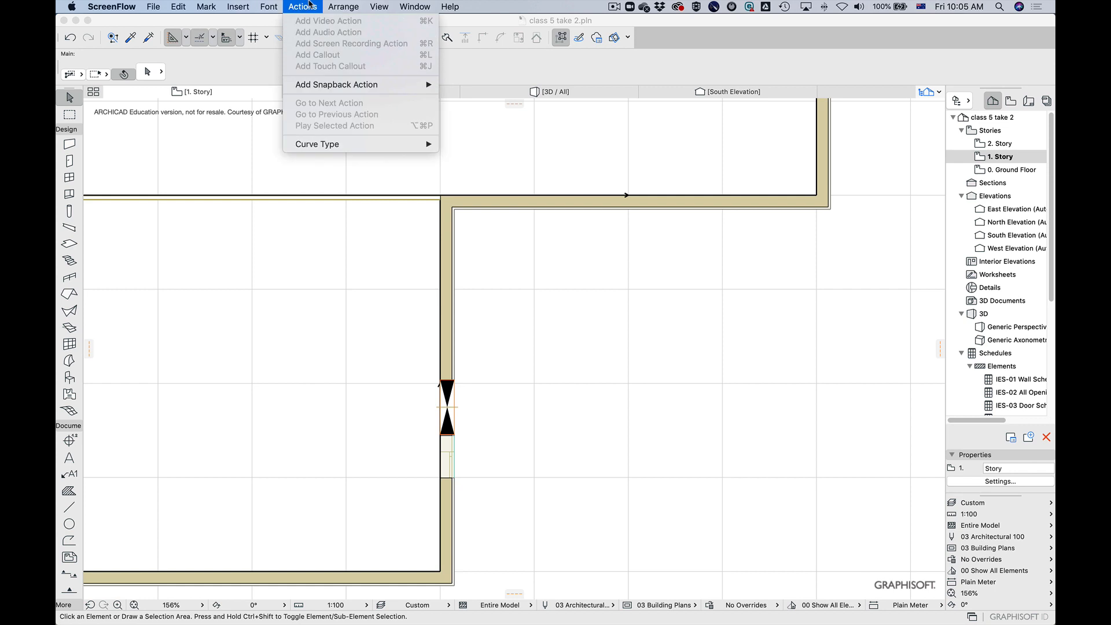
pyautogui.click(376, 176)
pyautogui.click(305, 332)
pyautogui.click(326, 6)
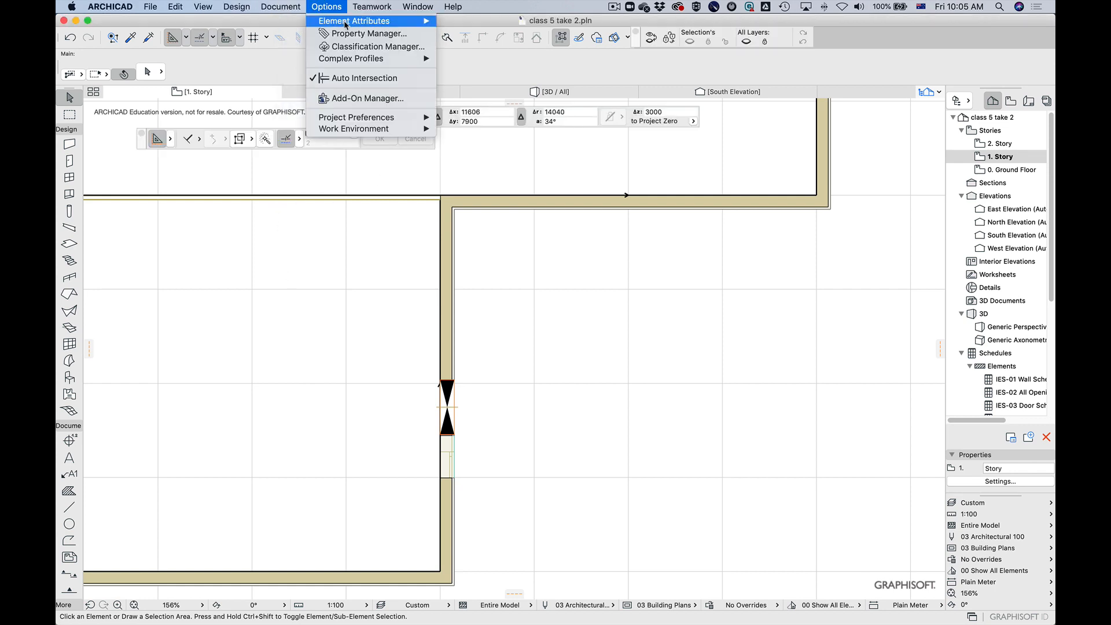
pyautogui.moveTo(350, 22)
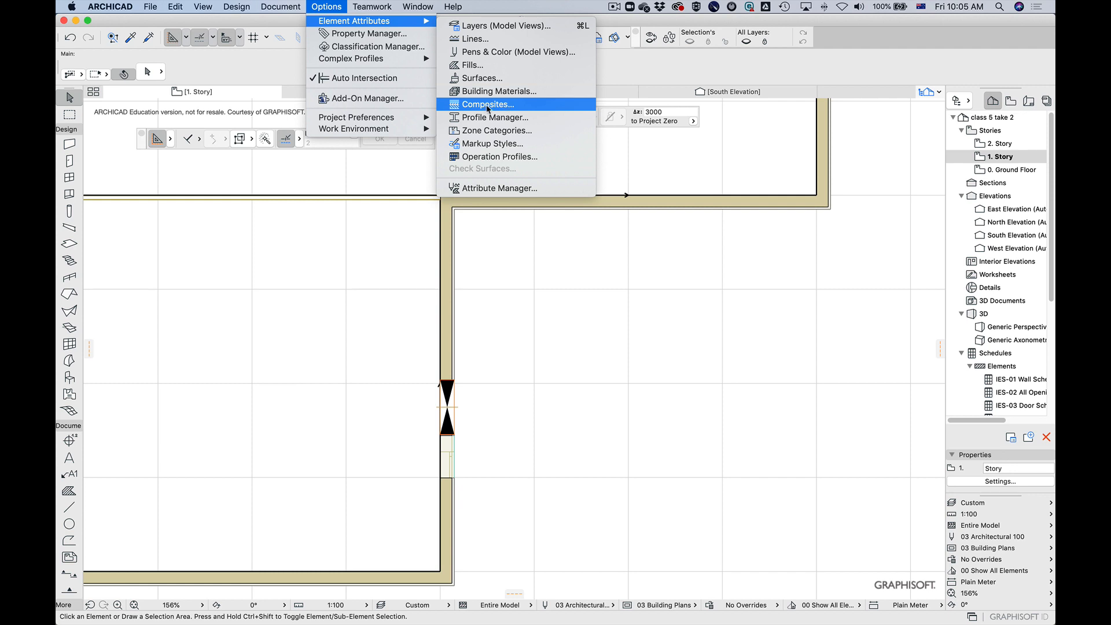
pyautogui.press('Escape')
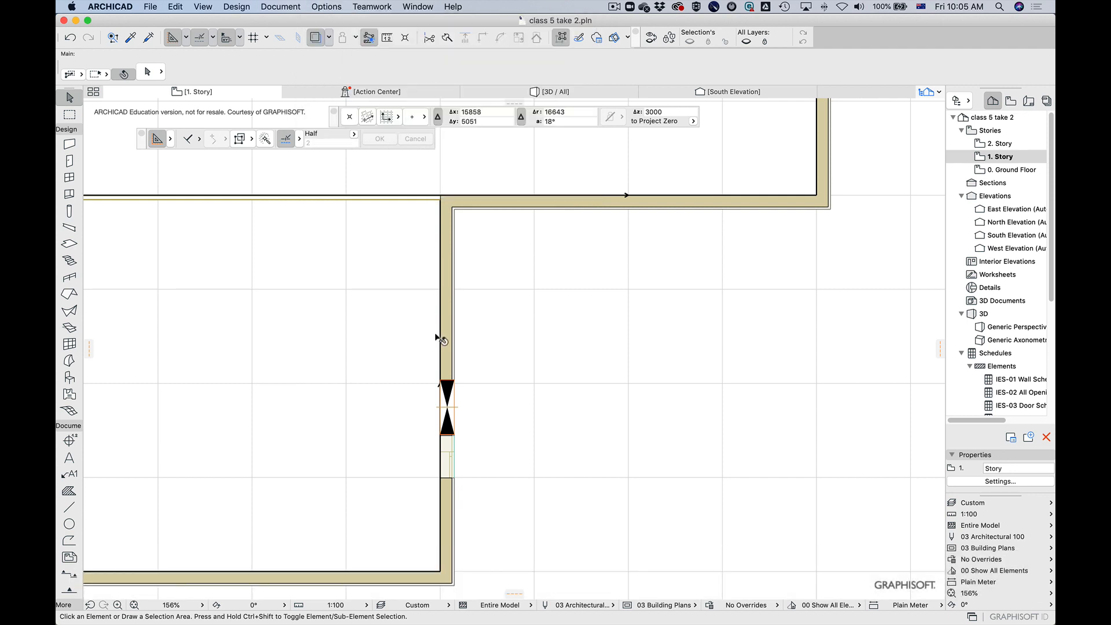
pyautogui.click(454, 335)
pyautogui.press('Escape')
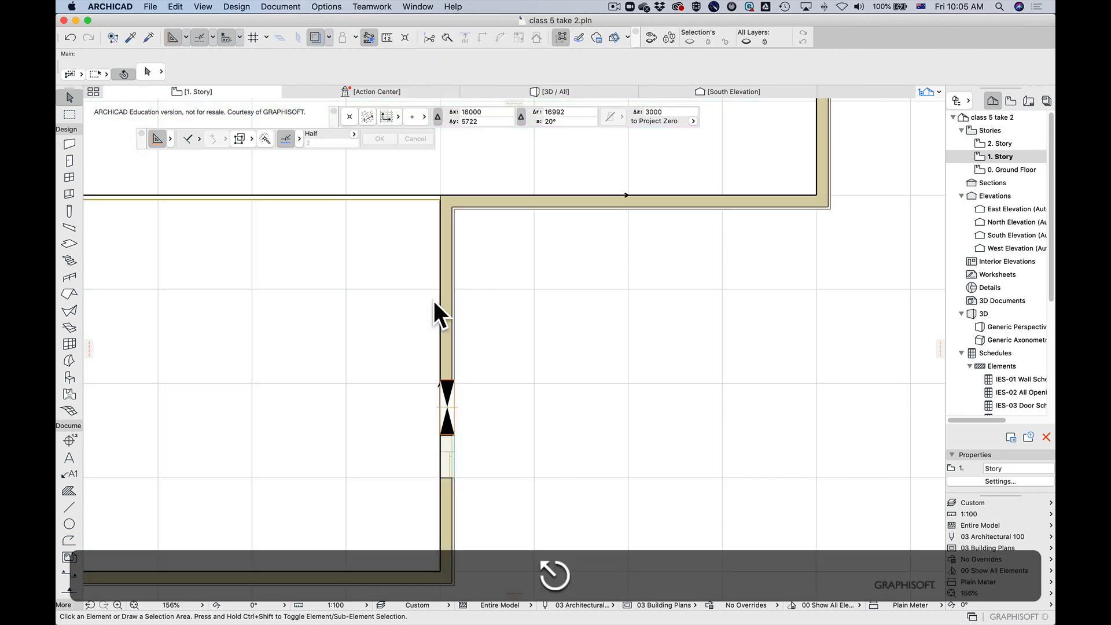
# Step: Examine the building materials available for the basic wall structure in the wall default settings, leaving the settings as they are
pyautogui.click(69, 143)
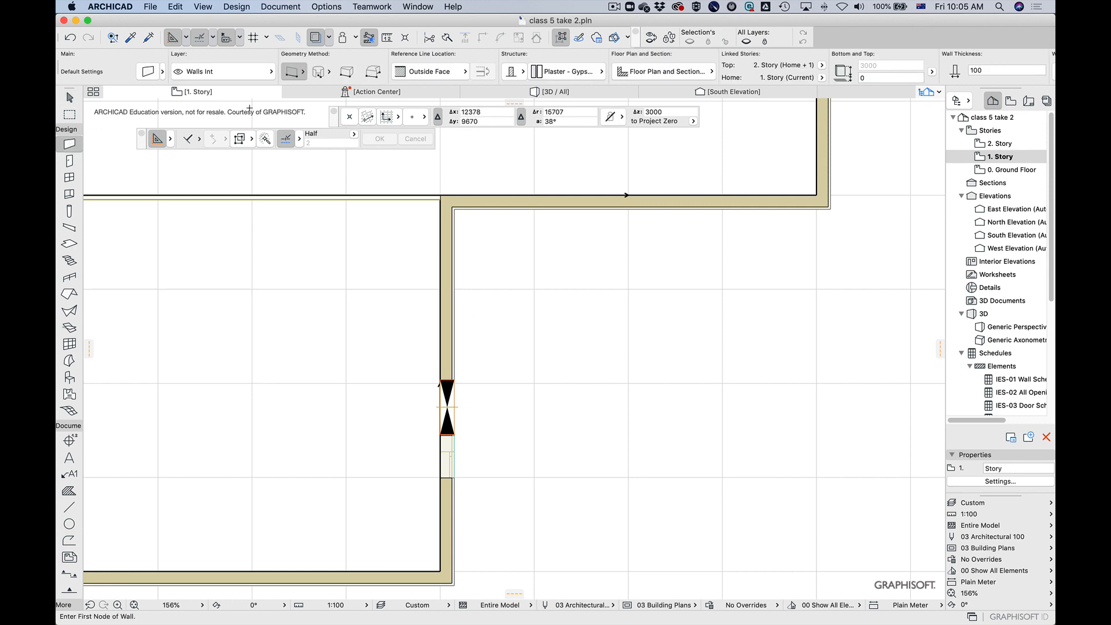
pyautogui.click(147, 71)
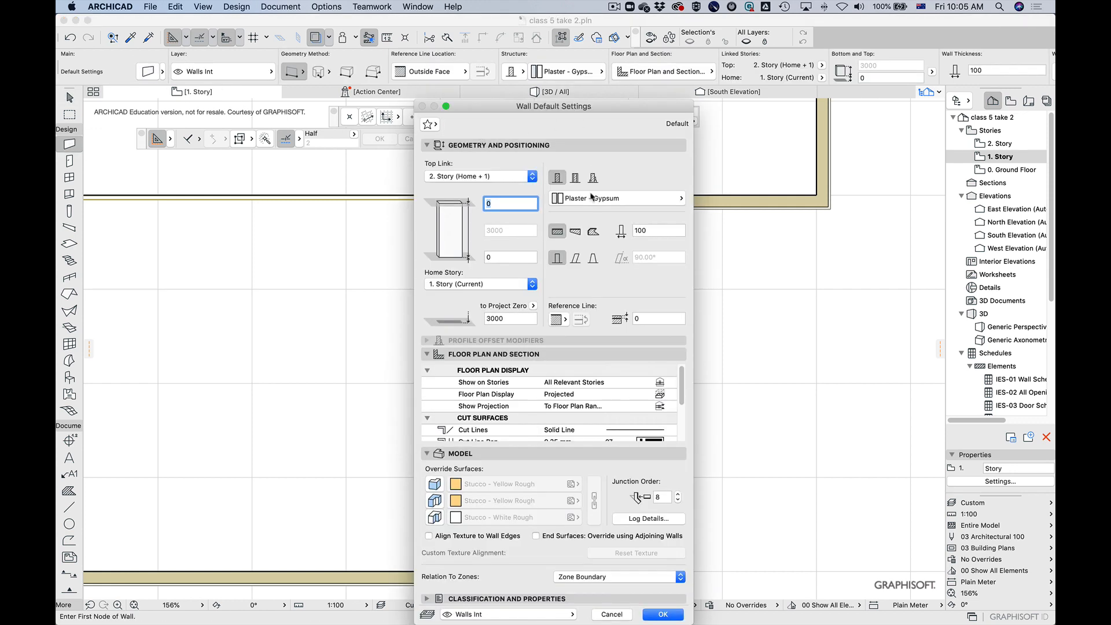
pyautogui.click(592, 197)
pyautogui.click(693, 195)
pyautogui.click(629, 198)
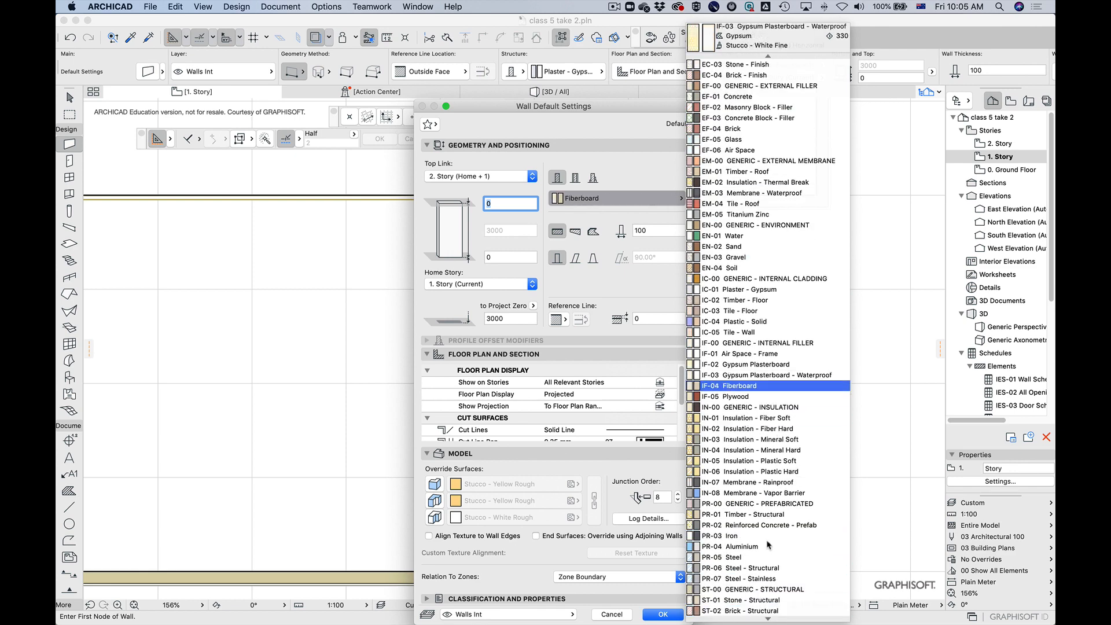
pyautogui.moveTo(763, 617)
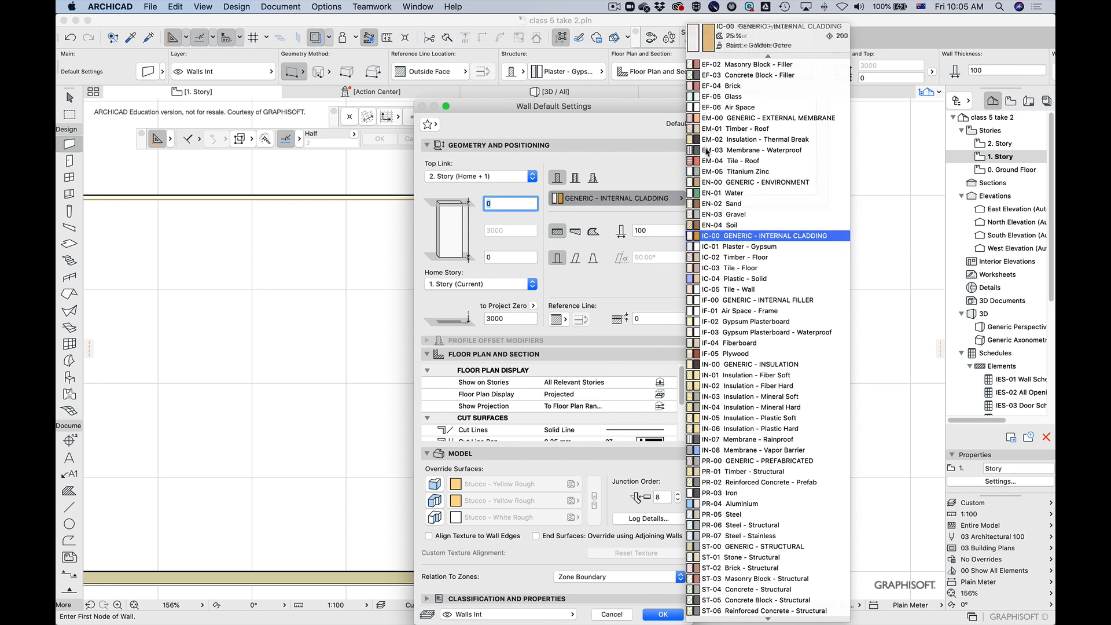
pyautogui.moveTo(717, 56)
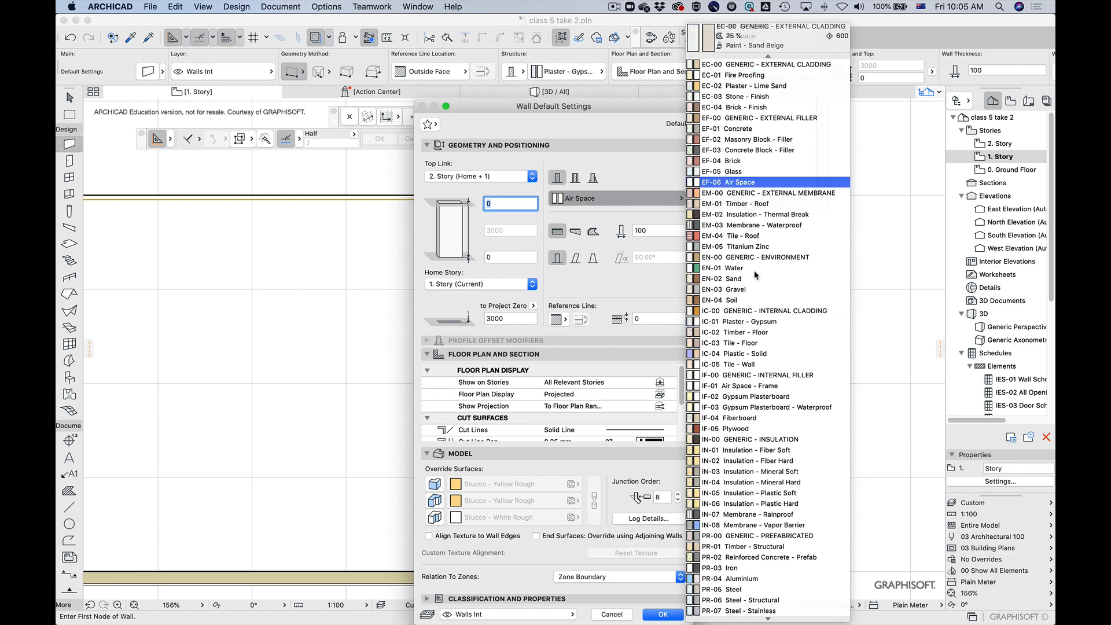
pyautogui.press('Escape')
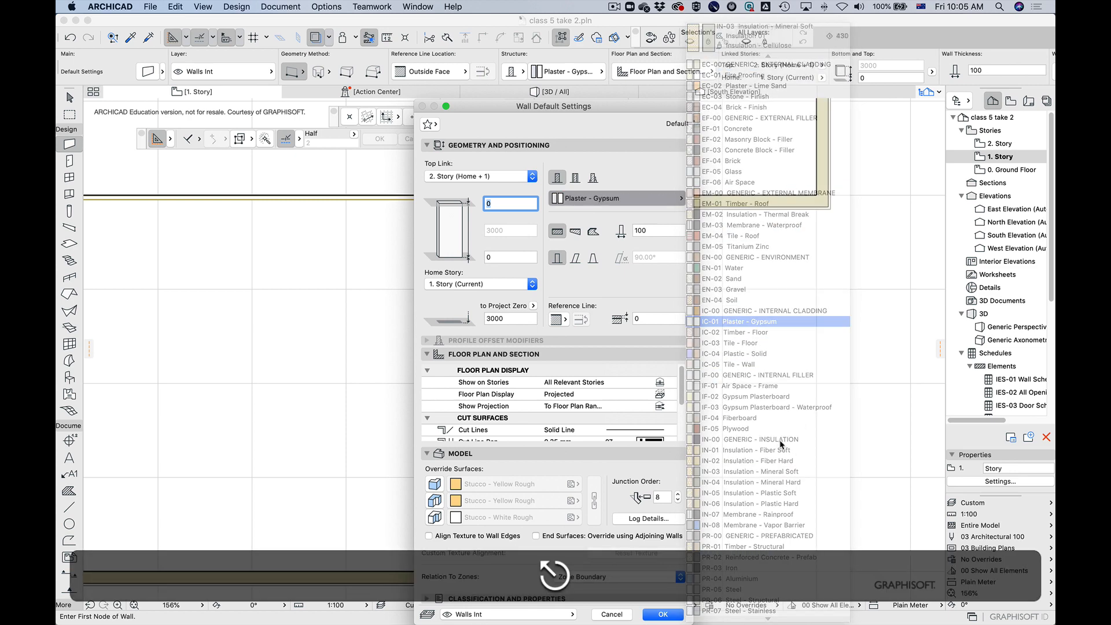
pyautogui.click(621, 615)
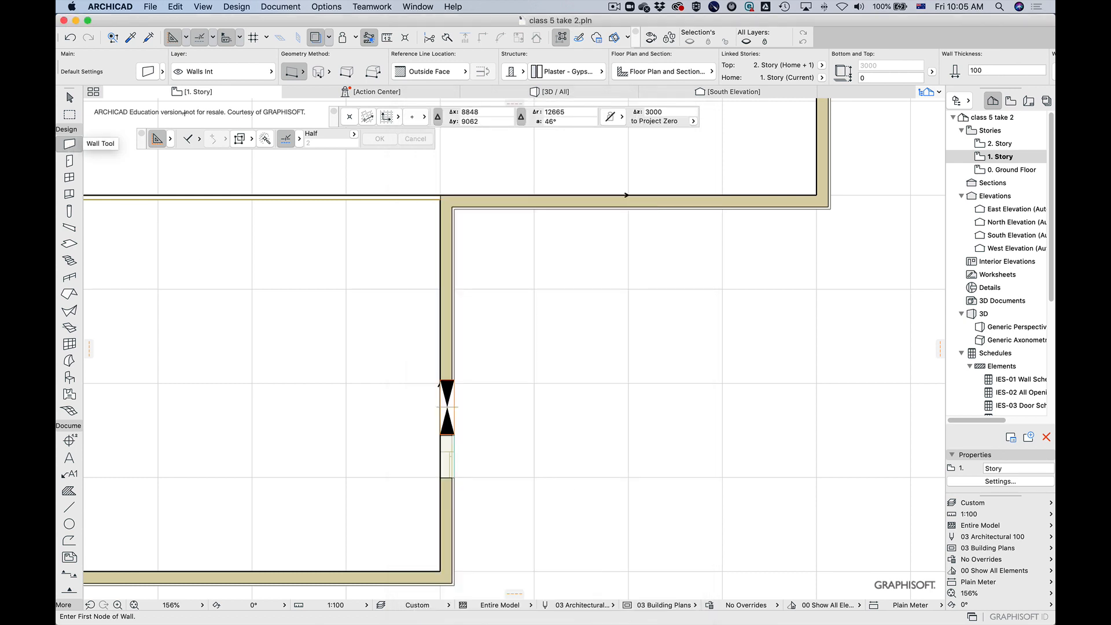
# Step: Draw a diagonal Plaster - Gypsum wall about 4570 mm long in the empty area outside the building
pyautogui.click(149, 70)
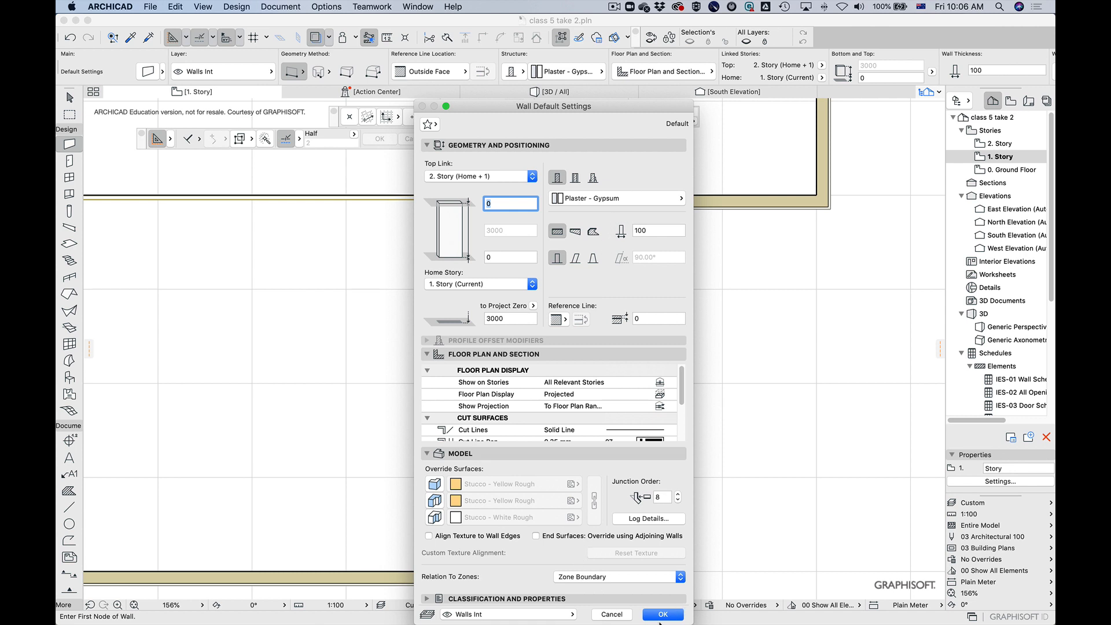
pyautogui.click(611, 615)
pyautogui.click(604, 308)
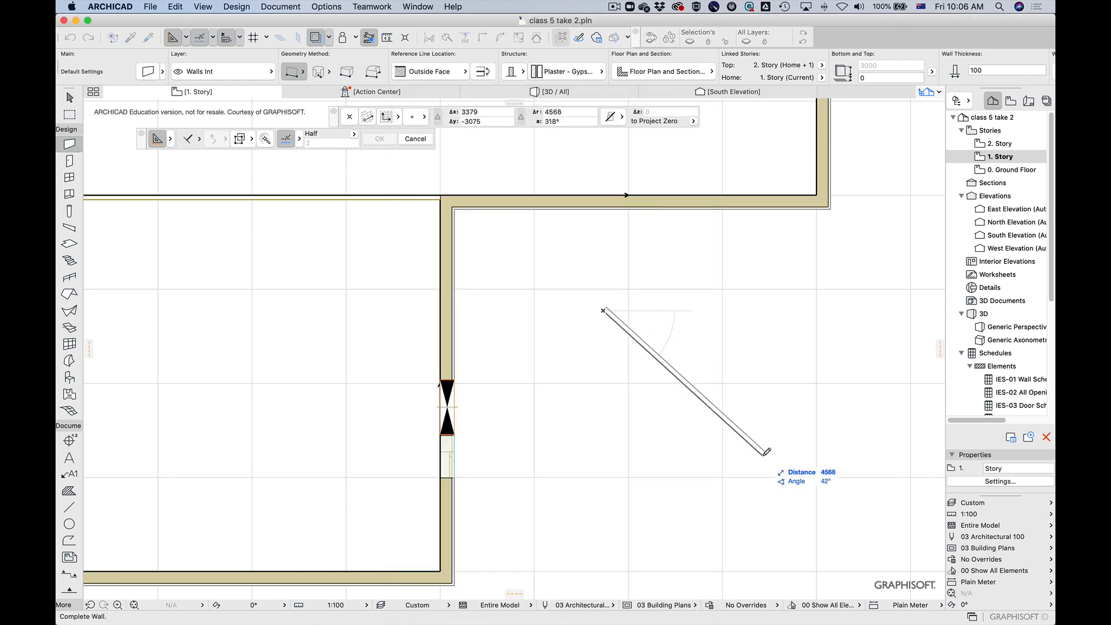
pyautogui.click(767, 456)
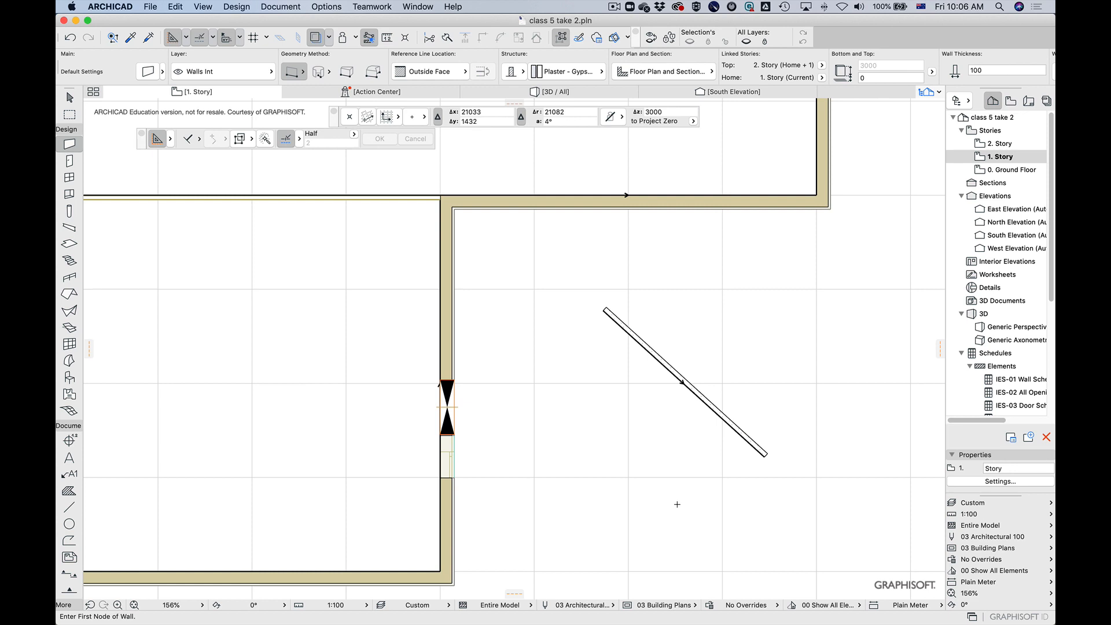
# Step: Set the wall structure to Concrete and draw a second diagonal wall crossing the plaster wall near its middle
pyautogui.click(592, 72)
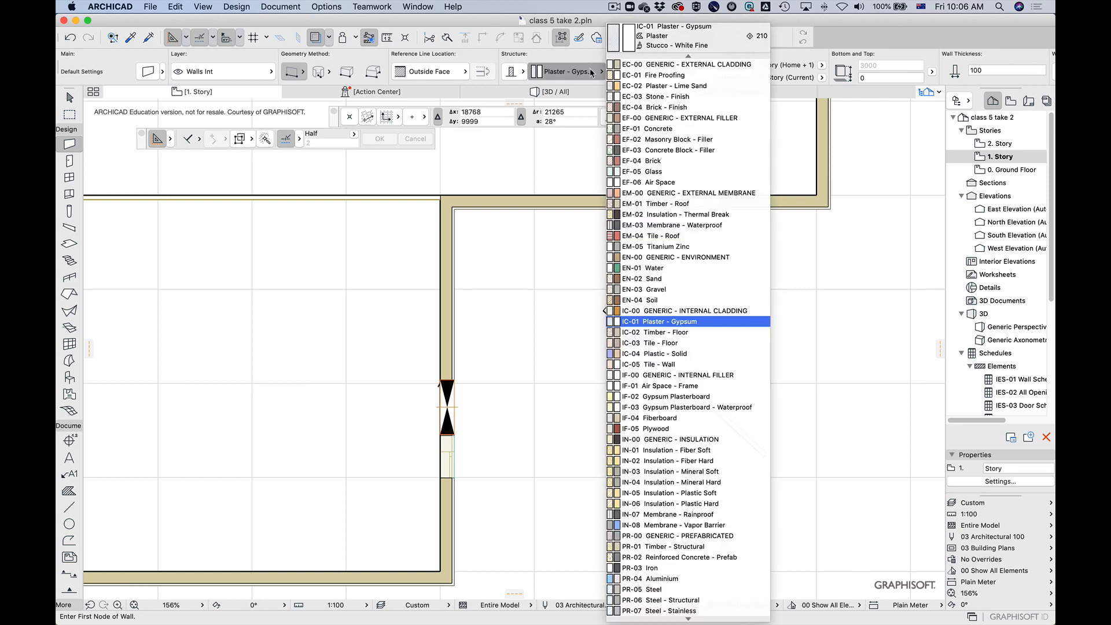
pyautogui.click(660, 128)
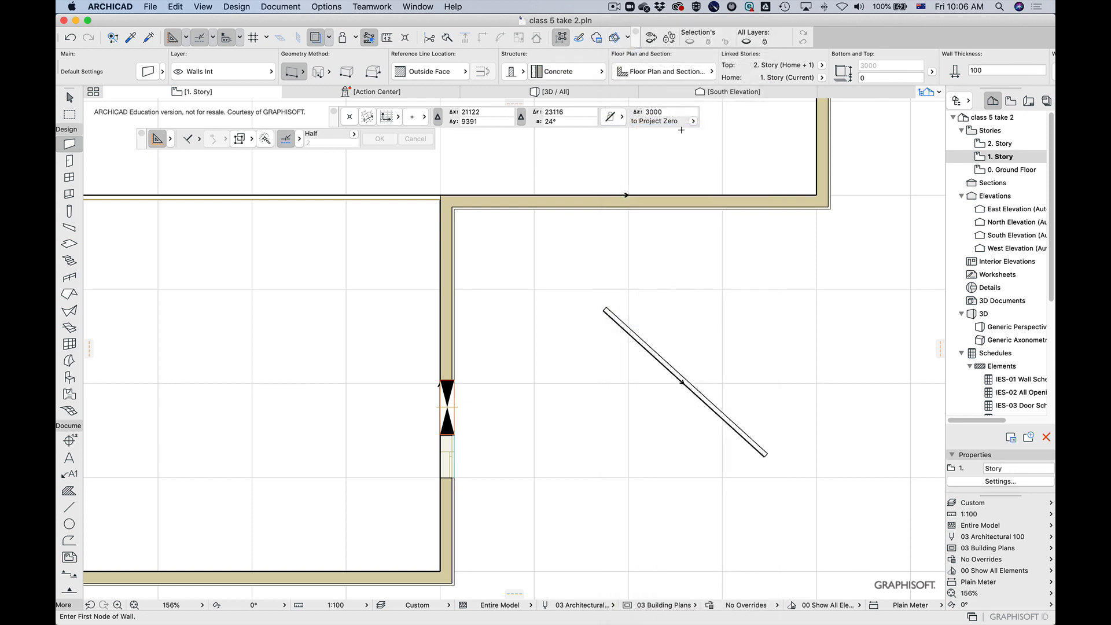
pyautogui.click(561, 72)
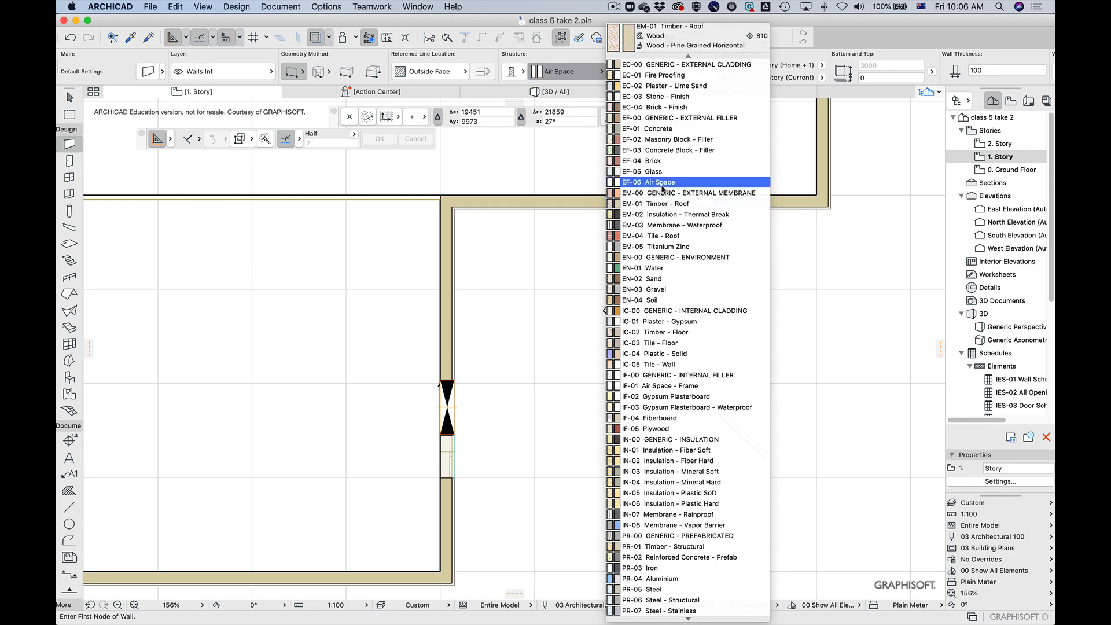
pyautogui.click(659, 128)
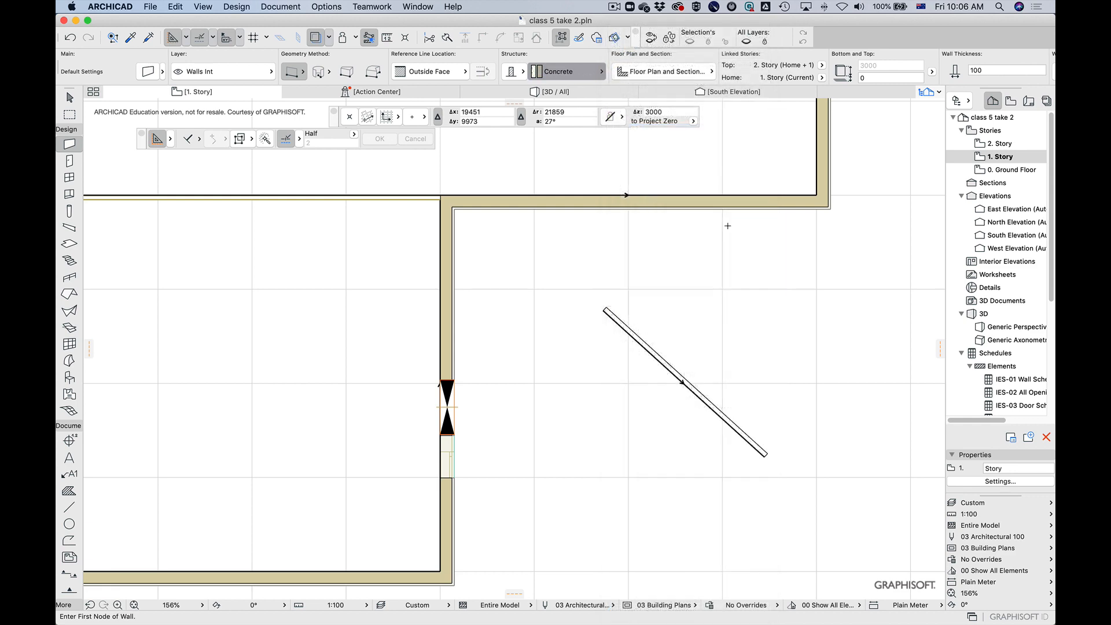
pyautogui.click(643, 436)
pyautogui.click(746, 301)
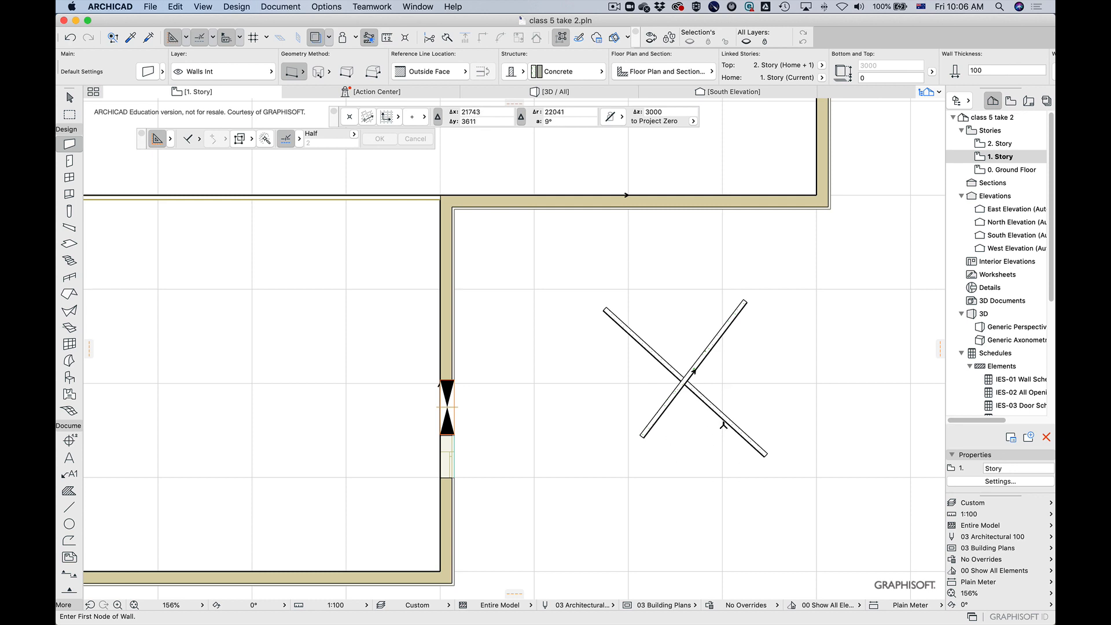
pyautogui.press('Escape')
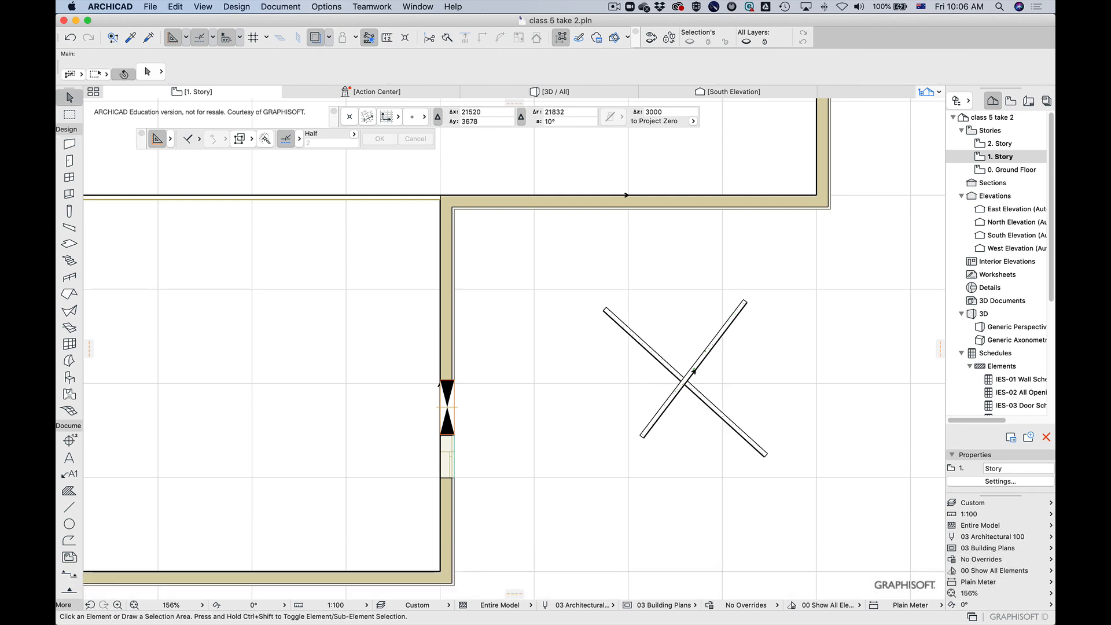
# Step: Select both crossing walls and show only them in the 3D view
pyautogui.click(675, 400)
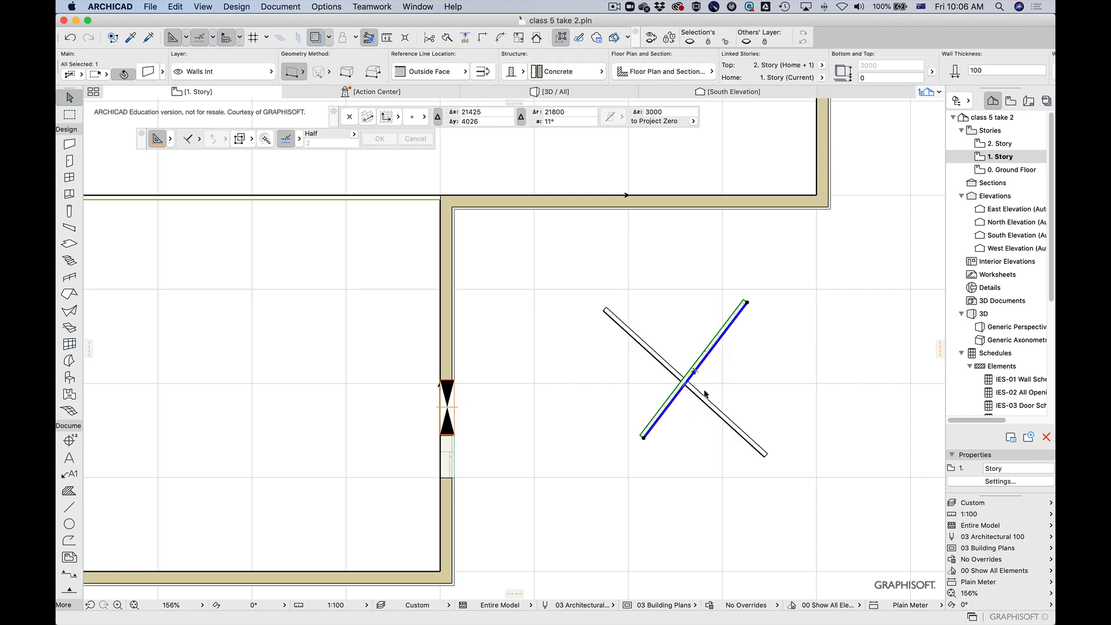
pyautogui.click(703, 393)
pyautogui.scroll(6, 705, 391)
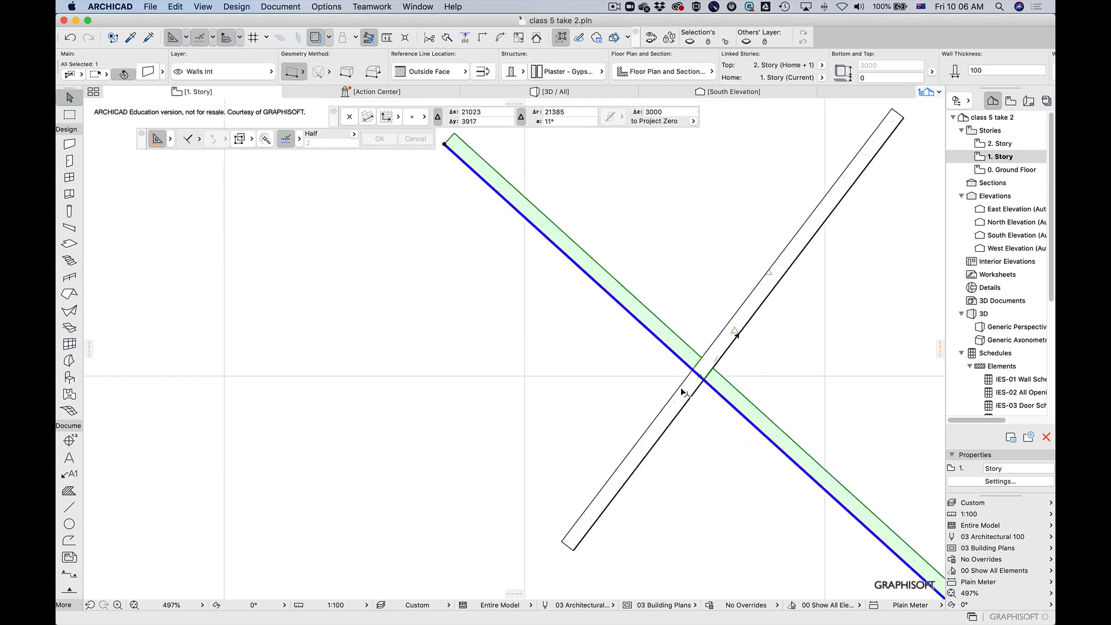
pyautogui.click(707, 433)
pyautogui.moveTo(787, 349); pyautogui.dragTo(674, 429)
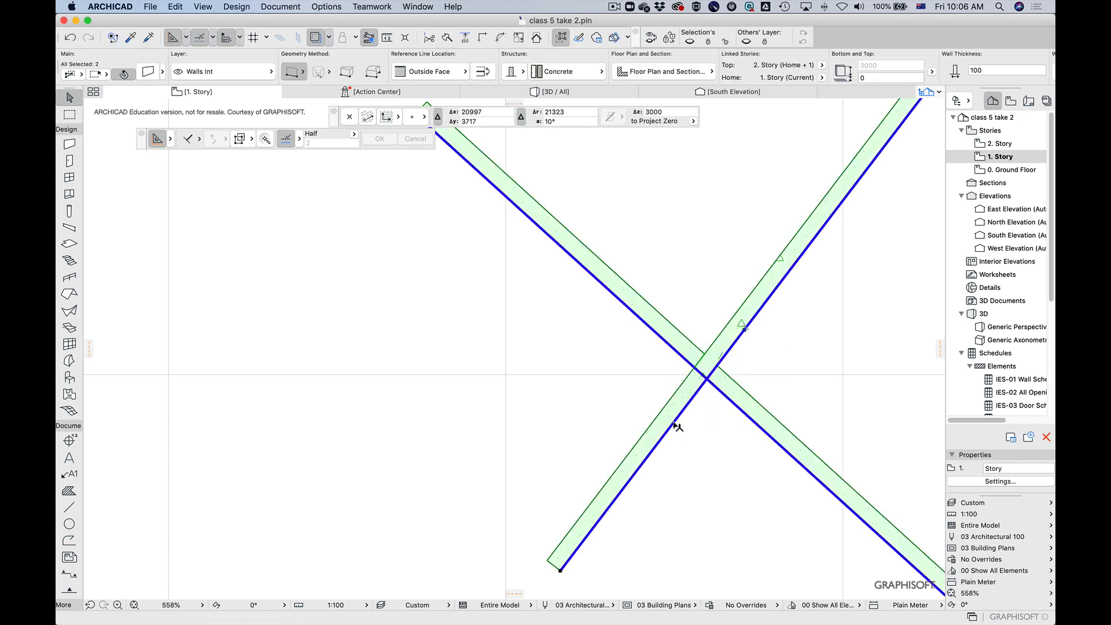
pyautogui.press('F4')
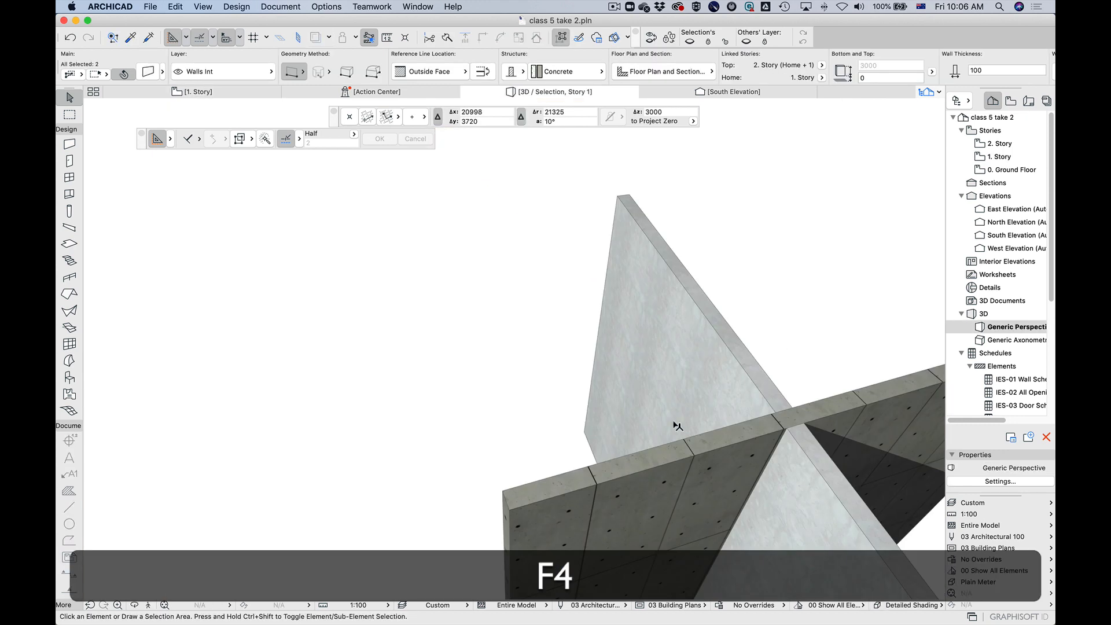
pyautogui.keyDown('shift'); pyautogui.moveTo(769, 470); pyautogui.dragTo(546, 342, button='middle'); pyautogui.keyUp('shift')
# Step: Raise the bottom edge of the concrete wall to about 1241 mm above its home story
pyautogui.click(655, 238)
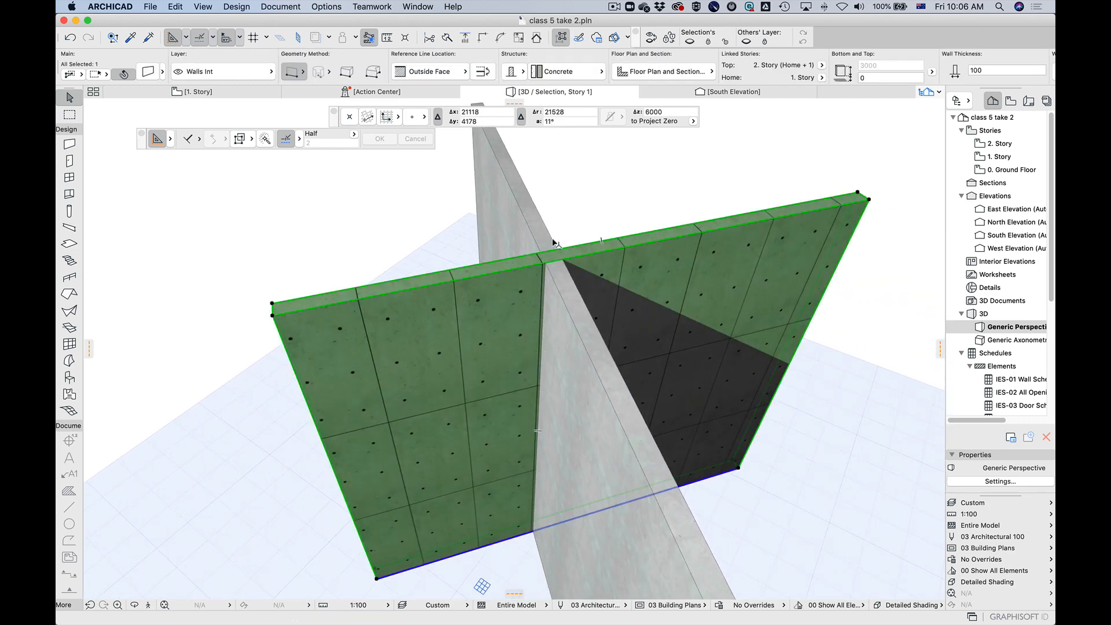
pyautogui.click(625, 502)
pyautogui.press('Escape')
pyautogui.click(377, 579)
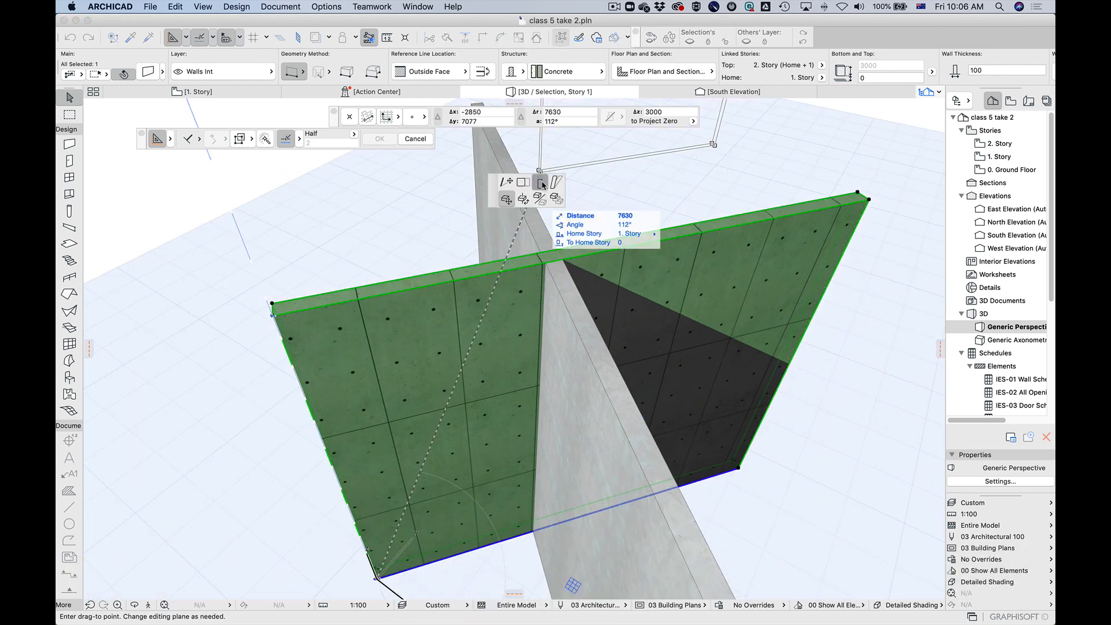
pyautogui.click(542, 184)
pyautogui.click(435, 500)
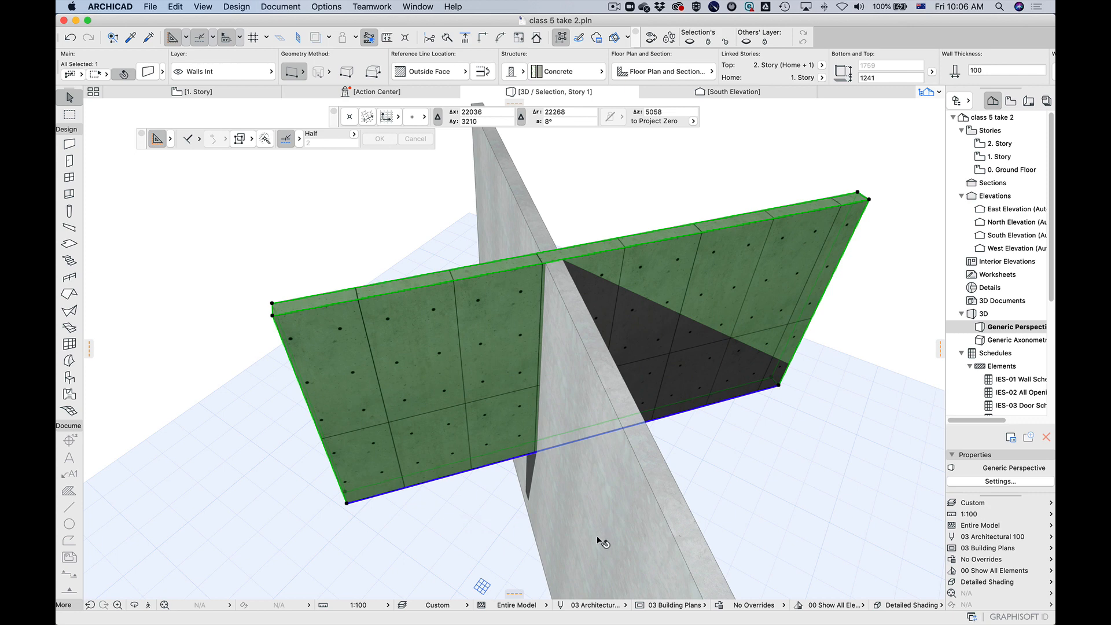
# Step: Show only the plaster wall in 3D and examine its face where the concrete wall crosses it
pyautogui.click(597, 488)
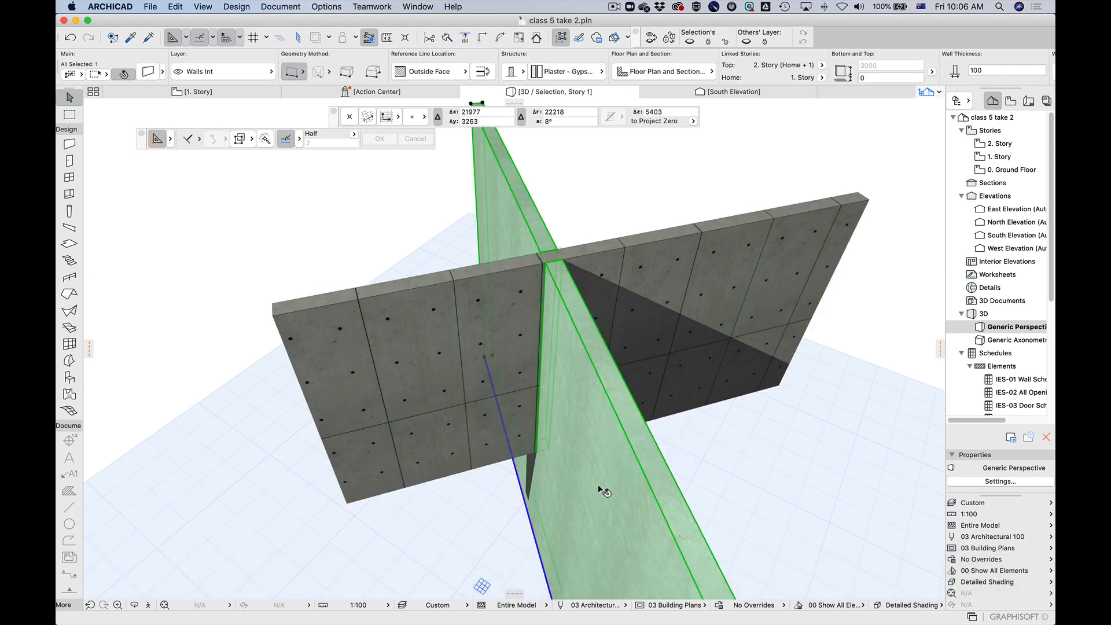
pyautogui.press('F4')
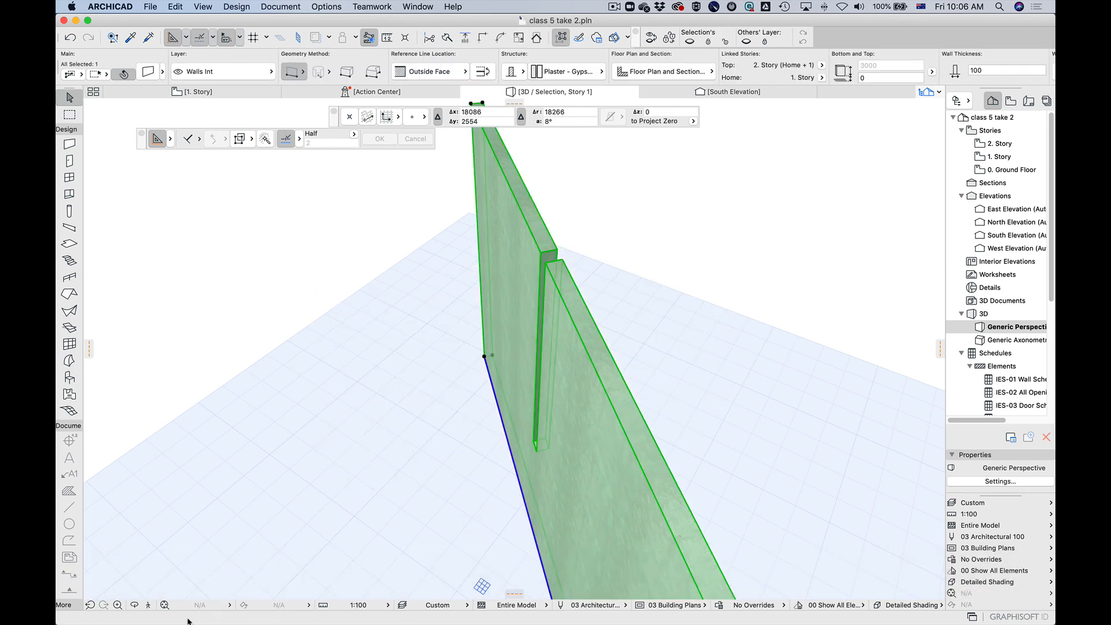
pyautogui.click(136, 604)
pyautogui.moveTo(454, 525); pyautogui.dragTo(841, 444)
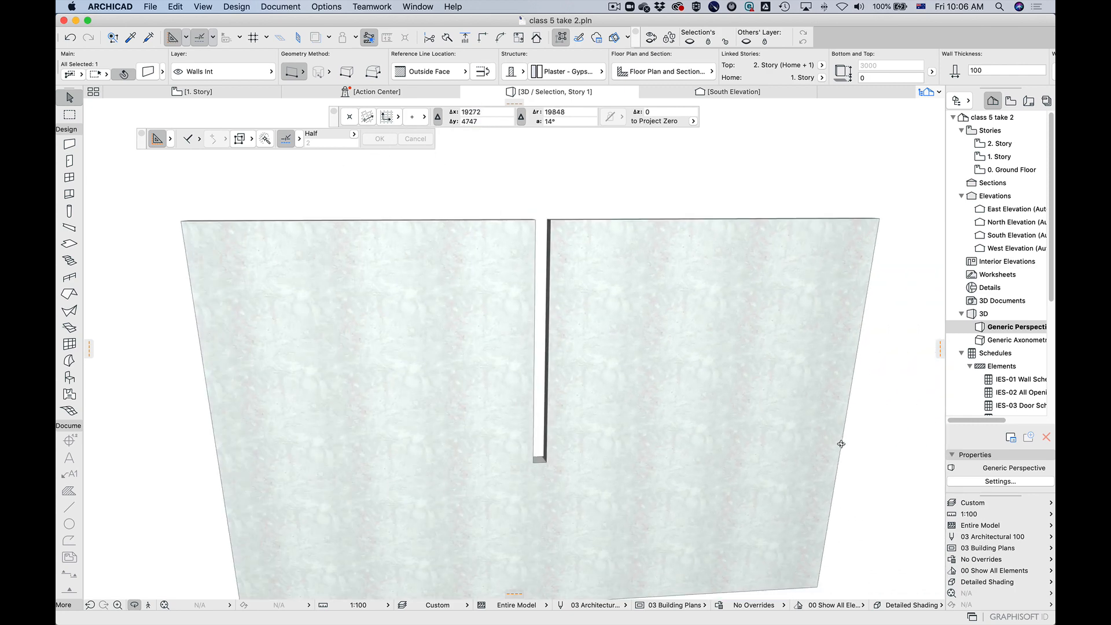
pyautogui.moveTo(585, 493); pyautogui.dragTo(495, 521)
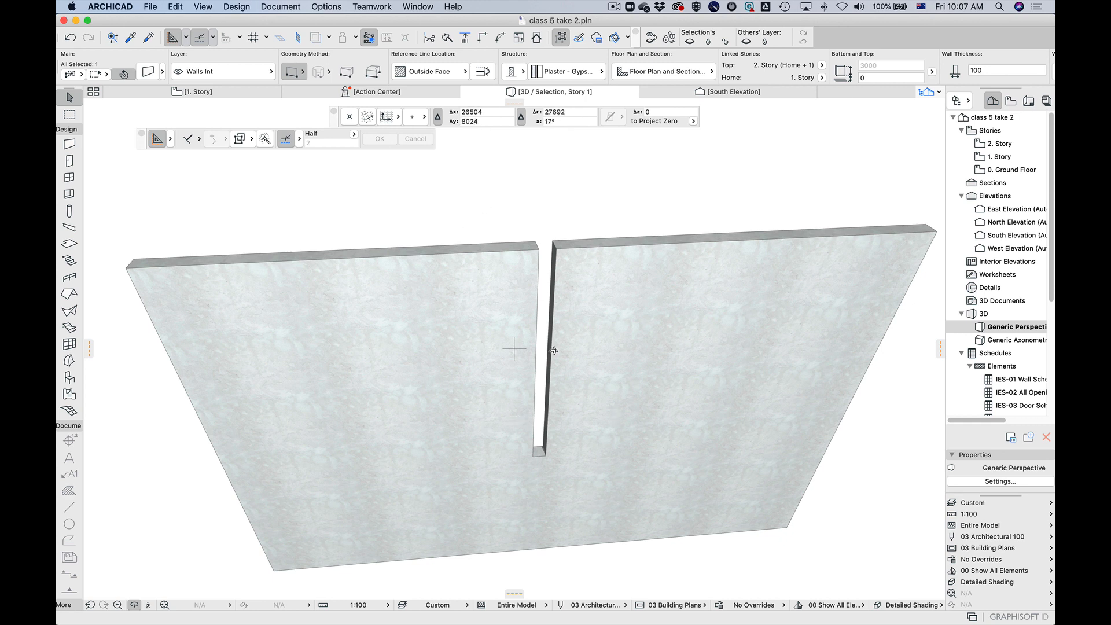
# Step: Leave the orbit mode, clear the wall selection and return to the 1. Story floor plan
pyautogui.click(514, 349)
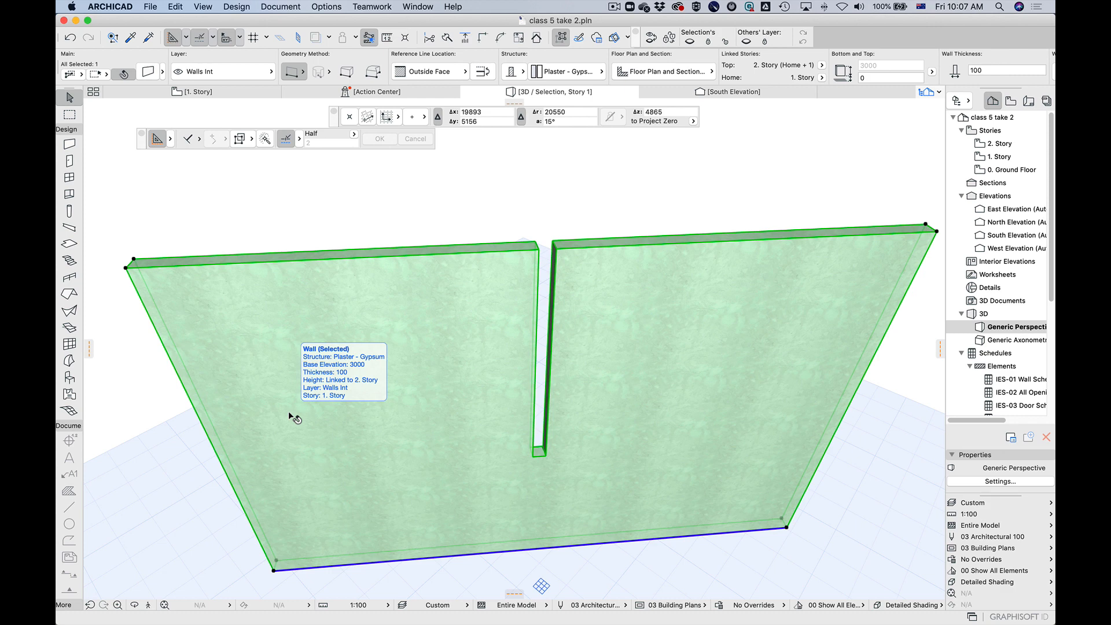
pyautogui.press('Escape')
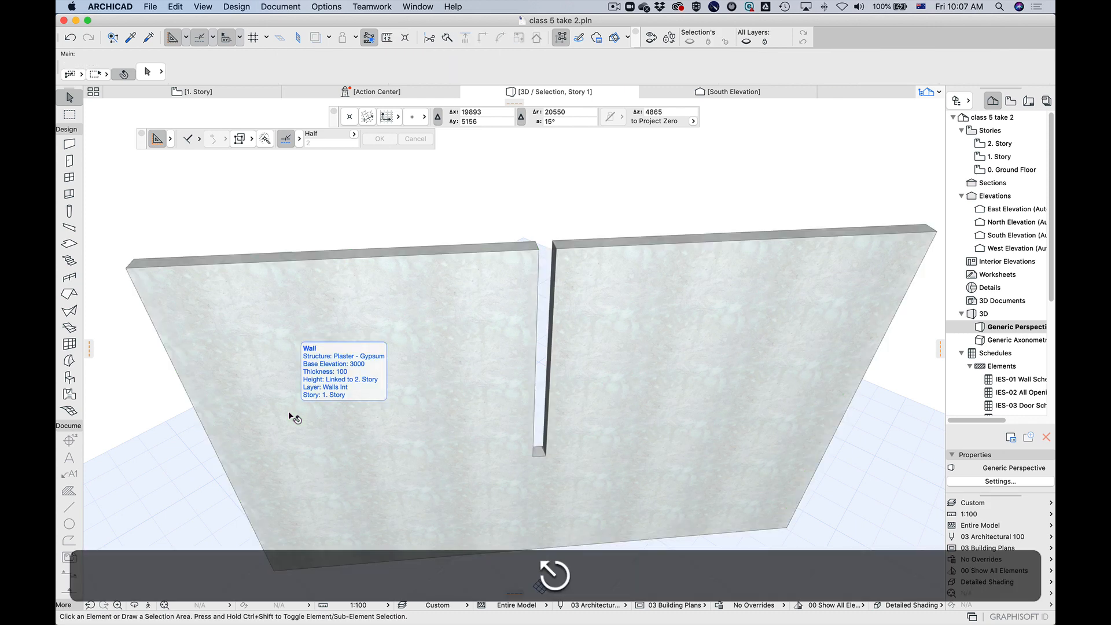
pyautogui.click(288, 412)
pyautogui.press('Escape')
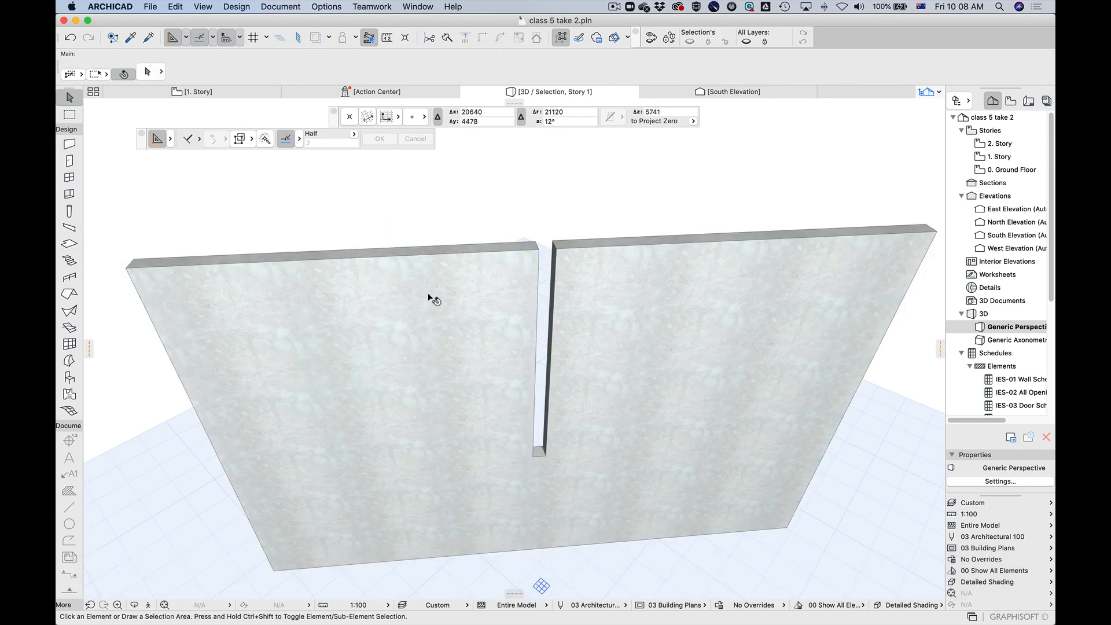
pyautogui.press('F2')
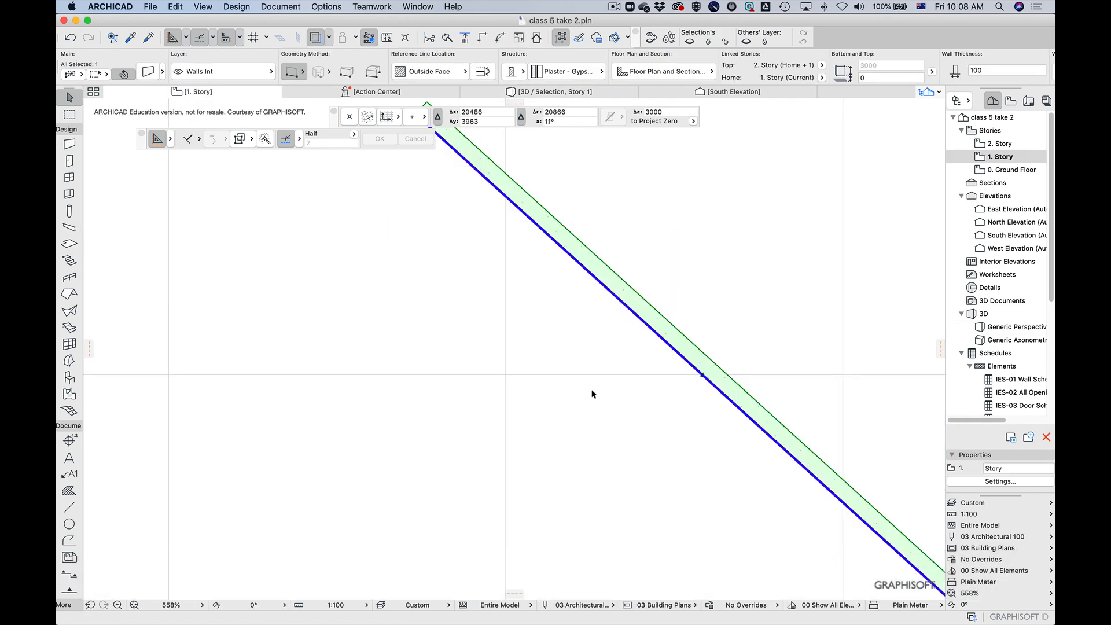
# Step: Delete the remaining diagonal plaster wall from the 1. Story floor plan
pyautogui.scroll(-5, 631, 385)
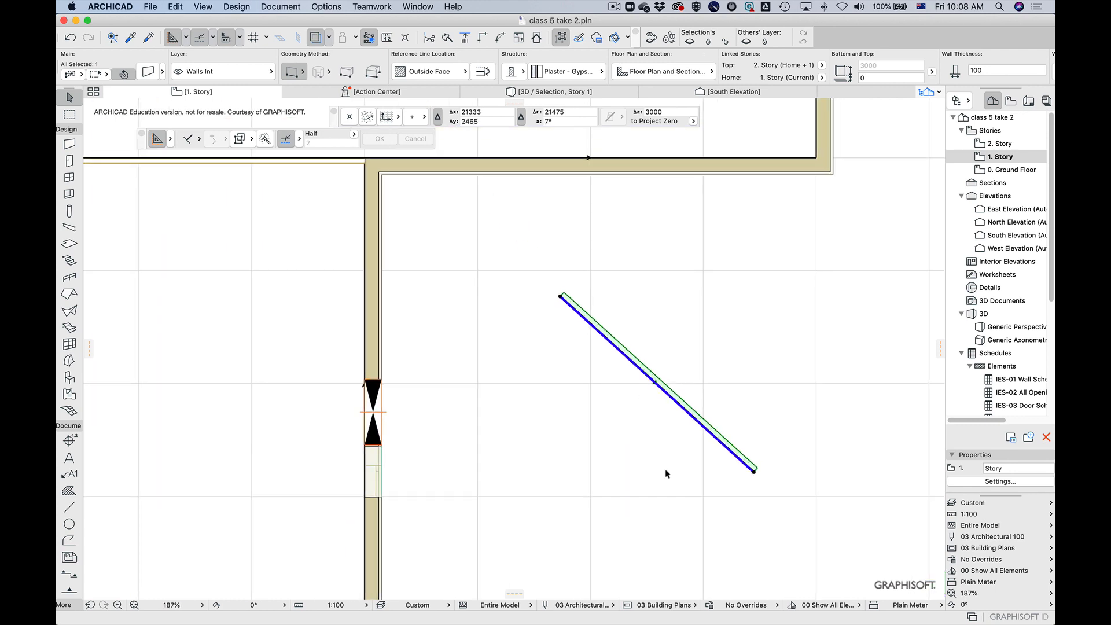
pyautogui.press('Escape')
pyautogui.click(702, 428)
pyautogui.press('BackSpace')
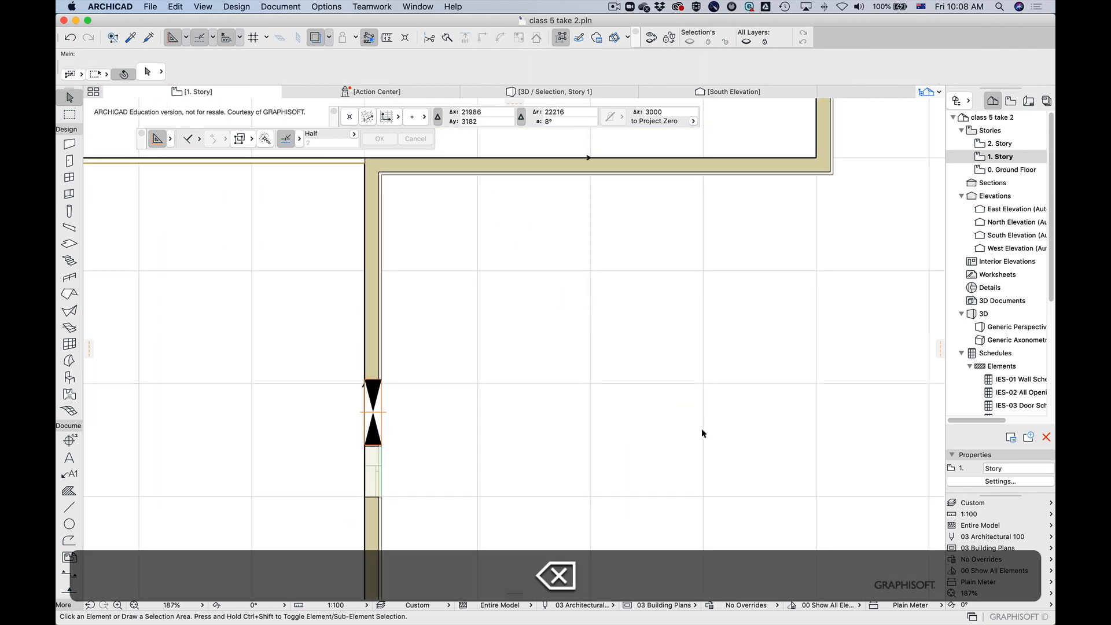
# Step: Review the skin and line structure of the Concrete Floor Insulated with Parquet composite, and close the composite settings without changes
pyautogui.click(324, 7)
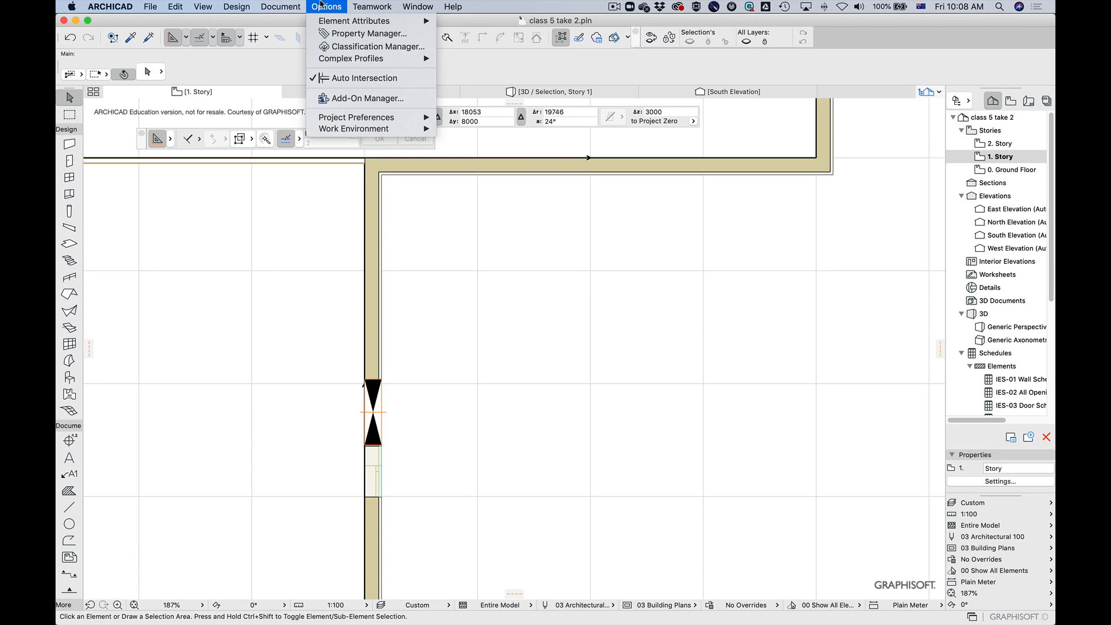
pyautogui.moveTo(363, 24)
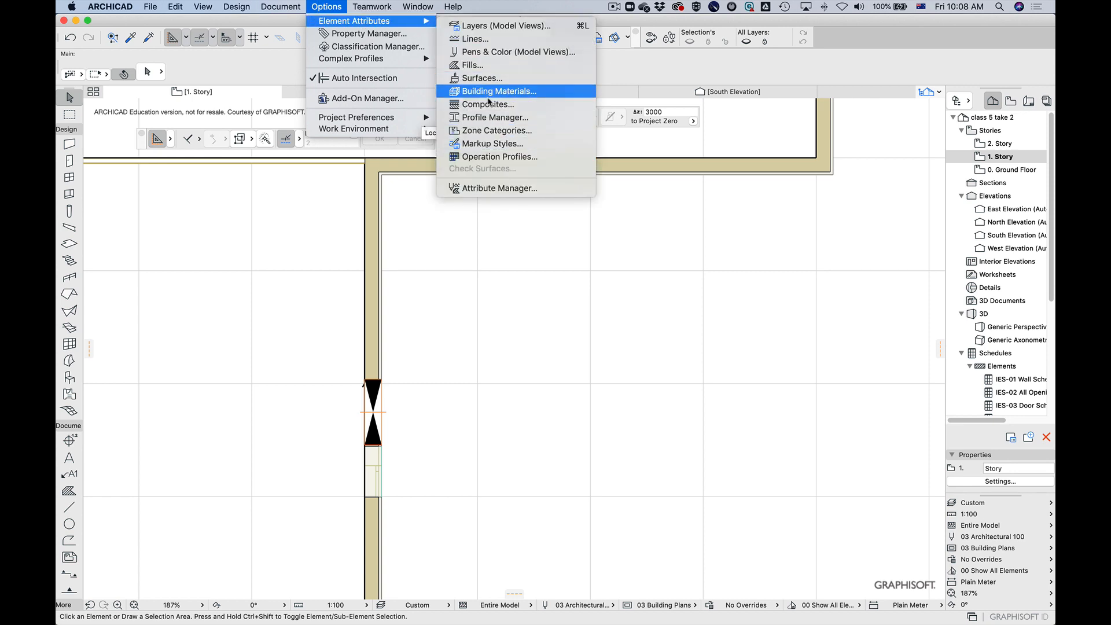
pyautogui.click(540, 105)
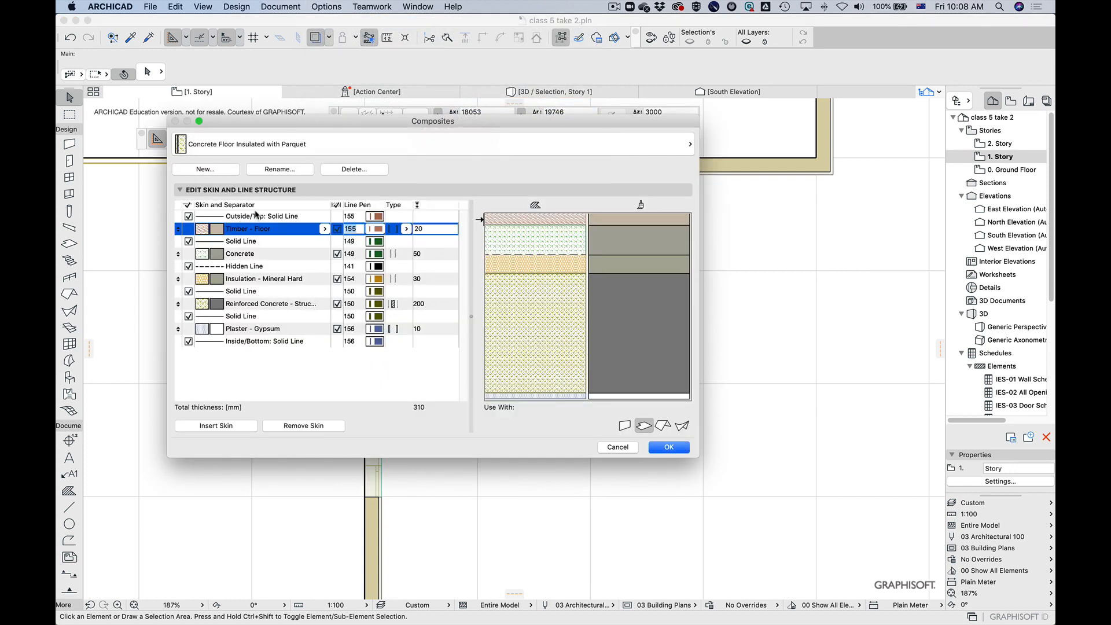
pyautogui.click(256, 216)
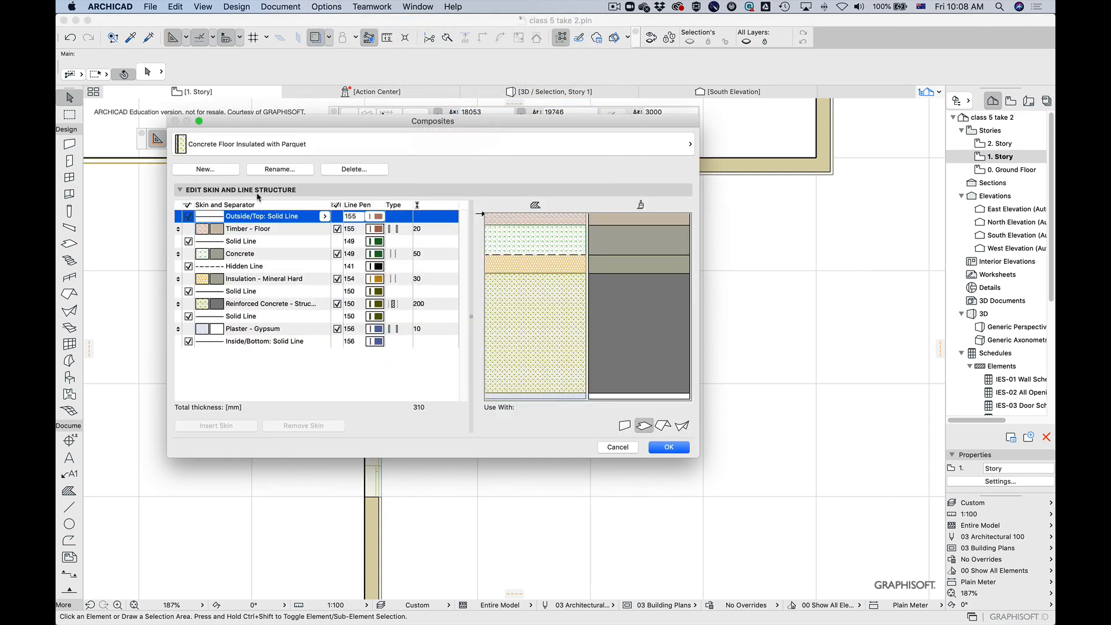
pyautogui.click(243, 230)
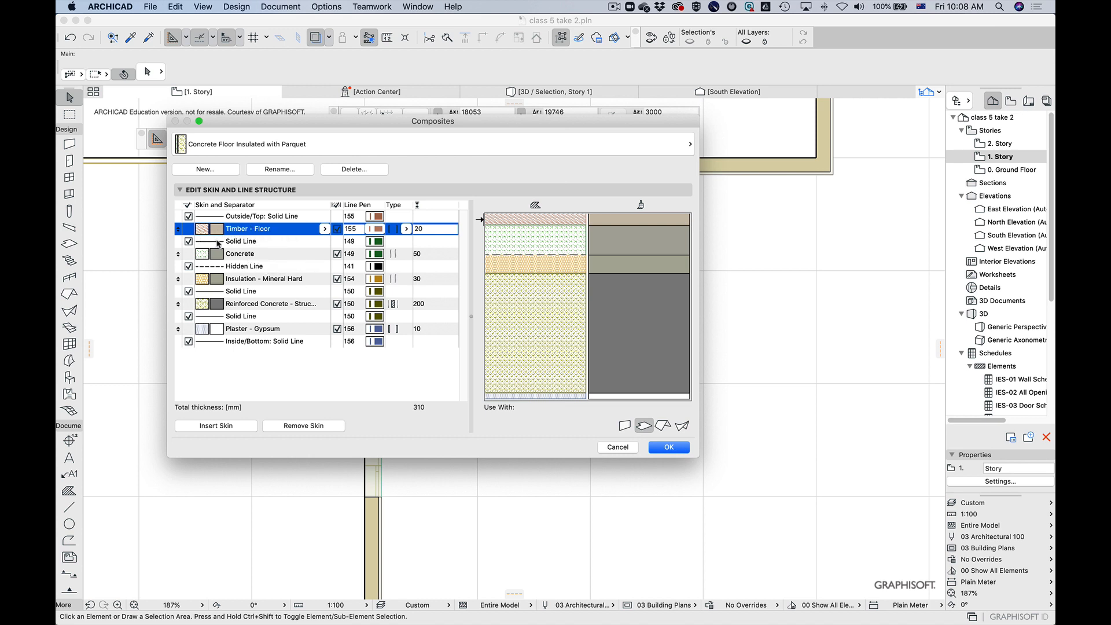
pyautogui.click(609, 447)
pyautogui.click(326, 6)
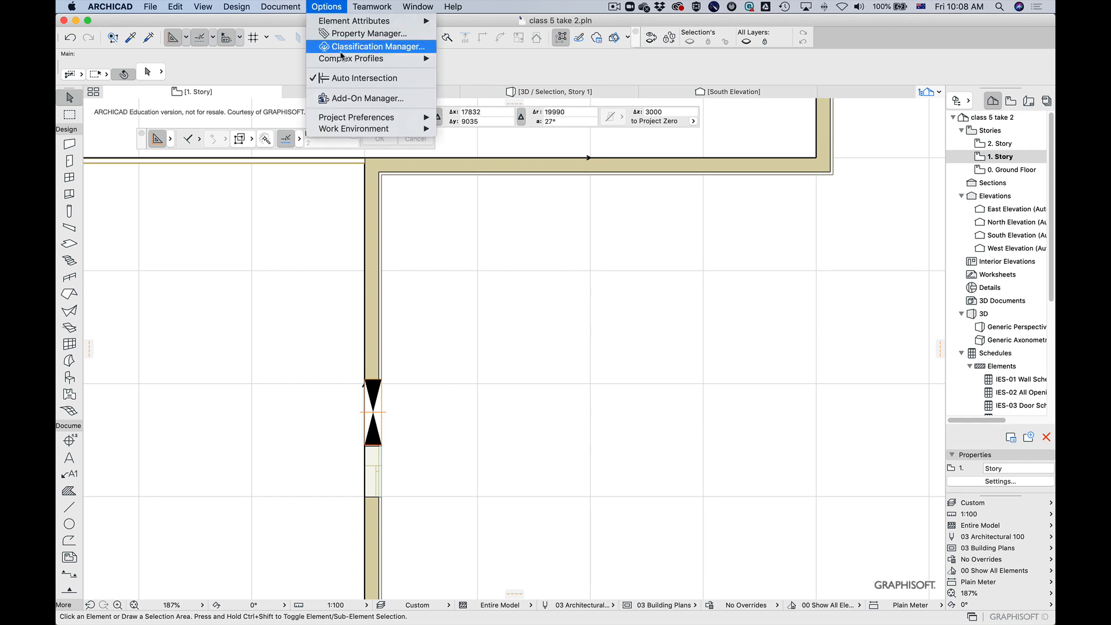
pyautogui.moveTo(344, 24)
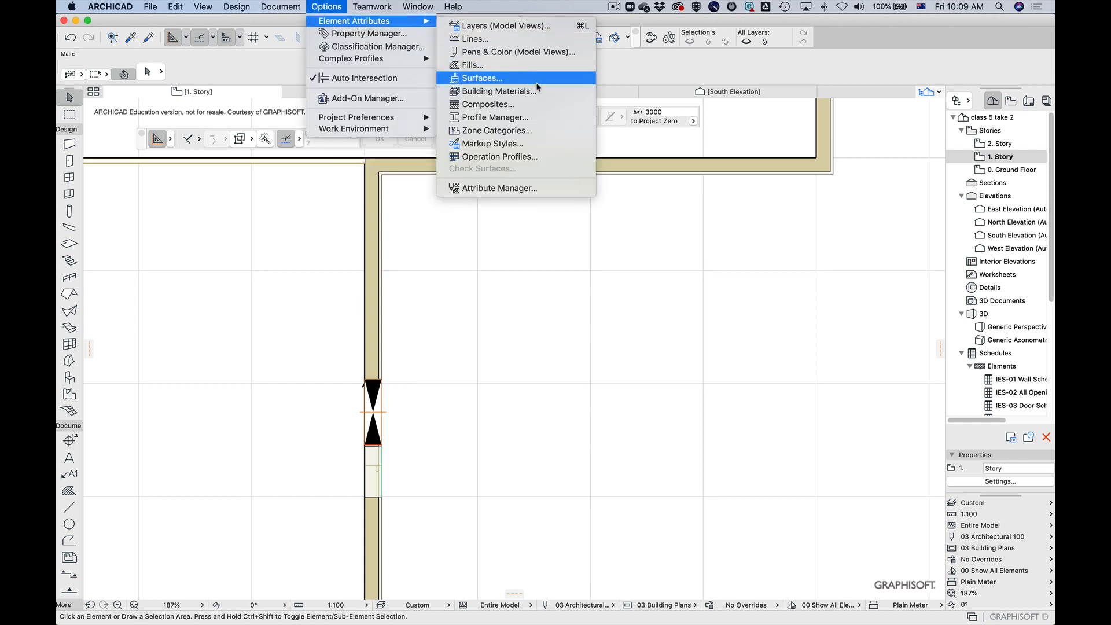
pyautogui.click(537, 104)
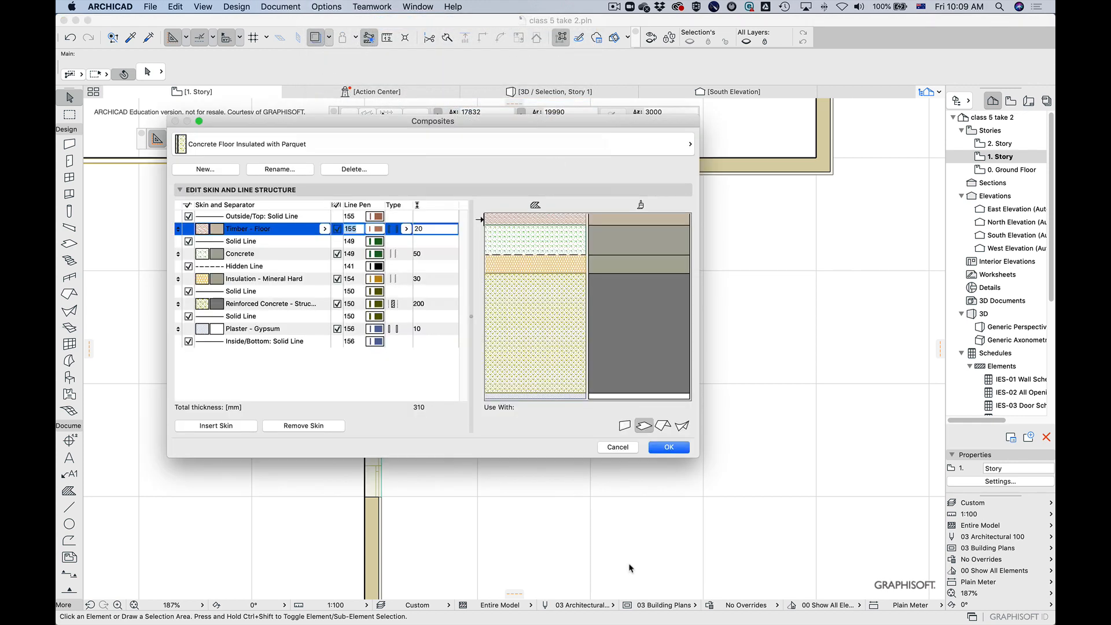
pyautogui.click(618, 447)
# Step: Open the building material settings and review the Aluminium, Brick - Structural and Concrete materials
pyautogui.click(338, 6)
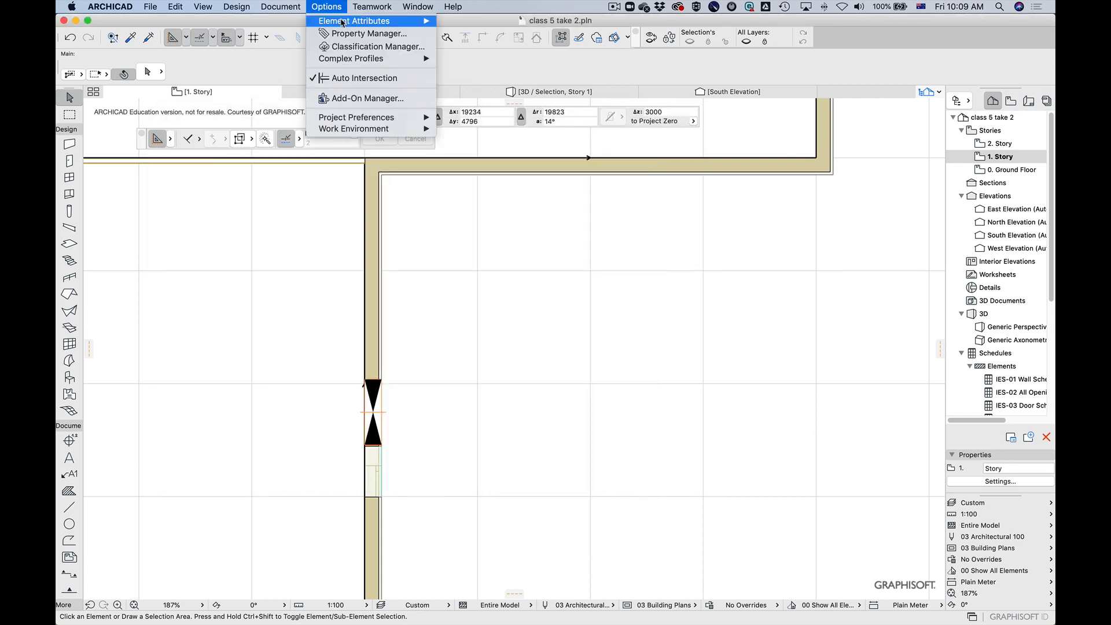
pyautogui.moveTo(343, 22)
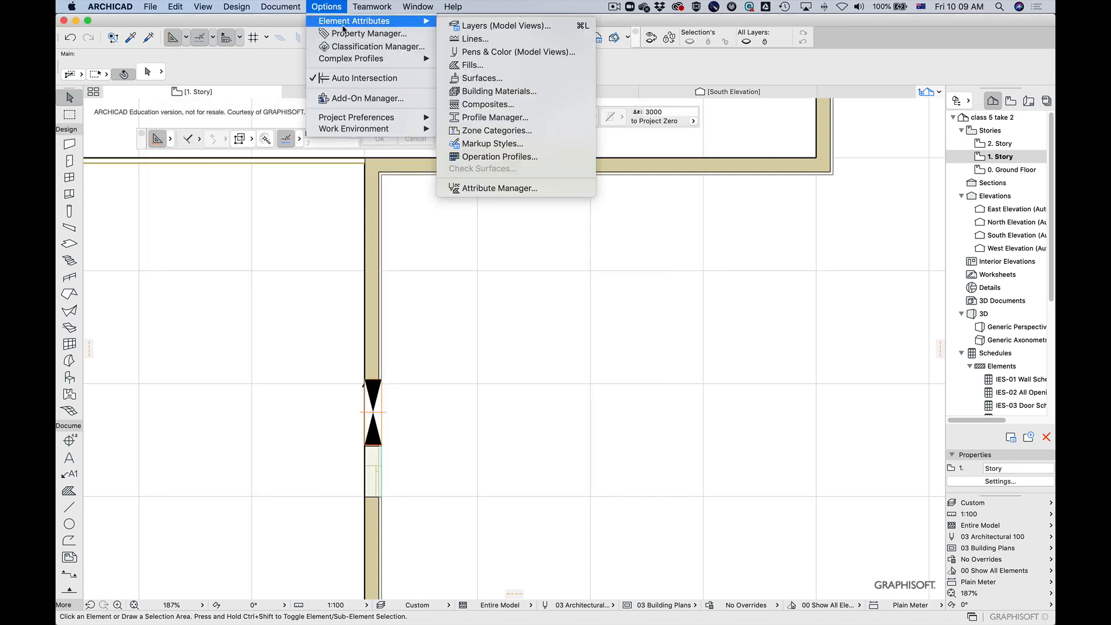
pyautogui.click(511, 96)
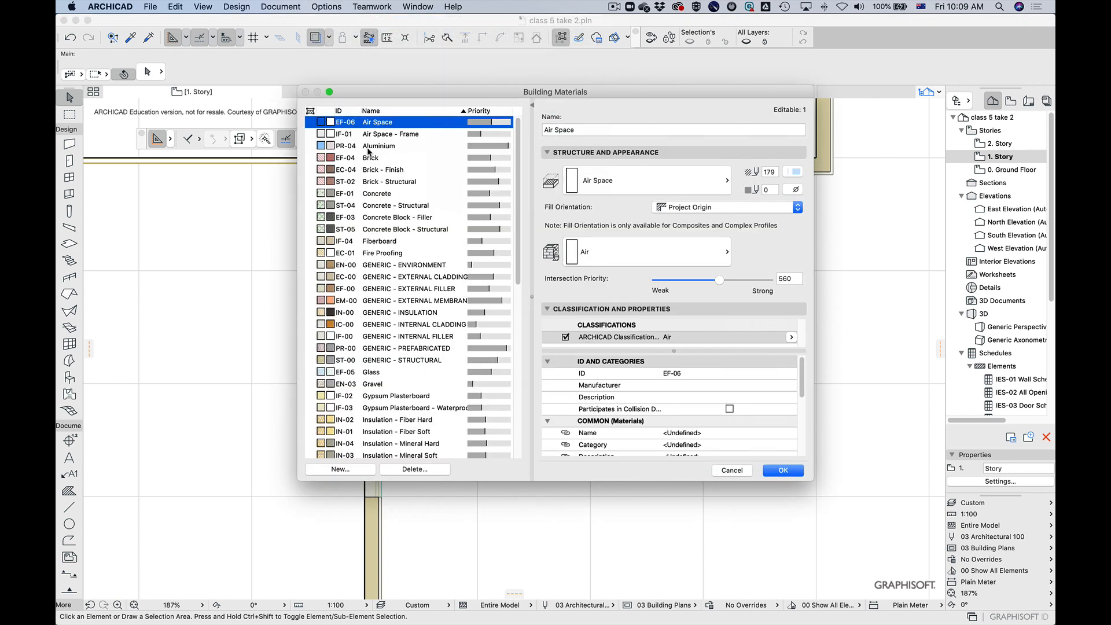
pyautogui.click(369, 149)
pyautogui.click(370, 182)
pyautogui.click(369, 195)
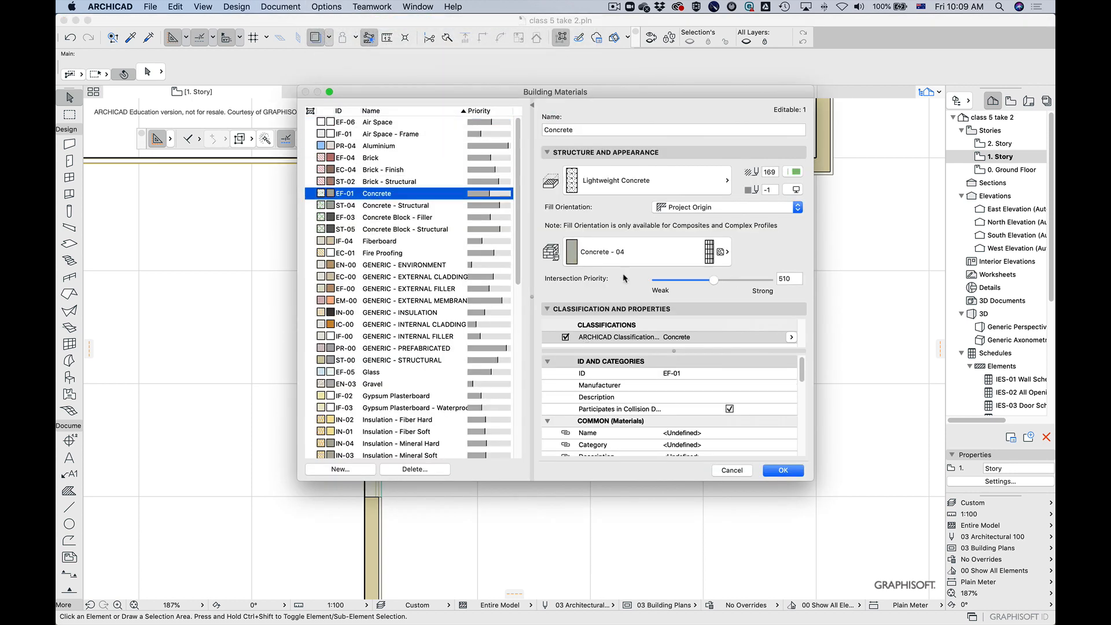
# Step: Duplicate the Concrete building material as Concrete HP with an intersection priority of 677, and discard the changes
pyautogui.click(350, 470)
pyautogui.scroll(-4, 409, 318)
pyautogui.scroll(4, 409, 318)
pyautogui.click(341, 468)
pyautogui.click(537, 221)
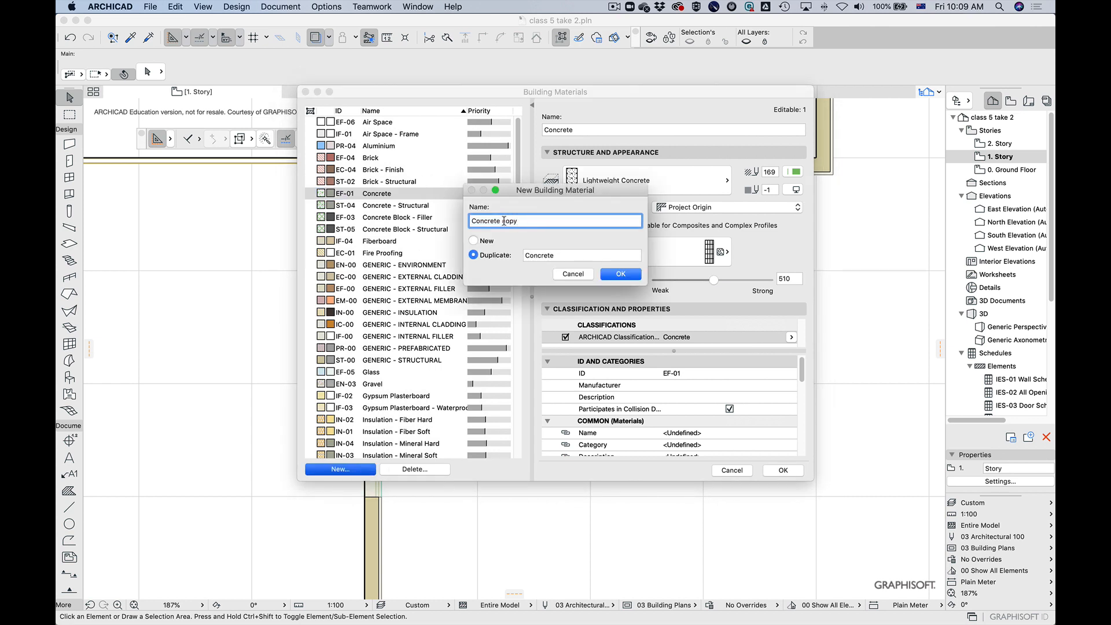
pyautogui.moveTo(501, 221); pyautogui.dragTo(551, 228)
pyautogui.write('HP')
pyautogui.click(622, 273)
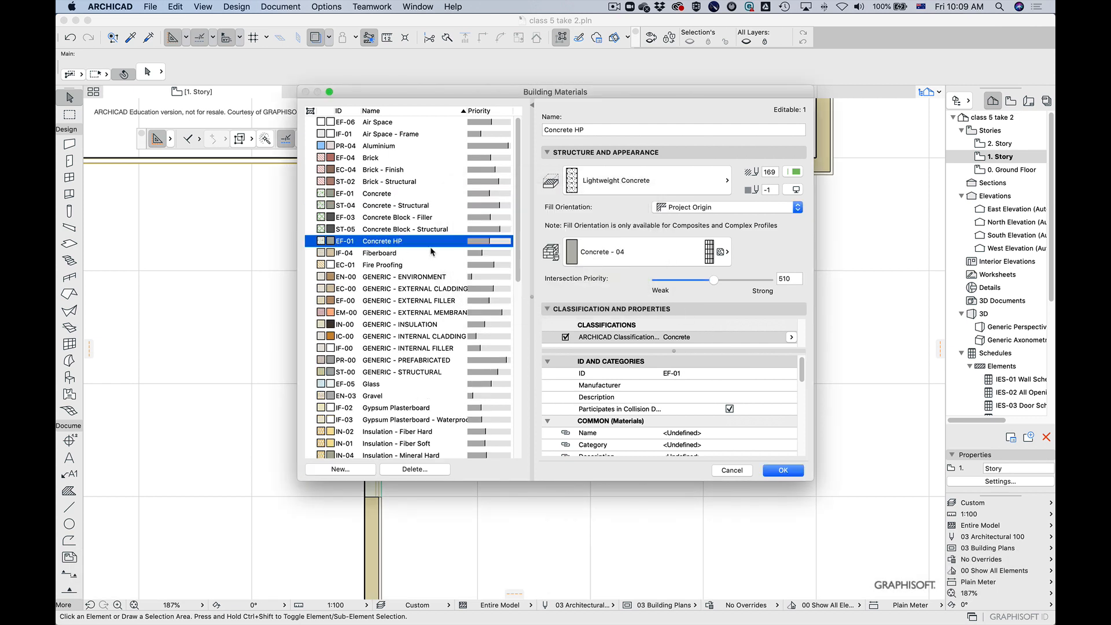
pyautogui.moveTo(711, 282); pyautogui.dragTo(732, 283)
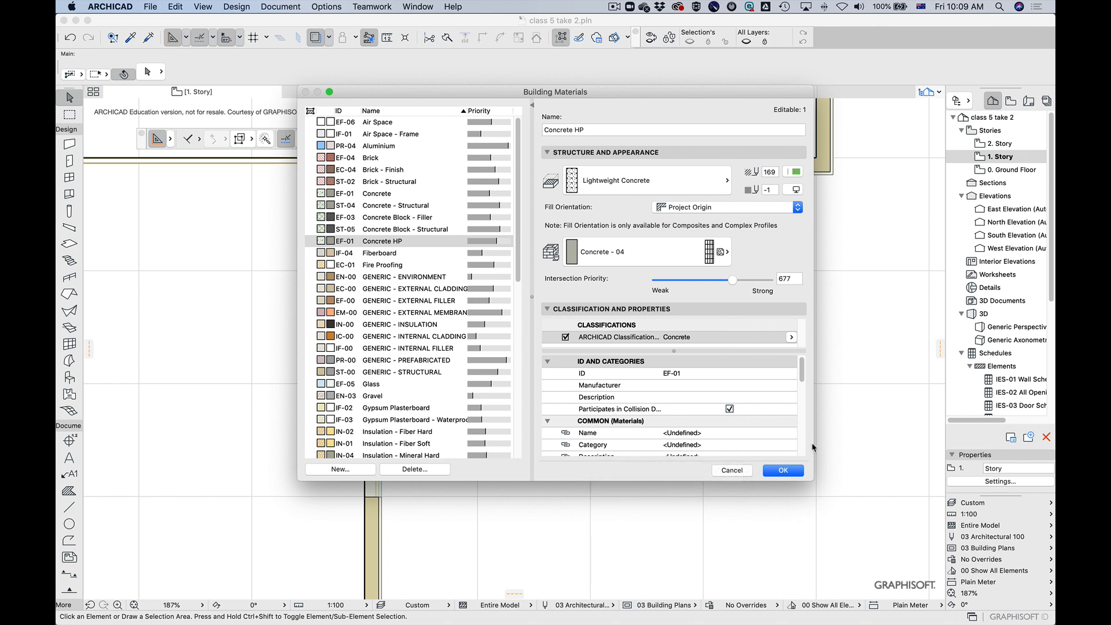
pyautogui.click(732, 470)
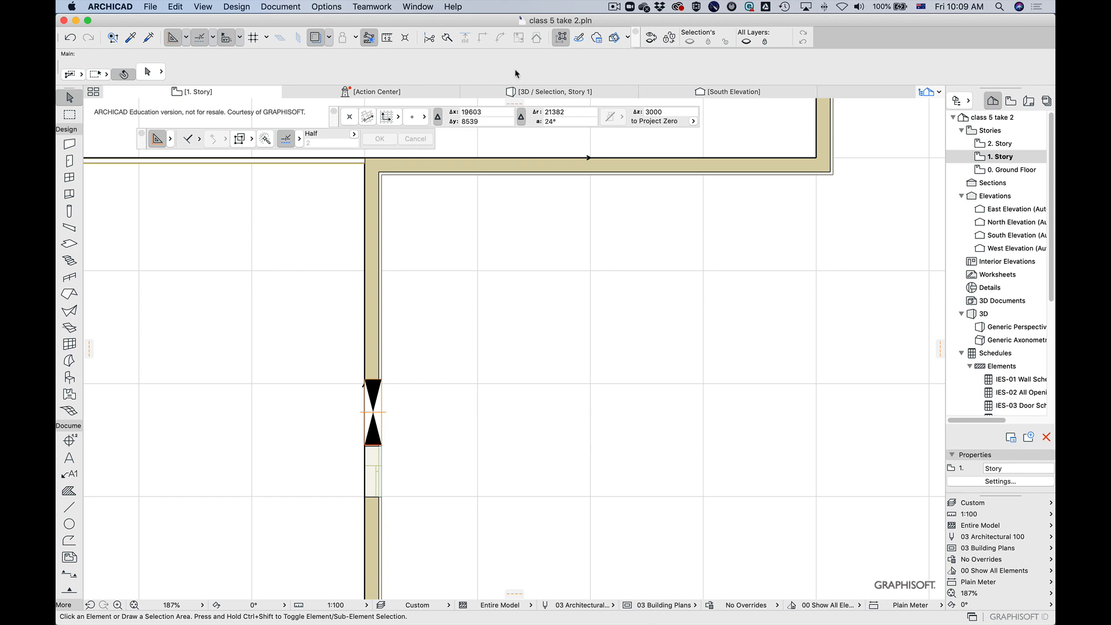
# Step: Open the line type settings and create a new dashed line type
pyautogui.click(284, 5)
pyautogui.moveTo(326, 6)
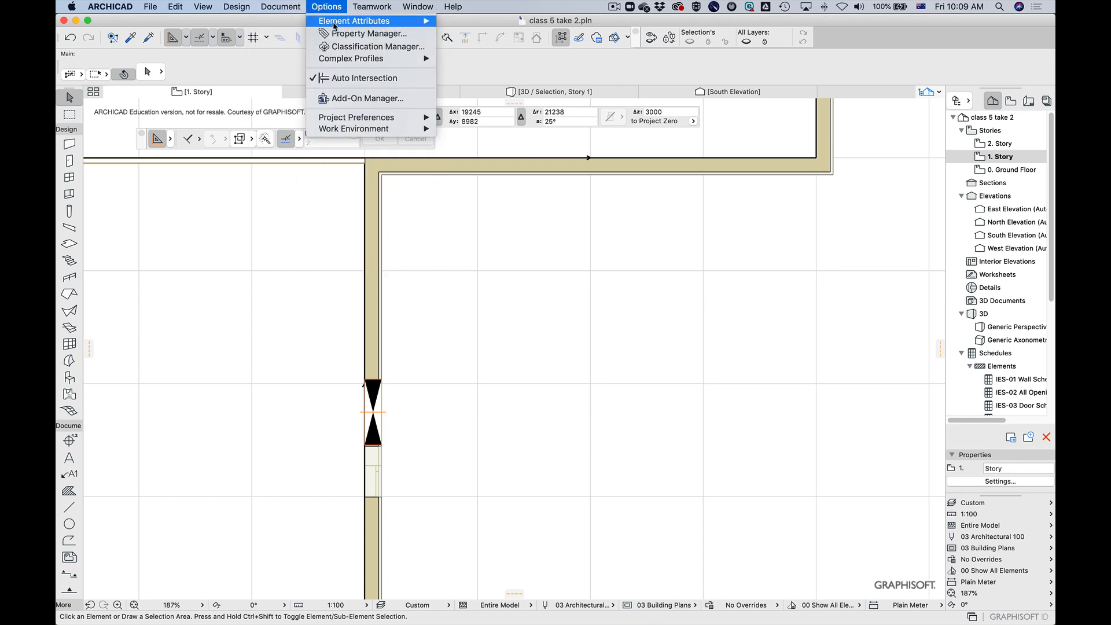
pyautogui.click(475, 39)
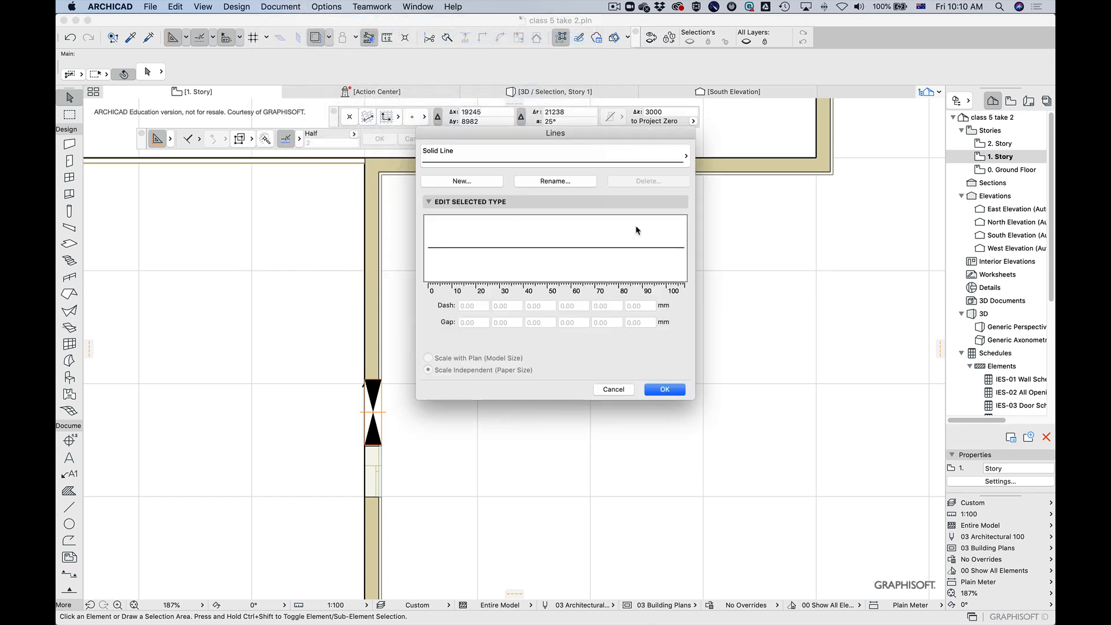
pyautogui.click(467, 183)
pyautogui.click(484, 251)
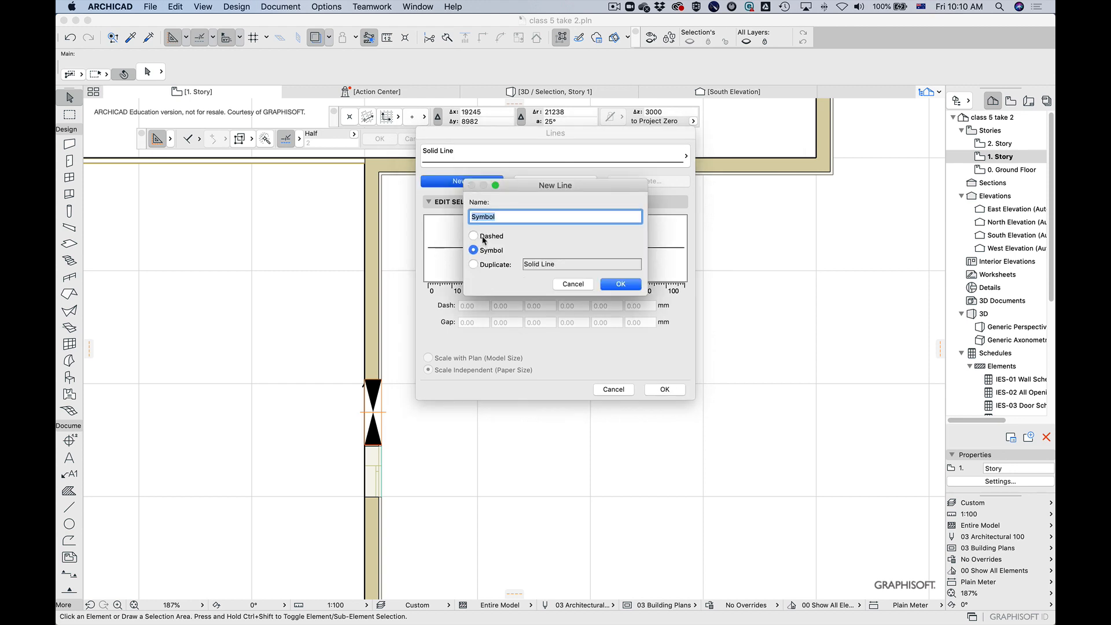
pyautogui.click(484, 237)
pyautogui.click(608, 284)
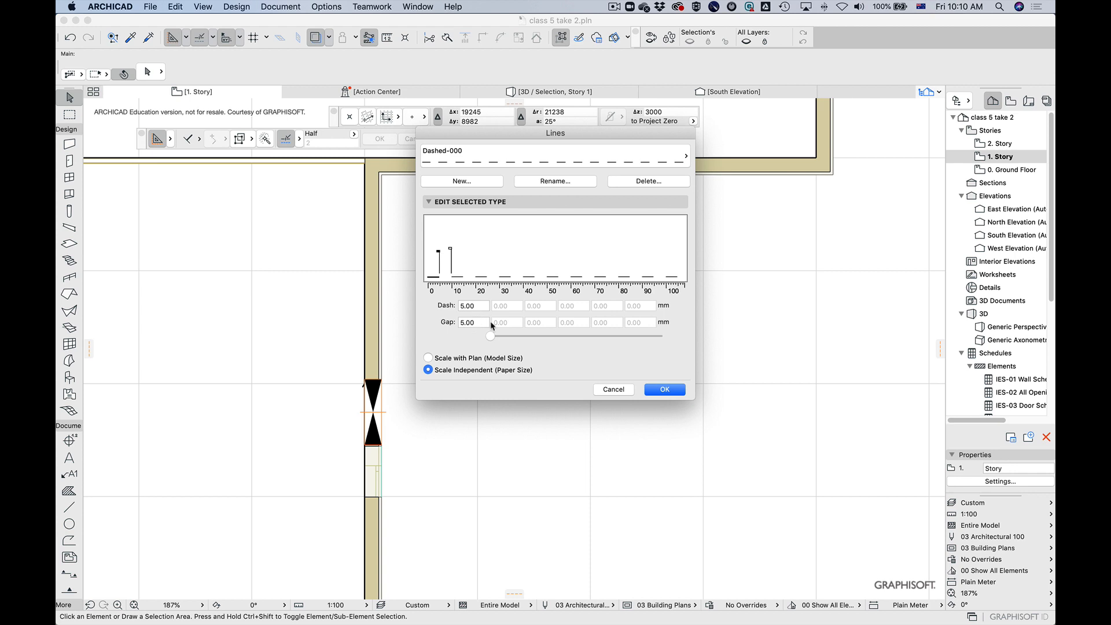
# Step: Set the first dash length of the new dashed line type to 2 mm
pyautogui.moveTo(473, 308); pyautogui.dragTo(427, 296)
pyautogui.write('2')
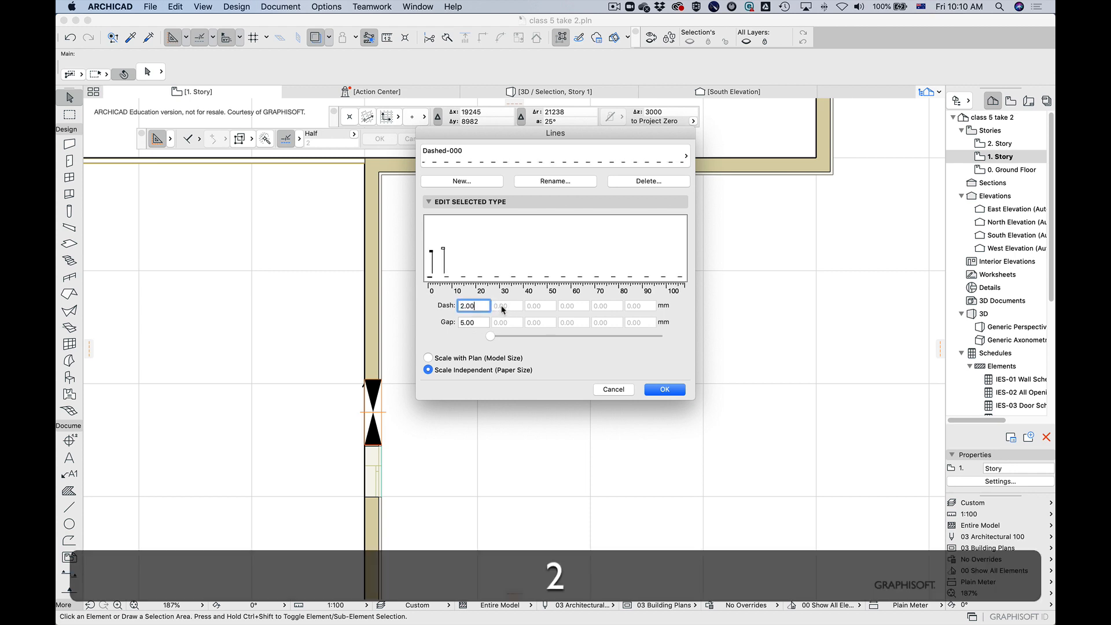
pyautogui.press('Tab')
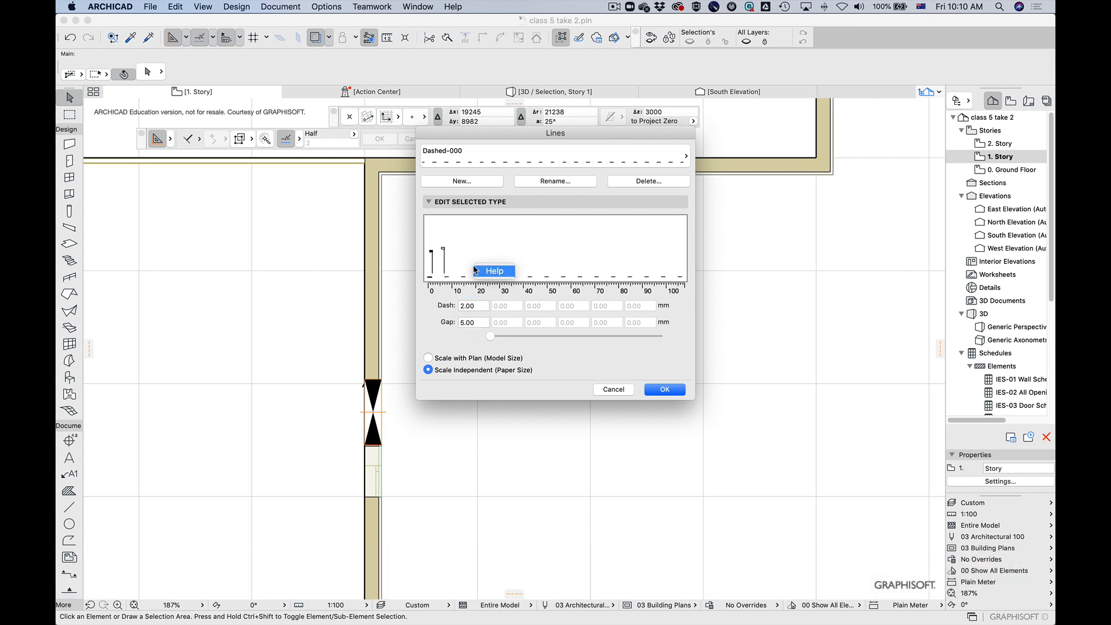
pyautogui.press('Tab')
pyautogui.press('Tab')
pyautogui.press('Tab')
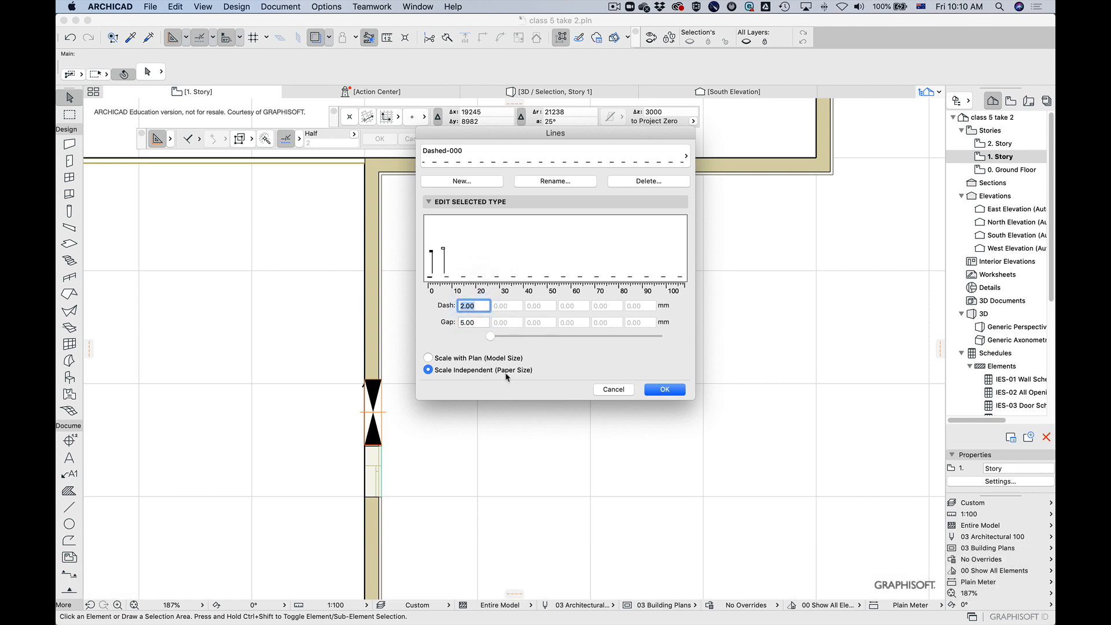
# Step: Add a second segment with a 2 mm dash and 2 mm gap to the line type, and discard the changes
pyautogui.click(491, 336)
pyautogui.moveTo(490, 336); pyautogui.dragTo(535, 342)
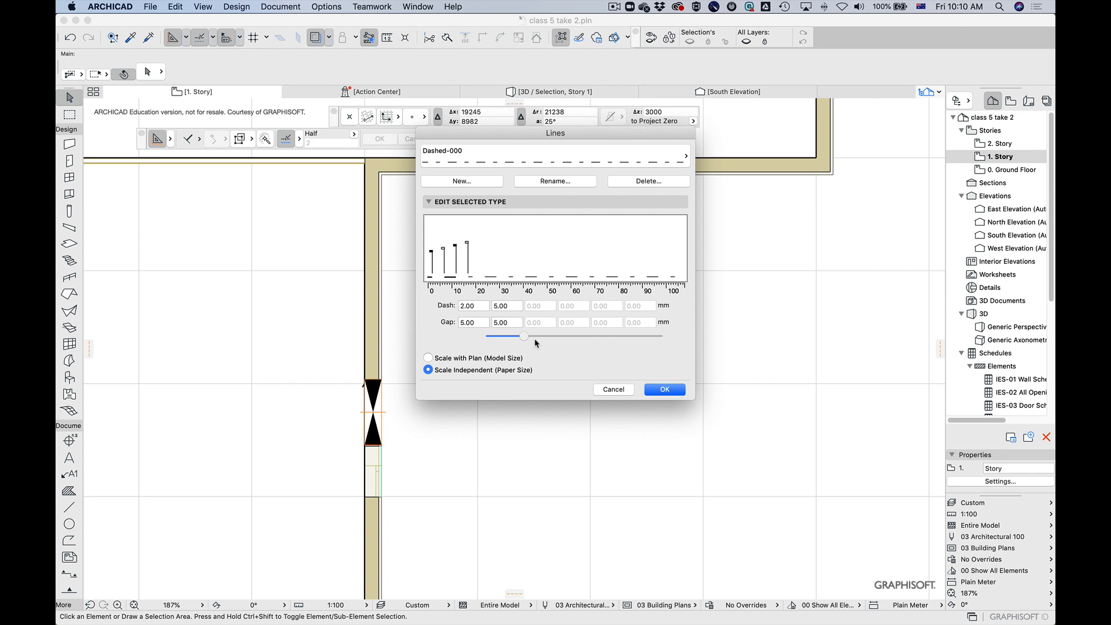
pyautogui.click(508, 306)
pyautogui.doubleClick(509, 305)
pyautogui.write('2')
pyautogui.click(518, 322)
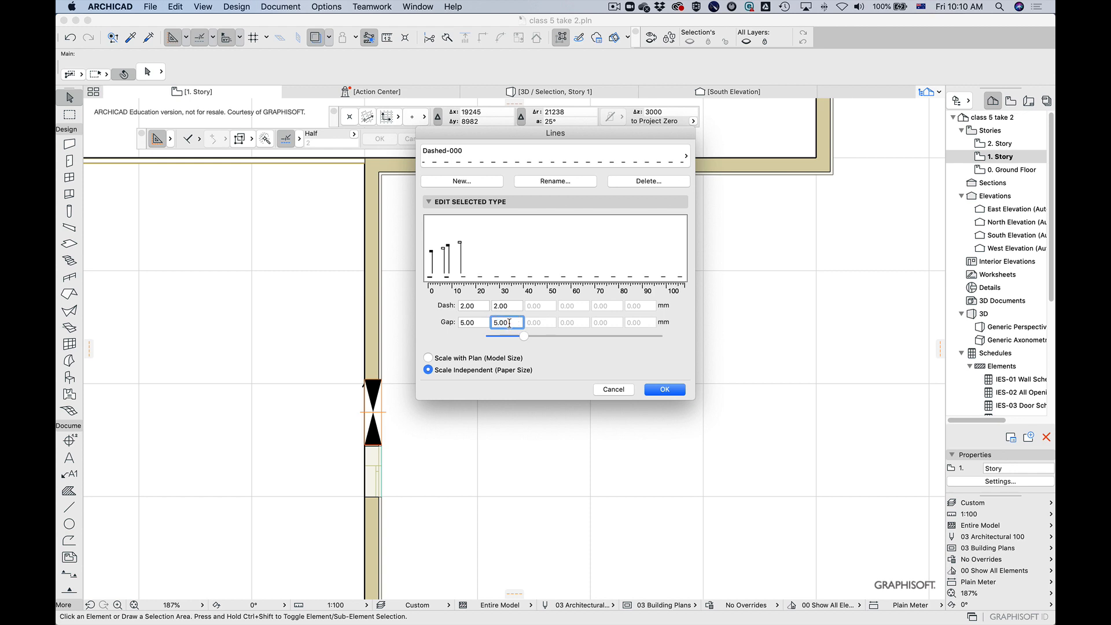
pyautogui.doubleClick(515, 322)
pyautogui.write('2')
pyautogui.click(520, 307)
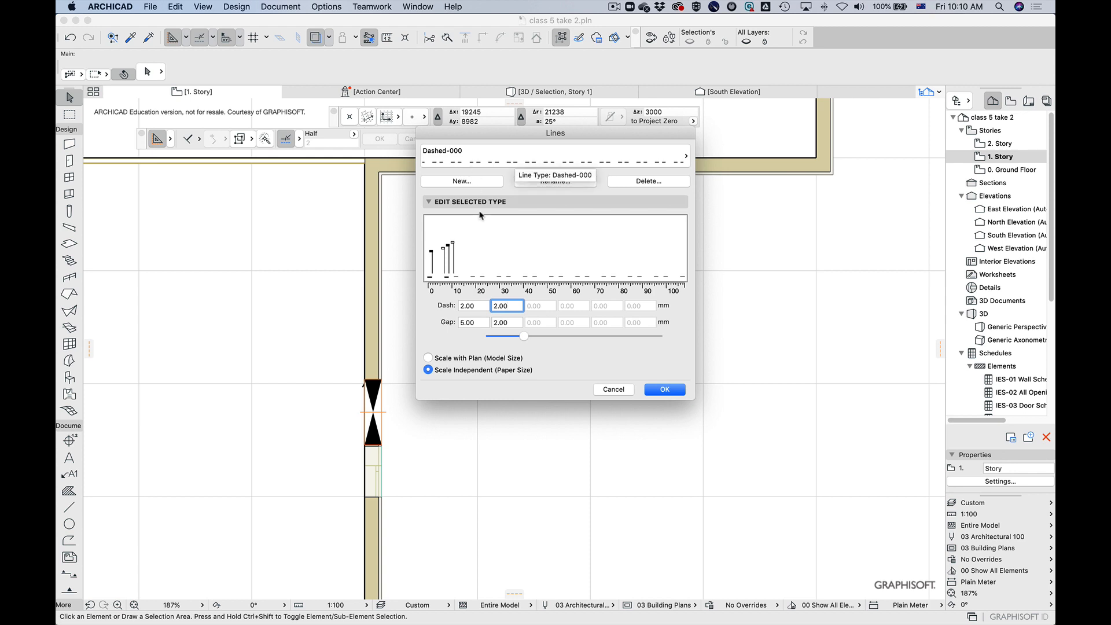
pyautogui.click(623, 390)
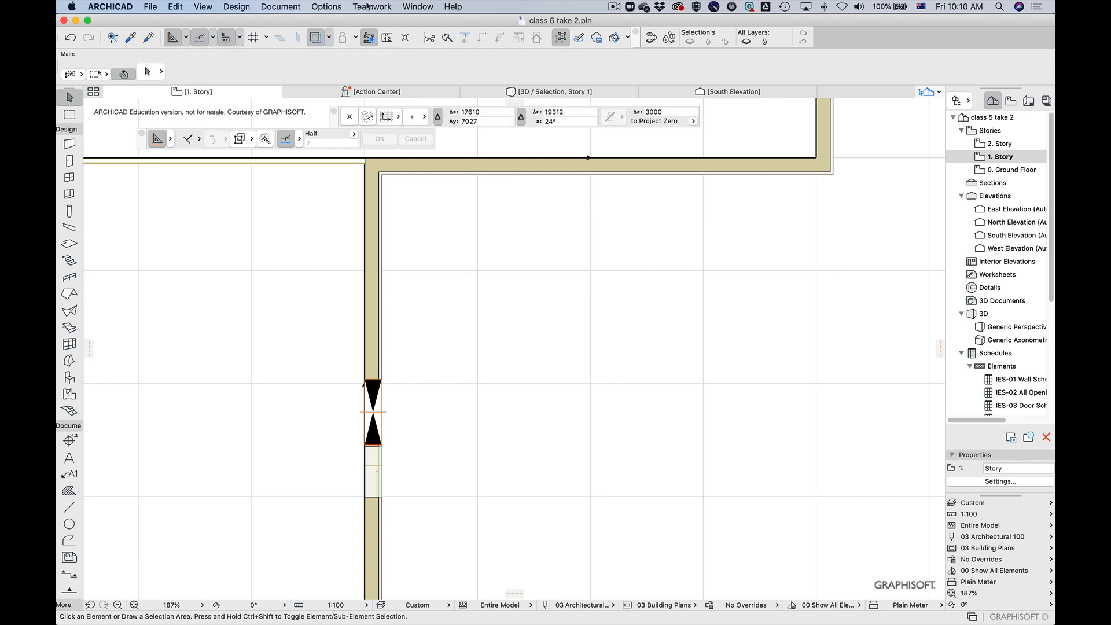
# Step: Review the available pen sets for model views and the pens of 03 Architectural 100, and close without changes
pyautogui.click(328, 6)
pyautogui.moveTo(376, 21)
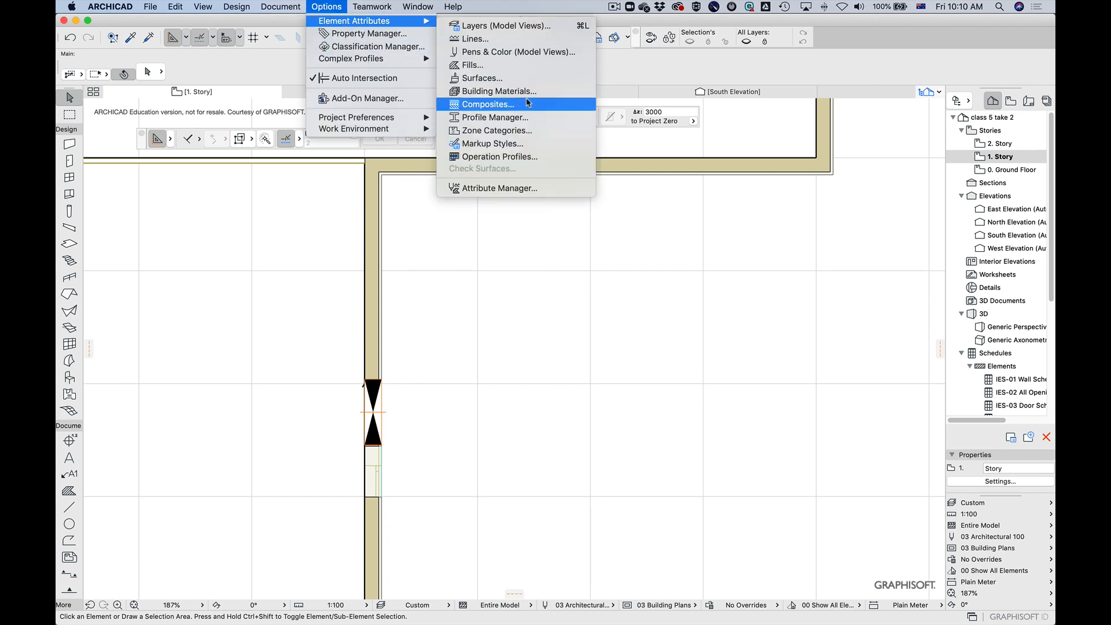
pyautogui.click(500, 52)
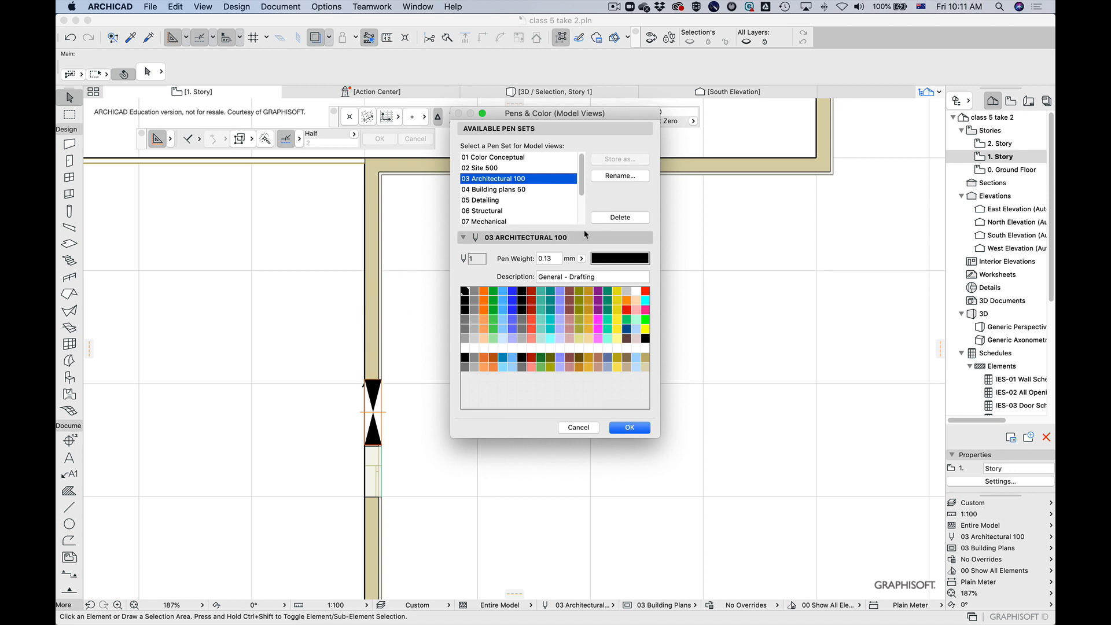
pyautogui.moveTo(583, 182); pyautogui.dragTo(582, 157)
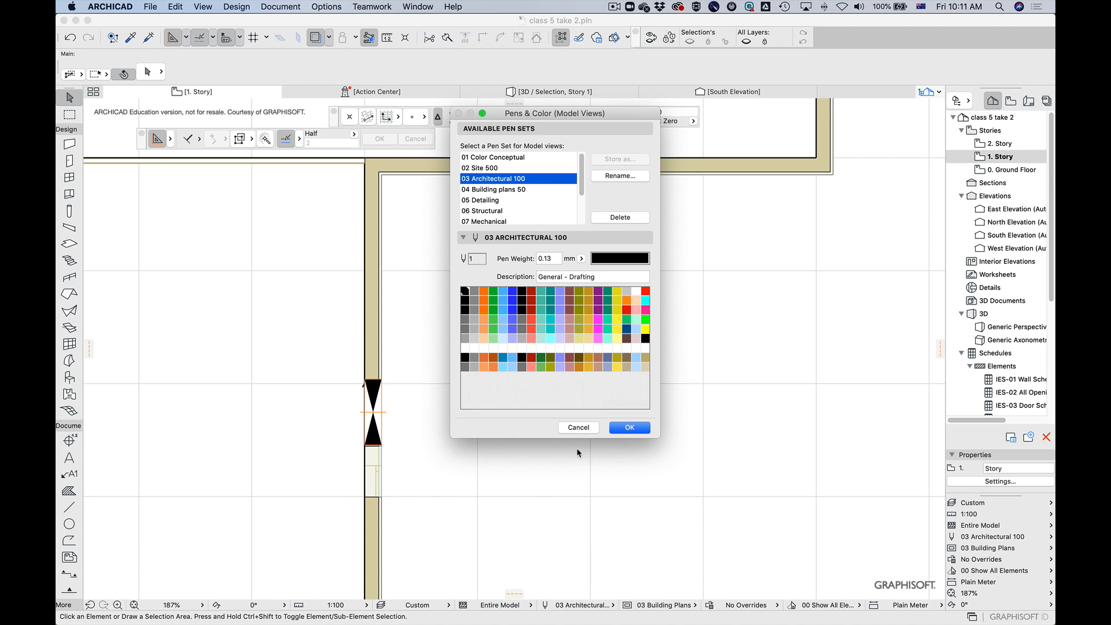
pyautogui.click(579, 429)
pyautogui.click(326, 7)
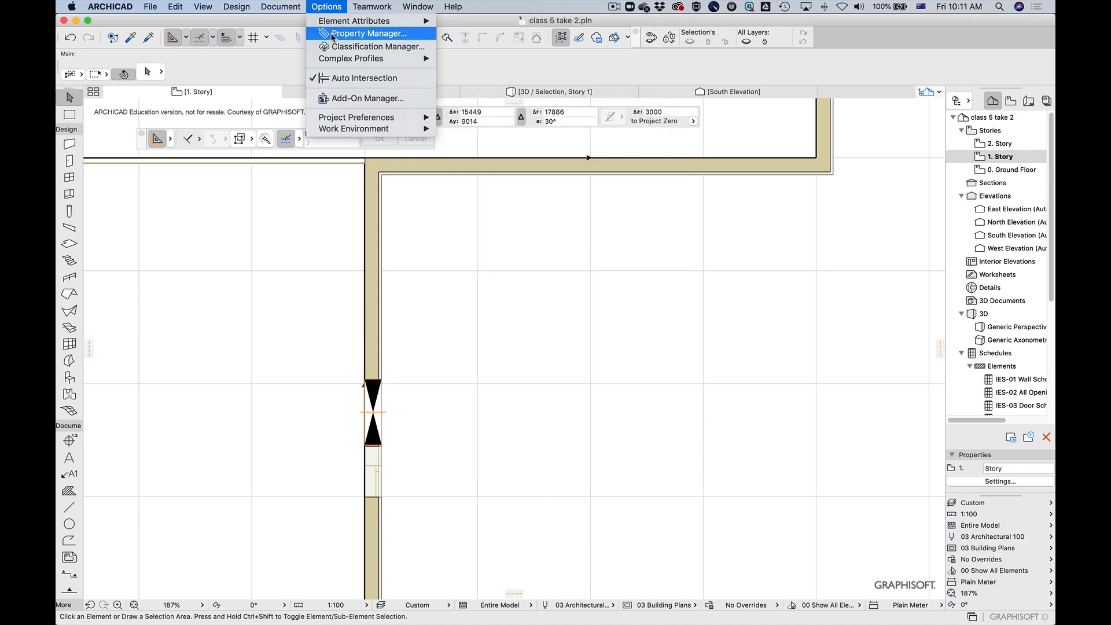
pyautogui.moveTo(333, 20)
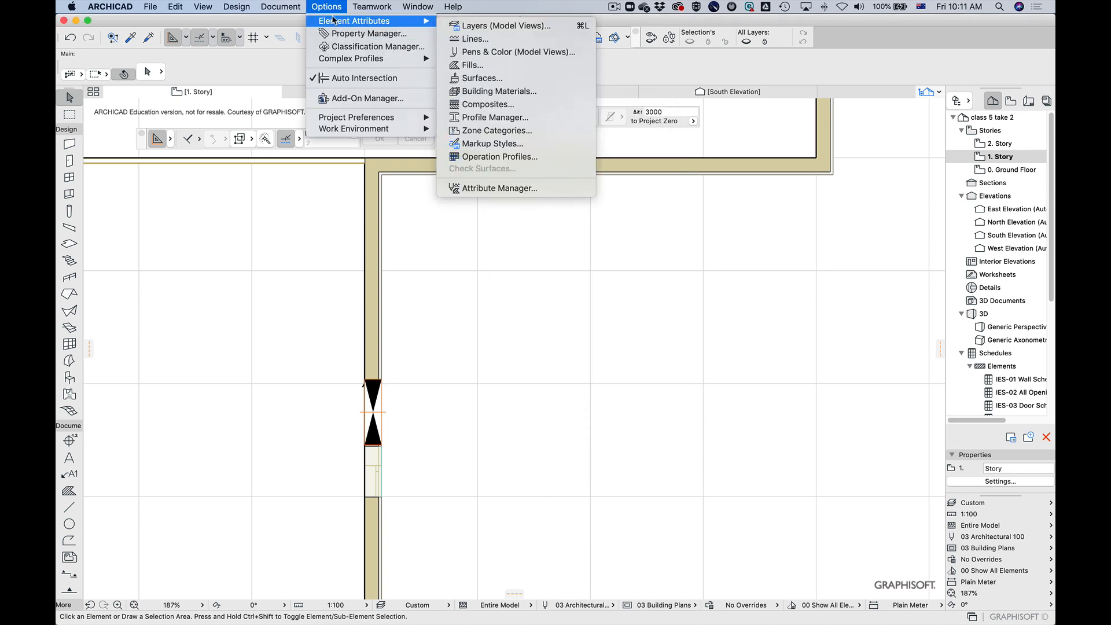
pyautogui.click(333, 5)
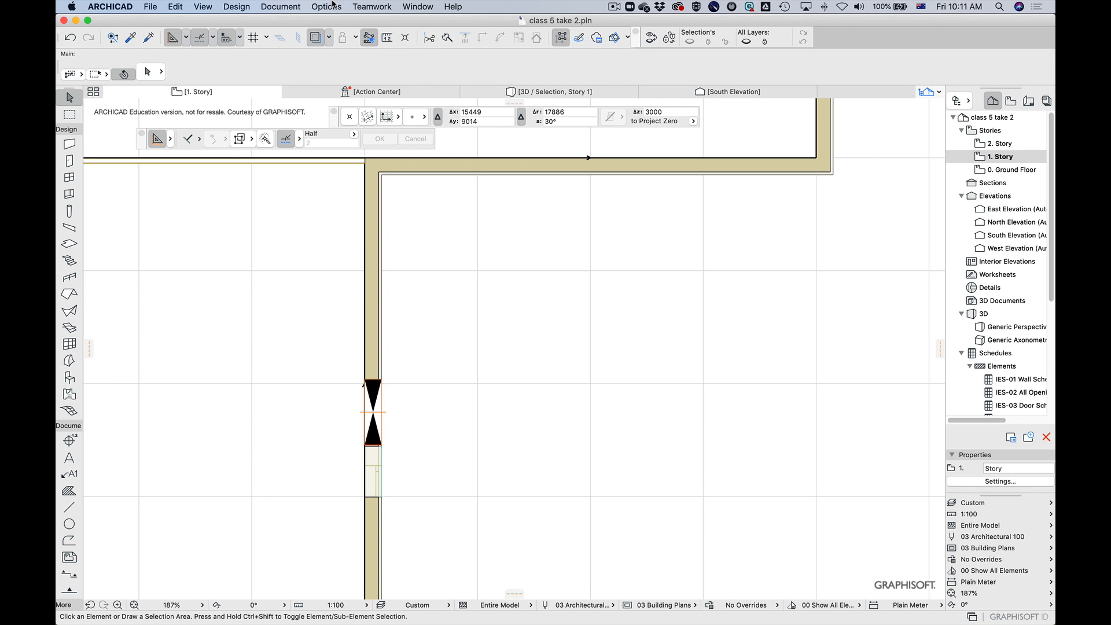
# Step: Open the surface settings and select the Concrete - 02 surface
pyautogui.click(333, 5)
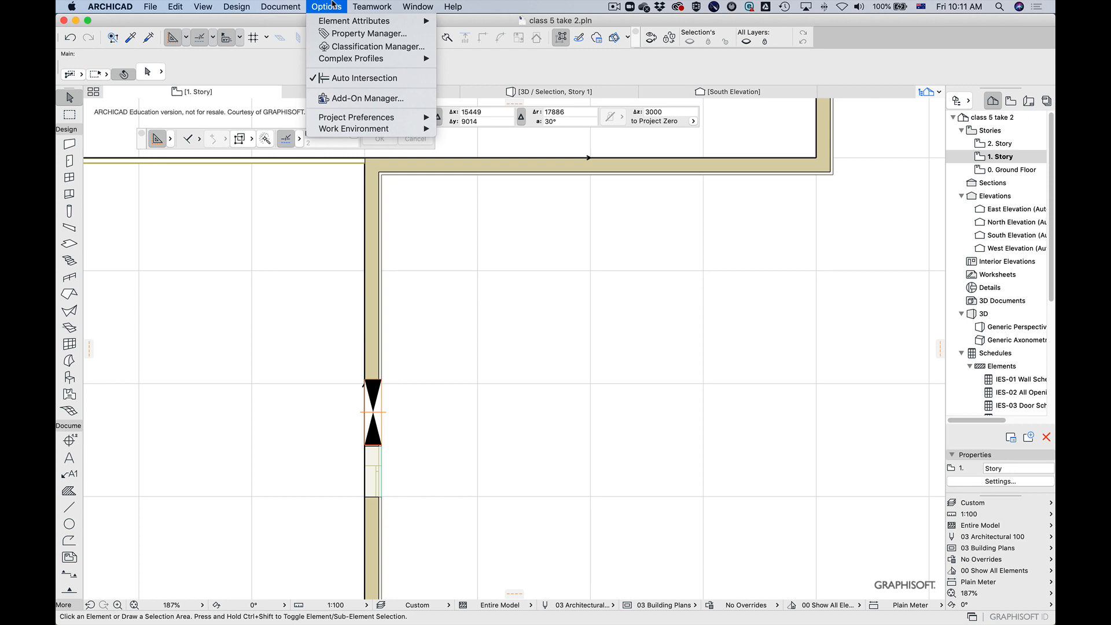
pyautogui.moveTo(347, 21)
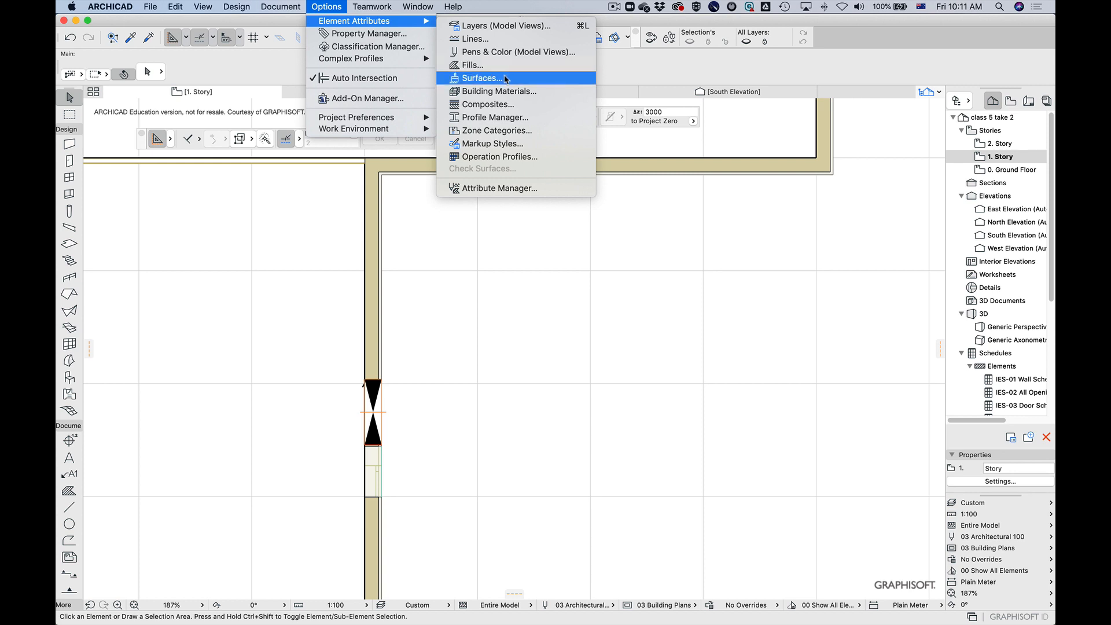
pyautogui.click(482, 79)
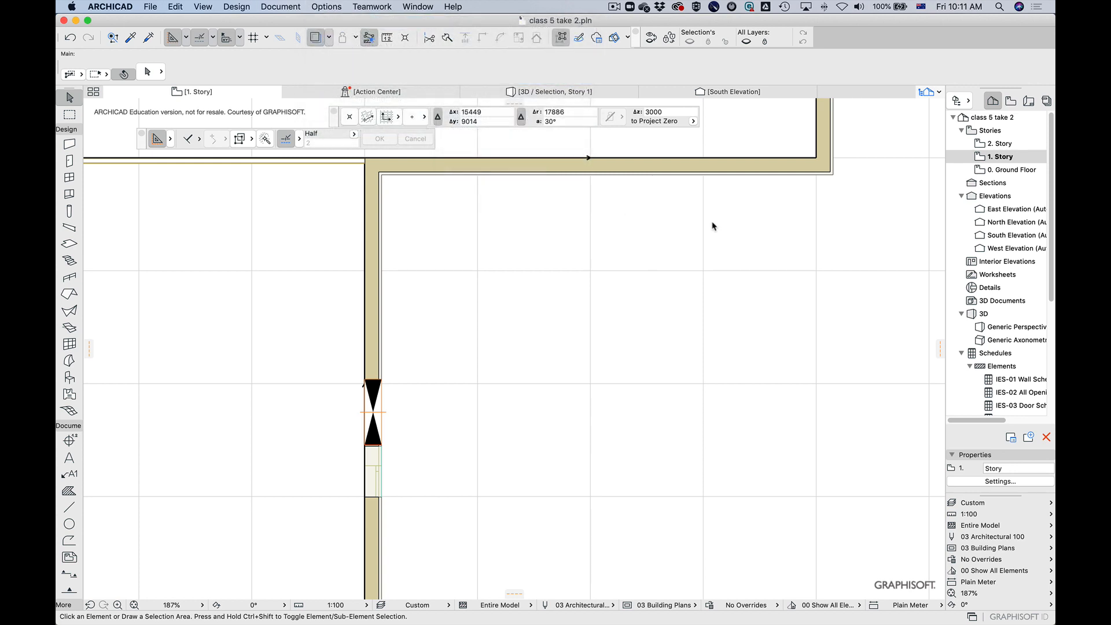
pyautogui.click(544, 96)
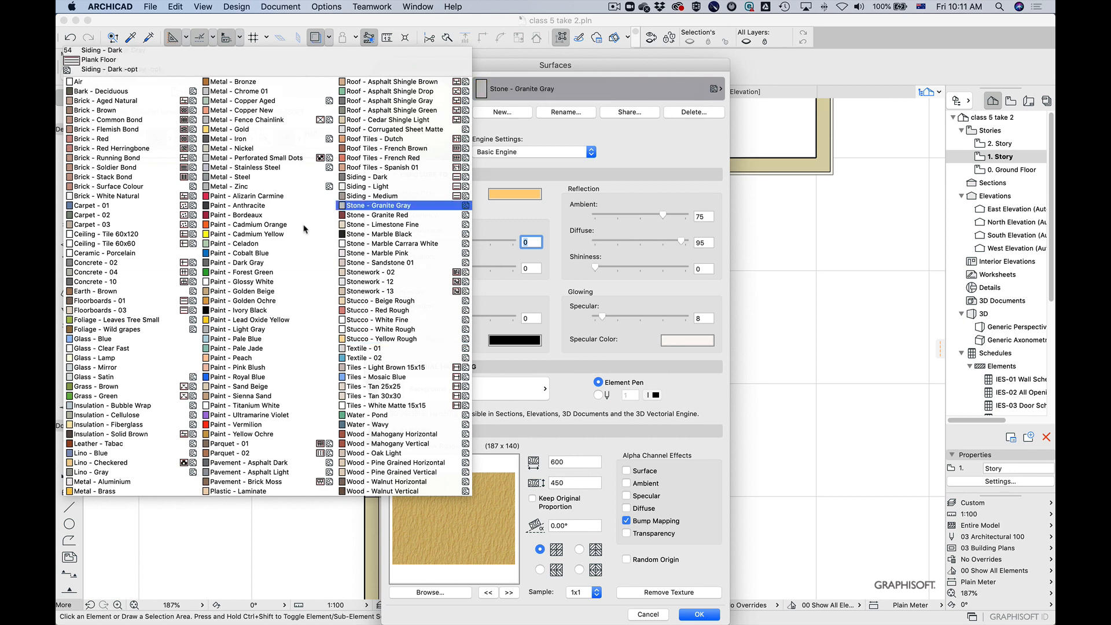
pyautogui.click(100, 263)
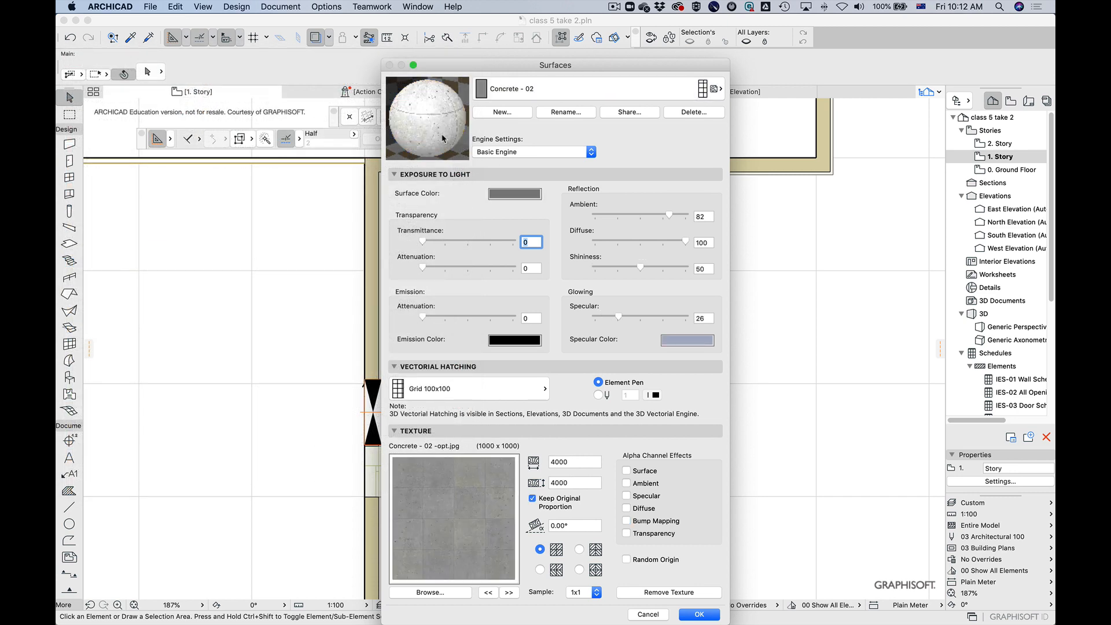
# Step: Duplicate the Concrete - 02 surface as a new surface named Orange Concrete Z
pyautogui.click(503, 113)
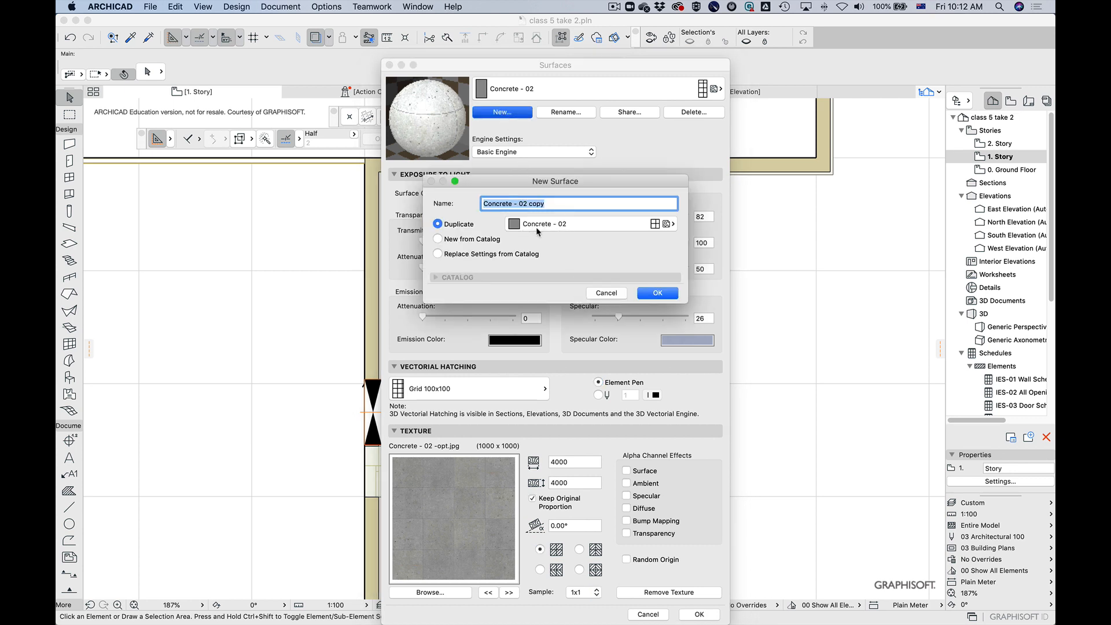
pyautogui.click(533, 203)
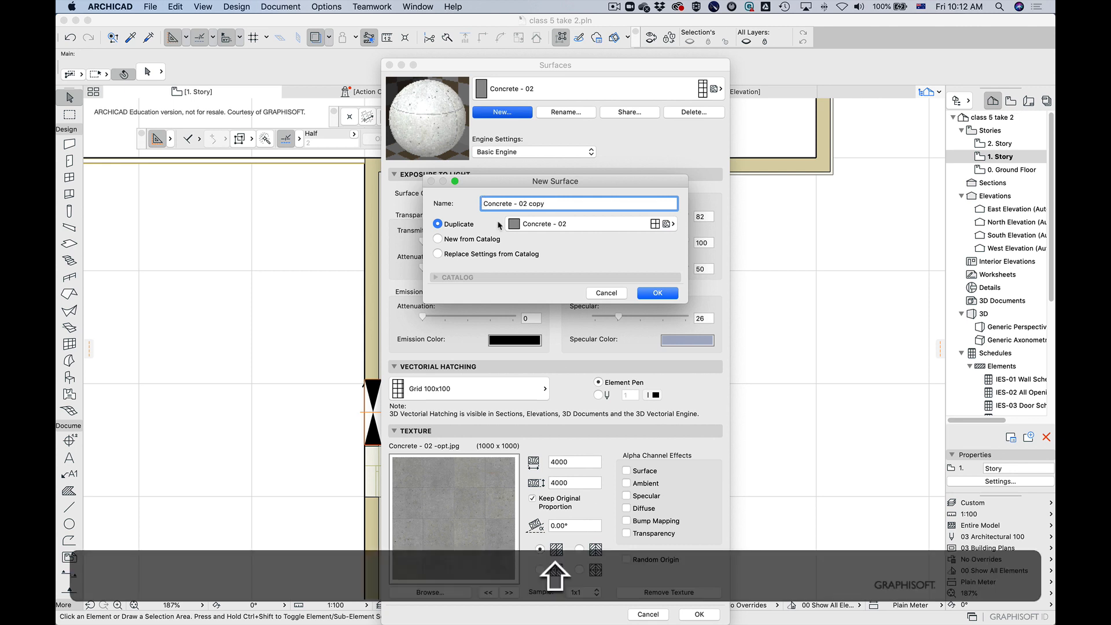
pyautogui.write('Orange')
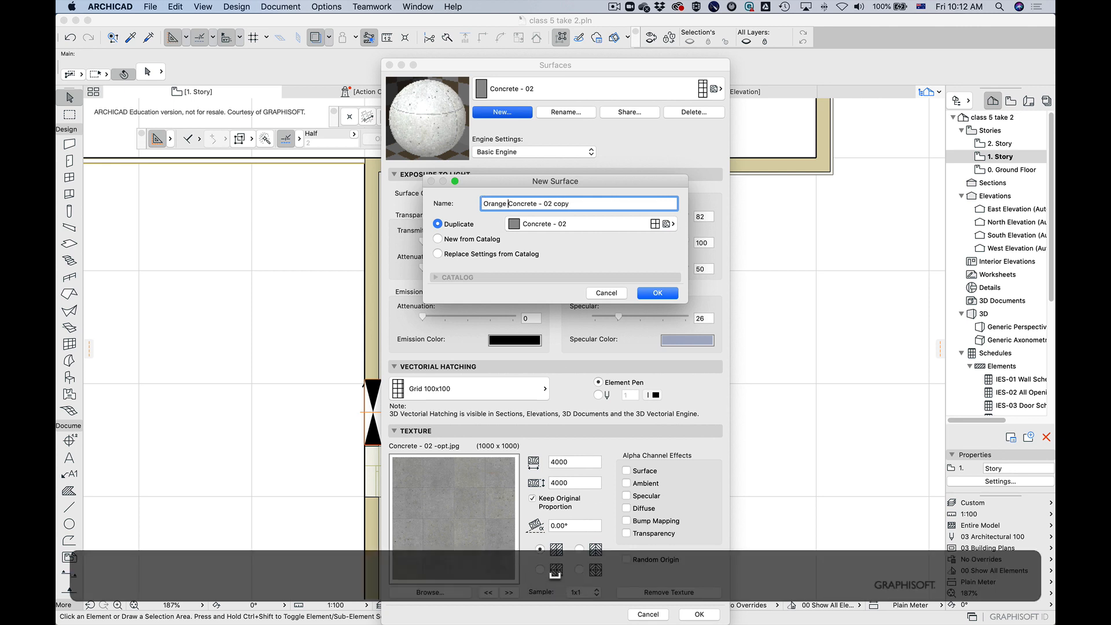
pyautogui.moveTo(538, 204); pyautogui.dragTo(601, 205)
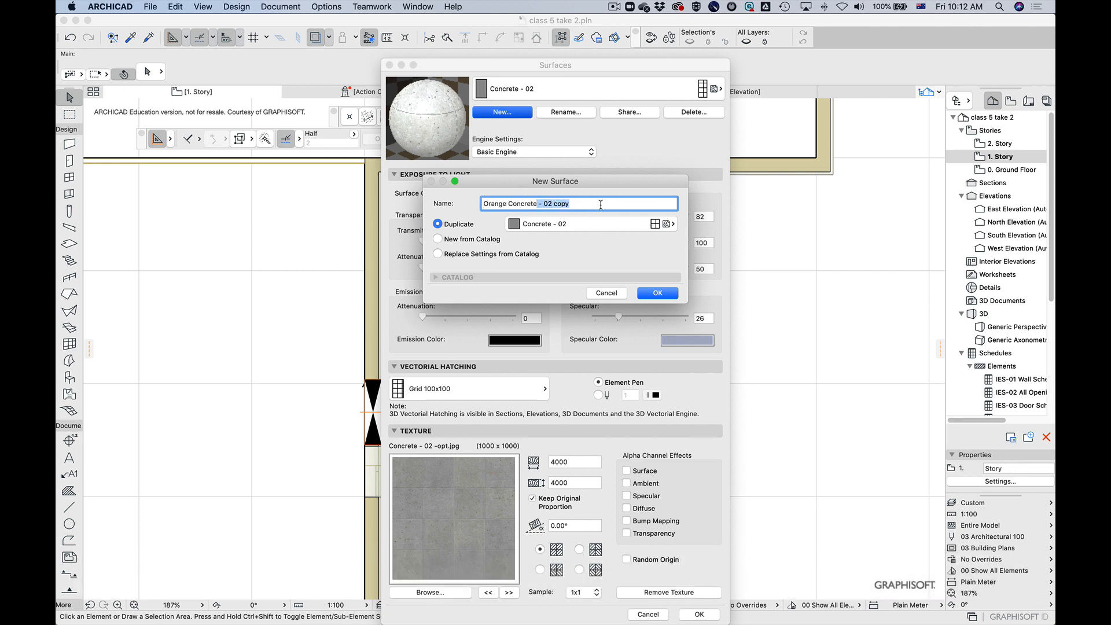
pyautogui.press('BackSpace')
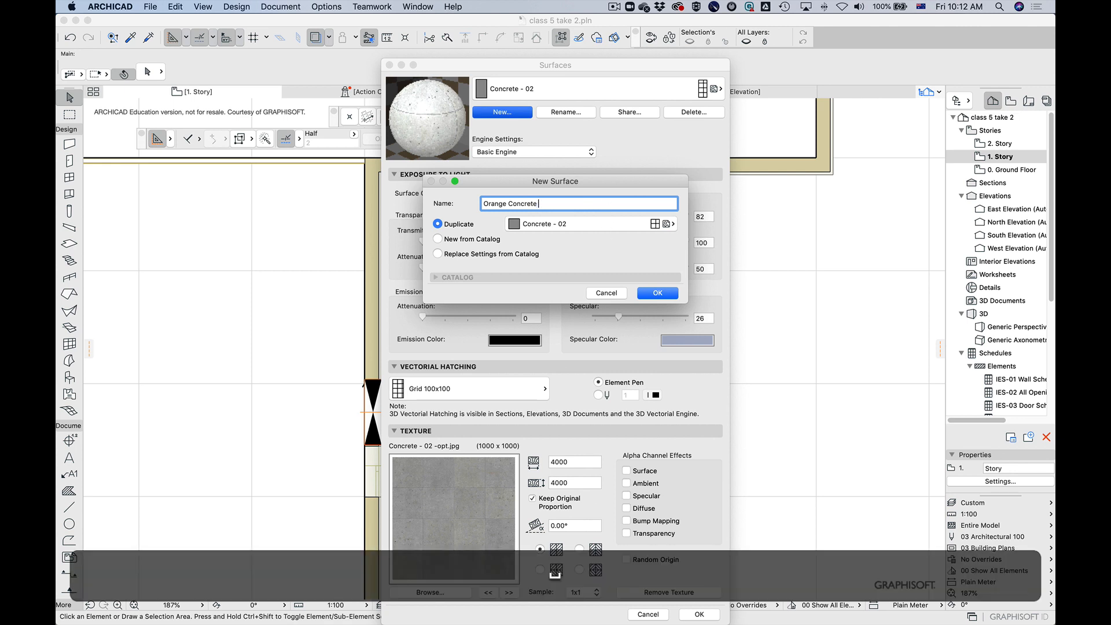
pyautogui.write('Z')
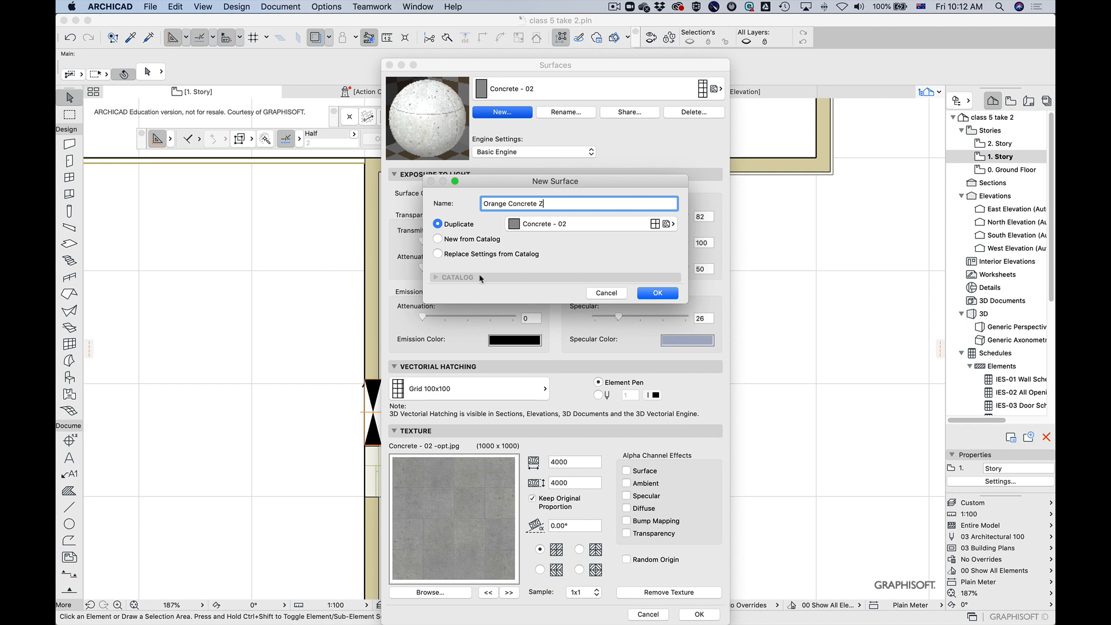
pyautogui.click(657, 293)
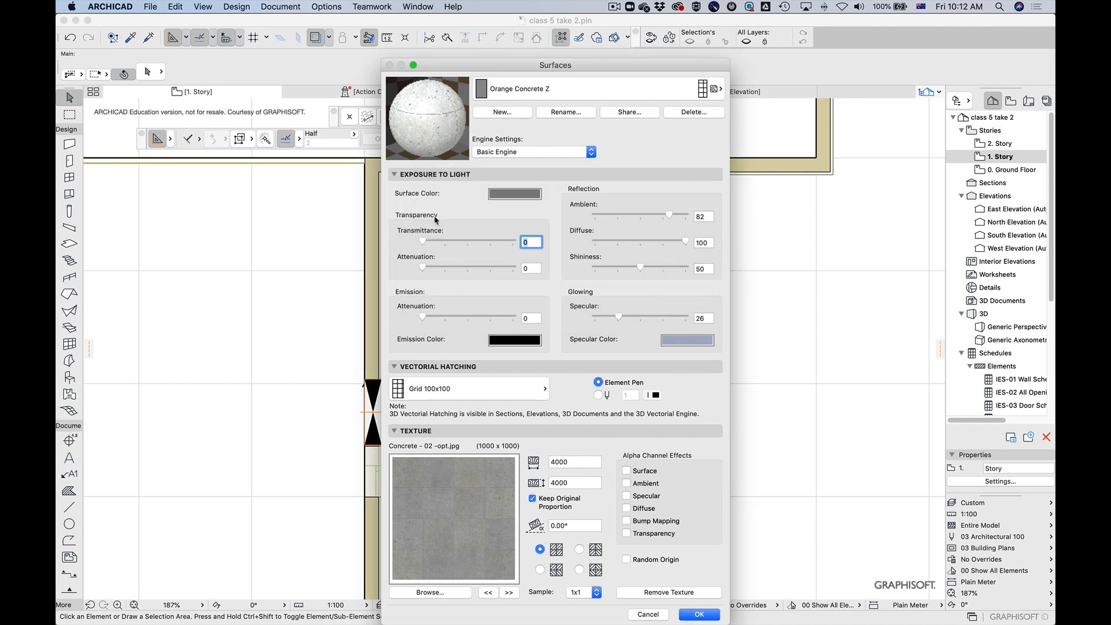
# Step: Set the surface color of Orange Concrete Z to a dark orange in the Basic Engine settings
pyautogui.click(514, 195)
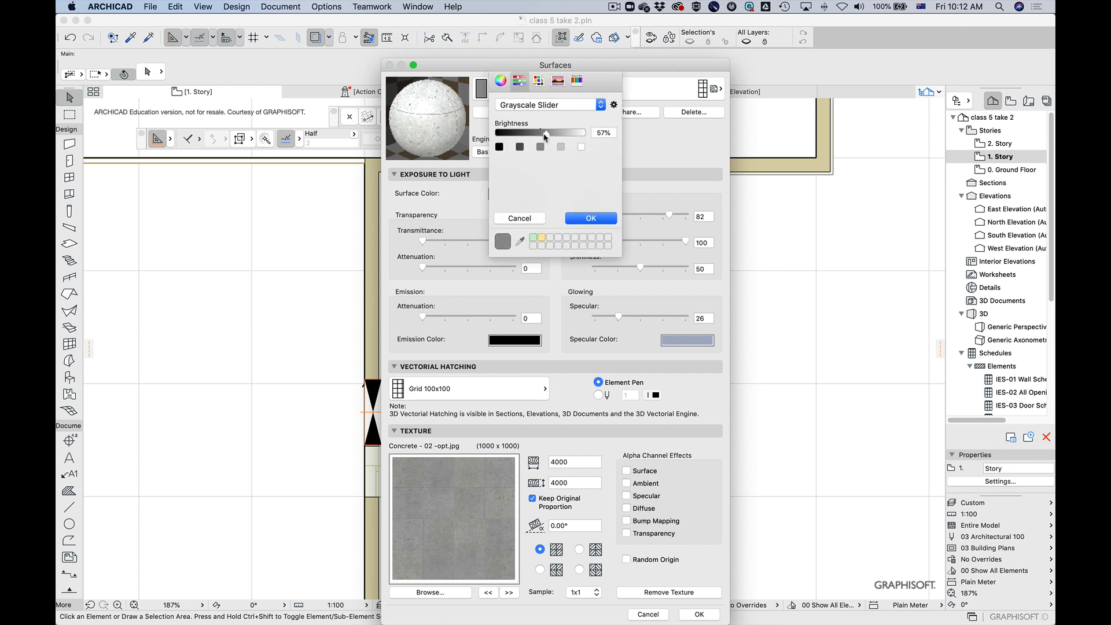
pyautogui.click(501, 80)
pyautogui.moveTo(557, 151); pyautogui.dragTo(583, 127)
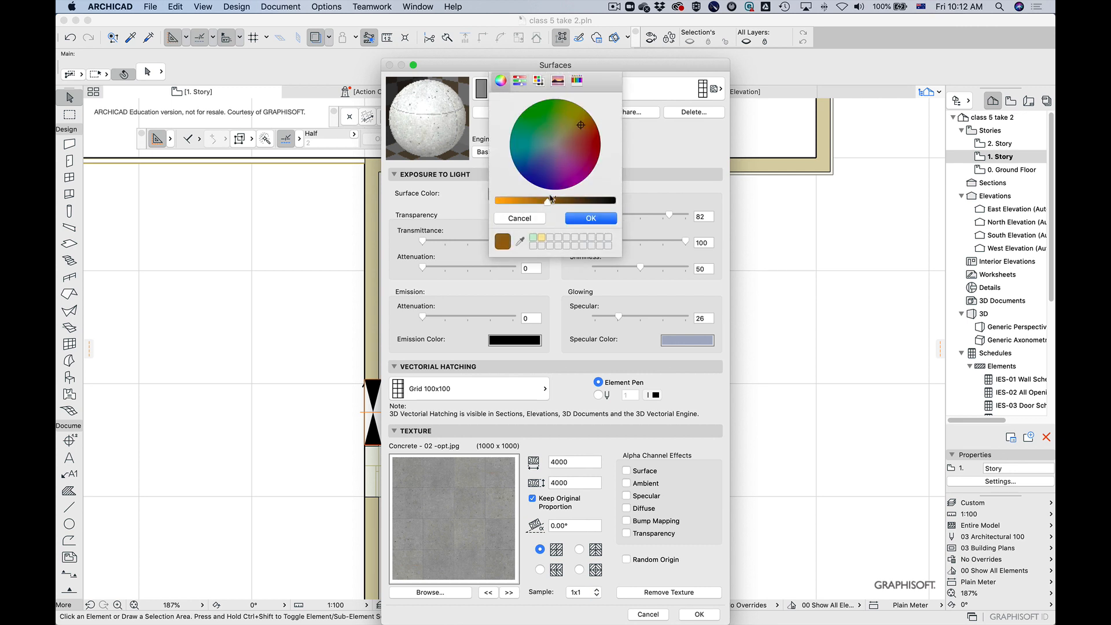
pyautogui.moveTo(548, 200); pyautogui.dragTo(533, 201)
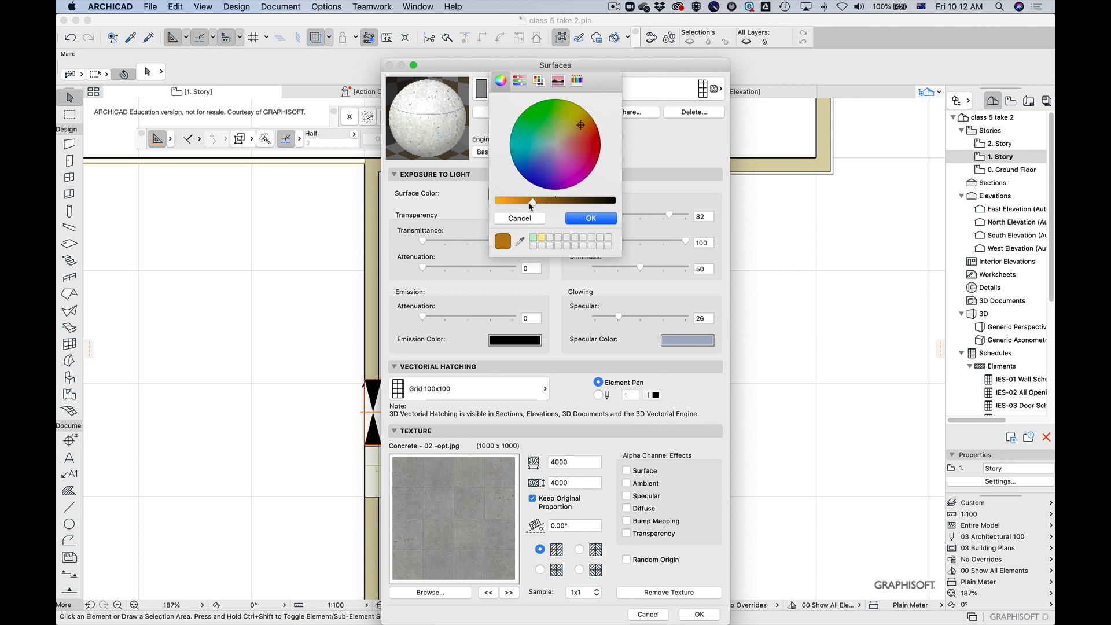
pyautogui.click(590, 221)
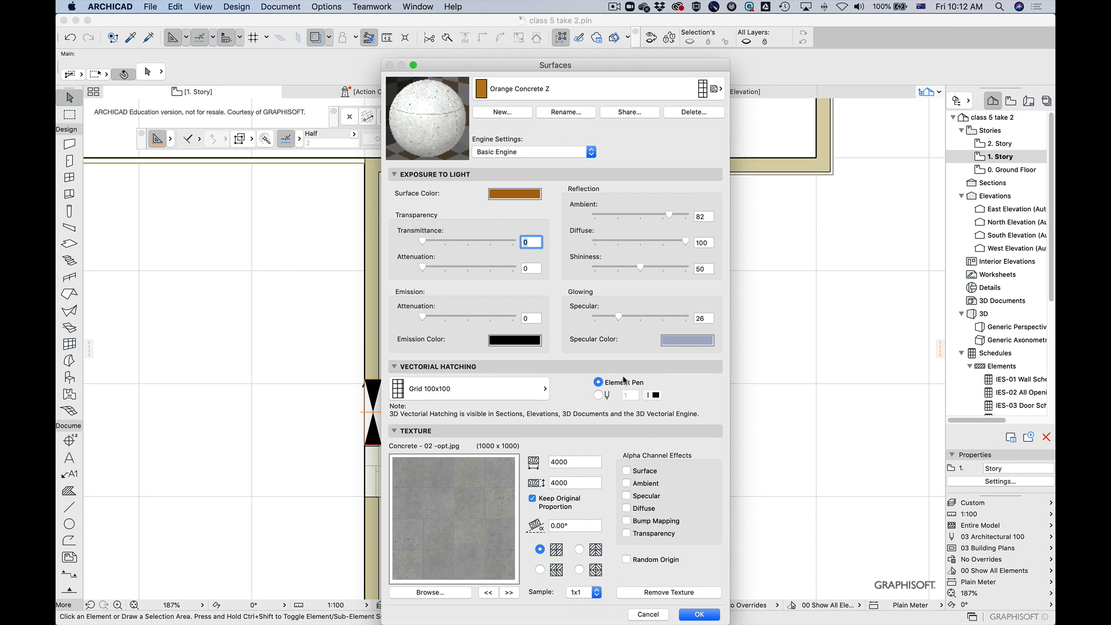
# Step: Set the specular color of Orange Concrete Z to orange
pyautogui.click(681, 346)
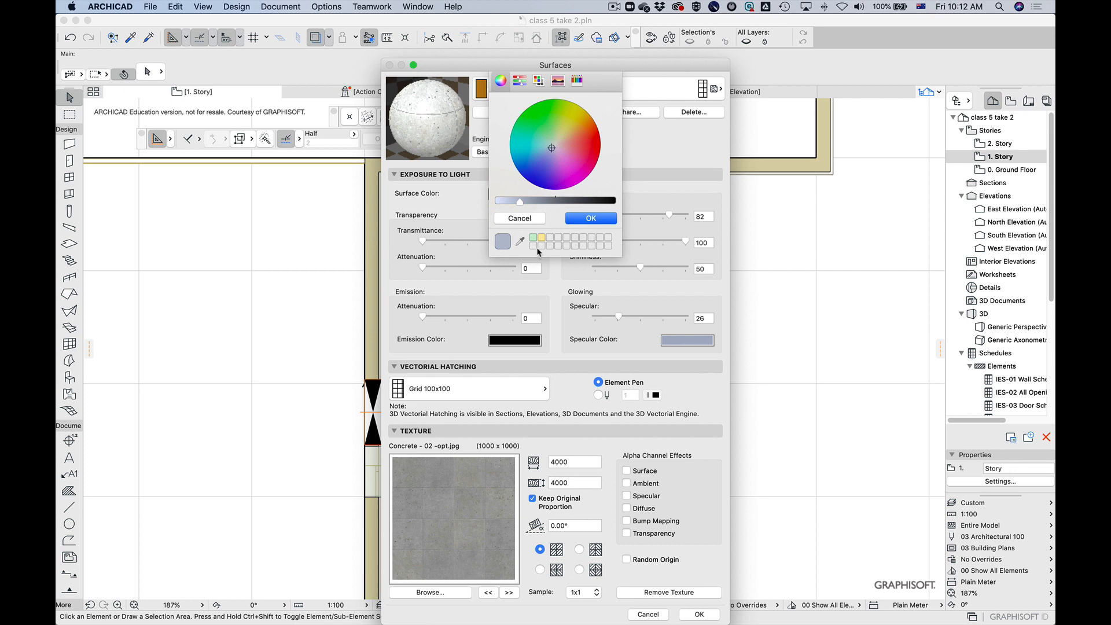
pyautogui.moveTo(553, 146); pyautogui.dragTo(580, 129)
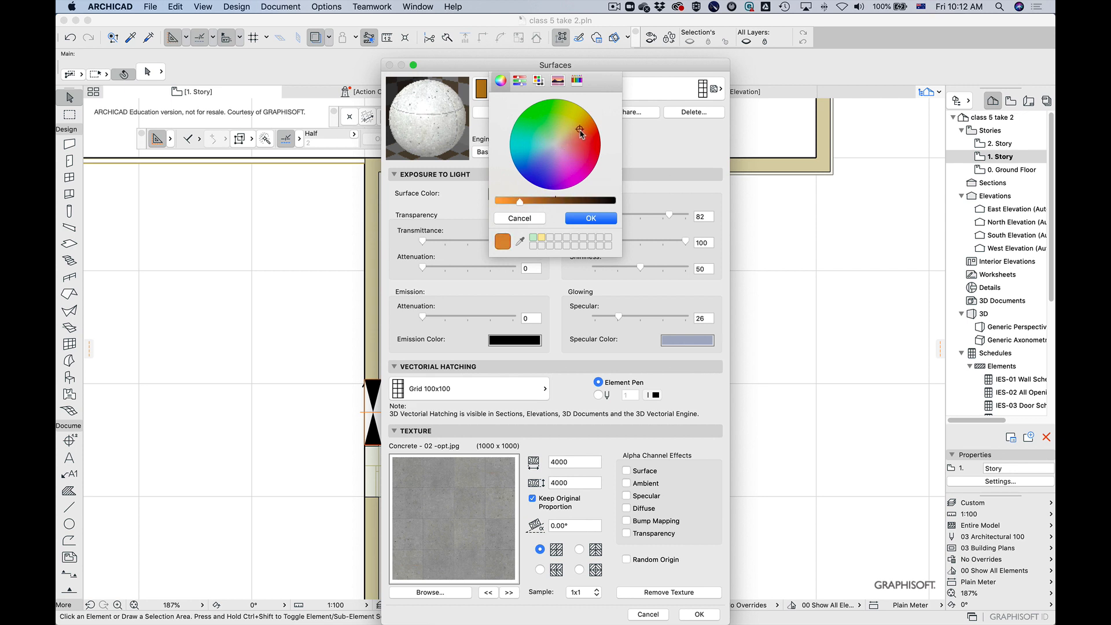
pyautogui.click(592, 218)
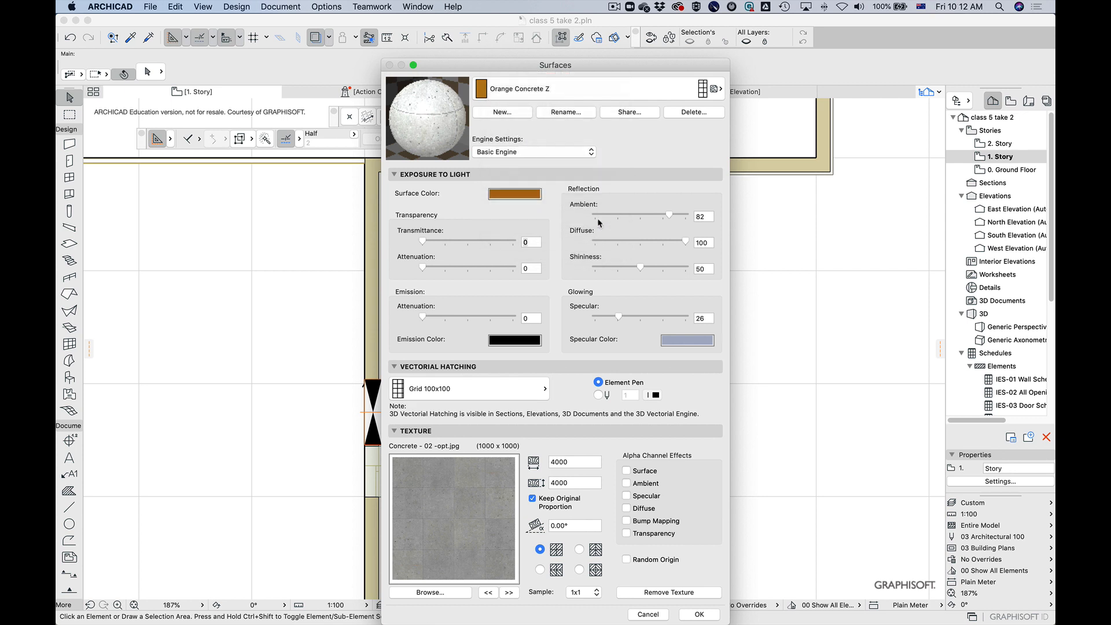
pyautogui.click(424, 242)
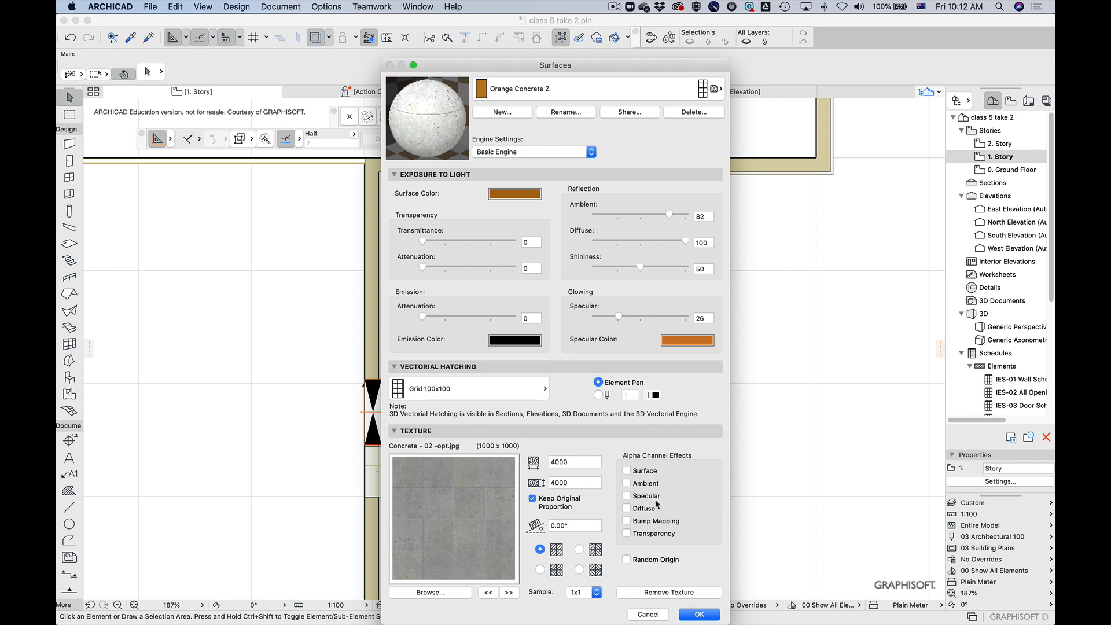
# Step: Switch the engine settings of Orange Concrete Z to CineRender by MAXON
pyautogui.click(627, 471)
pyautogui.click(627, 471)
pyautogui.click(537, 153)
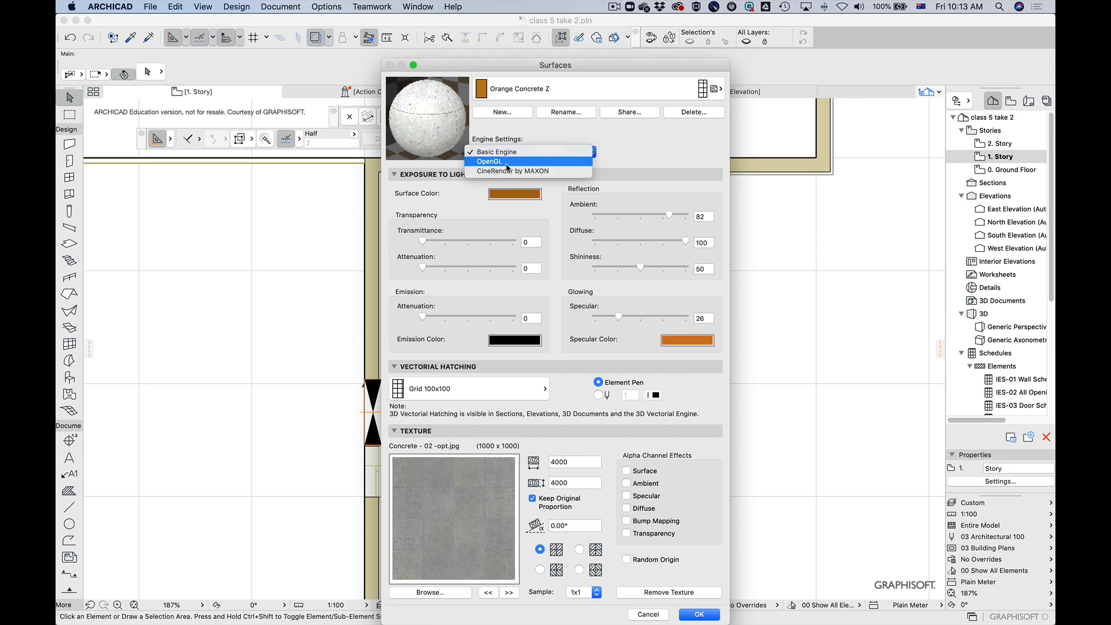
pyautogui.click(529, 172)
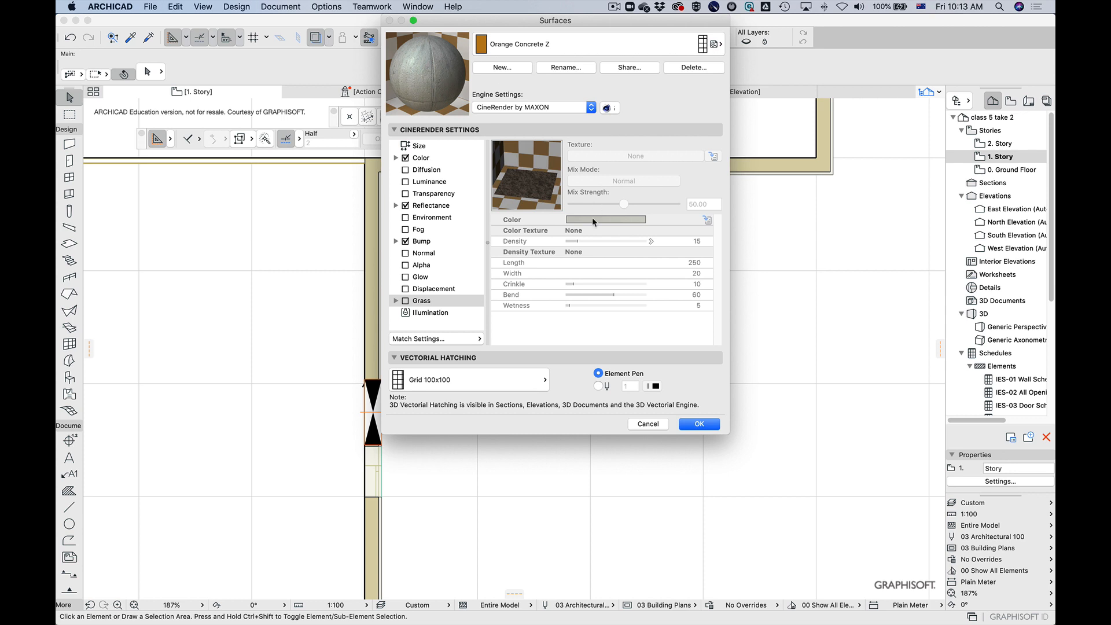
# Step: Set the base color in the CineRender Color channel to a dark orange
pyautogui.click(426, 159)
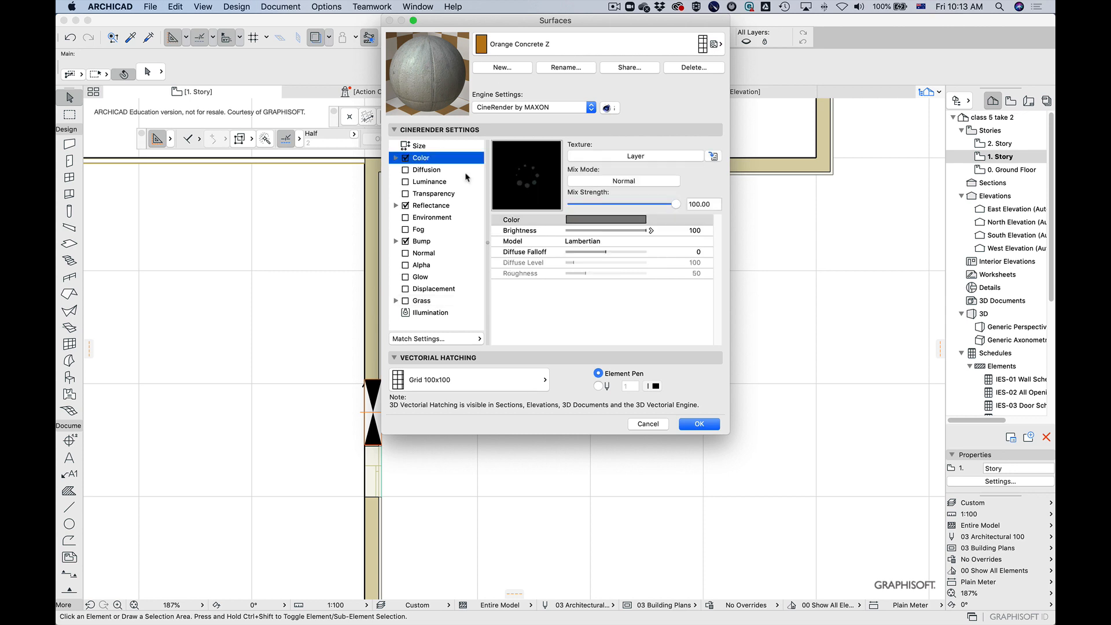
pyautogui.click(608, 220)
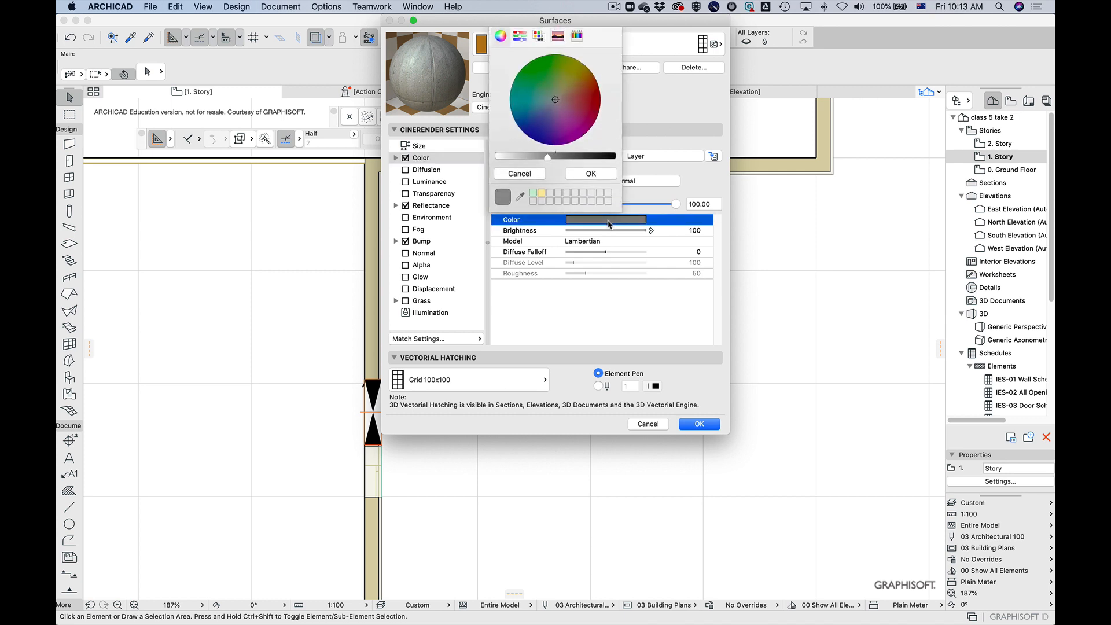
pyautogui.moveTo(558, 101); pyautogui.dragTo(579, 84)
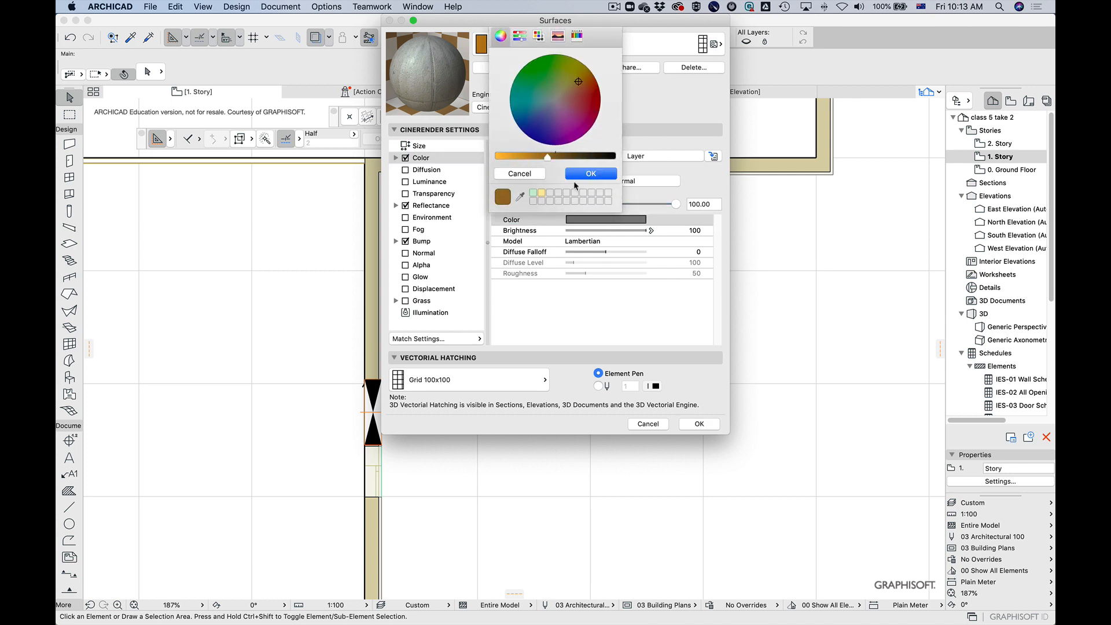
pyautogui.moveTo(547, 156); pyautogui.dragTo(535, 157)
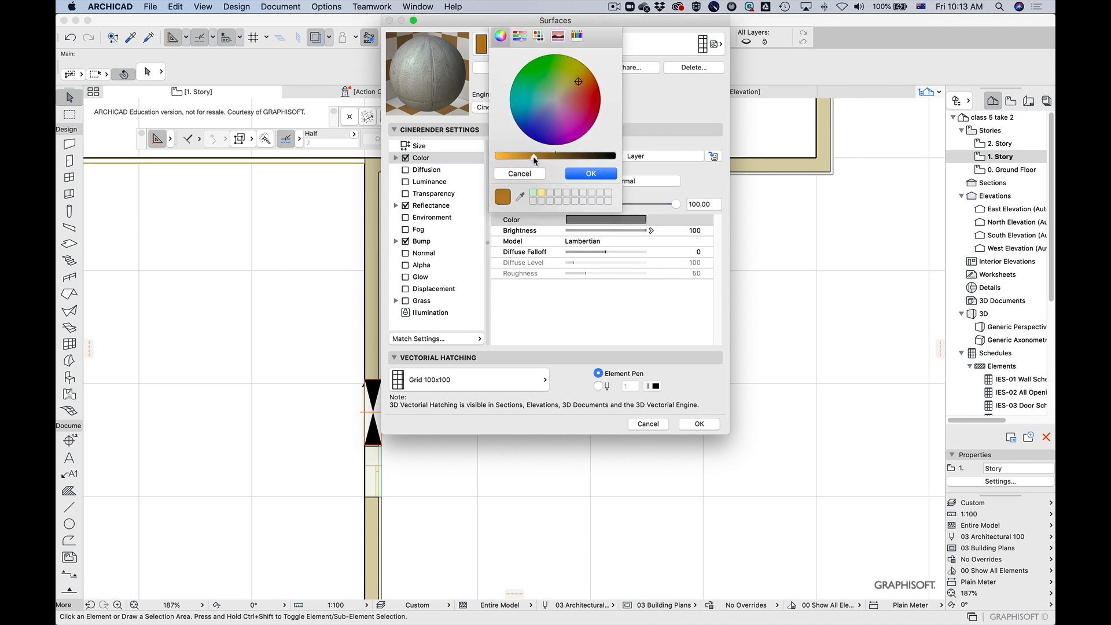
pyautogui.click(598, 177)
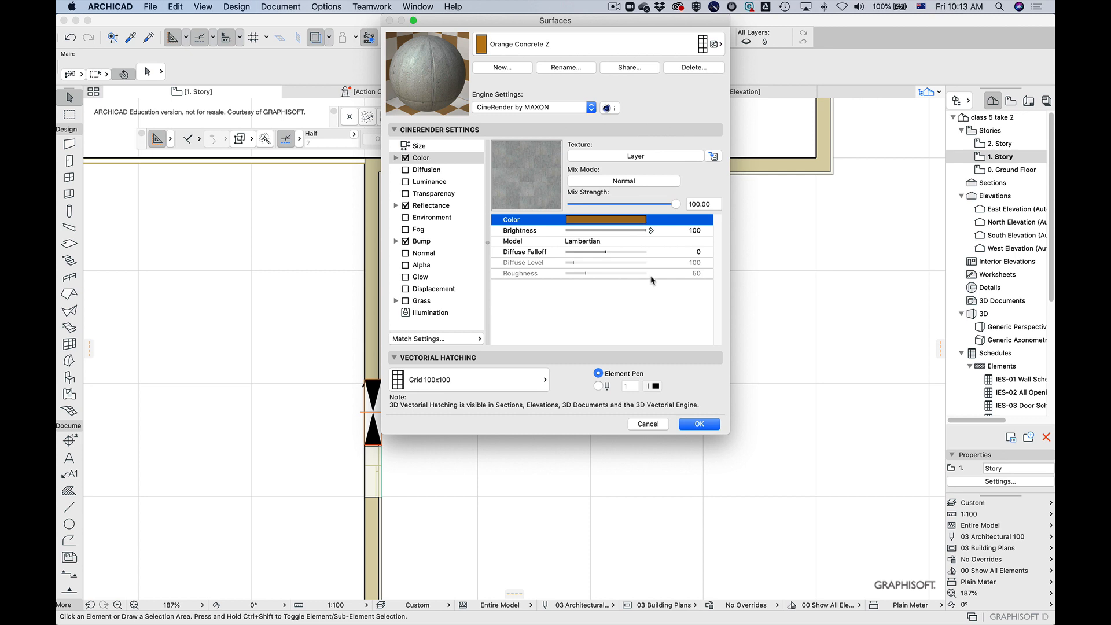
# Step: In the Color channel's Layer texture, set the first Brick Color knot of the upper Brick shader to bright orange
pyautogui.click(395, 158)
pyautogui.click(412, 172)
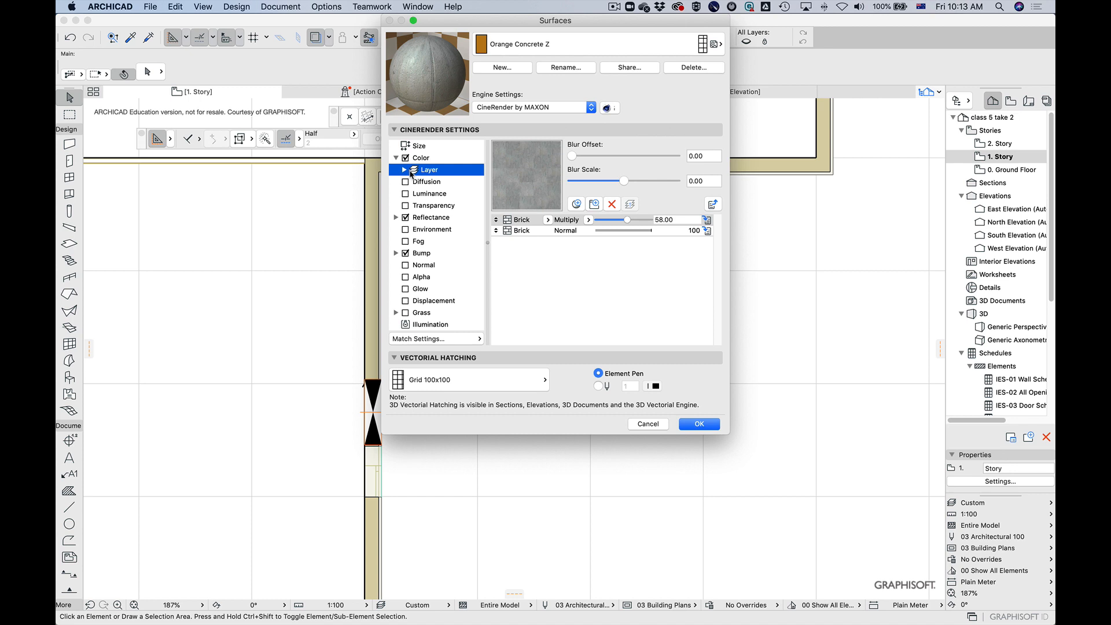
pyautogui.click(404, 170)
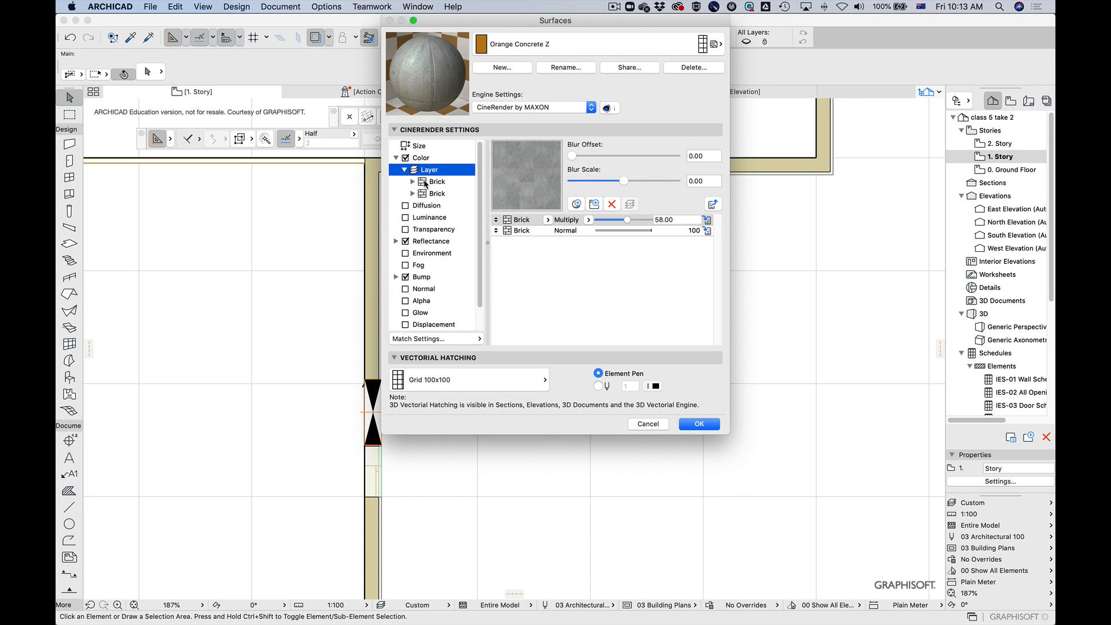
pyautogui.click(428, 181)
pyautogui.click(413, 182)
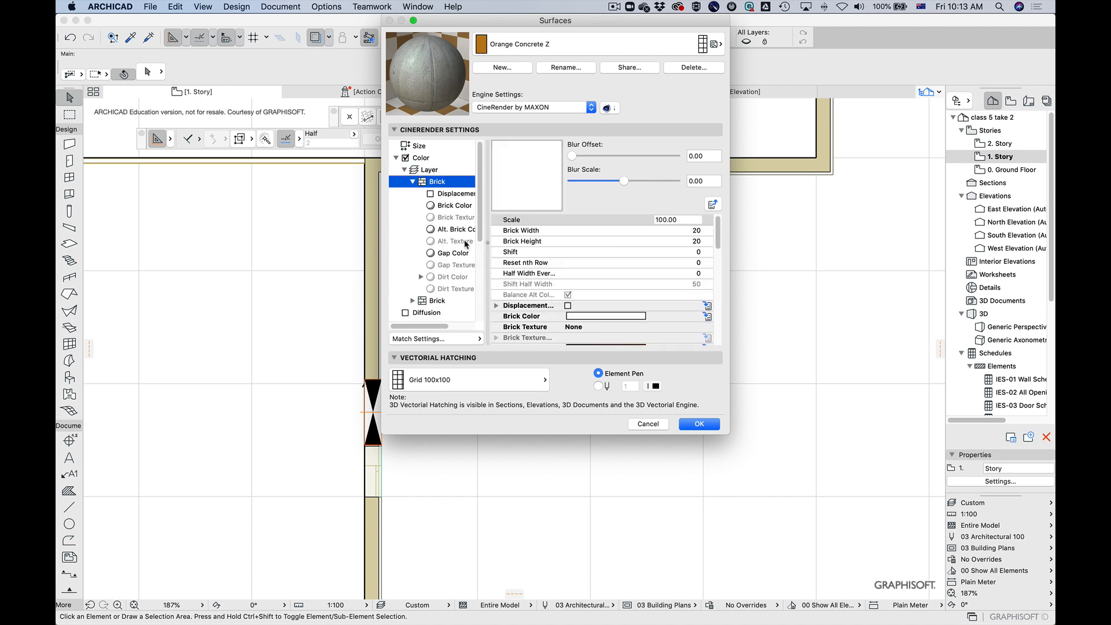
pyautogui.click(457, 208)
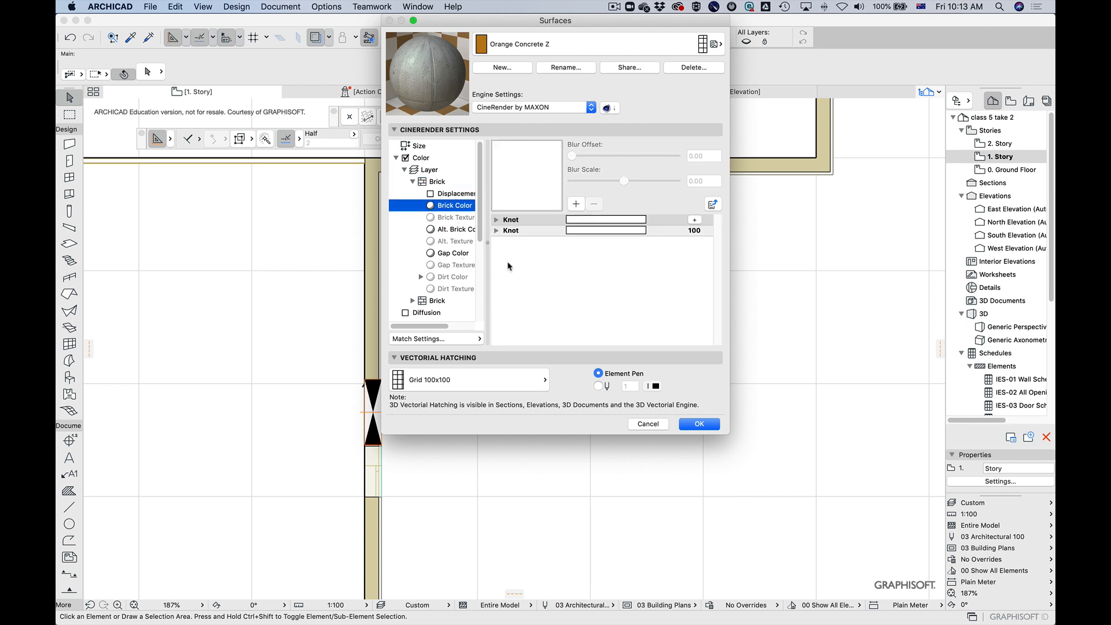
pyautogui.click(611, 224)
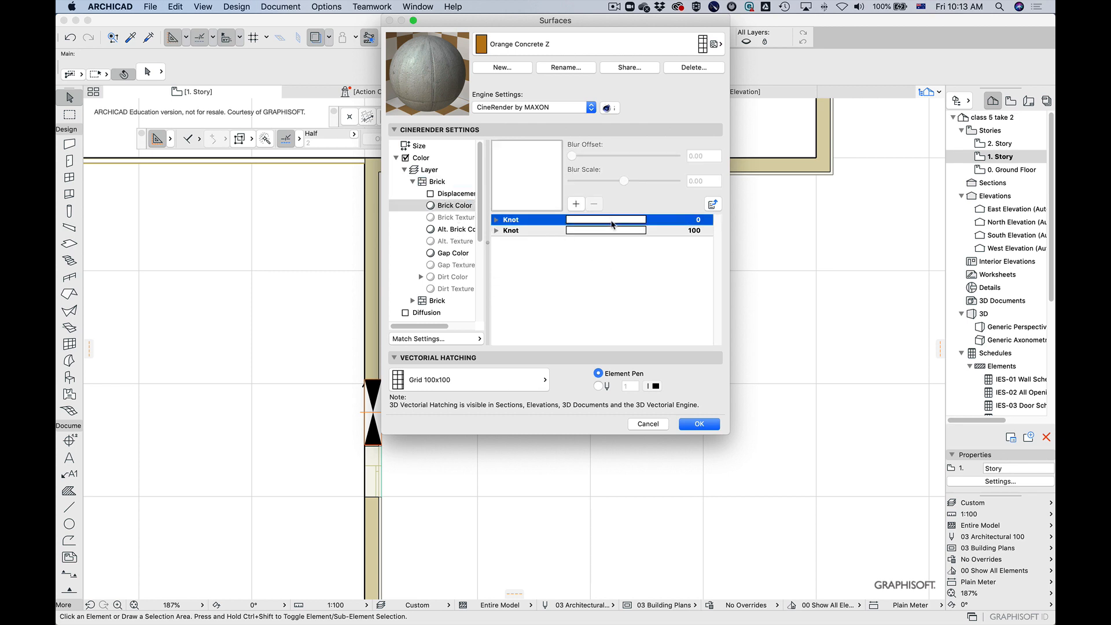
pyautogui.doubleClick(622, 223)
pyautogui.click(566, 92)
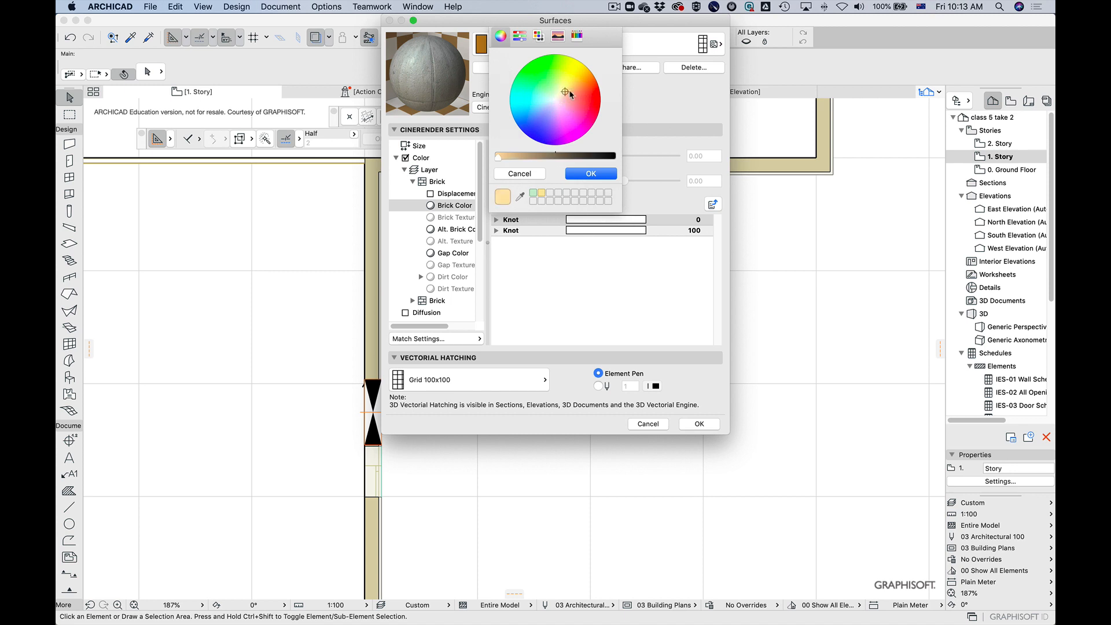
pyautogui.click(572, 89)
pyautogui.moveTo(572, 92); pyautogui.dragTo(579, 86)
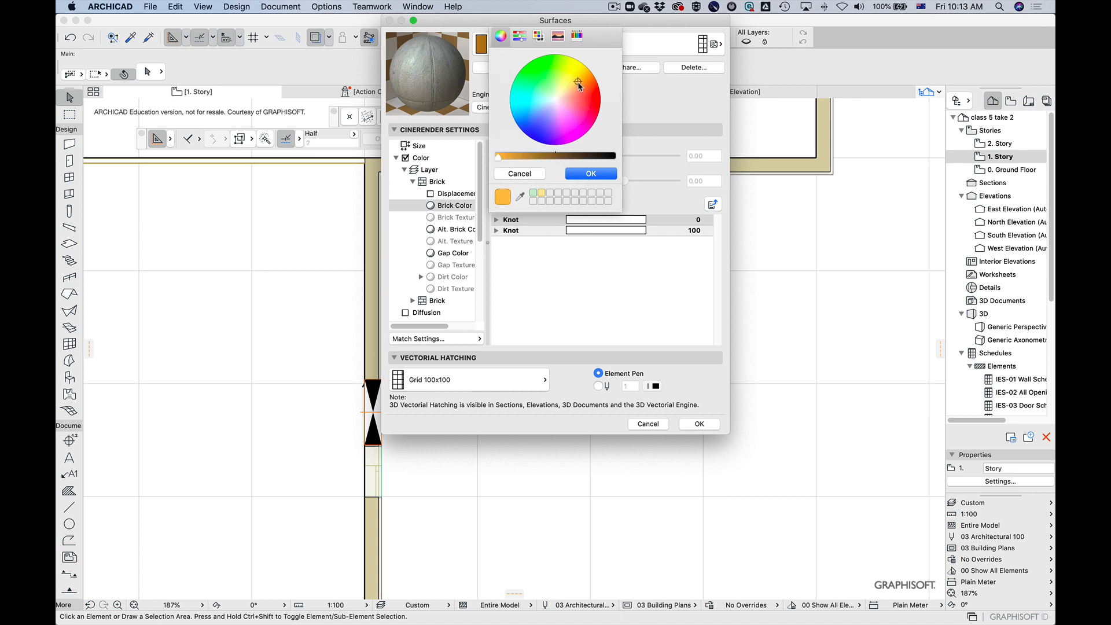
pyautogui.click(593, 174)
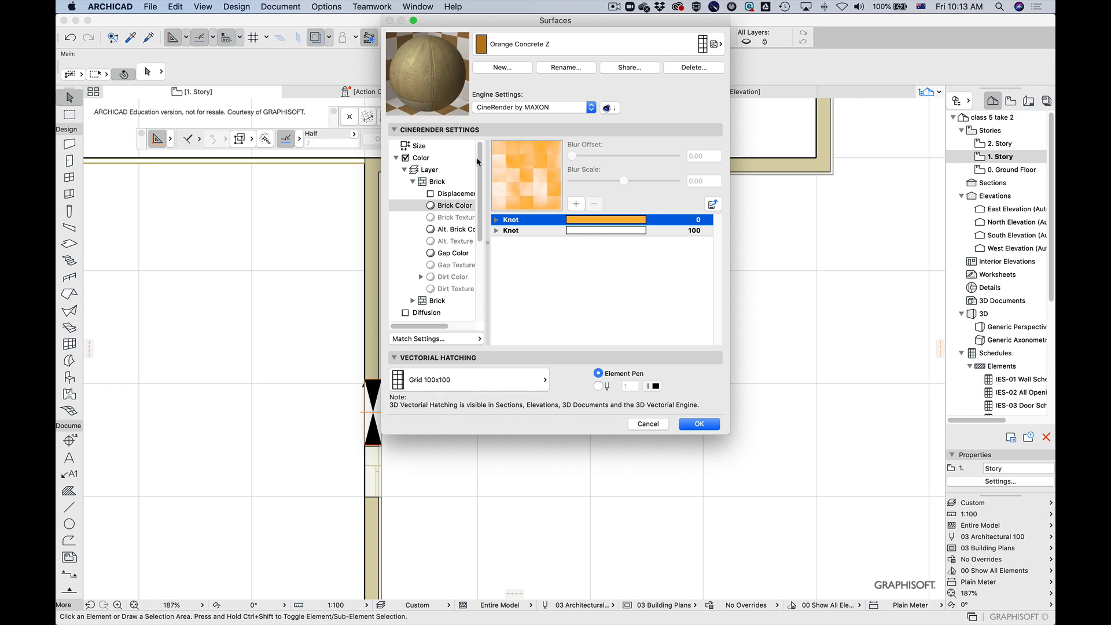
# Step: Set the second Brick Color knot of the upper Brick shader to dark brown
pyautogui.click(584, 231)
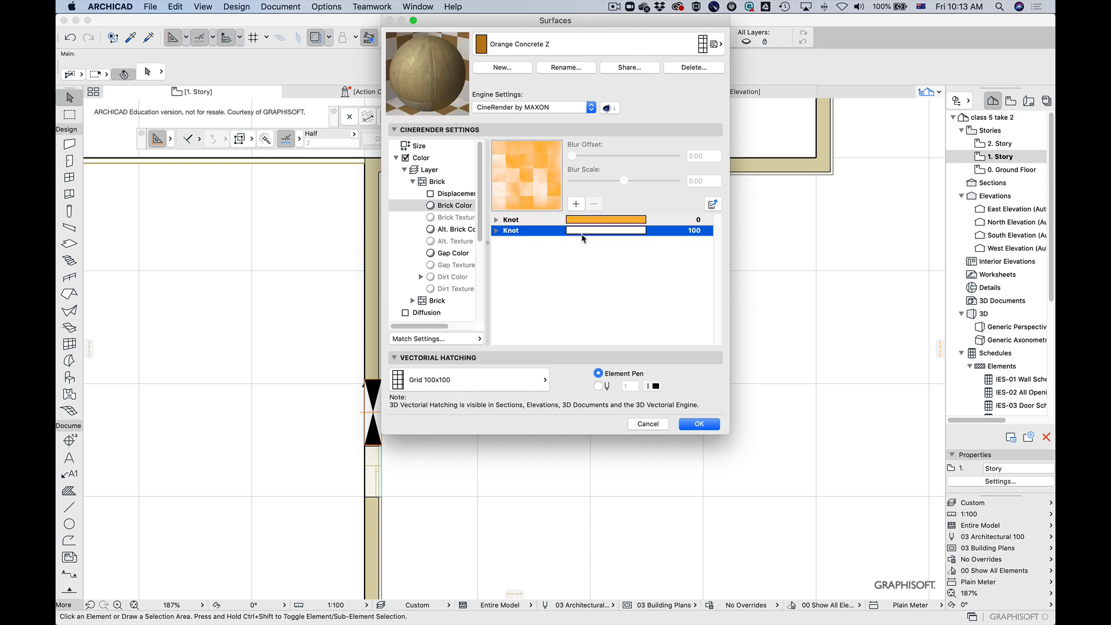
pyautogui.doubleClick(592, 233)
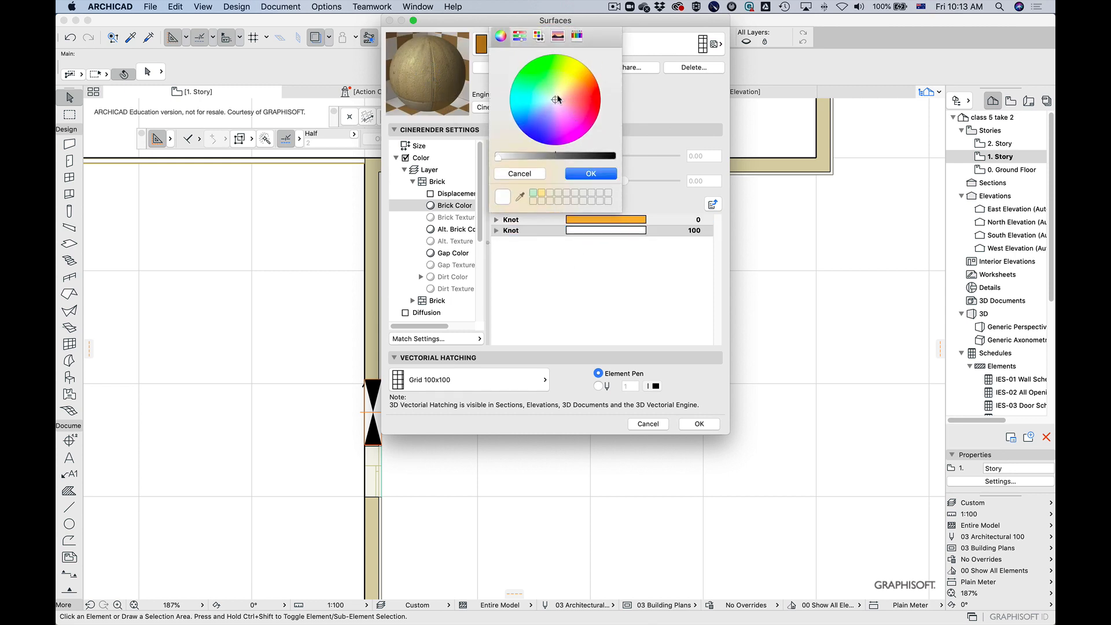
pyautogui.moveTo(558, 99); pyautogui.dragTo(585, 80)
pyautogui.moveTo(501, 162); pyautogui.dragTo(548, 161)
pyautogui.click(597, 176)
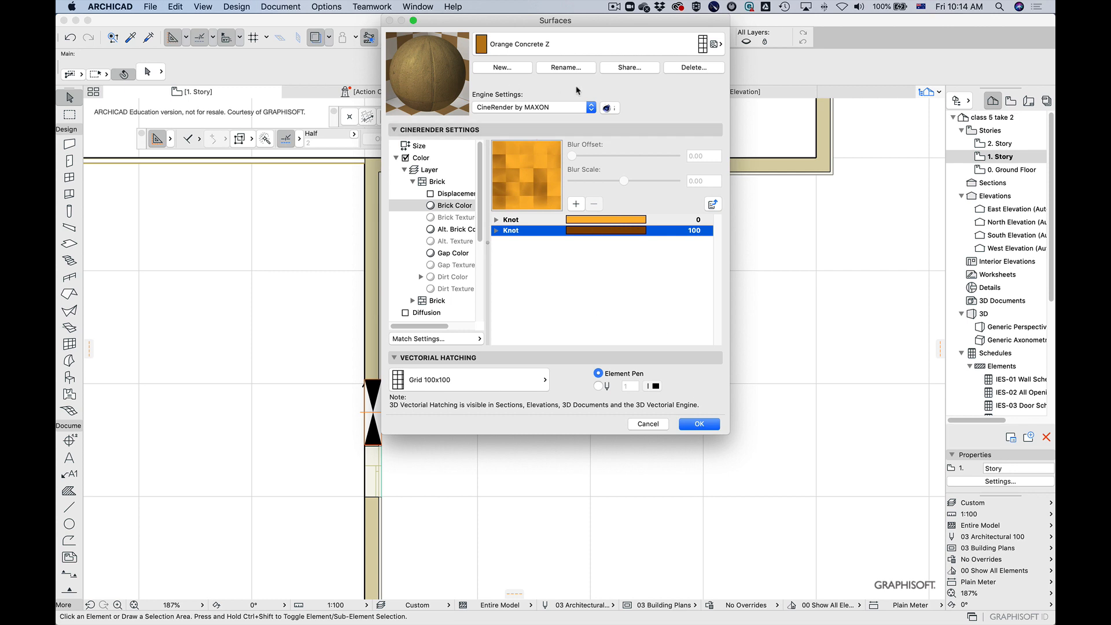
# Step: Switch Orange Concrete Z to the Basic Engine settings and bring its transmittance and transparency attenuation to 0
pyautogui.click(550, 108)
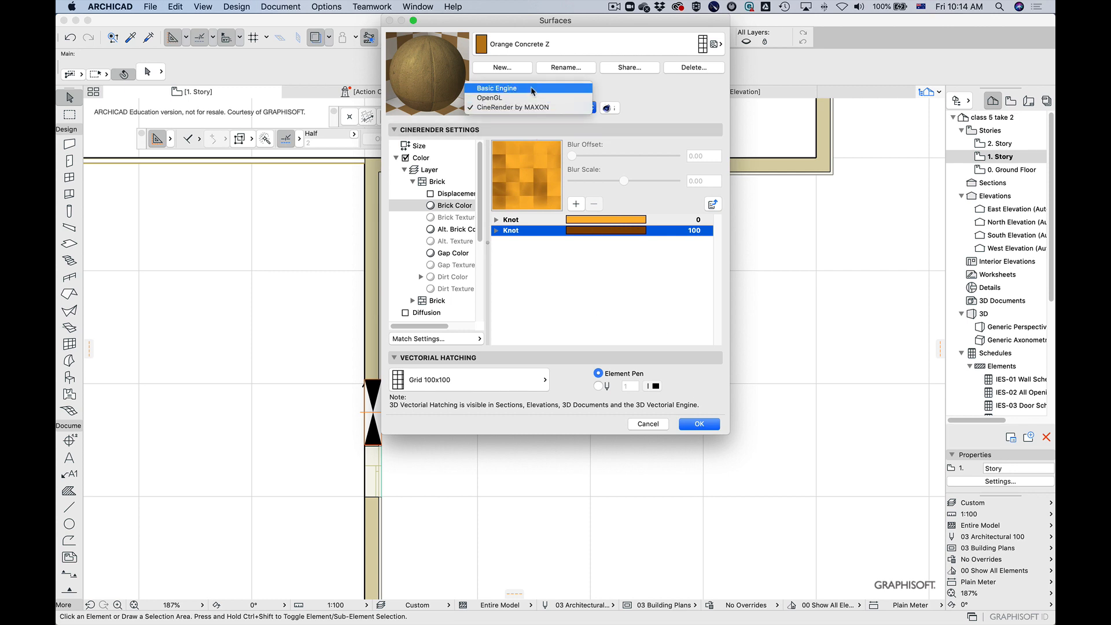
pyautogui.click(574, 140)
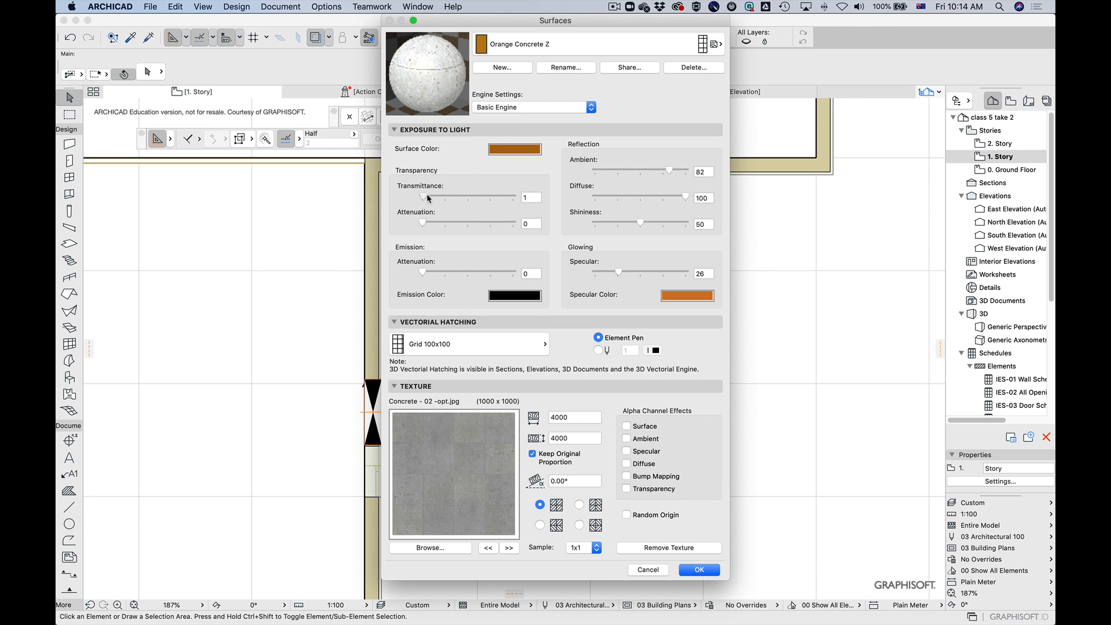
pyautogui.moveTo(423, 196); pyautogui.dragTo(475, 198)
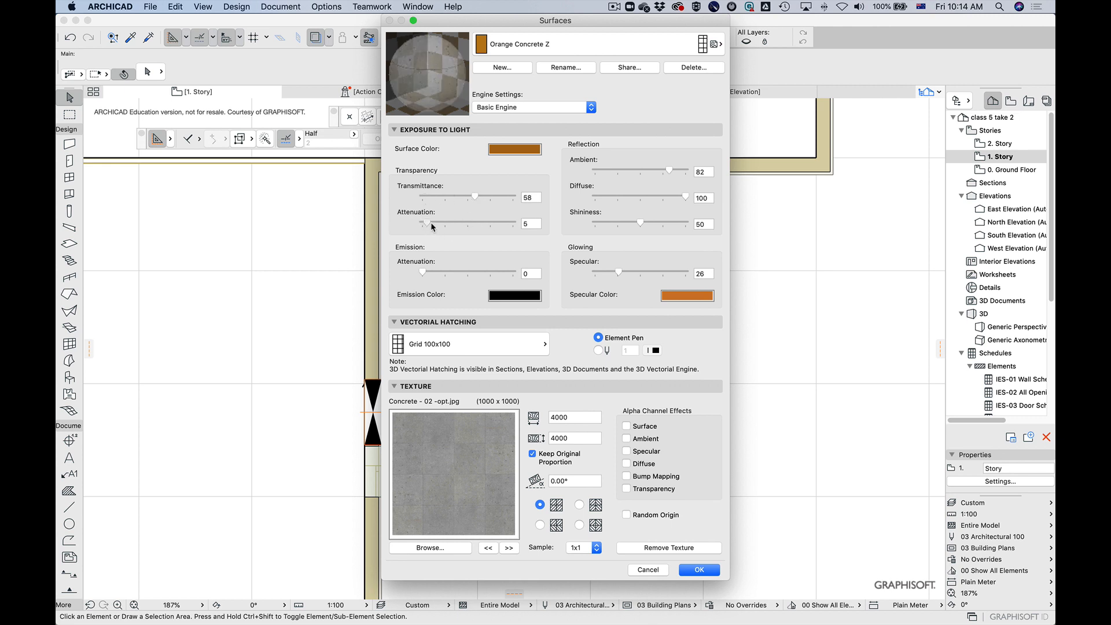
pyautogui.moveTo(423, 223); pyautogui.dragTo(375, 220)
pyautogui.moveTo(476, 198); pyautogui.dragTo(386, 193)
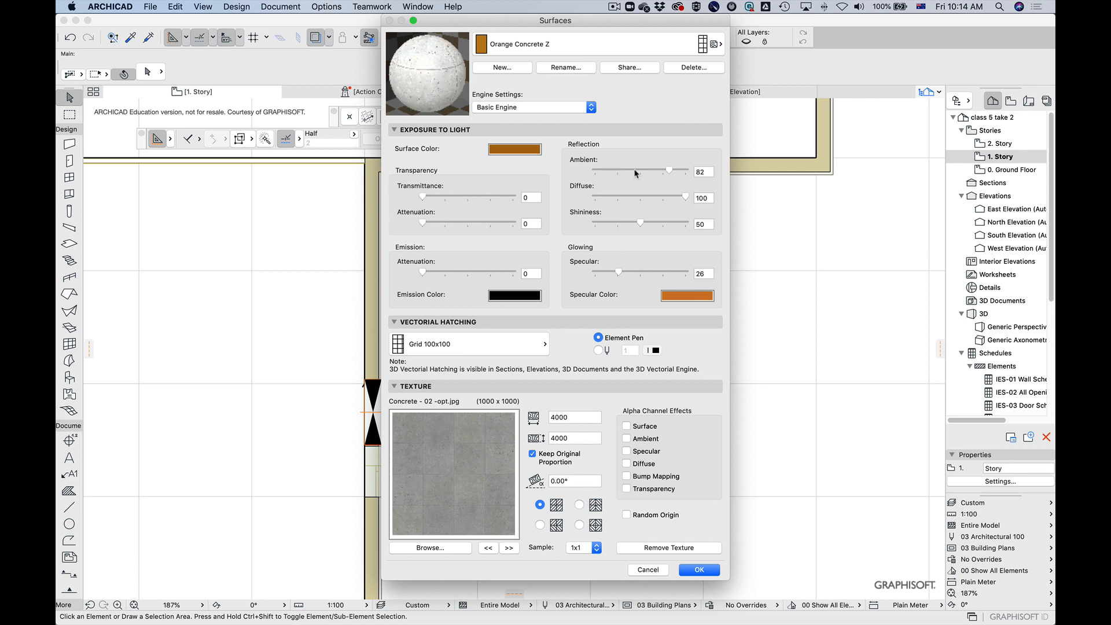
# Step: In the Basic Engine settings, set ambient reflection to 84, shininess to 37 and specular glow to 71, keeping the current texture image
pyautogui.moveTo(670, 172); pyautogui.dragTo(724, 199)
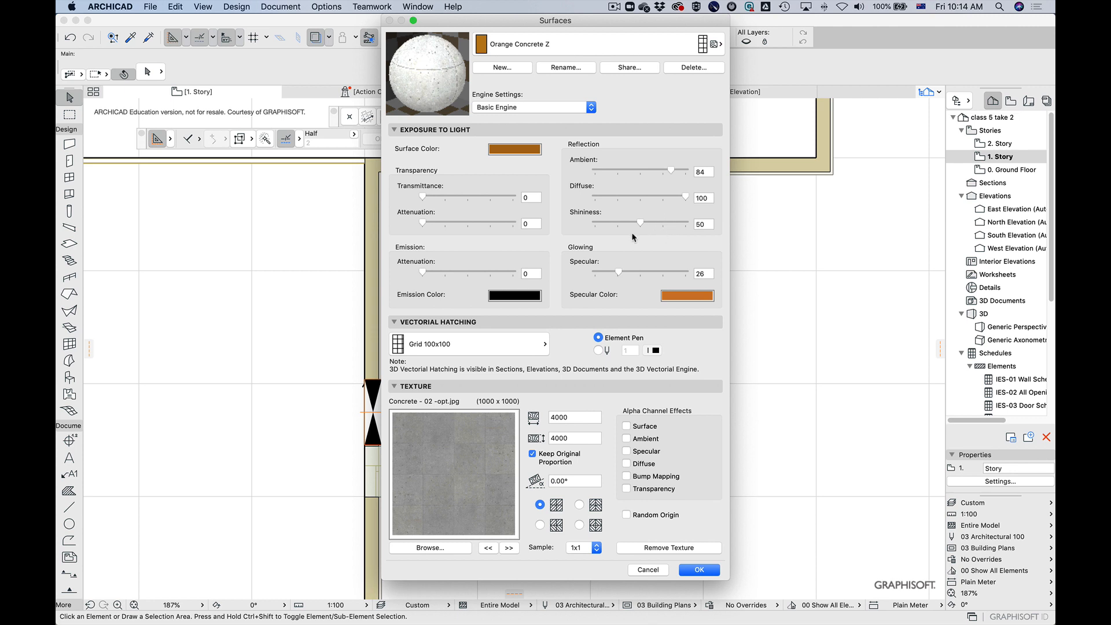
pyautogui.moveTo(639, 224)
pyautogui.mouseDown()
pyautogui.moveTo(675, 224)
pyautogui.moveTo(593, 225)
pyautogui.moveTo(628, 224)
pyautogui.mouseUp()
pyautogui.moveTo(654, 272); pyautogui.dragTo(678, 272)
pyautogui.moveTo(678, 272); pyautogui.dragTo(747, 298)
pyautogui.moveTo(684, 278); pyautogui.dragTo(664, 278)
pyautogui.click(440, 548)
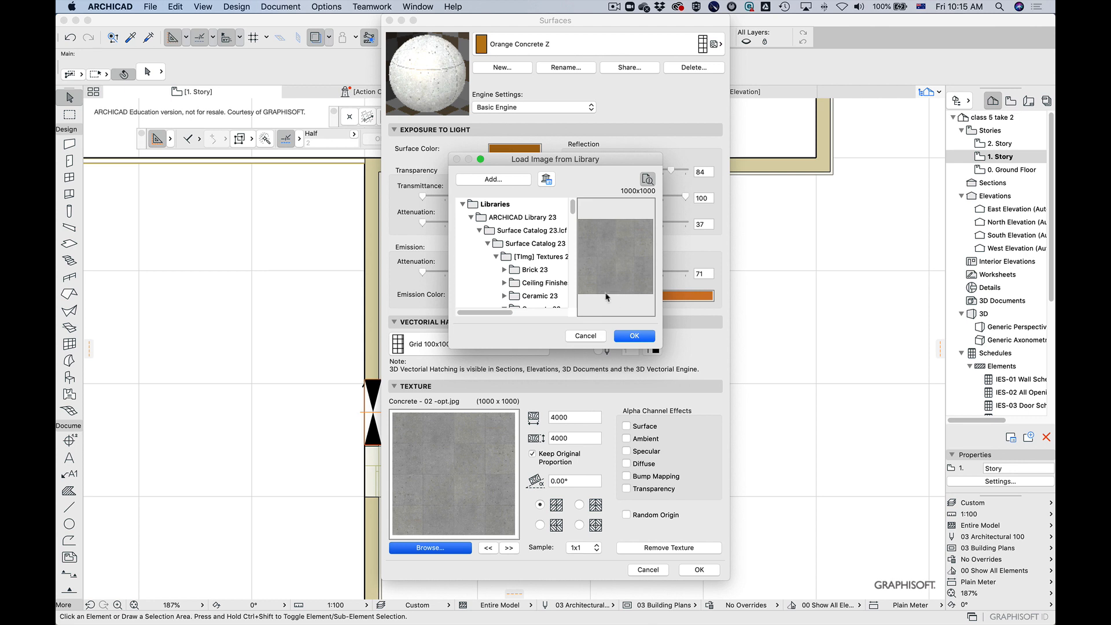
pyautogui.click(586, 336)
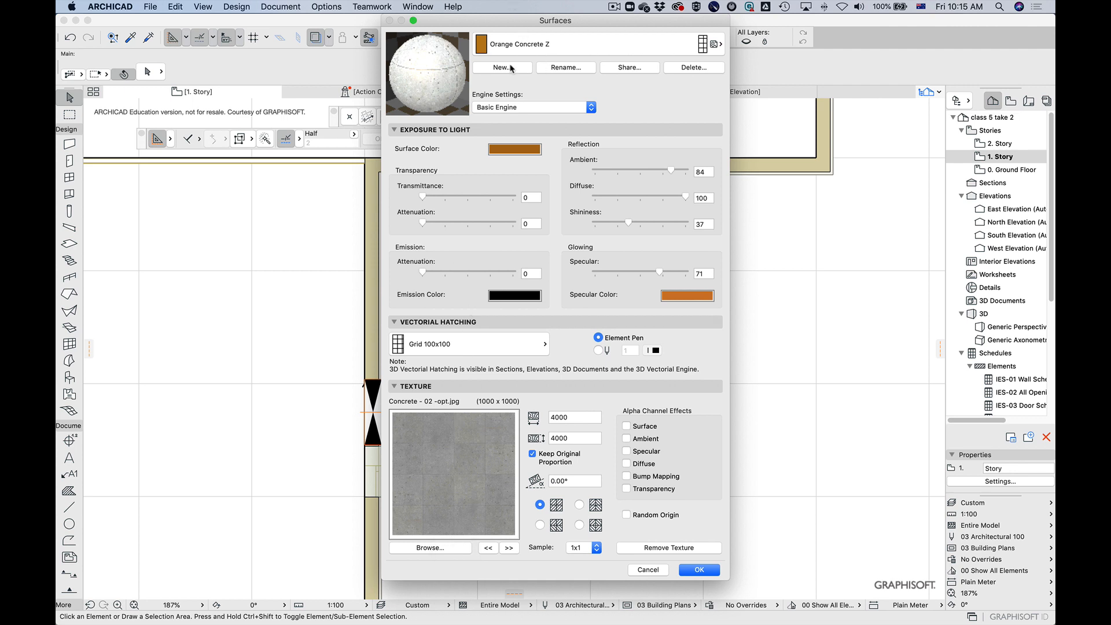
# Step: Switch to the OpenGL engine settings and set ambient to 87, diffuse to 82 and shininess to 70
pyautogui.click(529, 109)
pyautogui.click(528, 118)
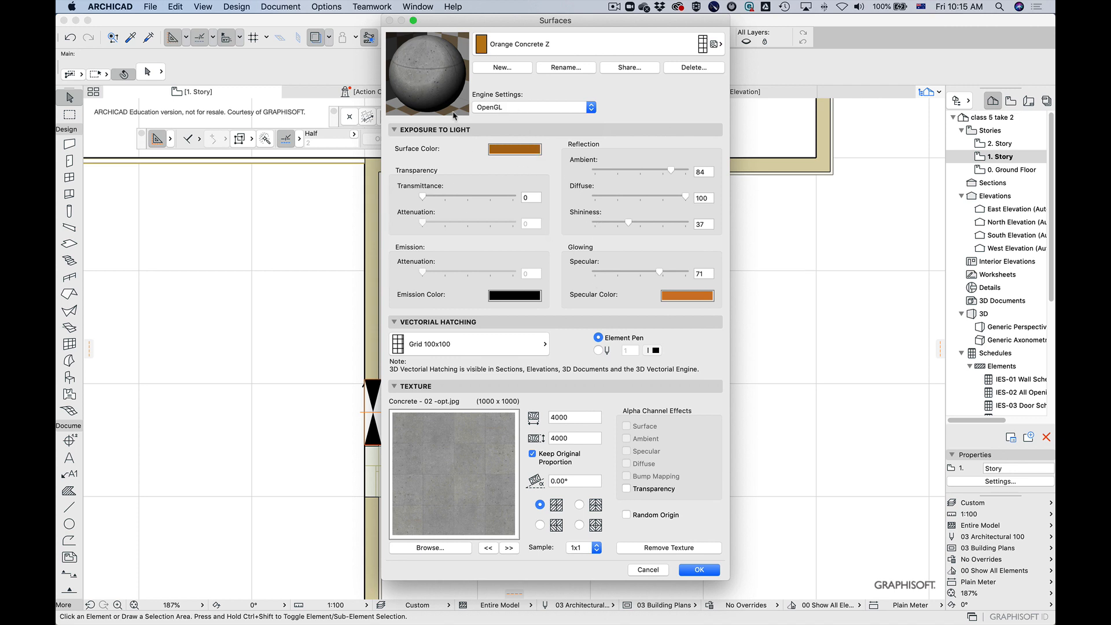
pyautogui.moveTo(630, 224); pyautogui.dragTo(663, 225)
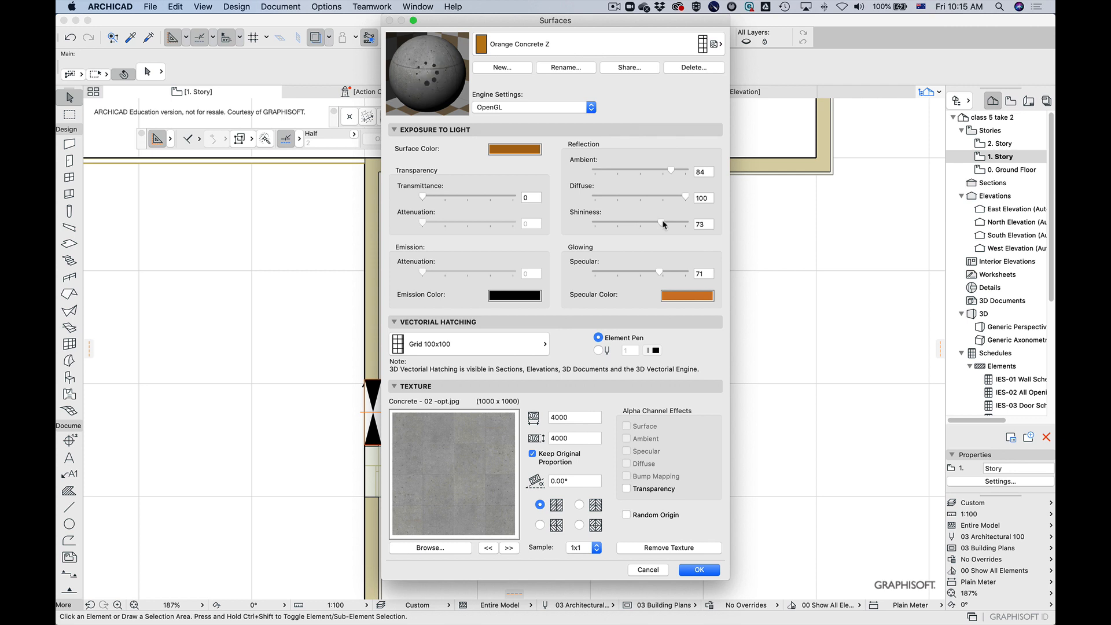
pyautogui.moveTo(677, 170)
pyautogui.mouseDown()
pyautogui.moveTo(648, 197)
pyautogui.moveTo(669, 198)
pyautogui.moveTo(673, 170)
pyautogui.mouseUp()
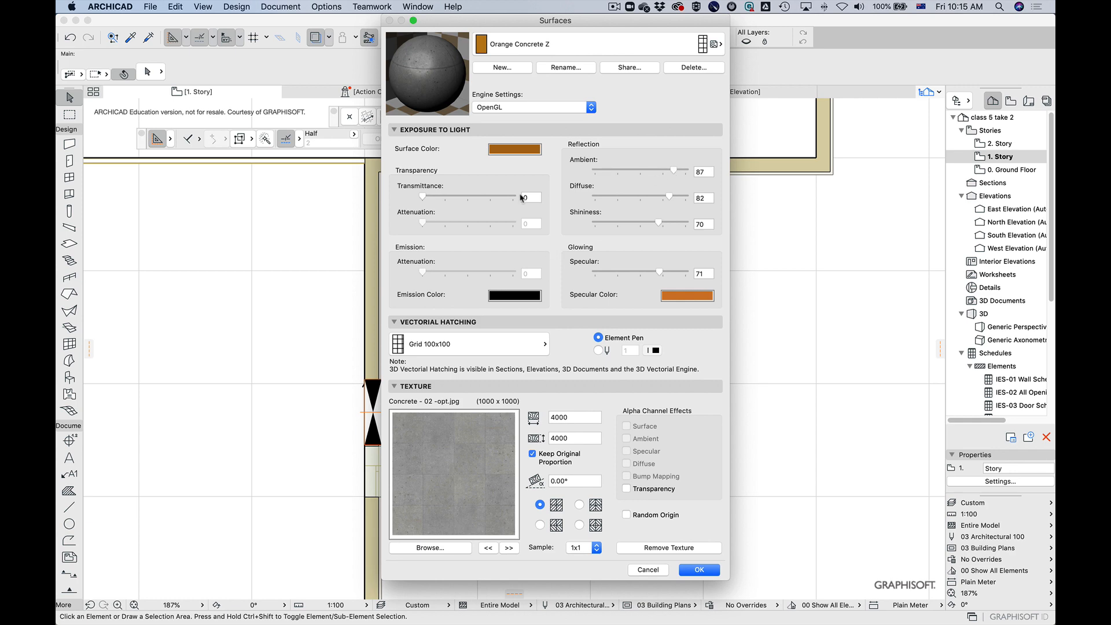
# Step: Return Orange Concrete Z to the CineRender by MAXON engine settings and accept the surface changes
pyautogui.click(529, 46)
pyautogui.press('Escape')
pyautogui.click(512, 107)
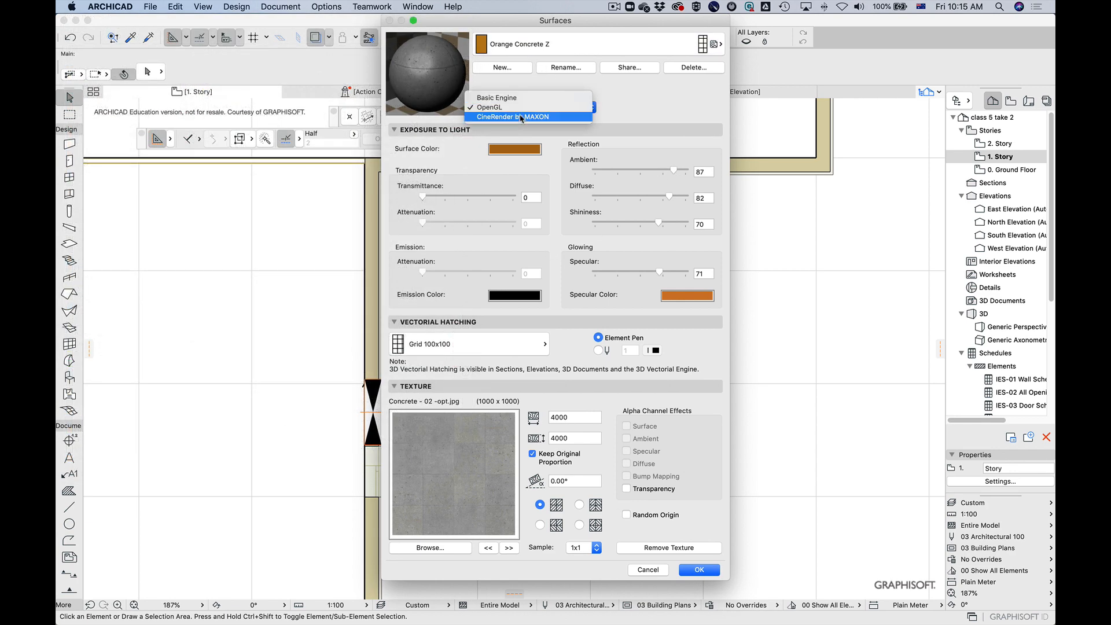
pyautogui.click(513, 116)
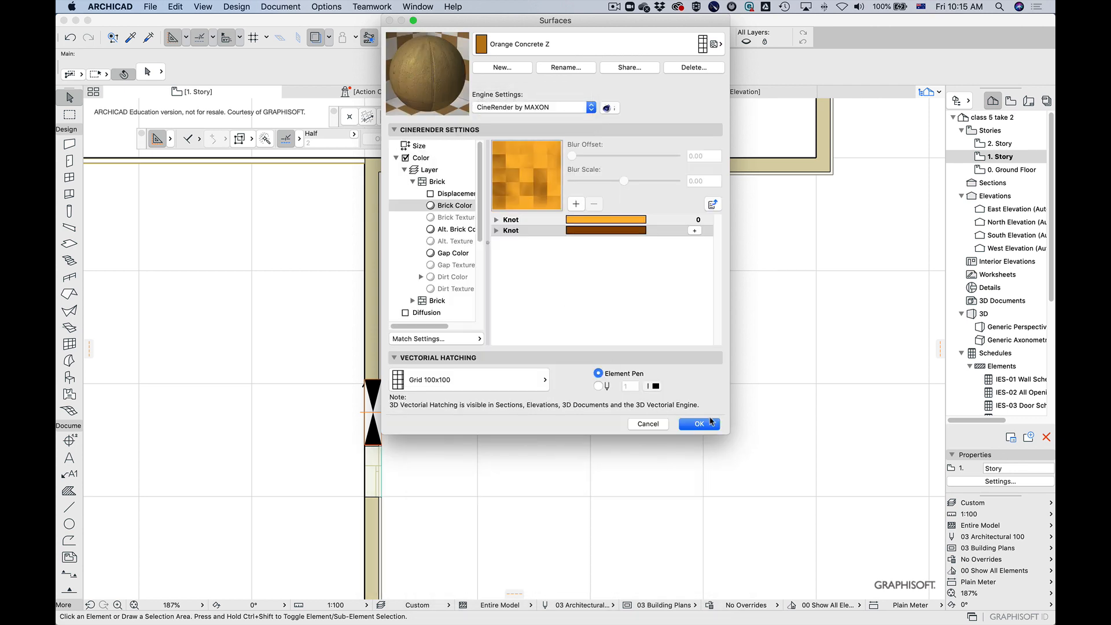
pyautogui.click(712, 425)
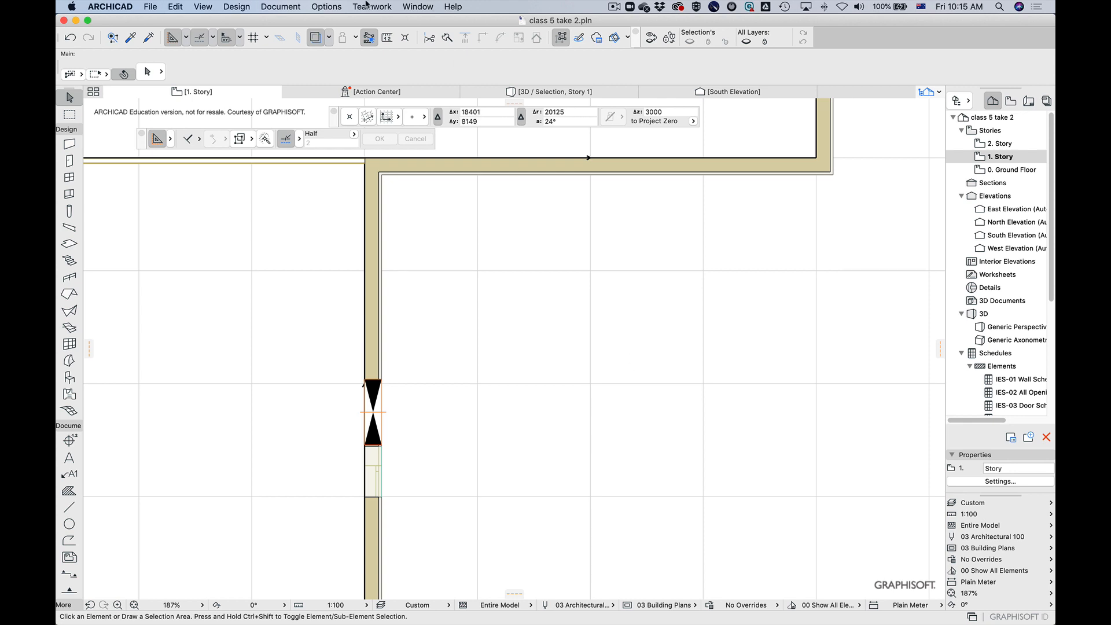
# Step: Open the Fills element attributes and examine the list of solid, vectorial and symbol fills, keeping 25 % selected
pyautogui.click(326, 6)
pyautogui.moveTo(330, 21)
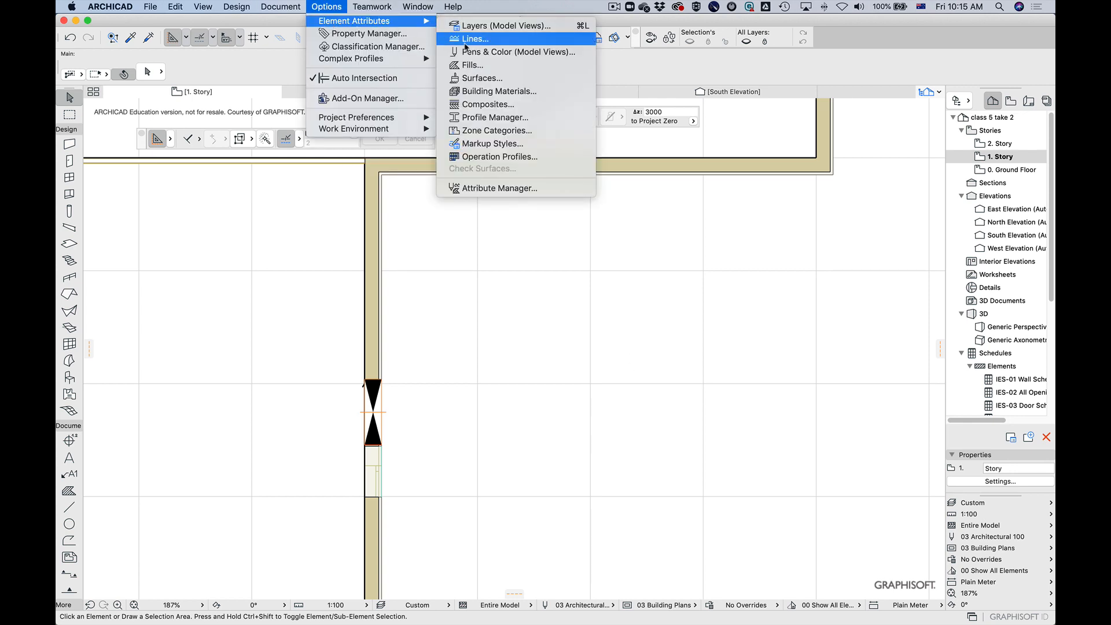
pyautogui.click(532, 65)
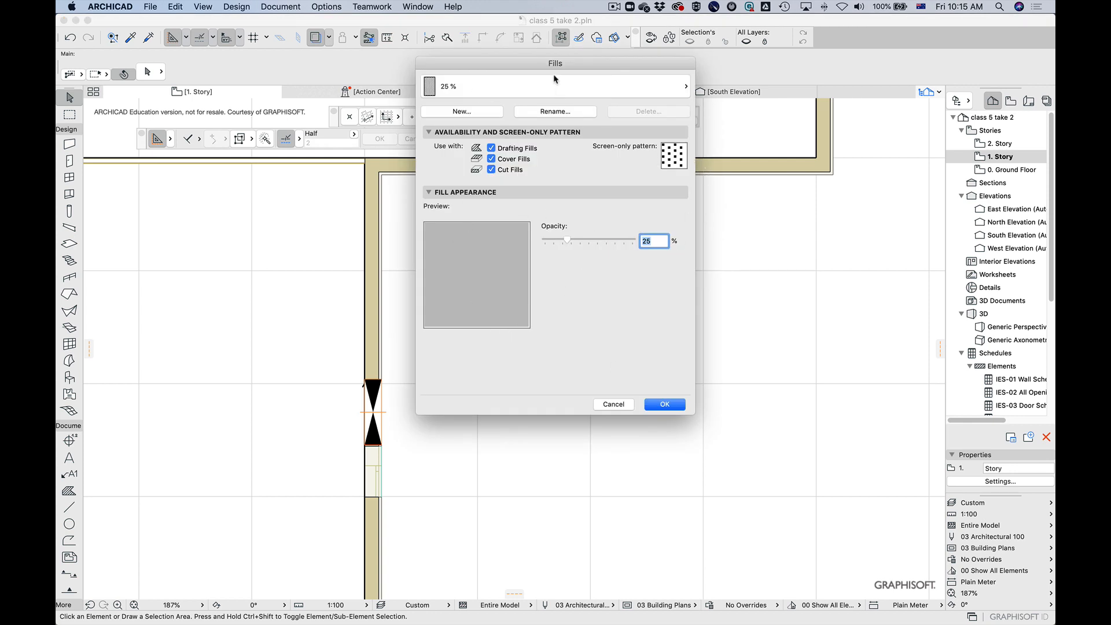
pyautogui.click(543, 88)
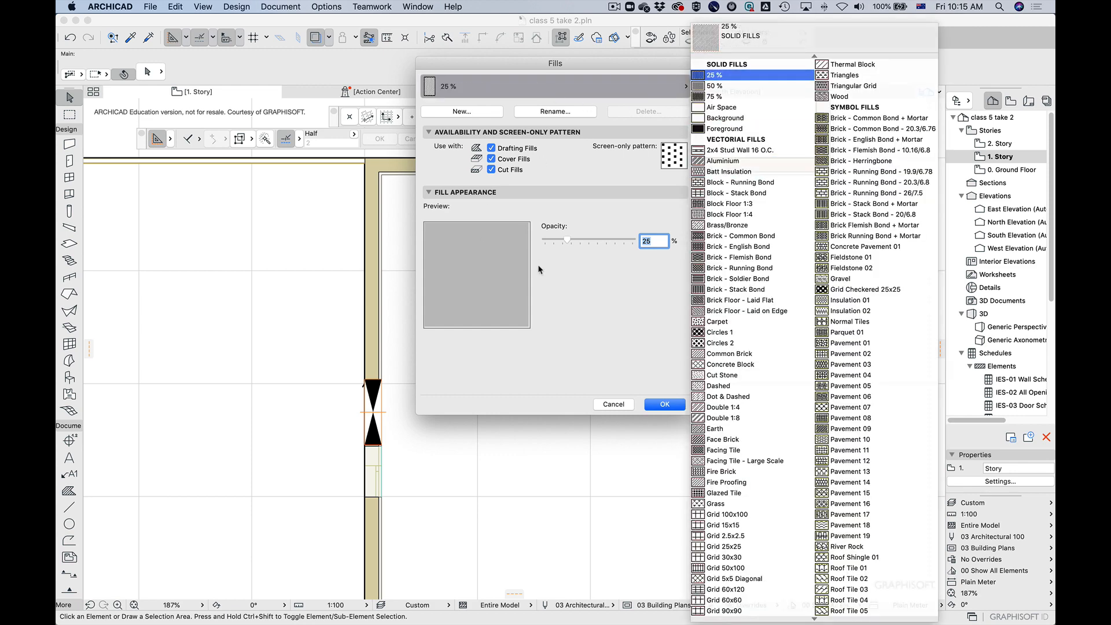
pyautogui.click(715, 75)
# Step: Examine the new fill types and the Concrete Block fill's vectorial pattern, leaving the Fills settings without saving
pyautogui.click(462, 111)
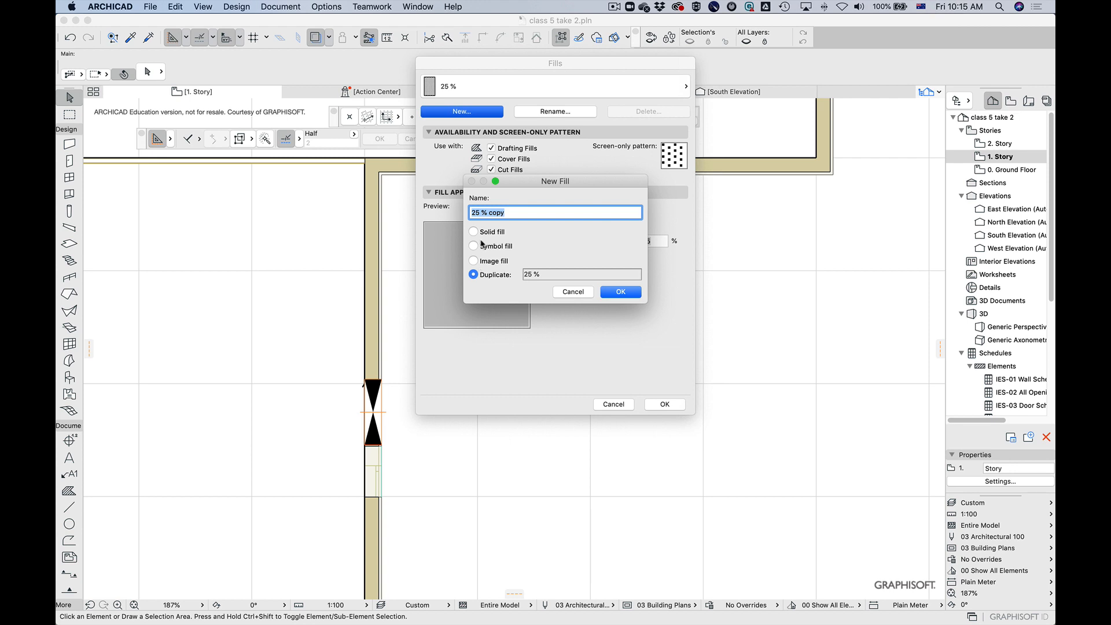
pyautogui.click(577, 292)
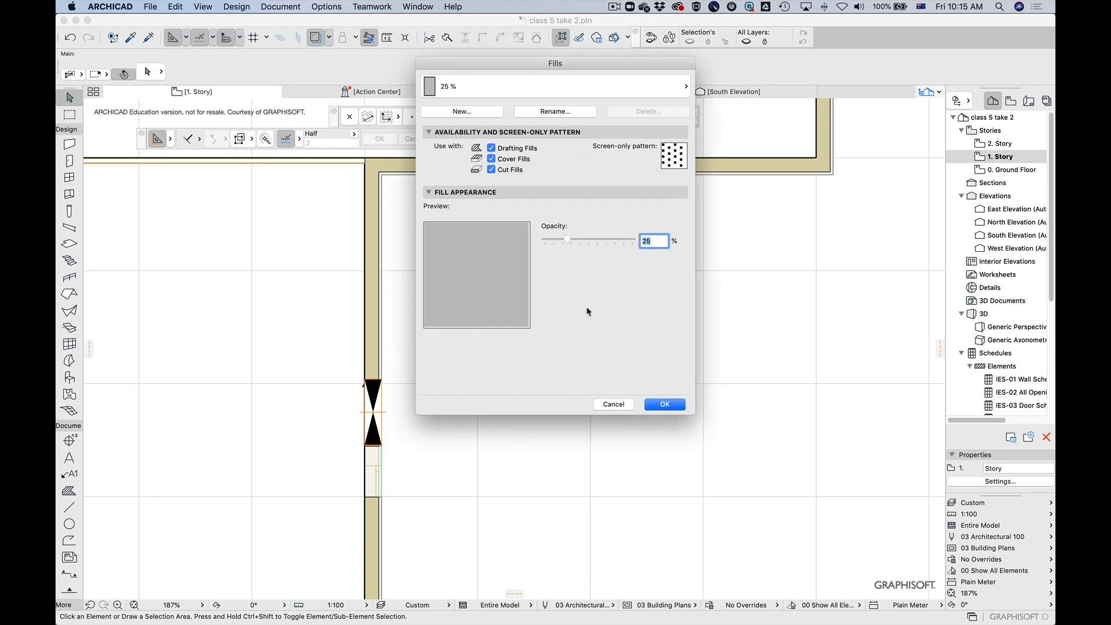
pyautogui.click(502, 92)
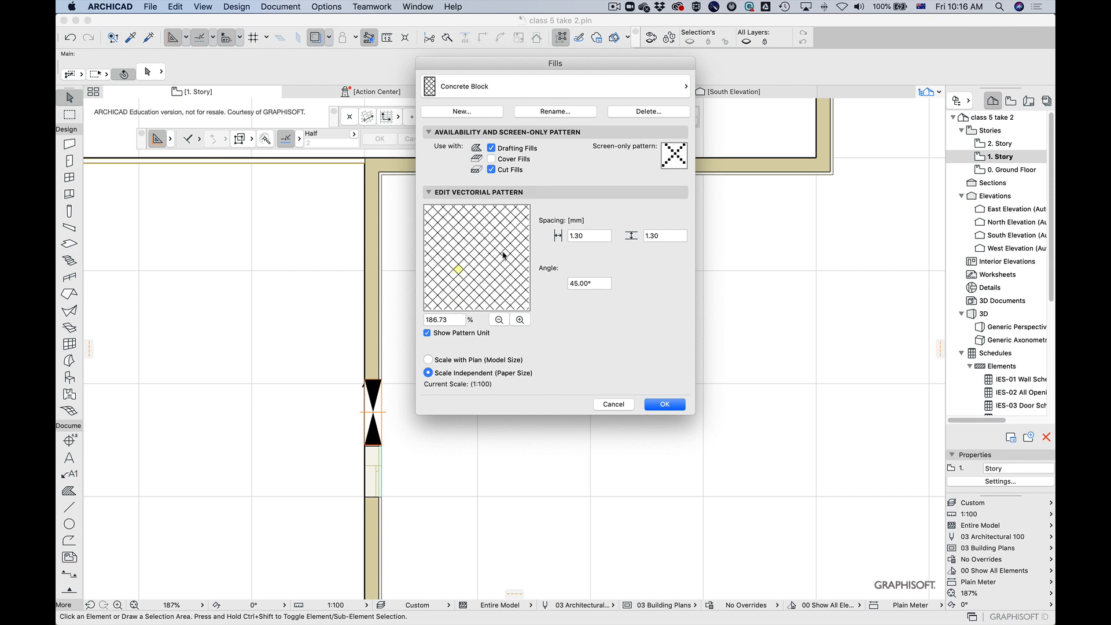
pyautogui.click(619, 407)
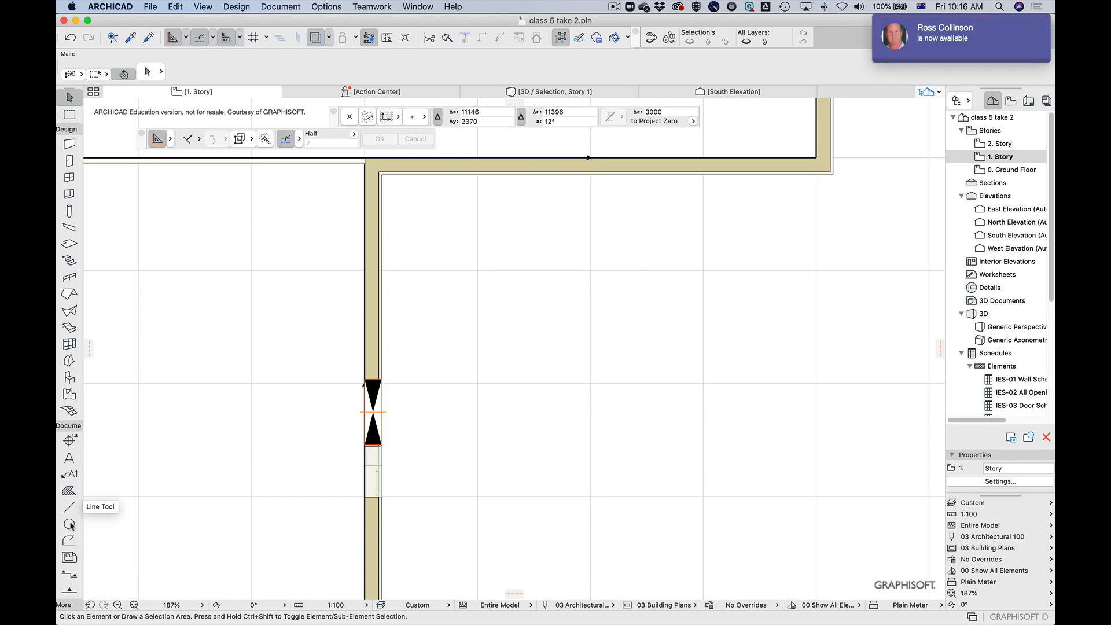
# Step: Draw a one-grid-cell square in the open area of the plan east of the door using rectangular solid lines
pyautogui.click(68, 492)
pyautogui.click(68, 491)
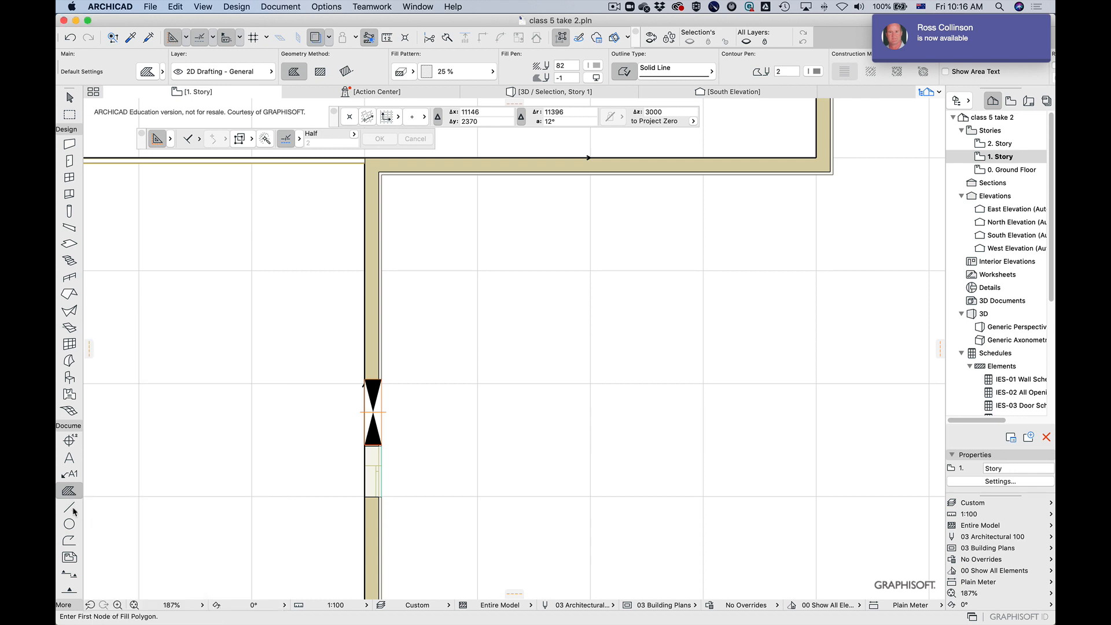
pyautogui.click(68, 507)
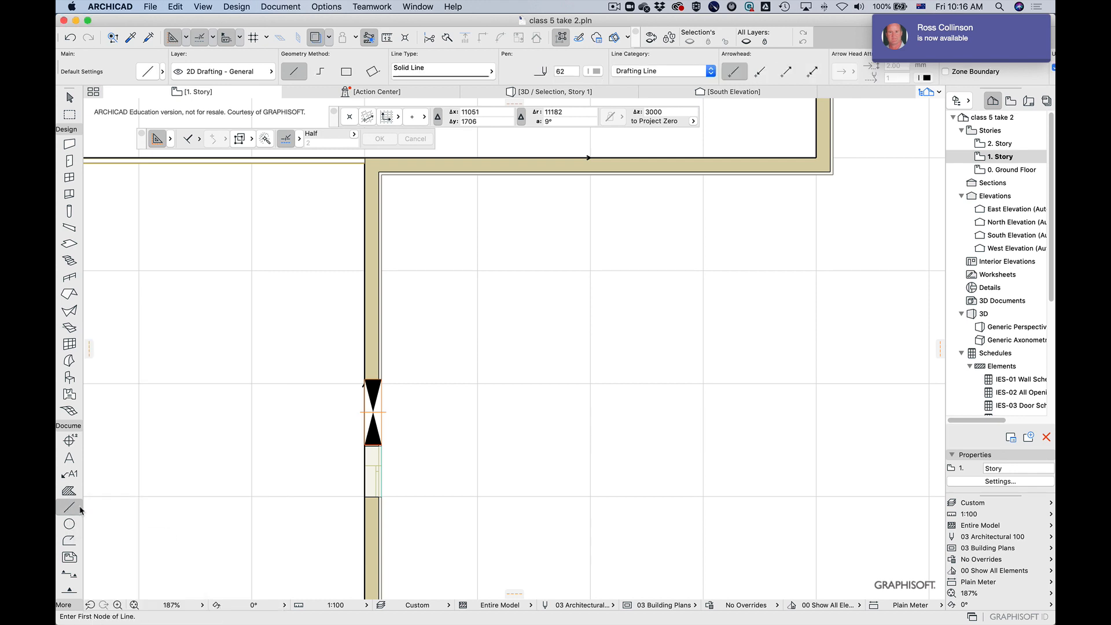
pyautogui.click(345, 71)
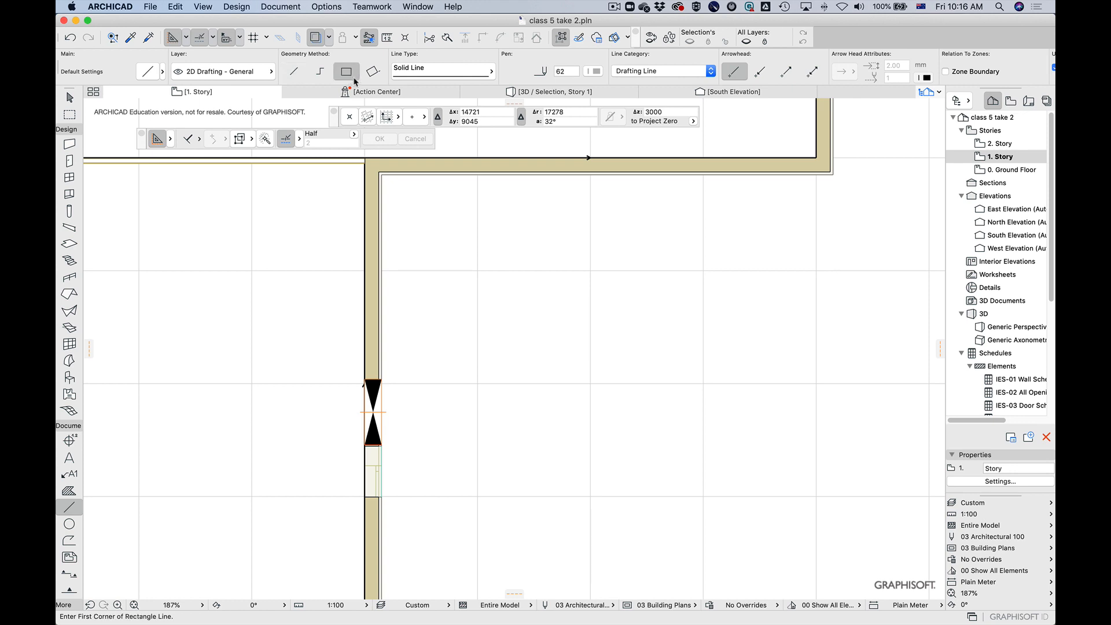
pyautogui.click(590, 270)
pyautogui.click(703, 383)
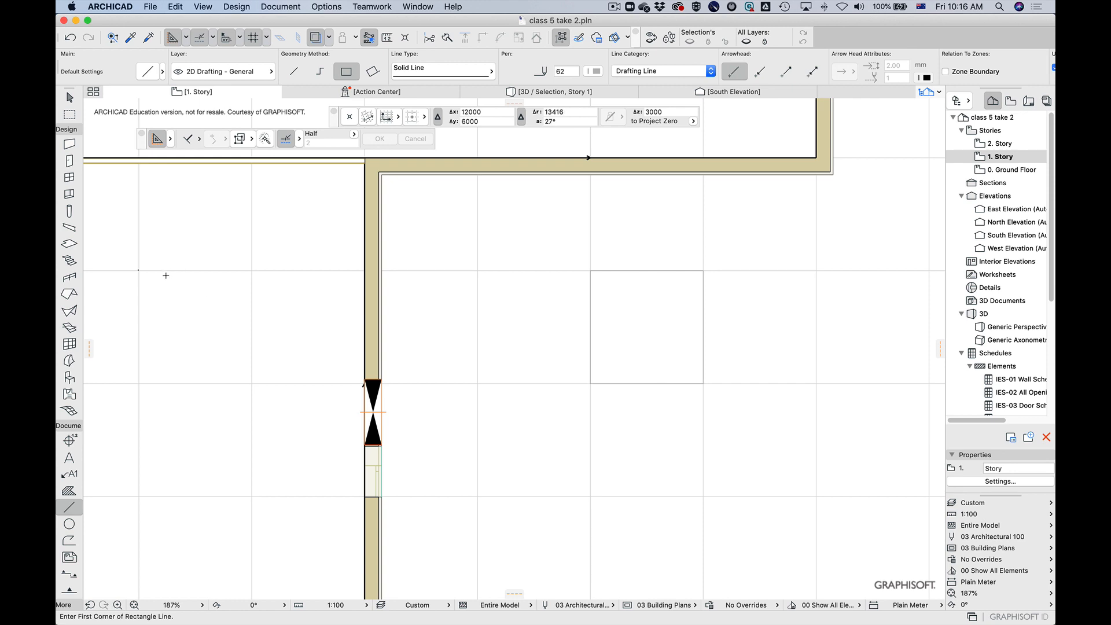
# Step: Draw a center-point circle with a radius of about 245 mm inside the square's lower-left corner
pyautogui.click(69, 523)
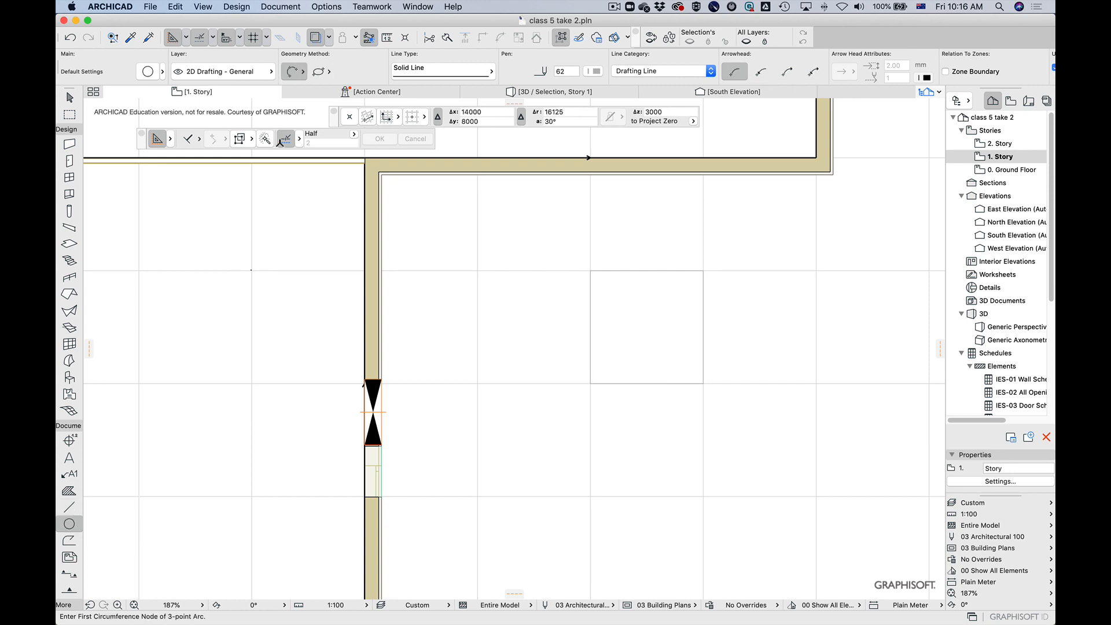
pyautogui.click(302, 71)
pyautogui.click(309, 86)
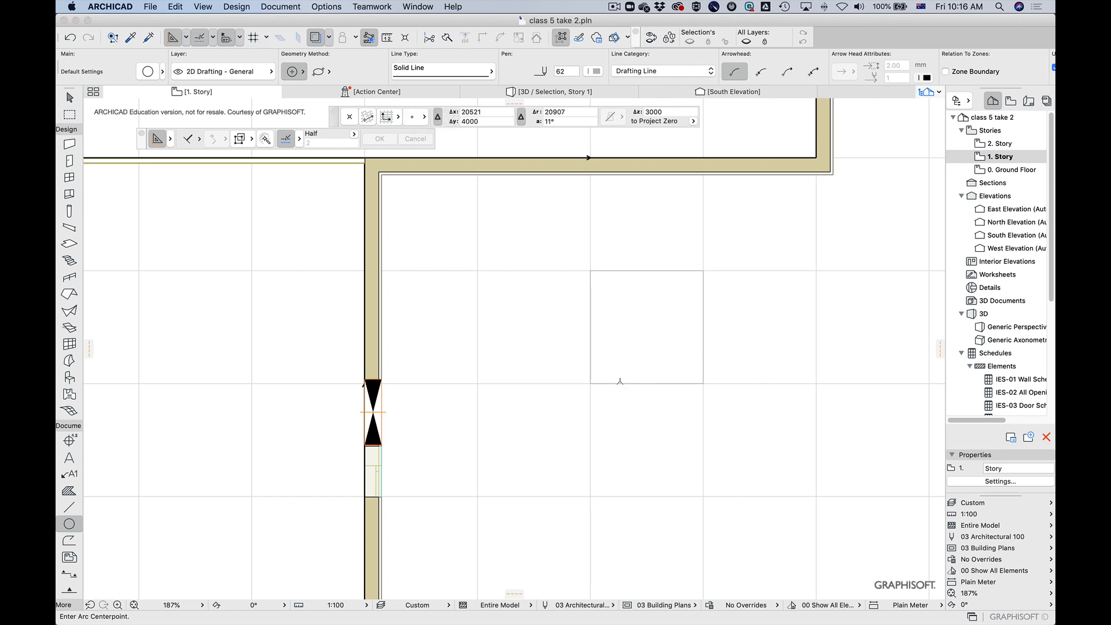
pyautogui.click(610, 367)
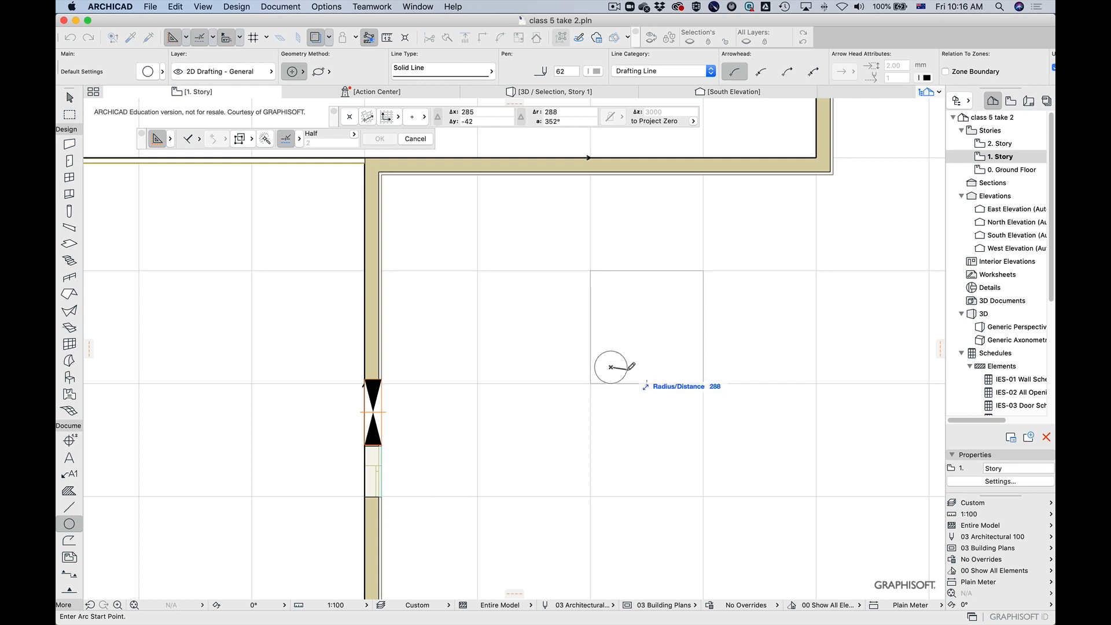
pyautogui.click(622, 375)
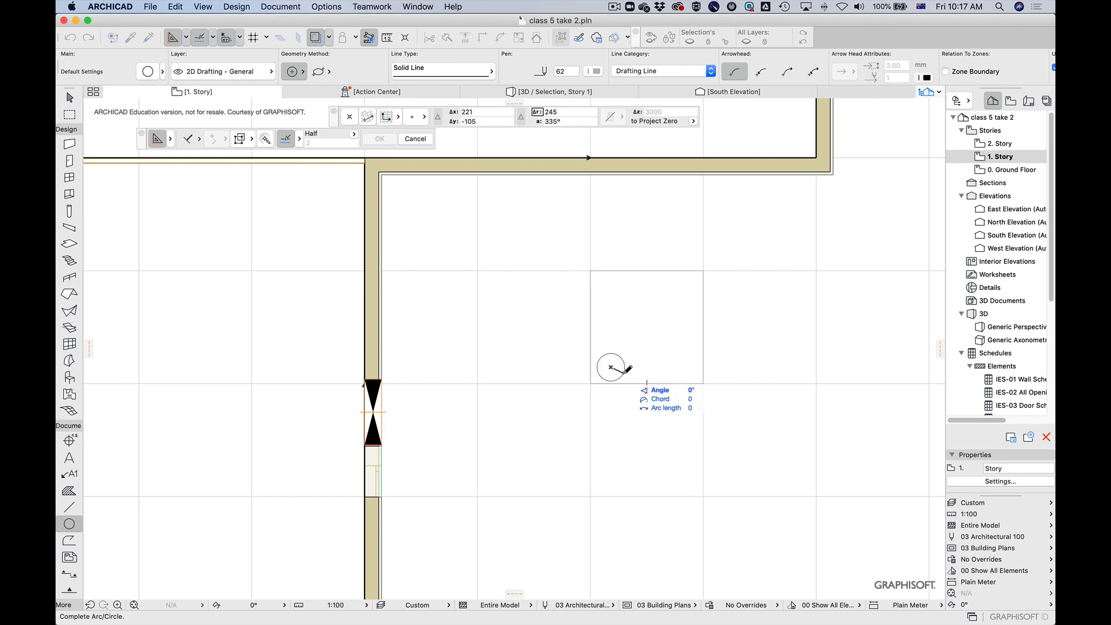
pyautogui.click(638, 382)
# Step: Draw a center-point circle with a radius of about 354 mm crossing the square's lower edge, to the right of the first circle
pyautogui.click(633, 376)
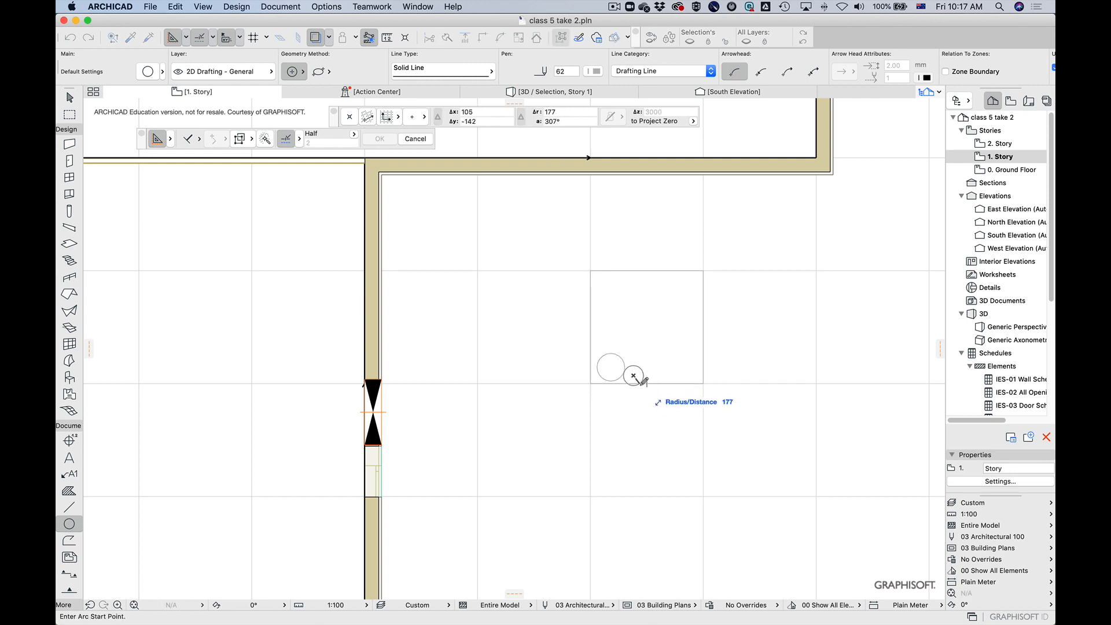
pyautogui.press('Escape')
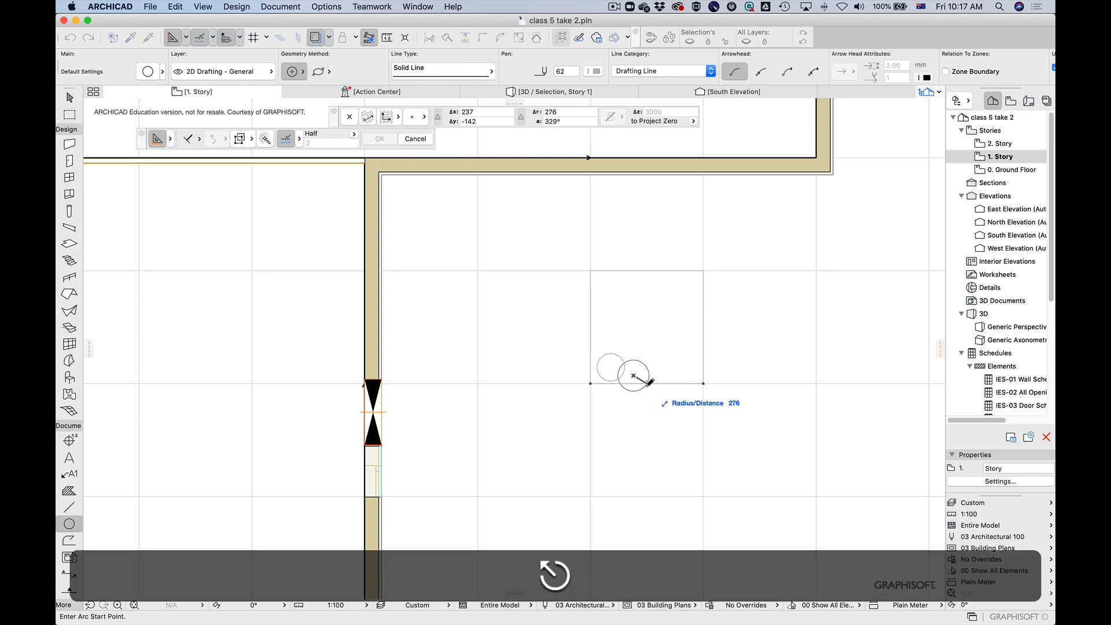
pyautogui.click(651, 376)
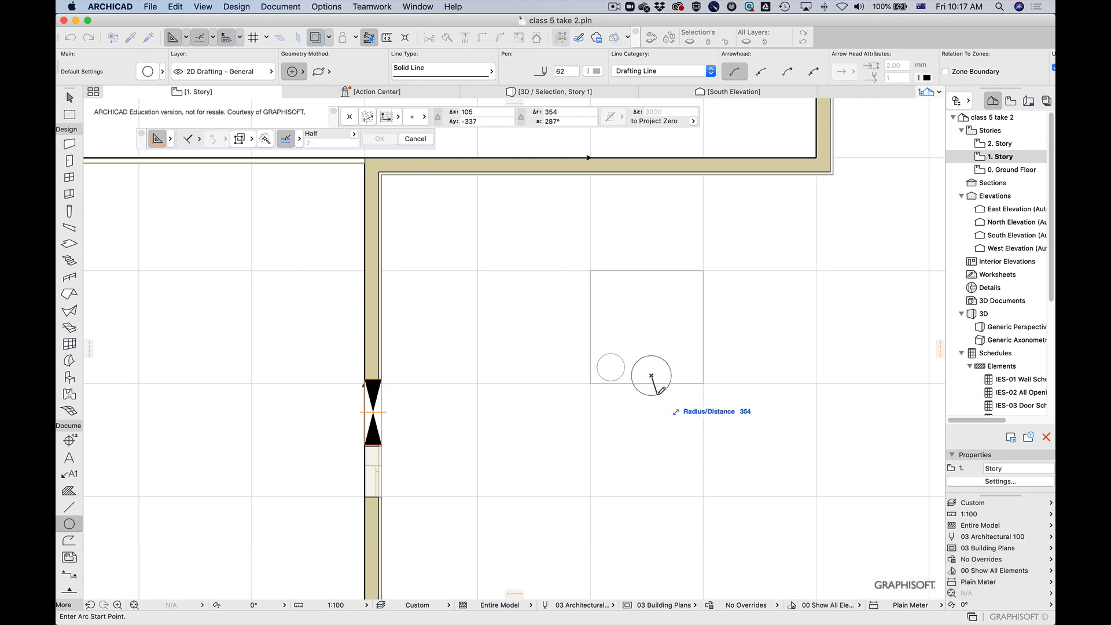
pyautogui.click(656, 396)
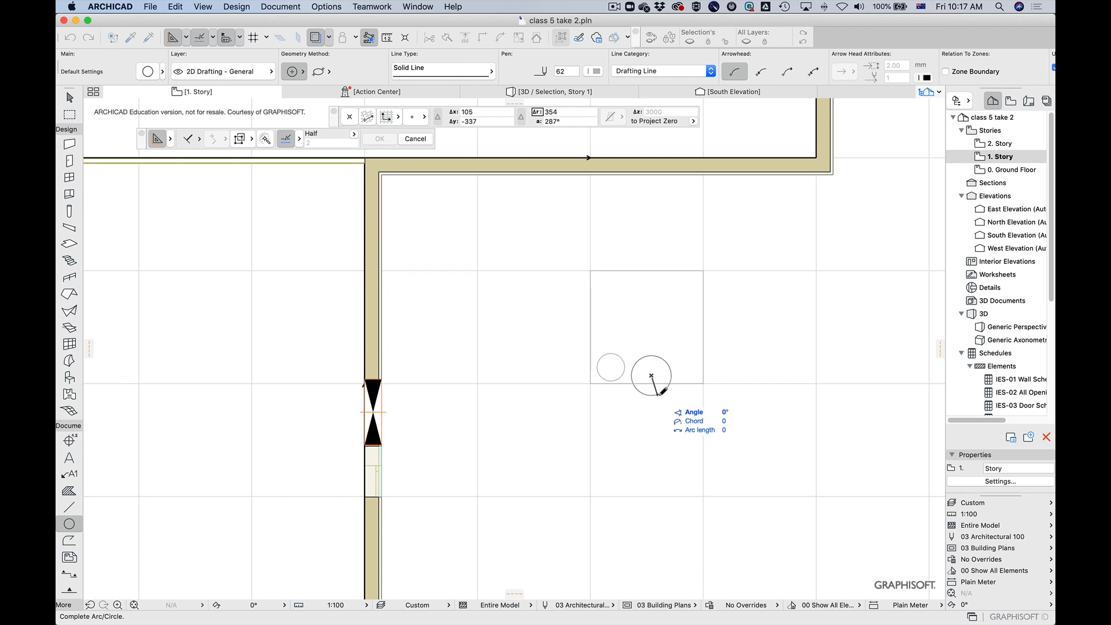
pyautogui.click(671, 375)
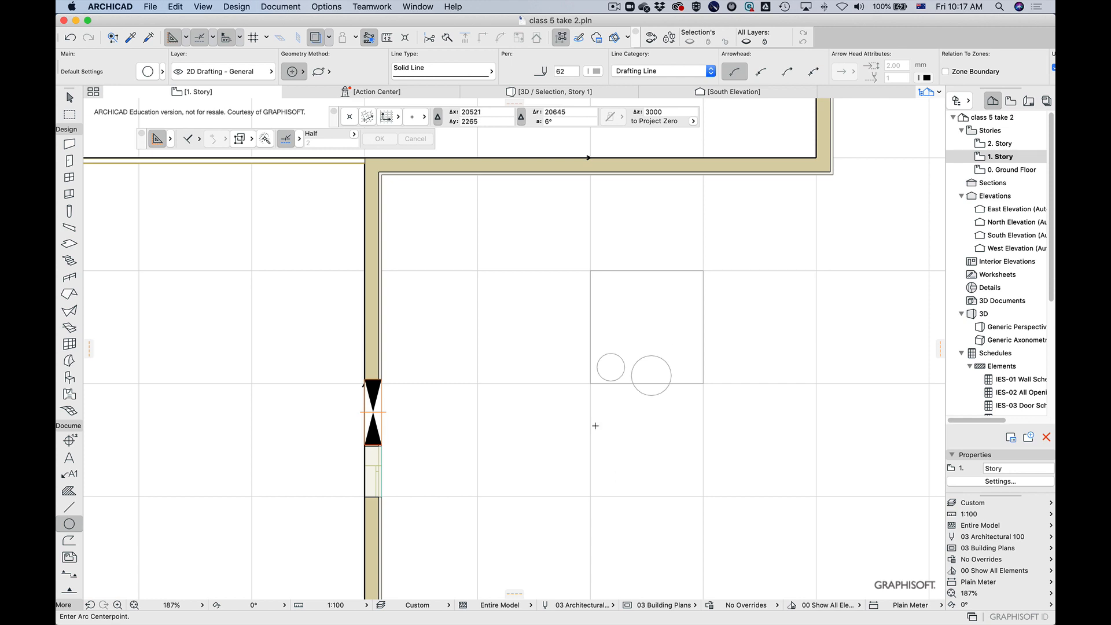
# Step: Split the new circle along the square's lower edge, keeping the arc below the edge selected
pyautogui.click(671, 376)
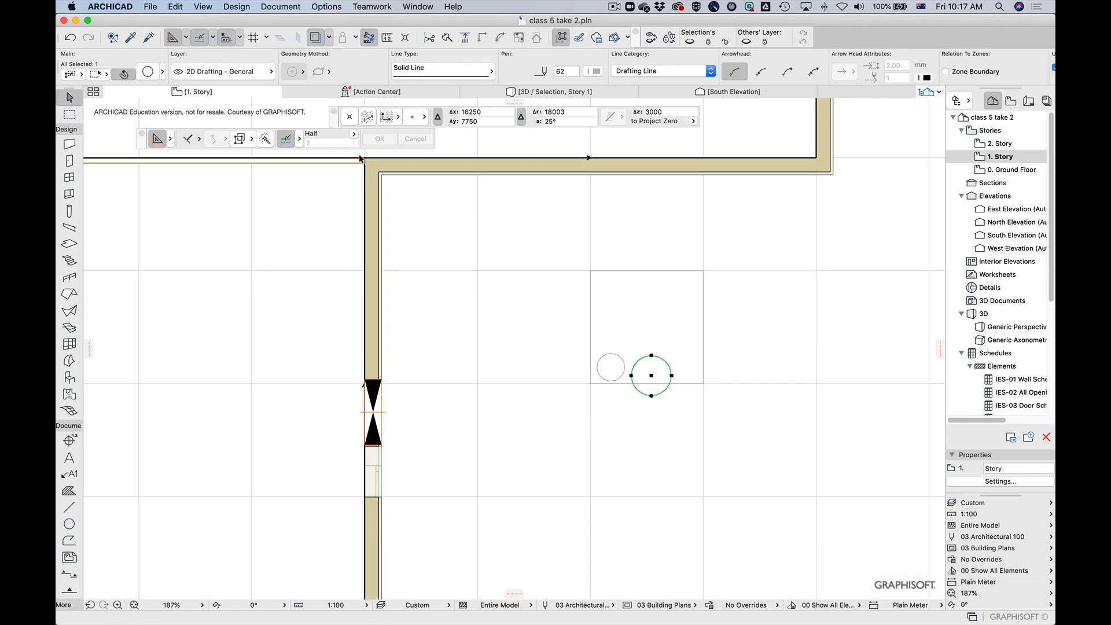
pyautogui.click(350, 117)
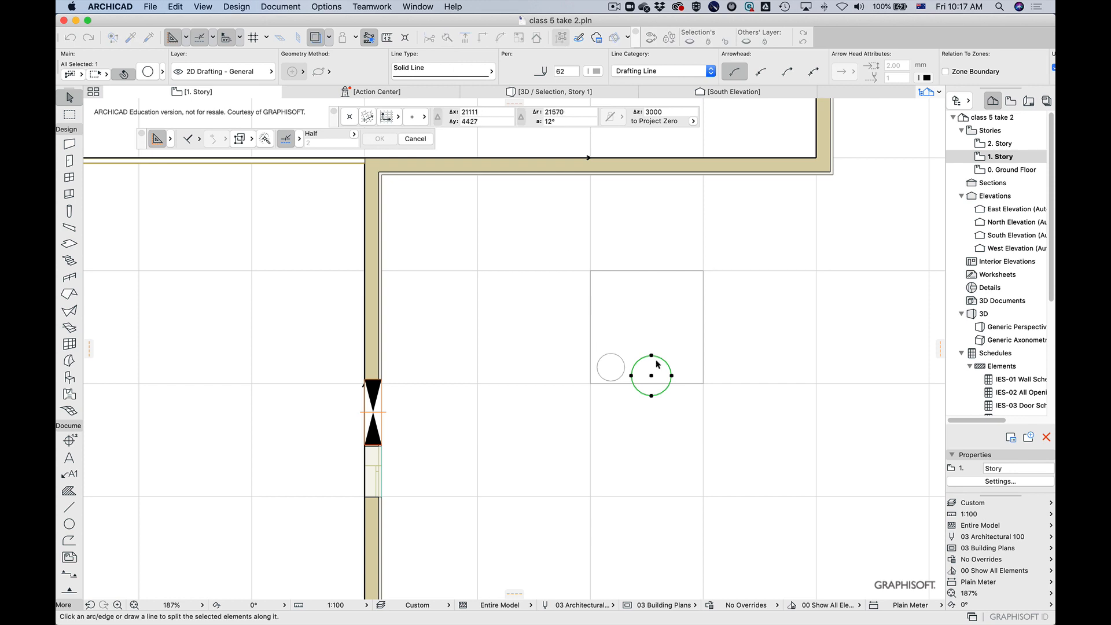
pyautogui.click(655, 383)
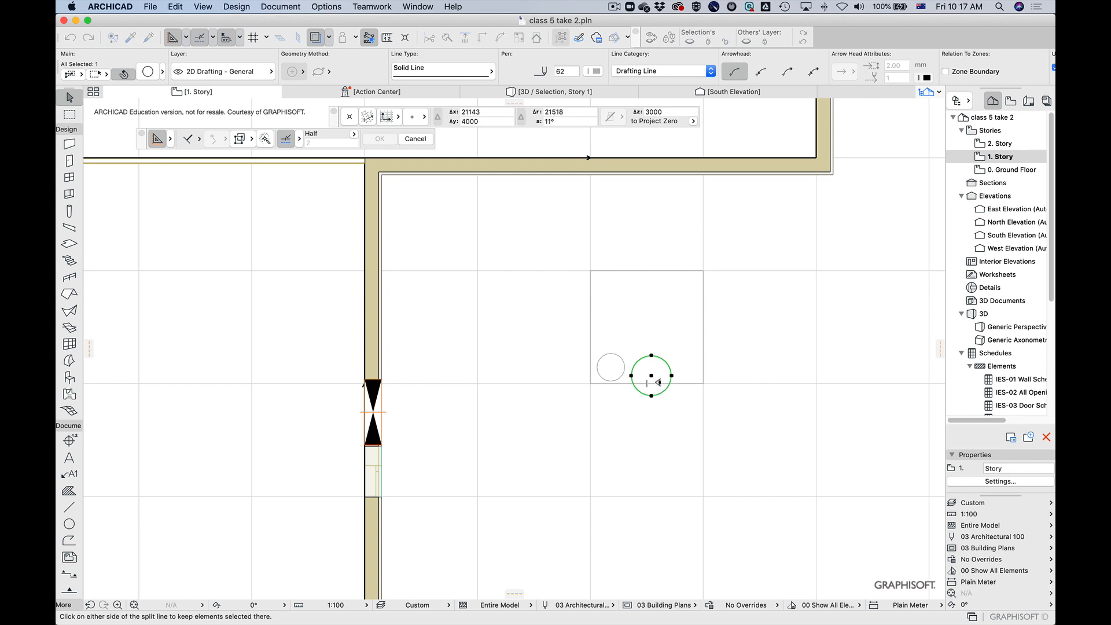
pyautogui.click(659, 441)
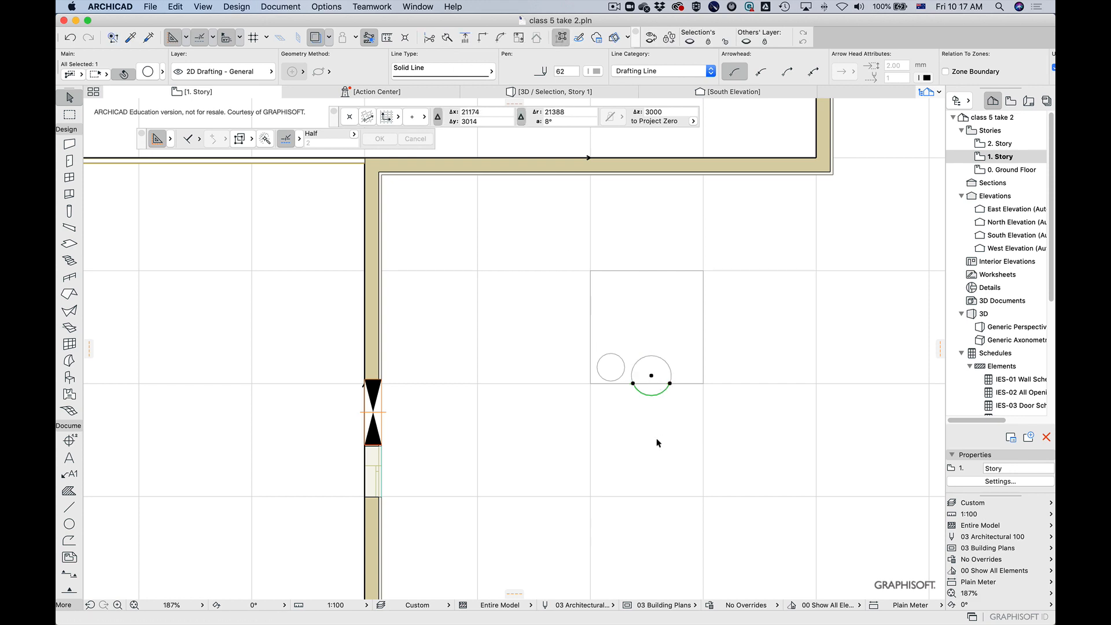
# Step: Move the split-off lower arc straight up so that both its ends sit on the square's upper edge, and deselect it
pyautogui.click(652, 398)
pyautogui.click(769, 340)
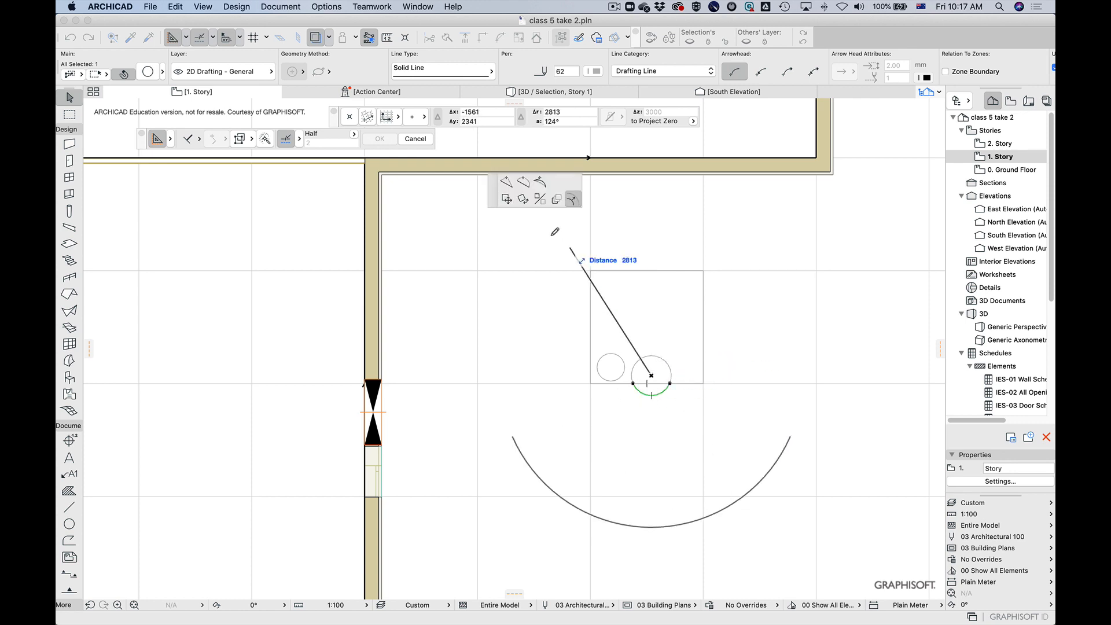
pyautogui.click(506, 199)
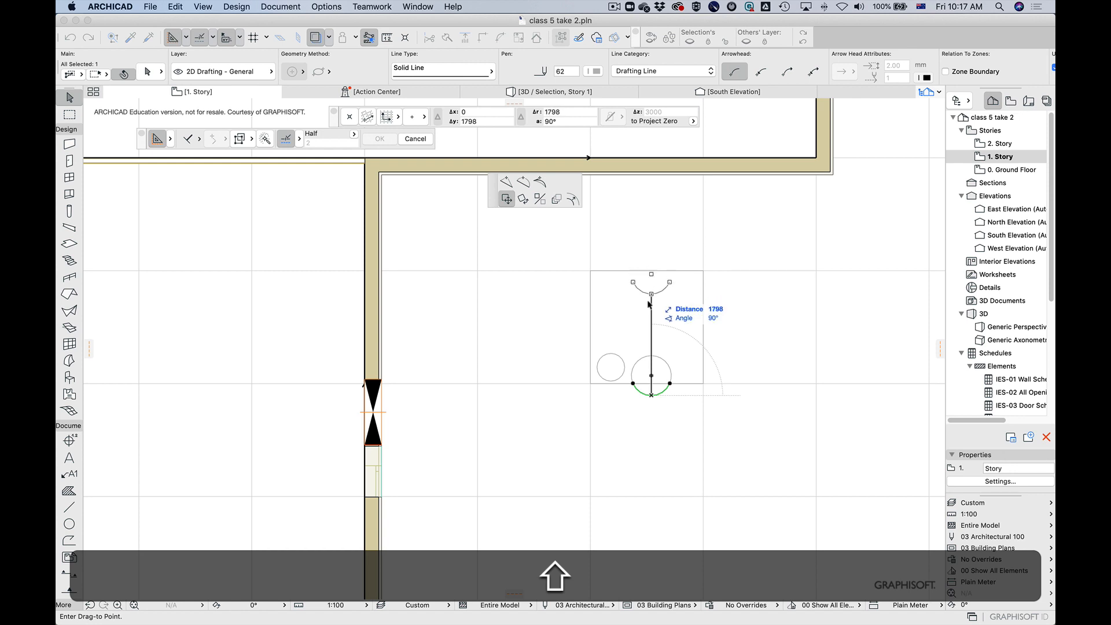
pyautogui.click(650, 302)
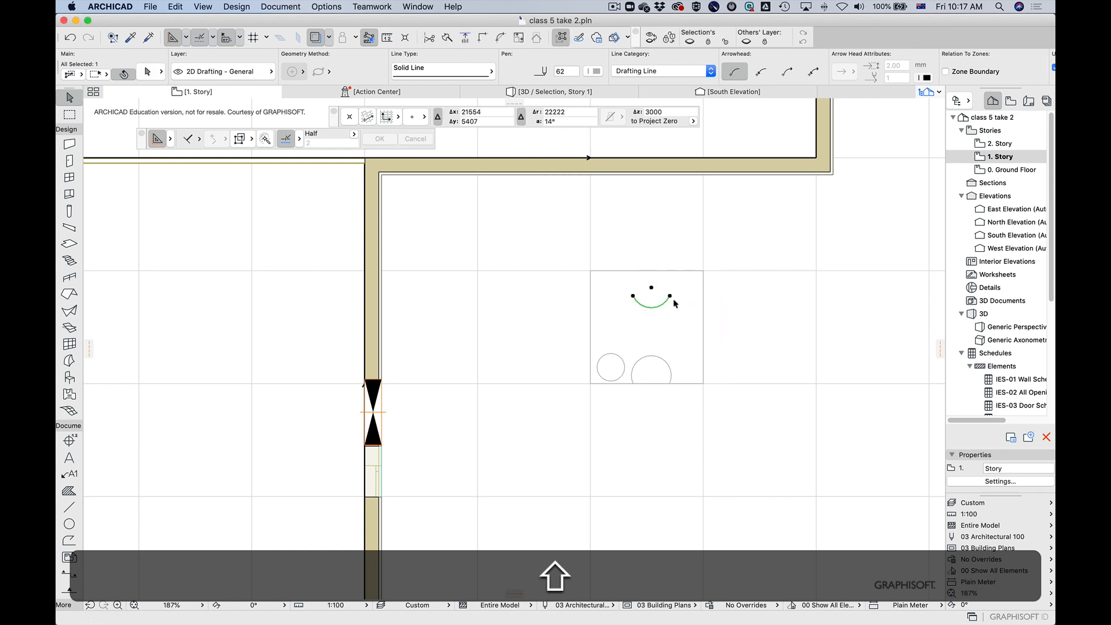
pyautogui.click(670, 297)
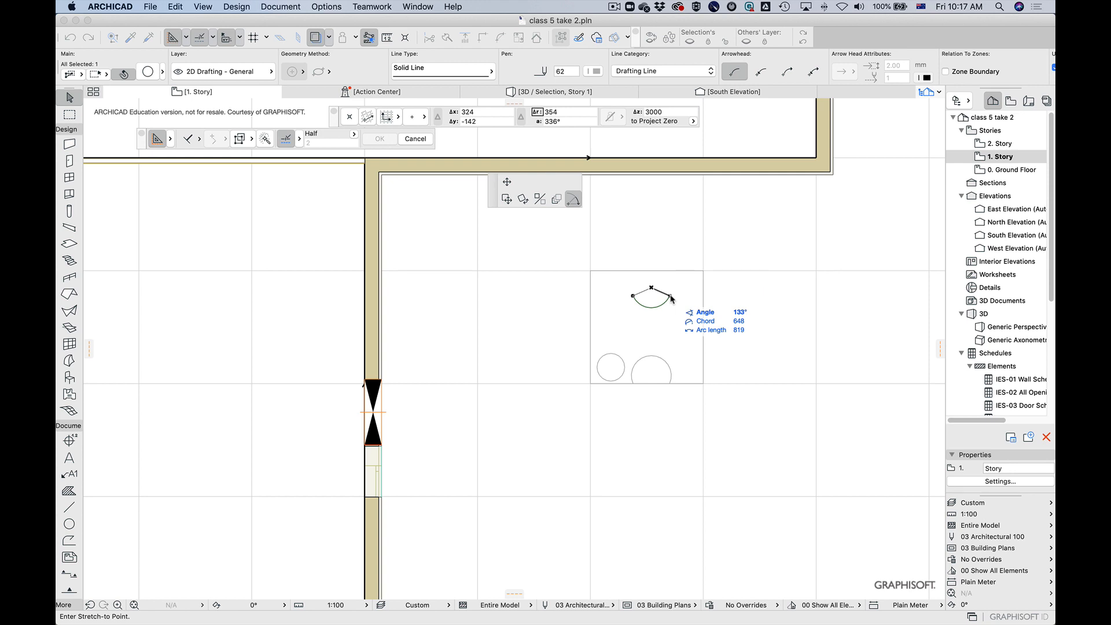
pyautogui.click(507, 199)
pyautogui.press('shift')
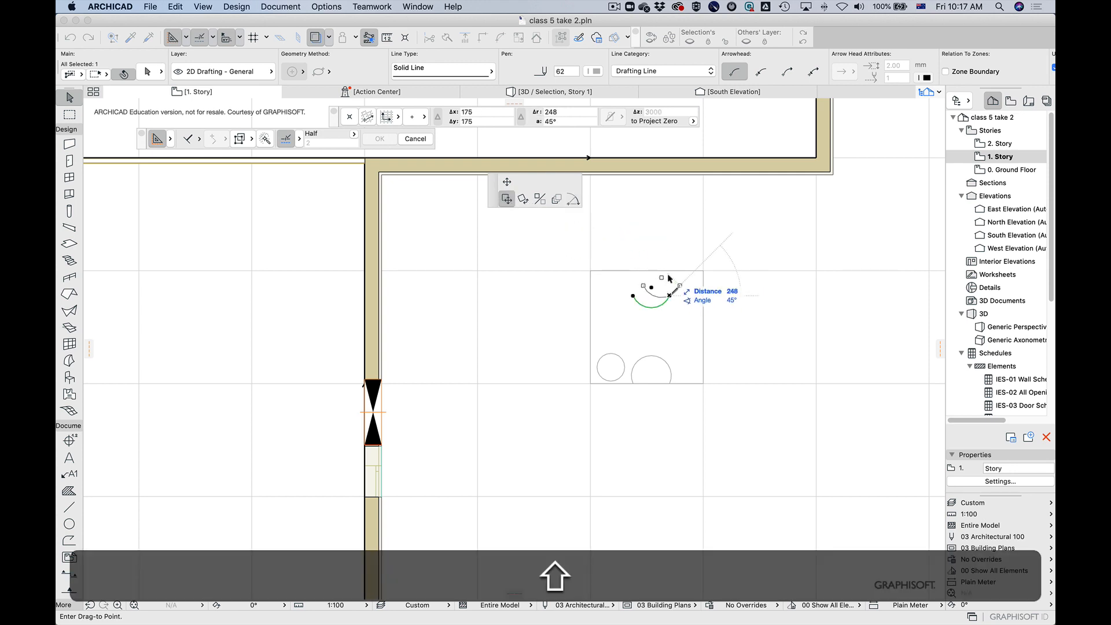
pyautogui.keyDown('shift'); pyautogui.click(670, 271); pyautogui.keyUp('shift')
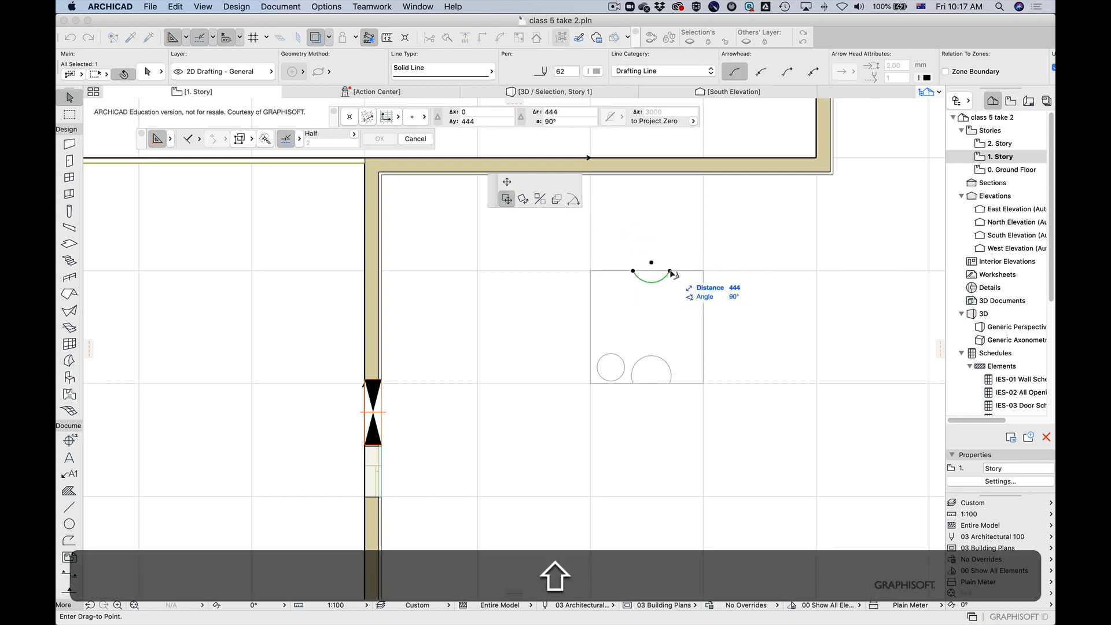
pyautogui.click(675, 311)
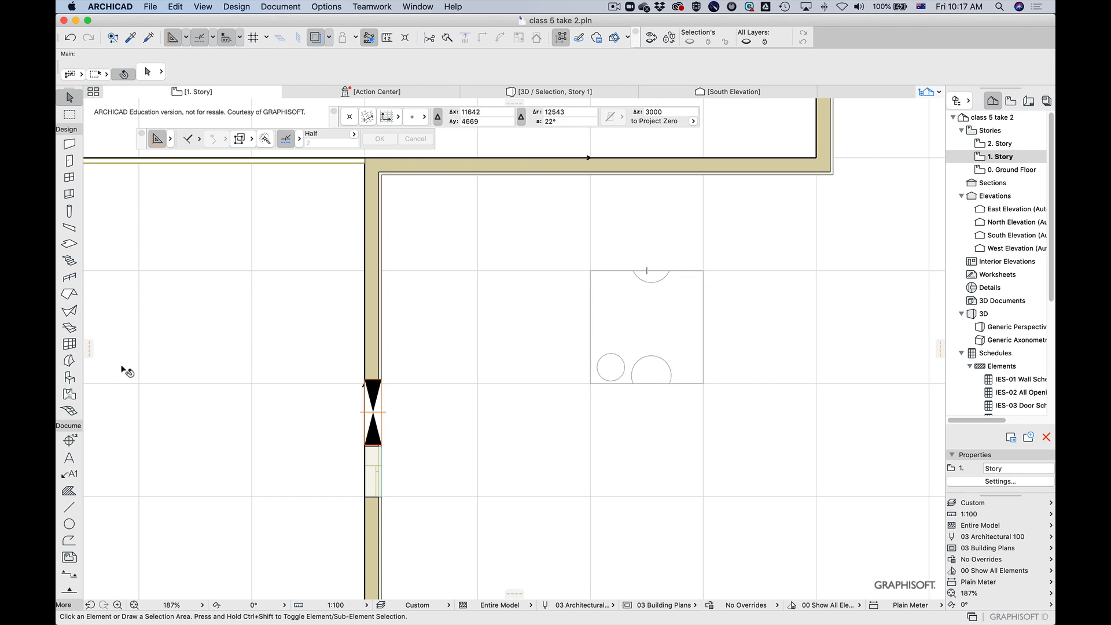
# Step: Draw a center-point circle with a radius of about 449 mm over the square's lower-right corner
pyautogui.click(69, 525)
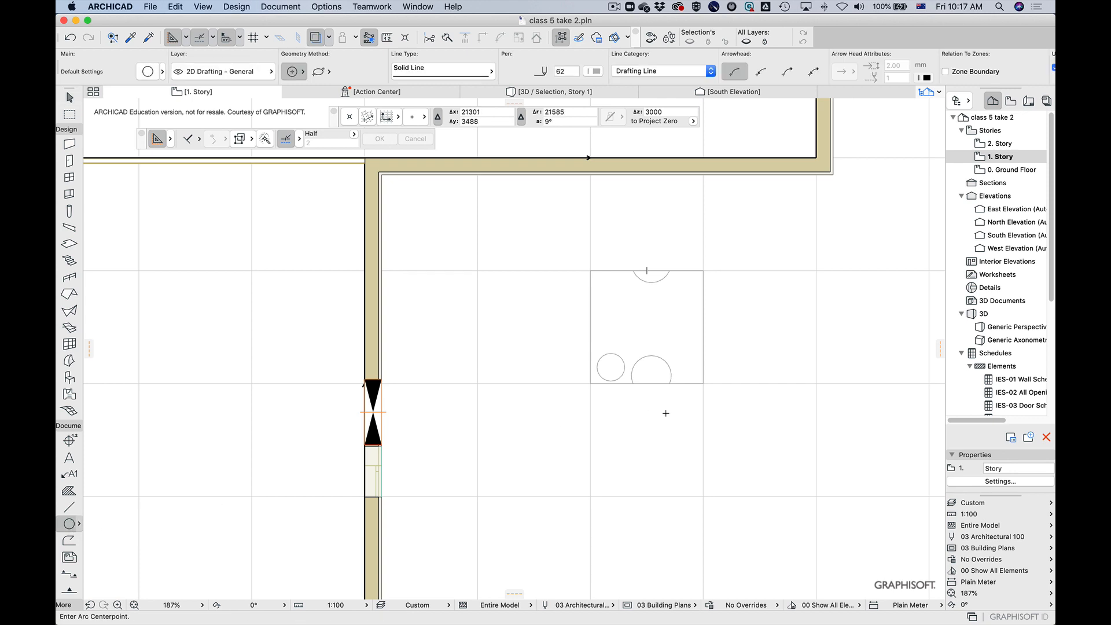
pyautogui.click(692, 373)
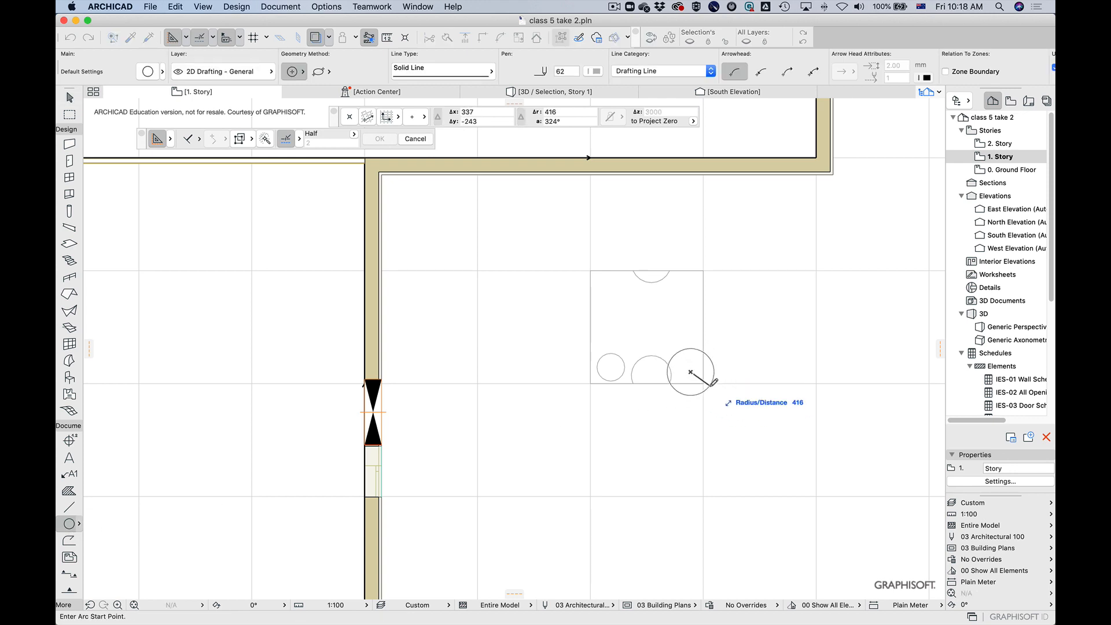
pyautogui.press('Escape')
pyautogui.click(697, 374)
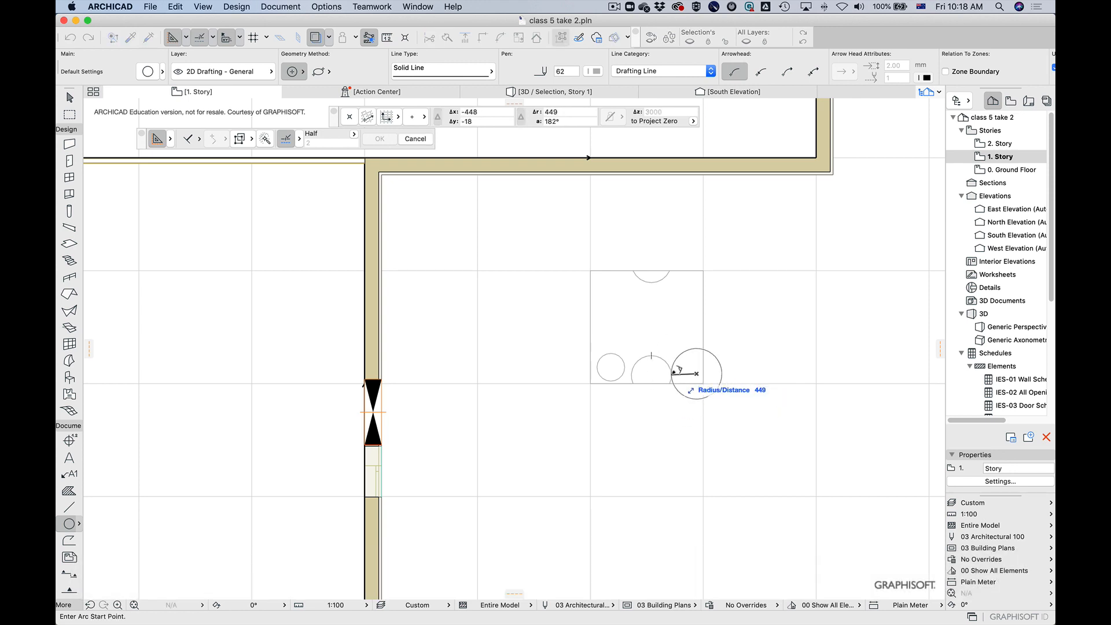
pyautogui.click(674, 370)
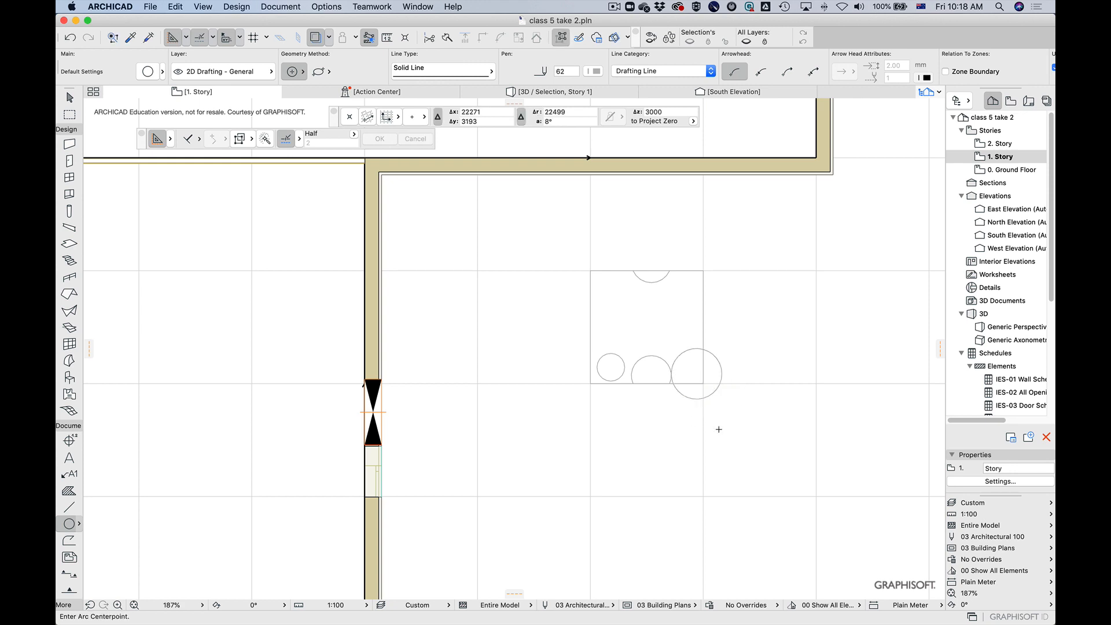
pyautogui.press('Escape')
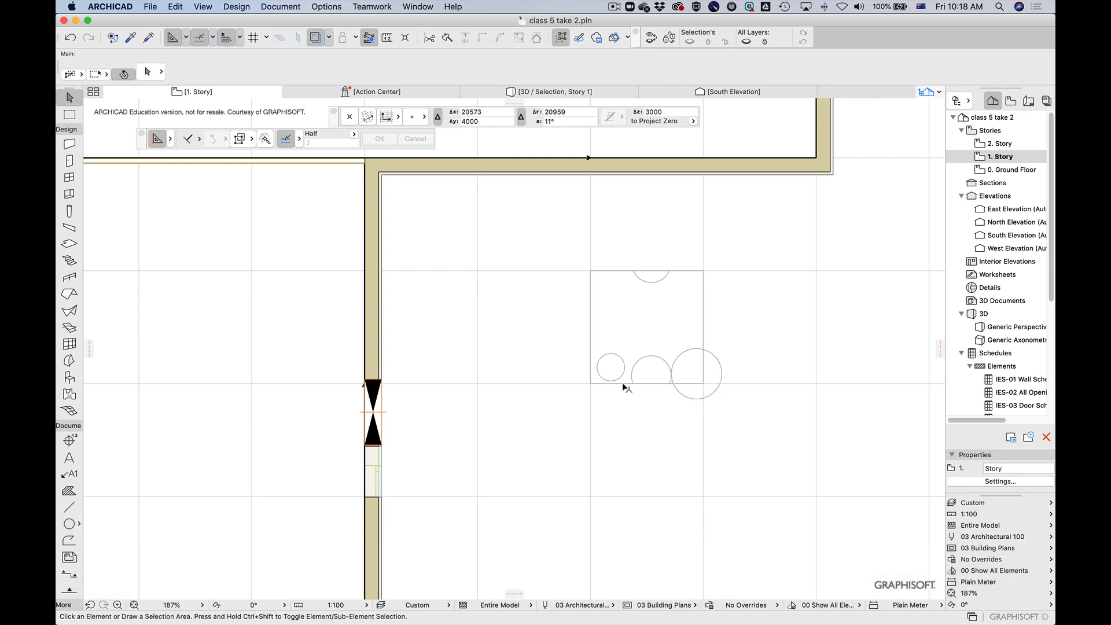
pyautogui.click(624, 384)
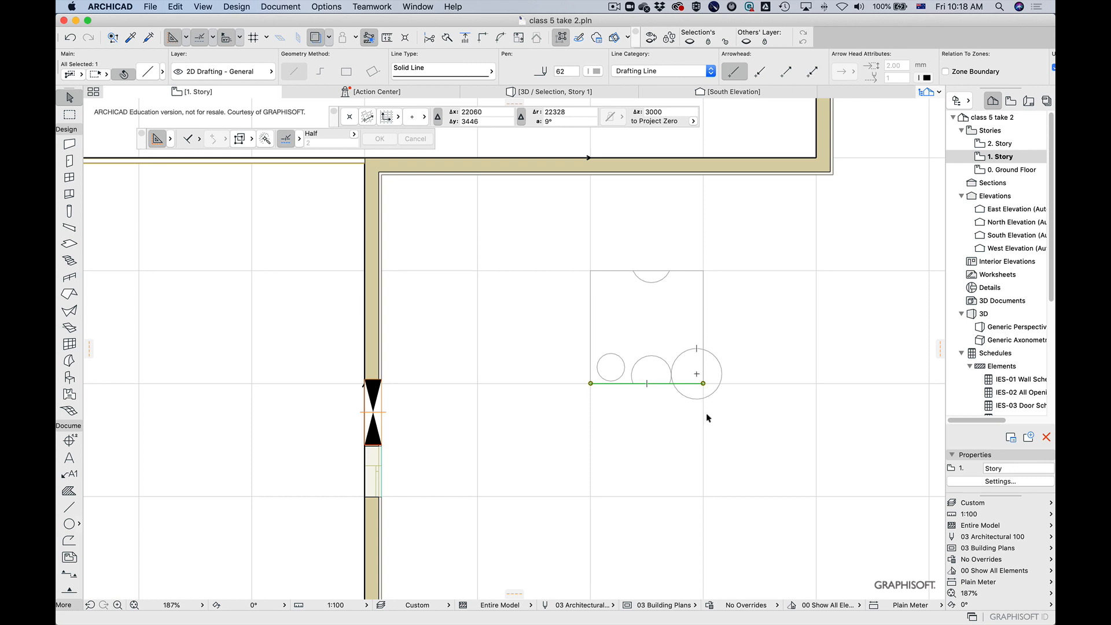
pyautogui.click(756, 399)
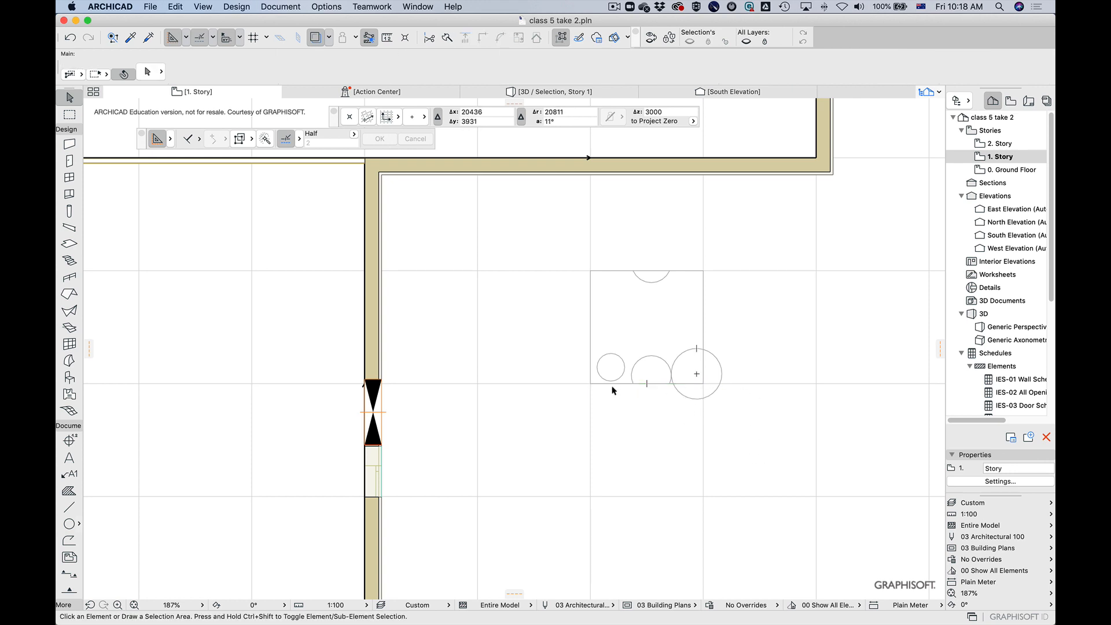
pyautogui.click(684, 358)
pyautogui.press('Escape')
pyautogui.click(679, 356)
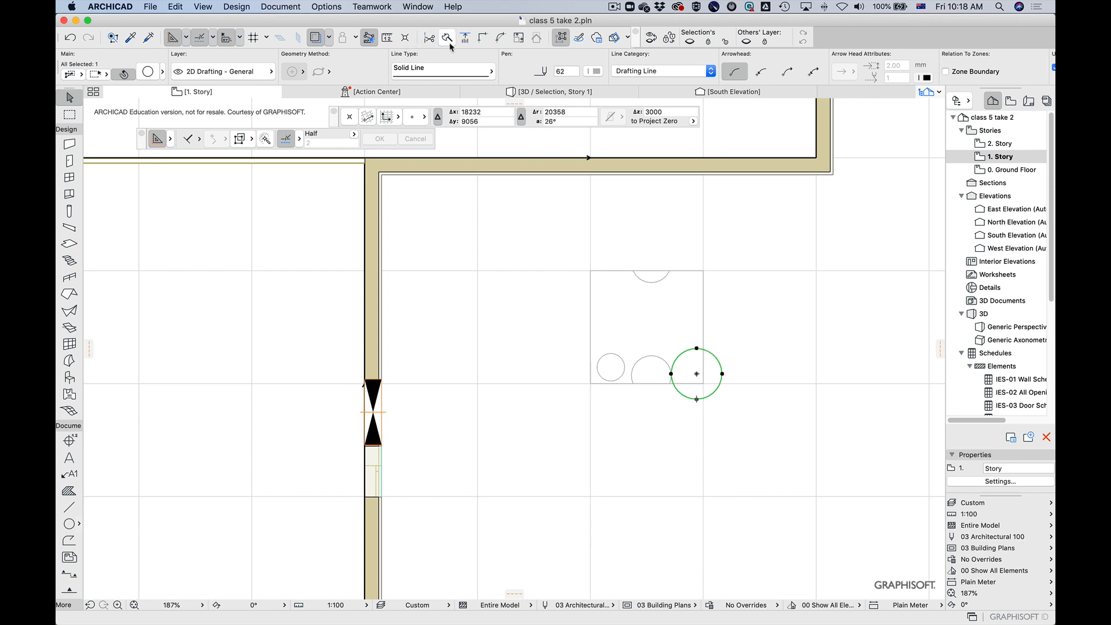
pyautogui.click(704, 329)
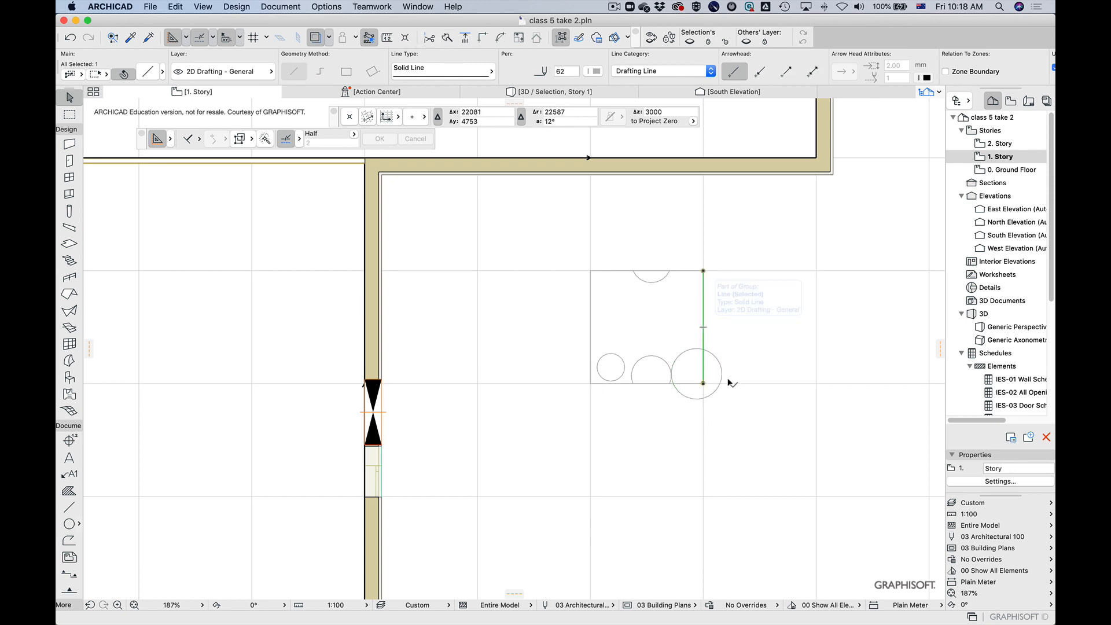
pyautogui.press('Escape')
# Step: Split the corner circle along the square's right edge, keeping the arc outside the square selected
pyautogui.click(714, 394)
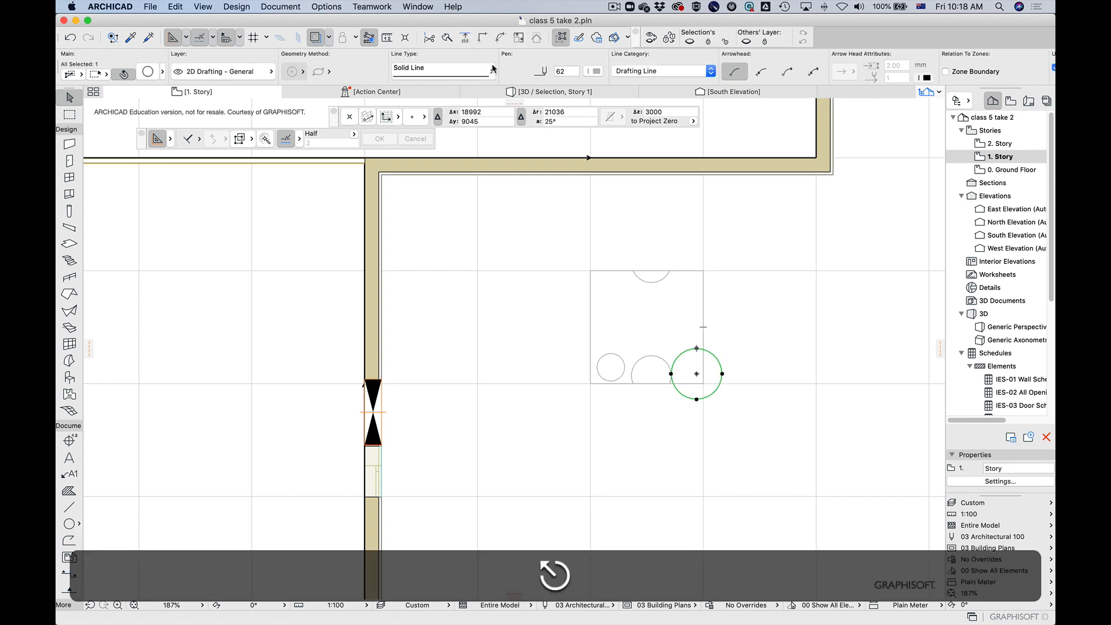
pyautogui.click(446, 37)
pyautogui.click(705, 331)
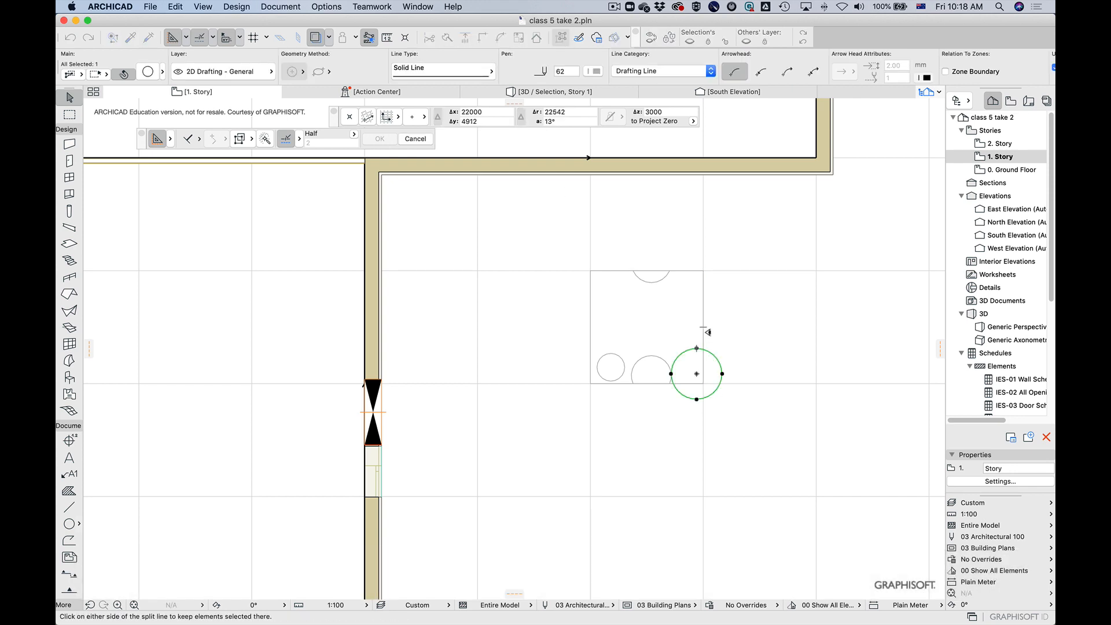
pyautogui.click(763, 369)
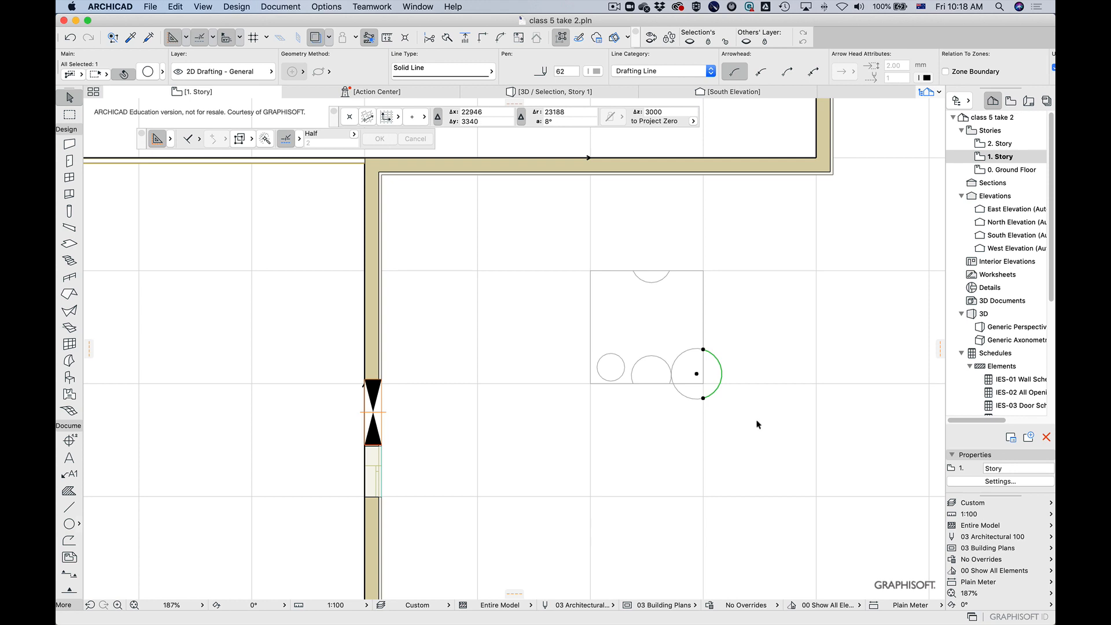
# Step: Move the split-off outer arc horizontally so that its ends sit on the square's left edge, and deselect it
pyautogui.click(703, 350)
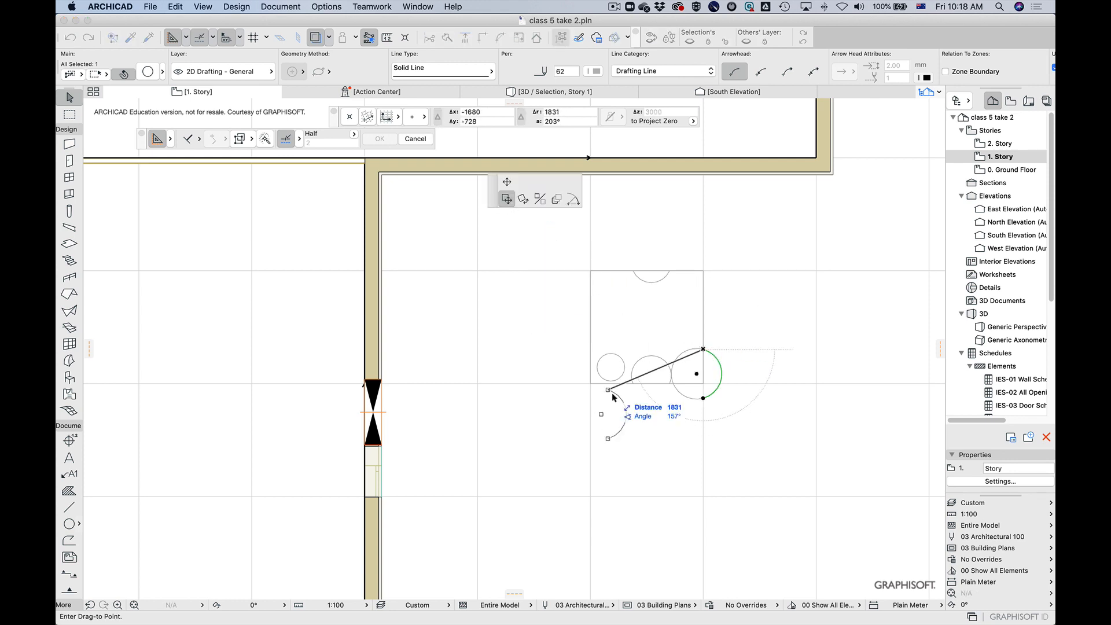
pyautogui.keyDown('shift'); pyautogui.click(590, 349); pyautogui.keyUp('shift')
pyautogui.click(652, 410)
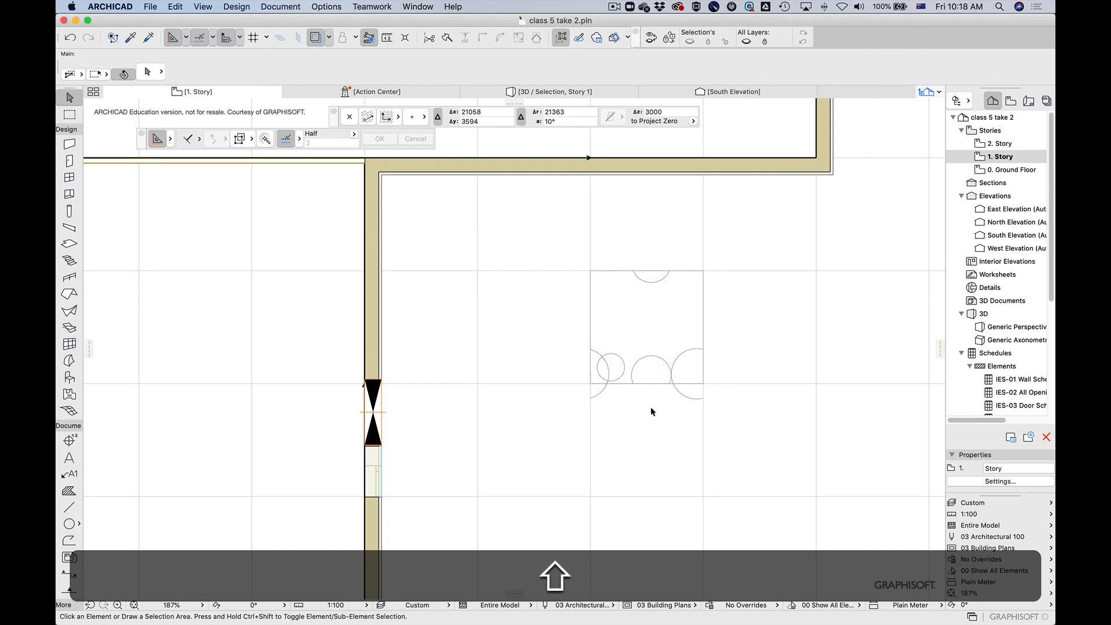
# Step: Split the two large arcs at the left and right edges along the square's lower edge, keeping the pieces below it selected
pyautogui.click(599, 353)
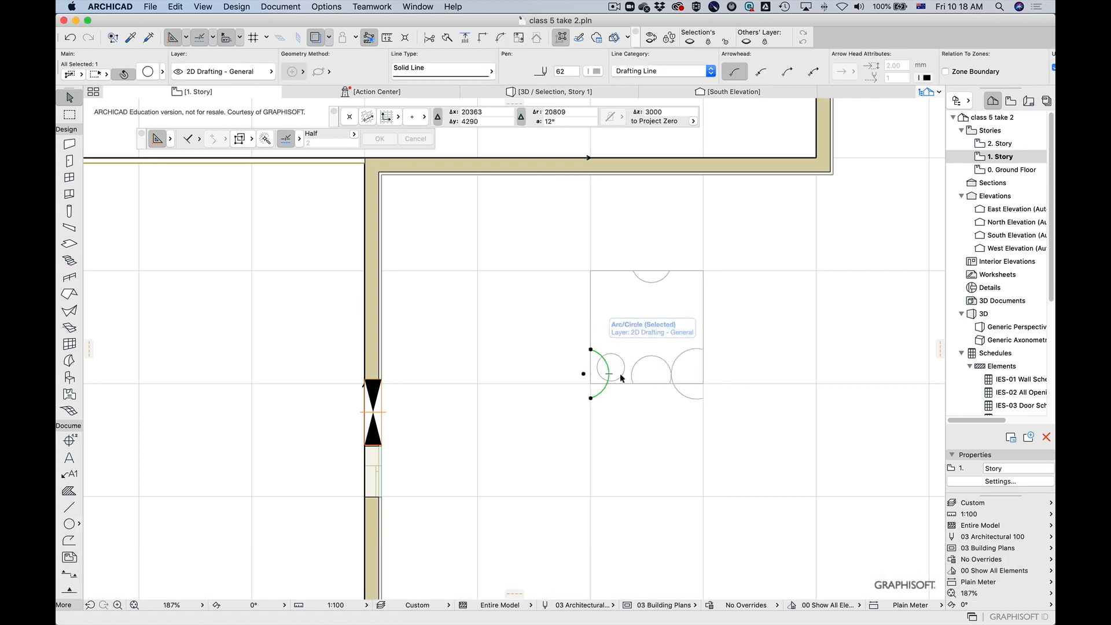
pyautogui.keyDown('shift'); pyautogui.click(684, 355); pyautogui.keyUp('shift')
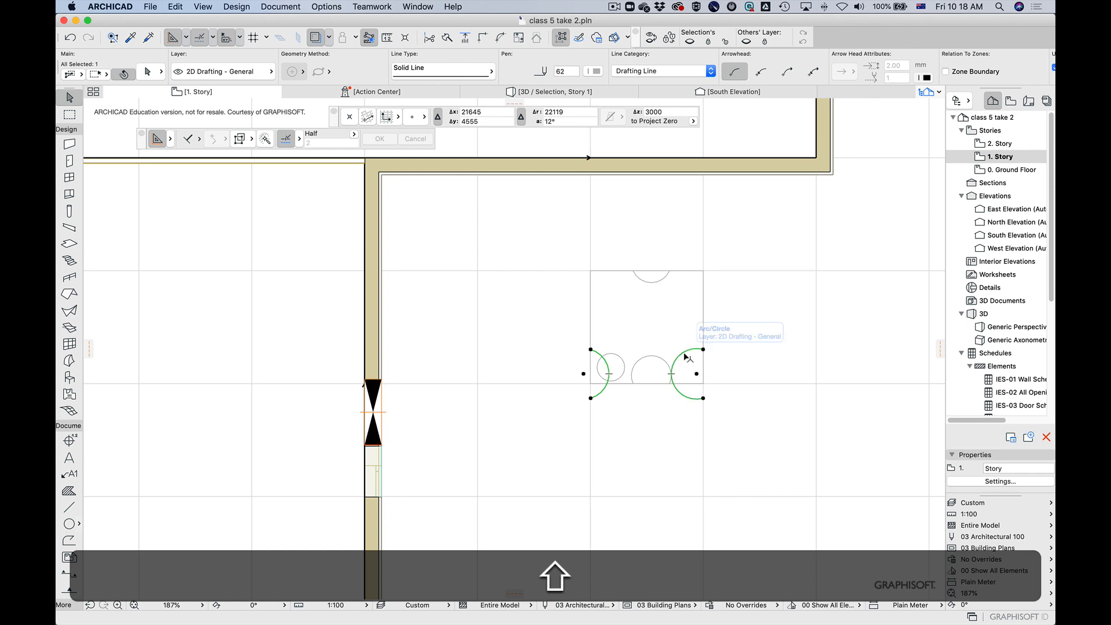
pyautogui.click(446, 38)
pyautogui.click(624, 384)
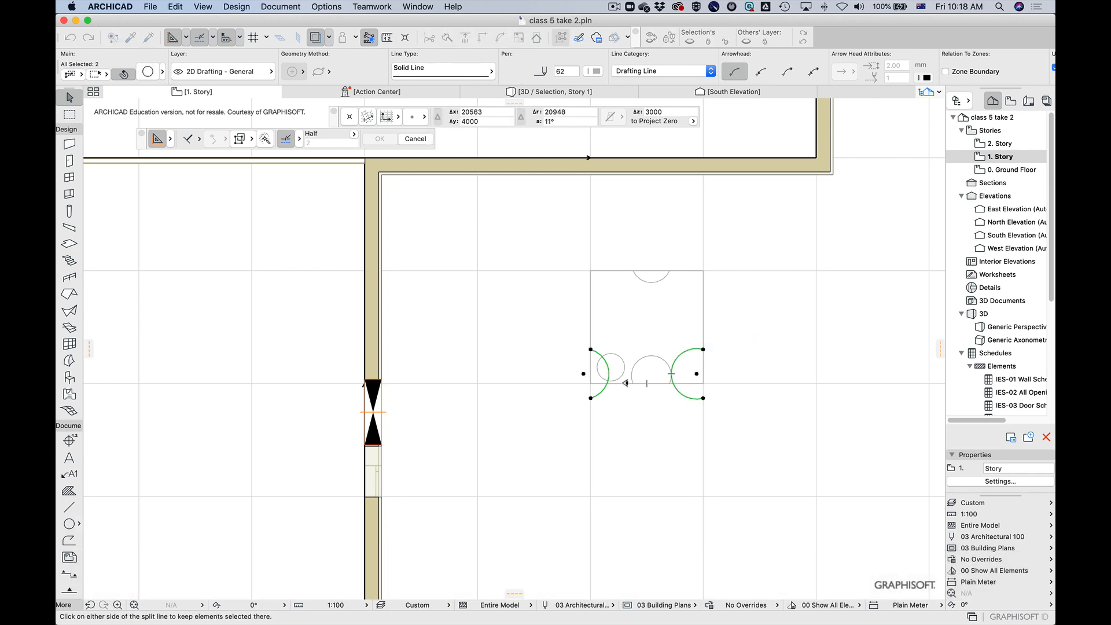
pyautogui.click(630, 445)
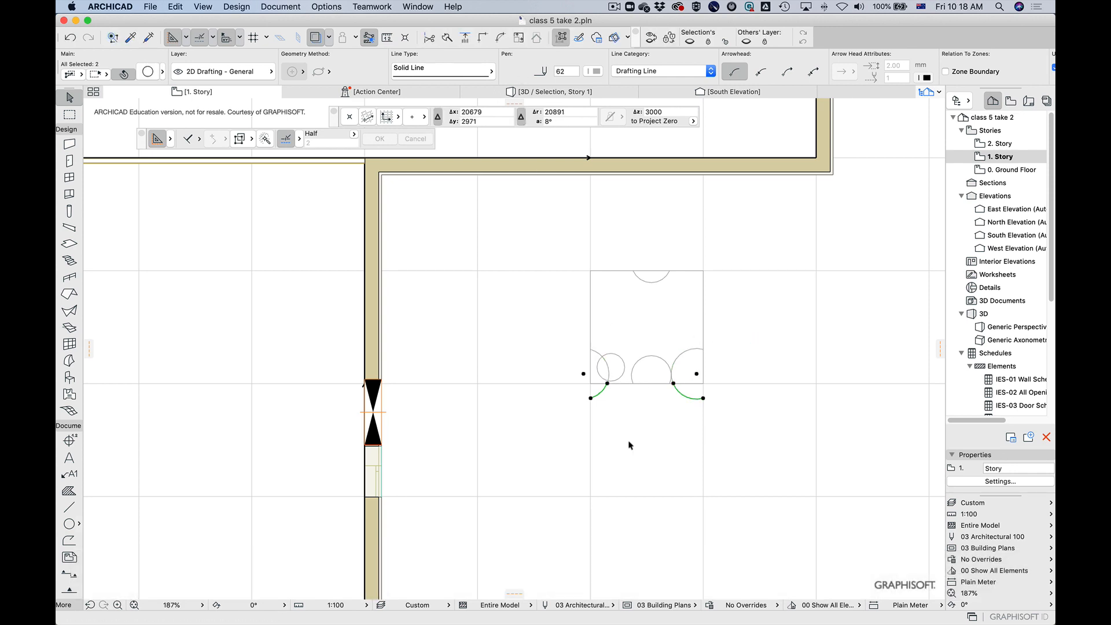
# Step: Move the two selected arc pieces vertically so that their ends sit on the square's upper edge, and deselect them
pyautogui.click(608, 383)
pyautogui.press('shift')
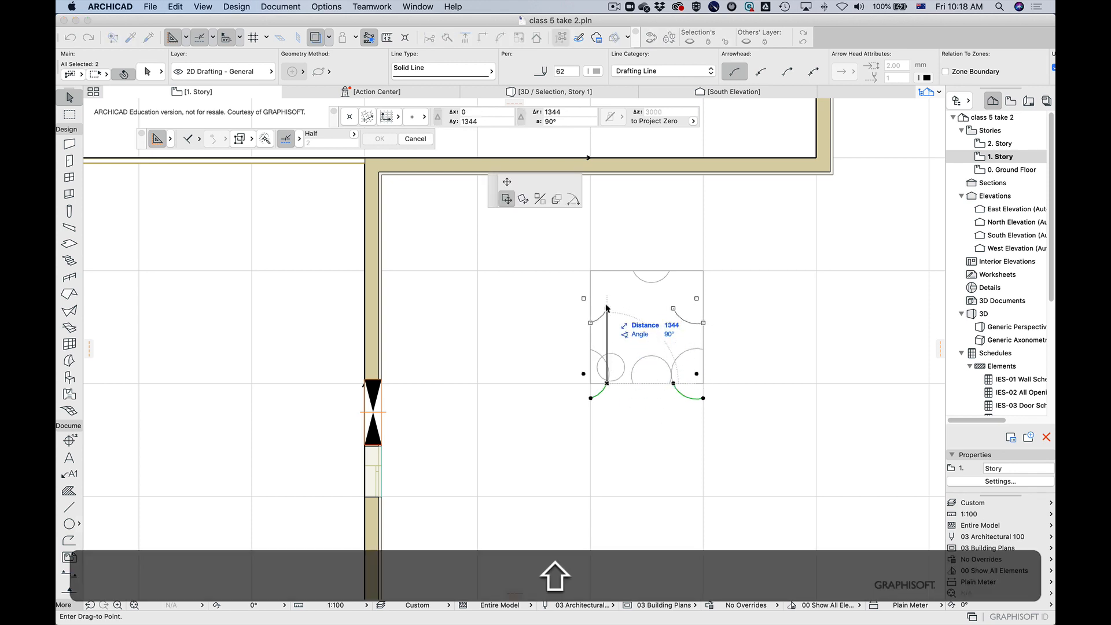
pyautogui.click(607, 270)
pyautogui.click(751, 348)
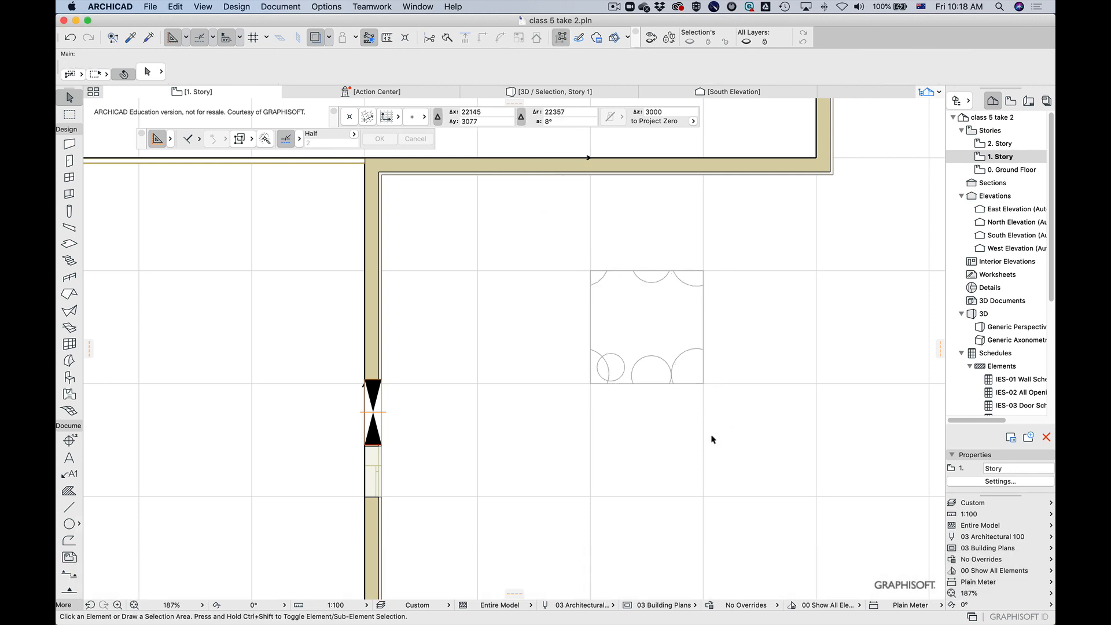
# Step: Move the small circle near the square's lower-left corner up and to the right, clear of the left-edge arc, and deselect it
pyautogui.click(621, 358)
pyautogui.click(620, 360)
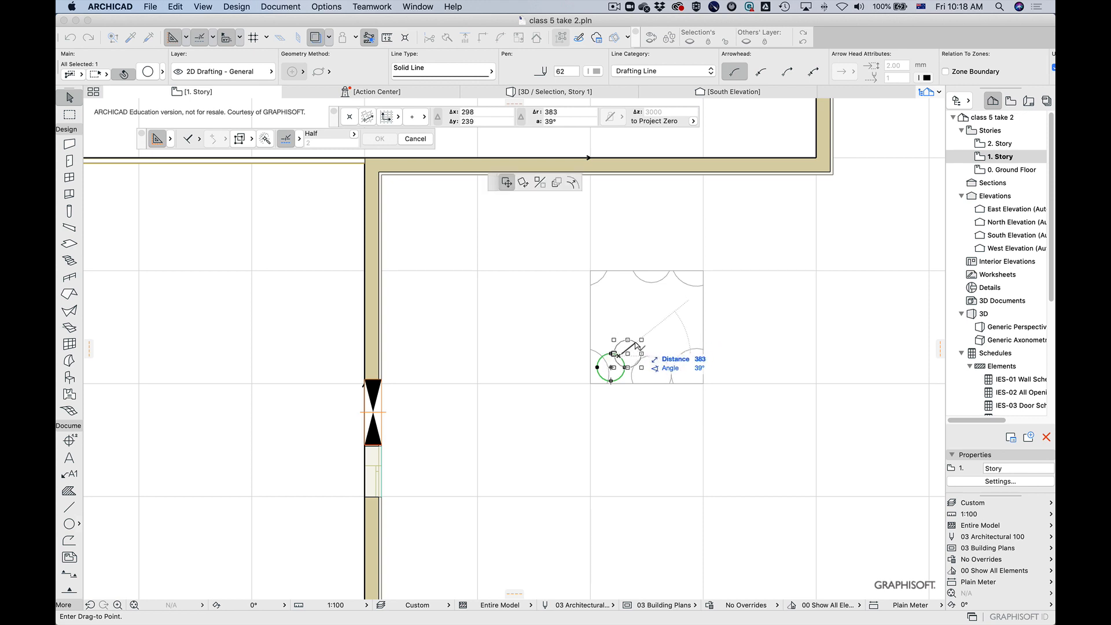
pyautogui.press('Escape')
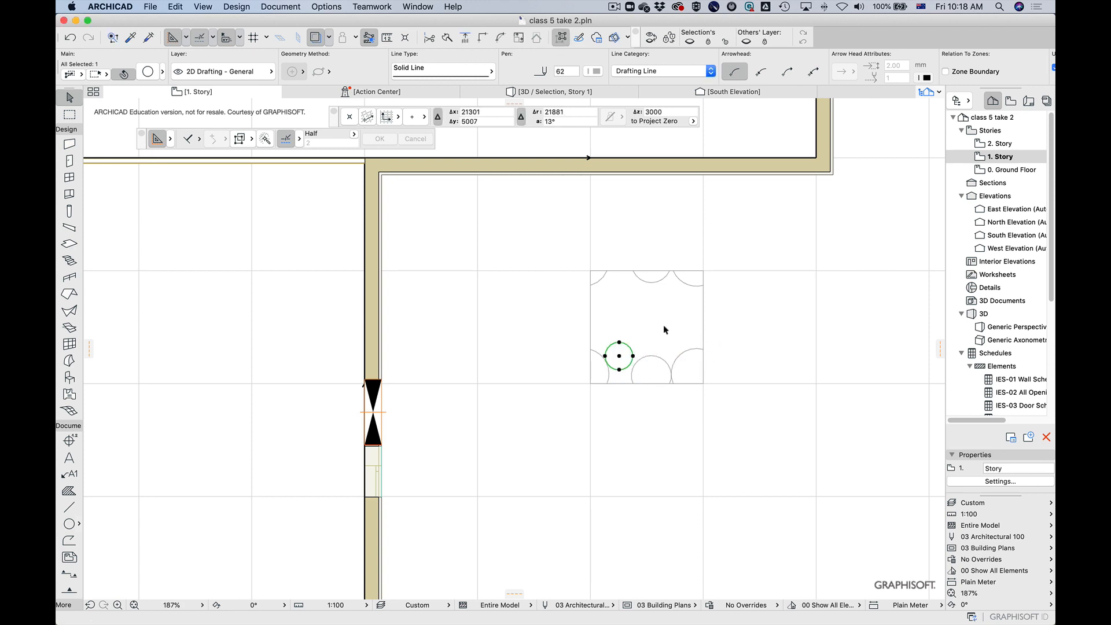
pyautogui.press('Escape')
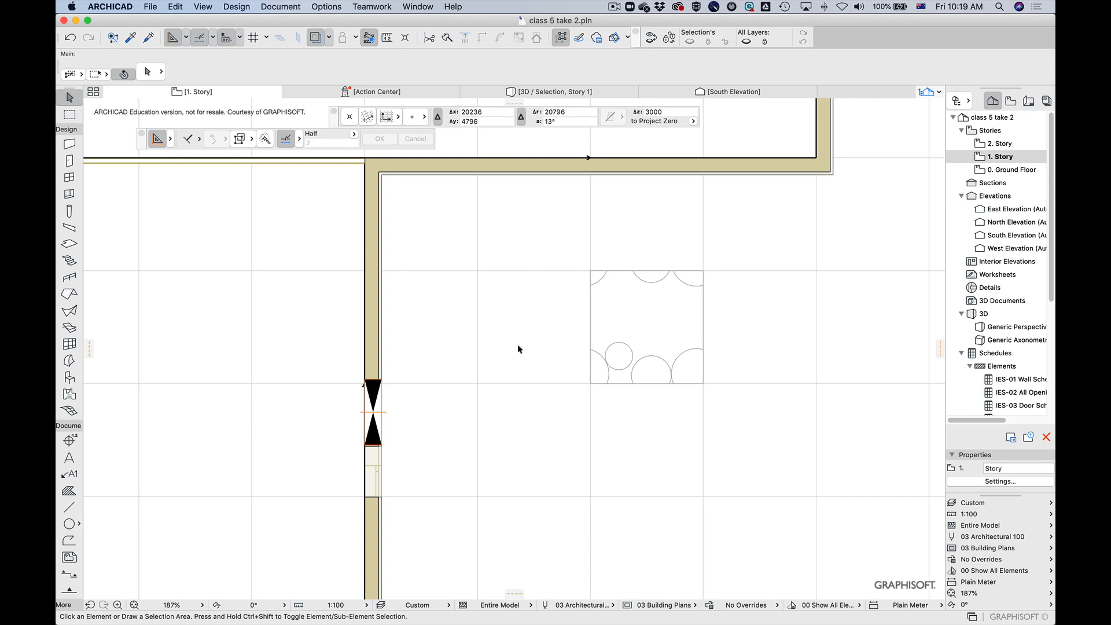
# Step: Draw a center-point circle with a radius of about 259 mm across the upper part of the square's left edge
pyautogui.click(70, 525)
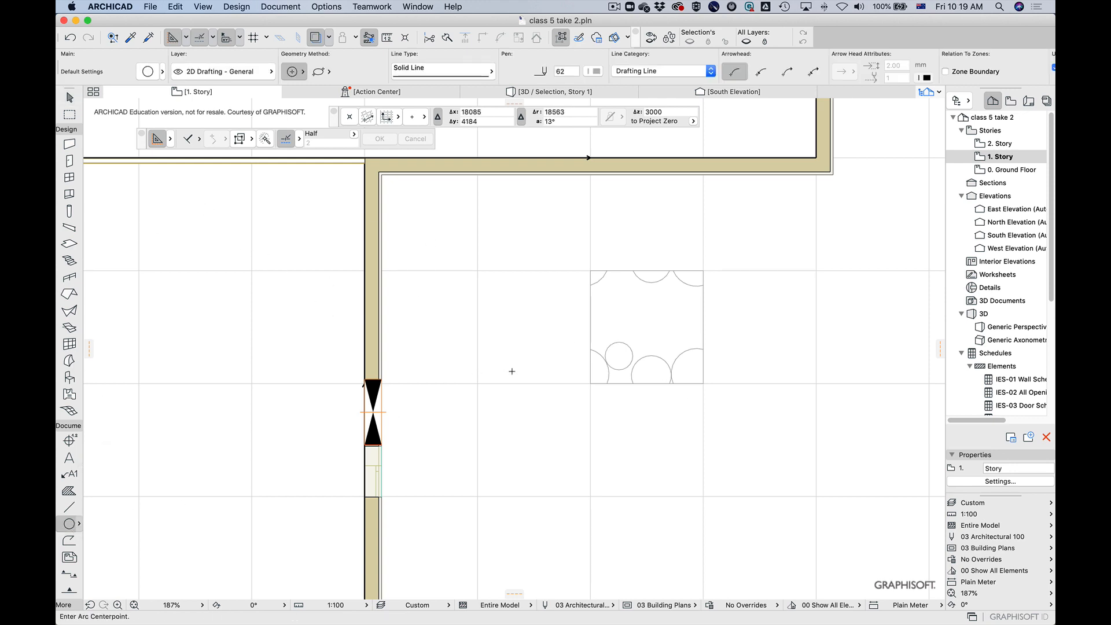
pyautogui.click(596, 304)
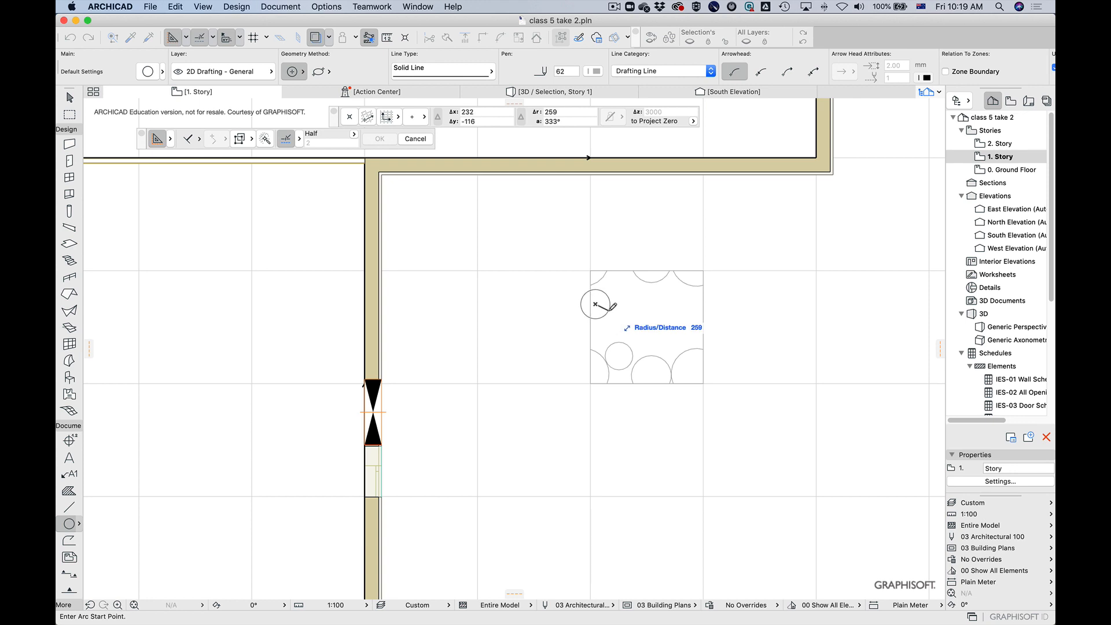
pyautogui.click(610, 309)
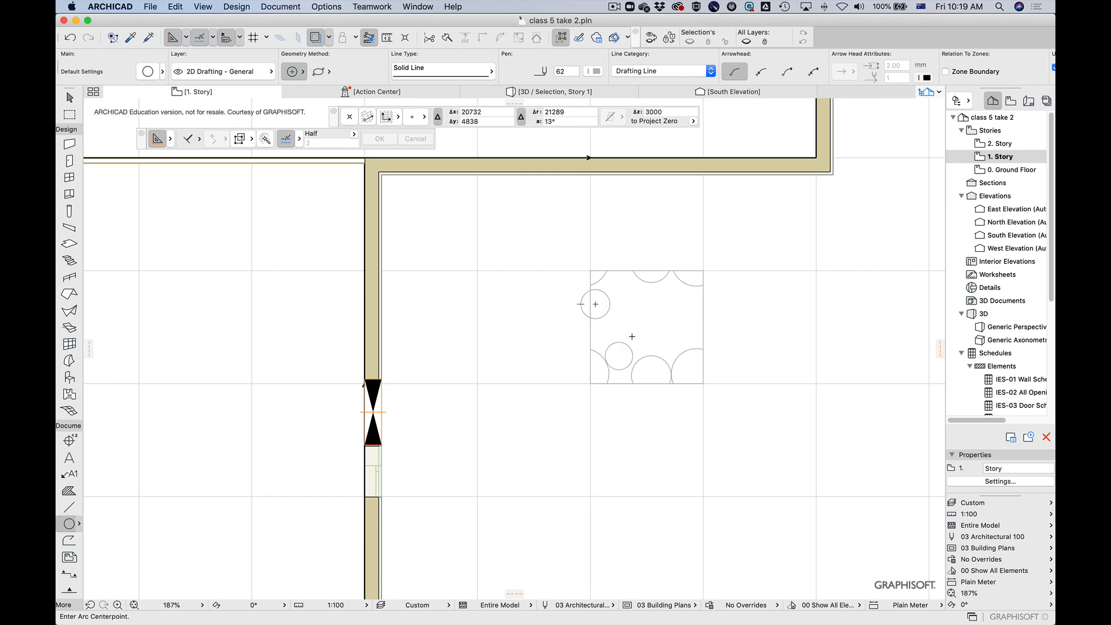
pyautogui.click(590, 331)
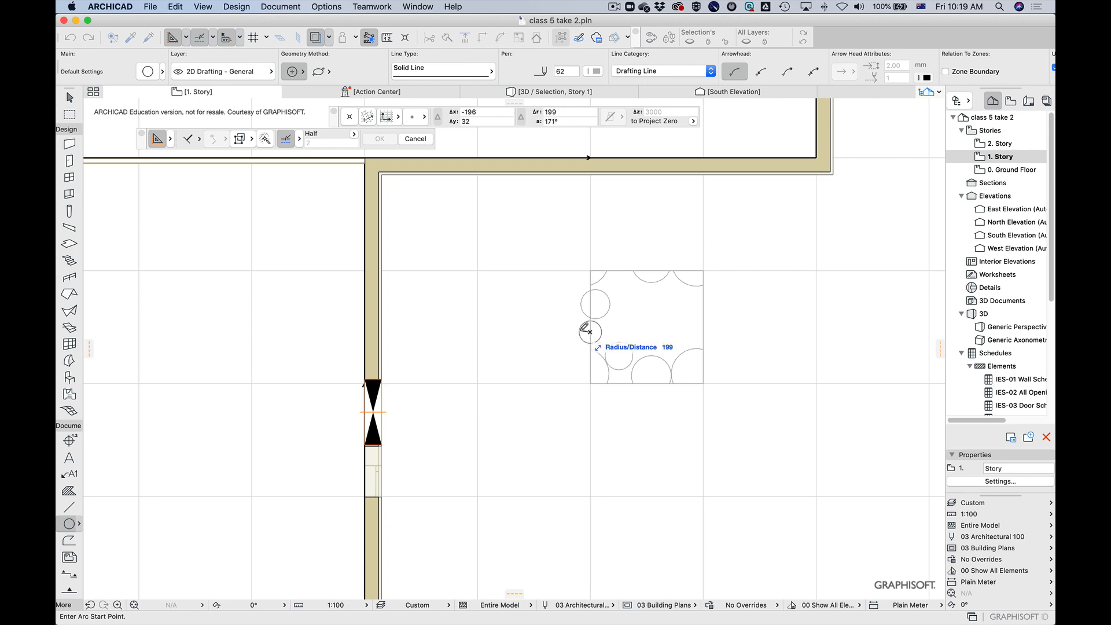
pyautogui.press('Escape')
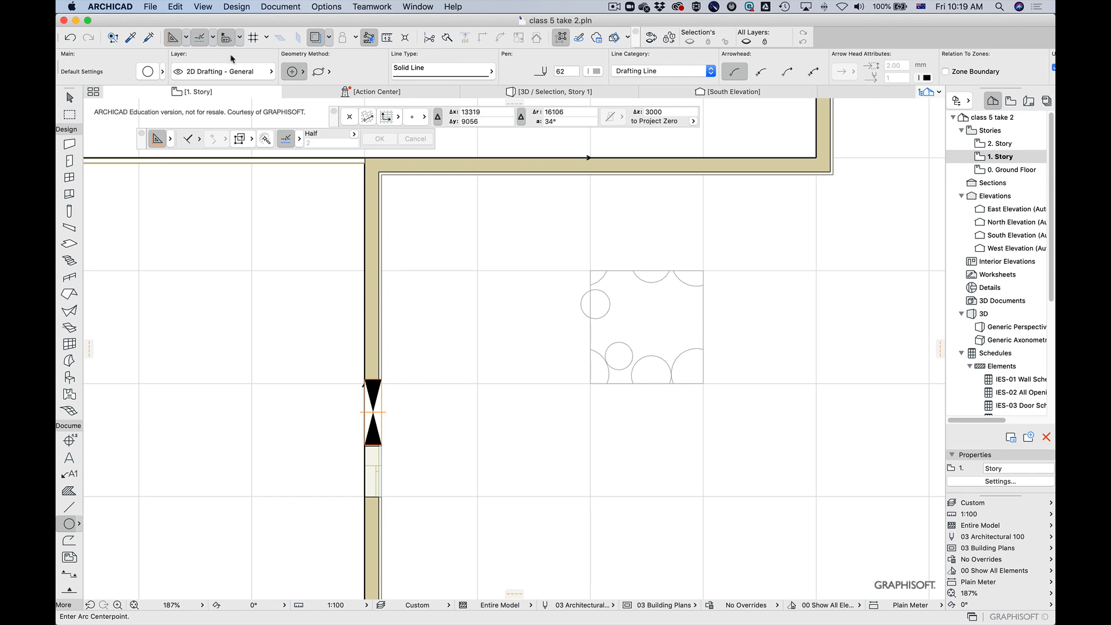
# Step: Draw a three-point circle with a radius of about 290 mm across the left edge, between the upper circle and the lower-left arc
pyautogui.click(301, 74)
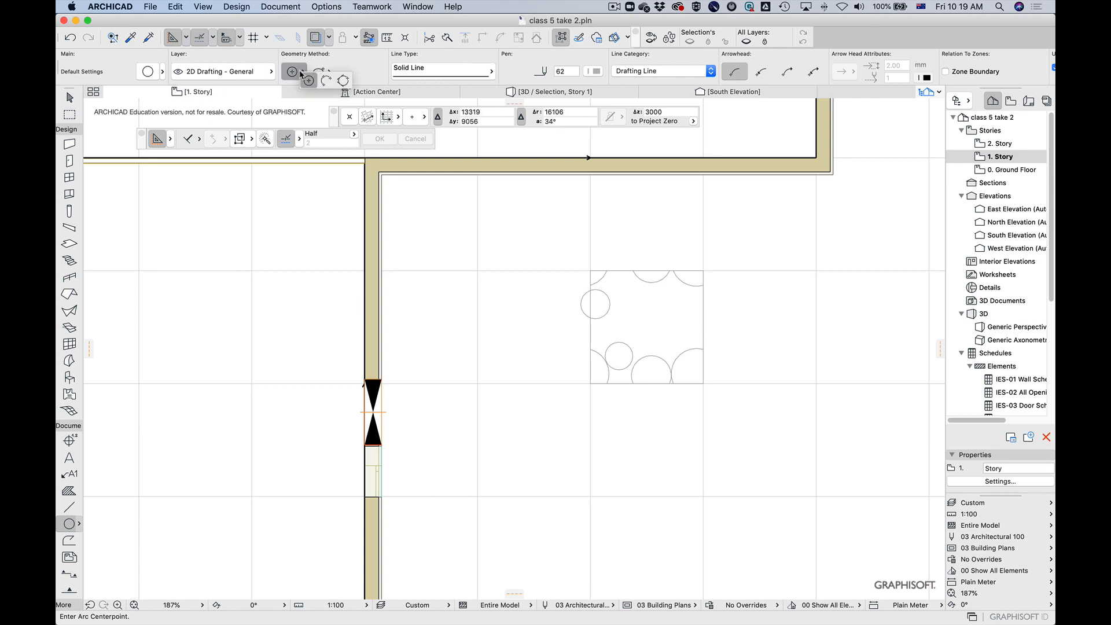
pyautogui.click(327, 81)
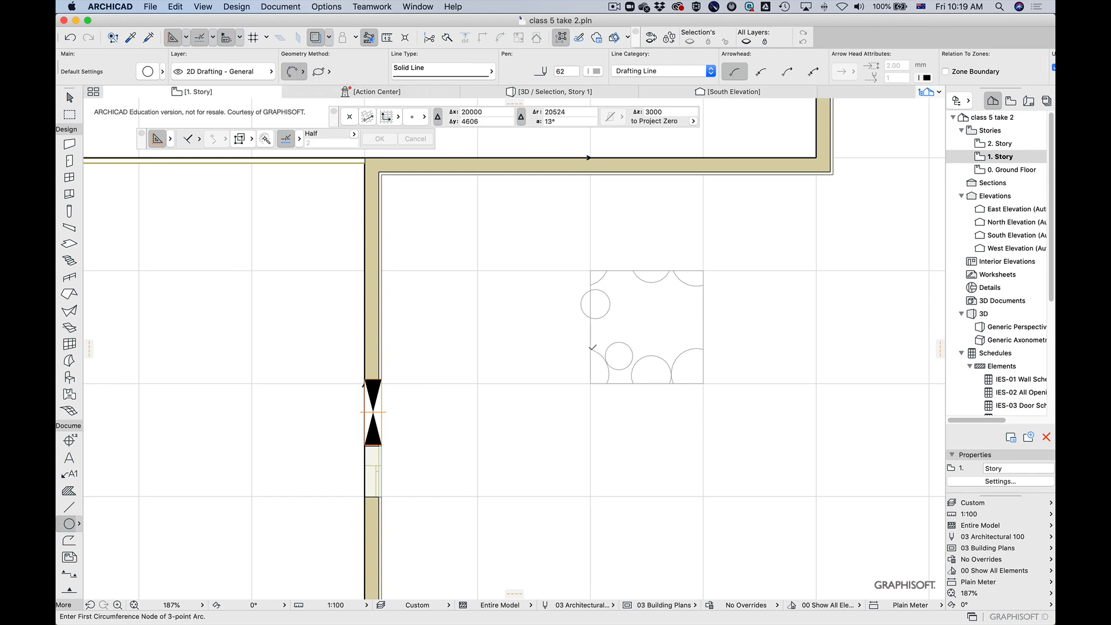
pyautogui.click(591, 349)
pyautogui.click(596, 318)
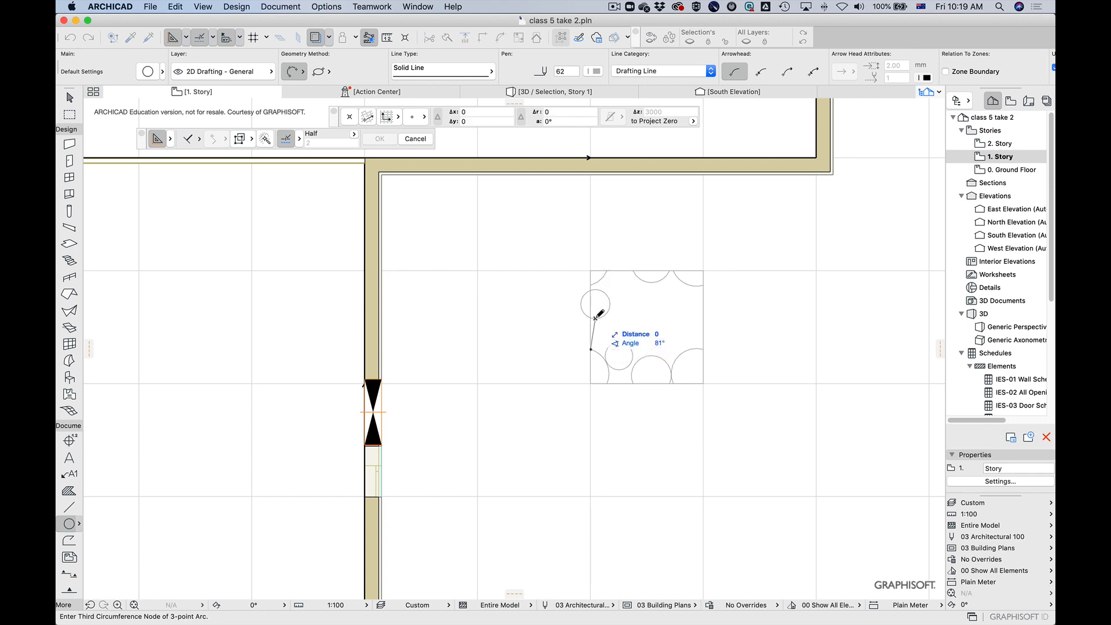
pyautogui.click(615, 342)
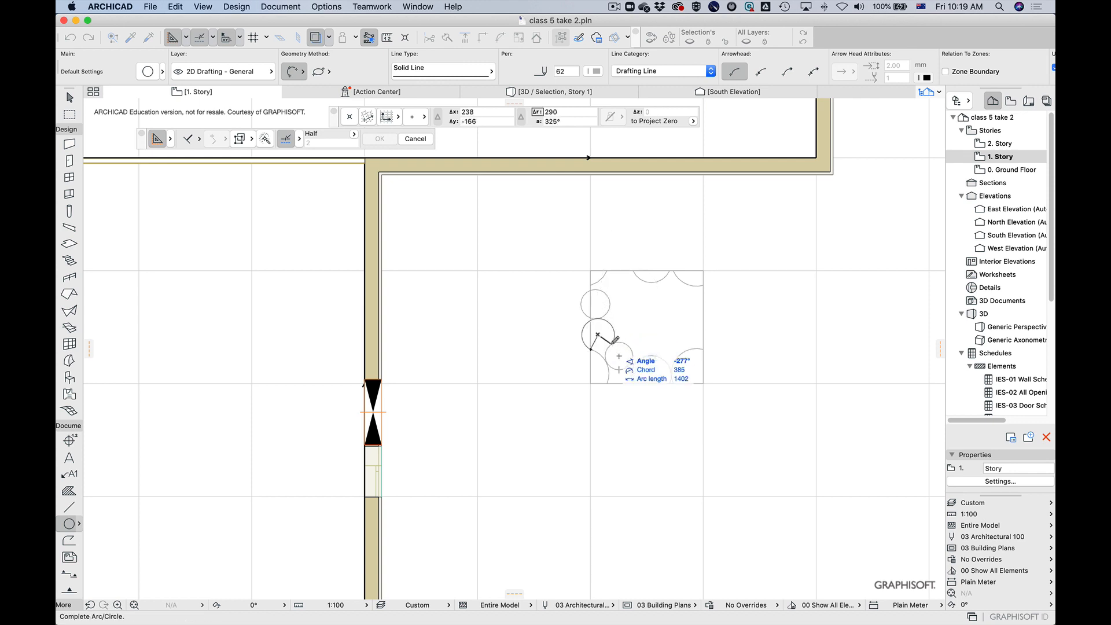
pyautogui.click(611, 341)
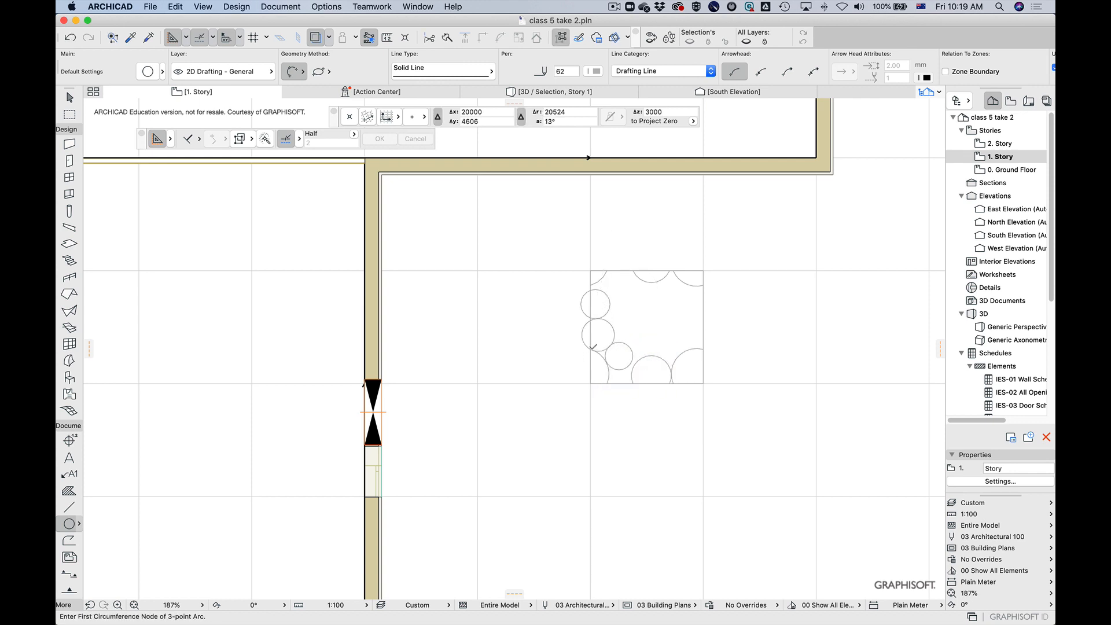
# Step: Split the two circles on the left edge along that edge, keeping the arcs outside the square selected
pyautogui.click(613, 326)
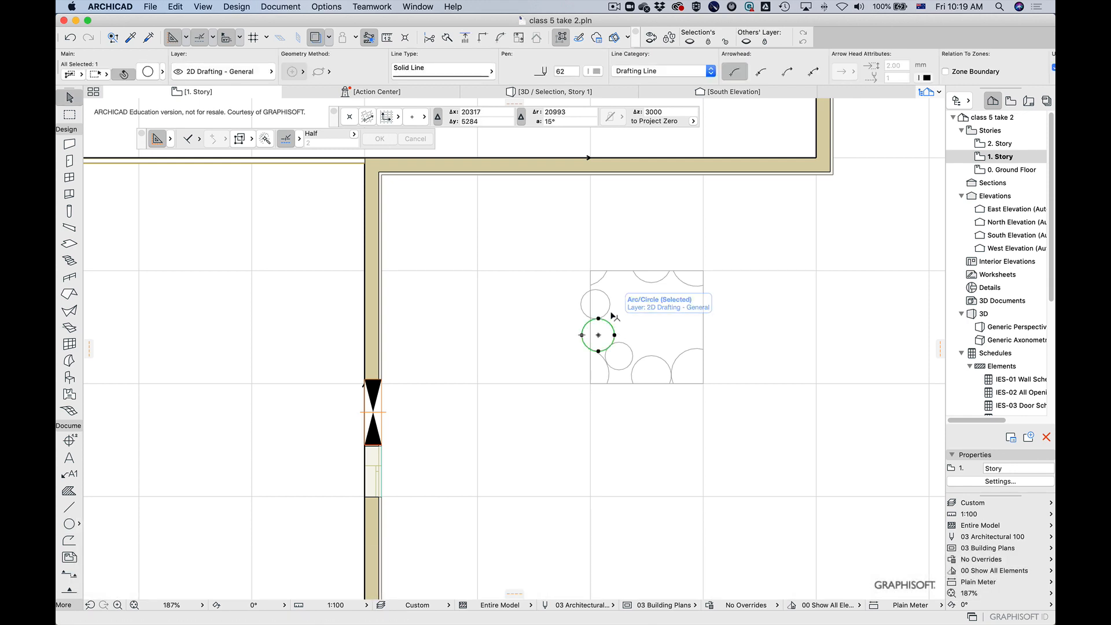
pyautogui.keyDown('shift'); pyautogui.click(609, 310); pyautogui.keyUp('shift')
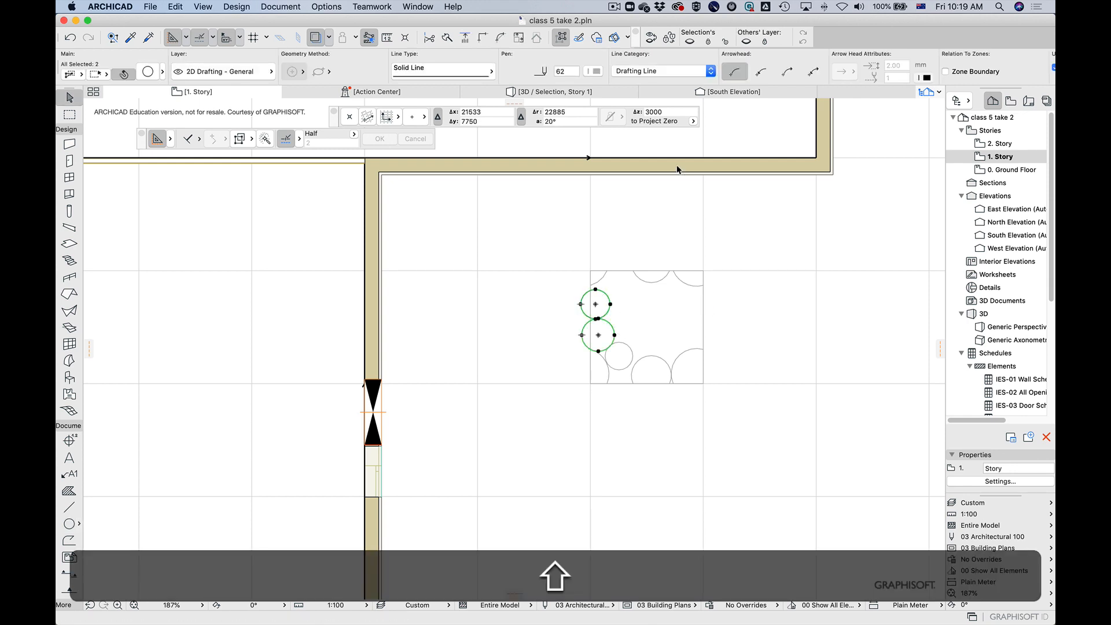
pyautogui.click(444, 39)
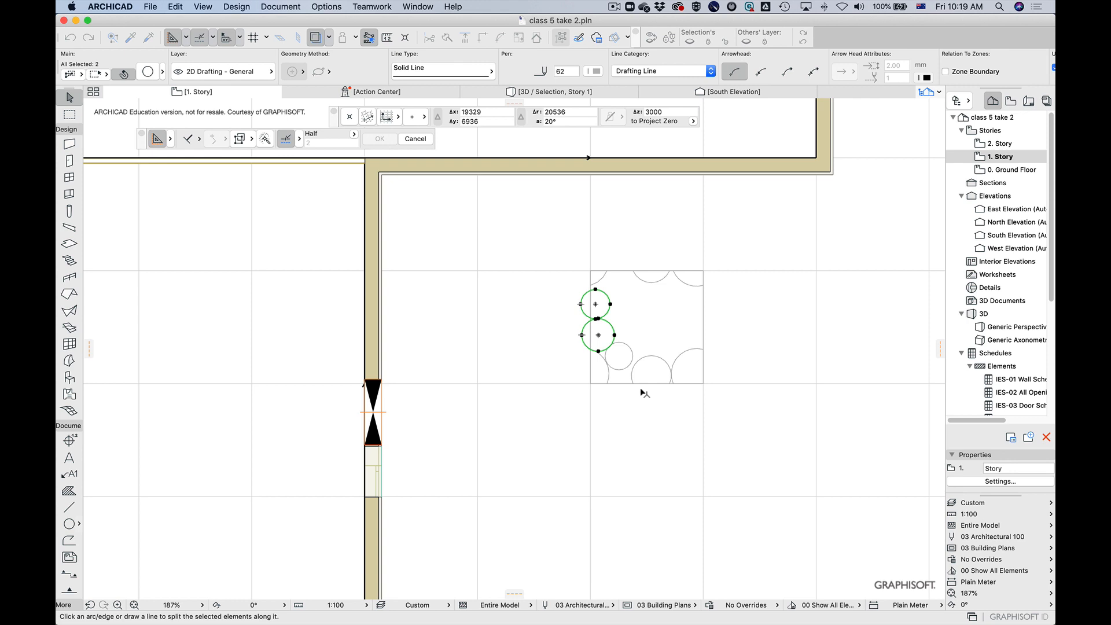
pyautogui.click(591, 378)
pyautogui.click(521, 337)
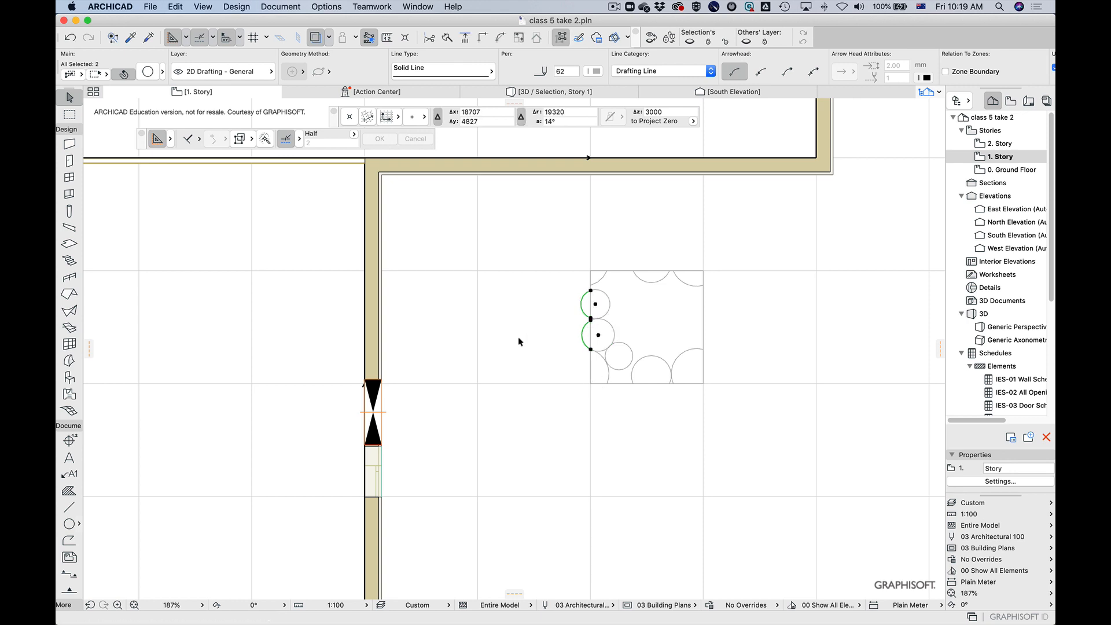
# Step: Move the two split-off outer arcs horizontally so that their ends sit on the square's right edge, and deselect them
pyautogui.click(591, 292)
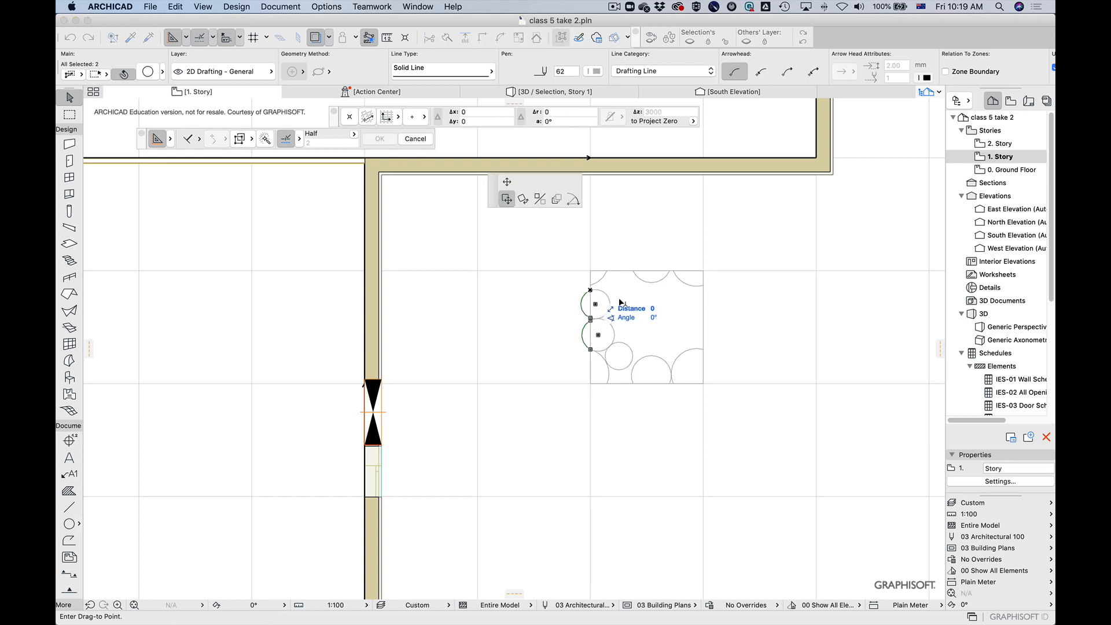
pyautogui.press('shift')
pyautogui.keyDown('shift'); pyautogui.click(708, 300); pyautogui.keyUp('shift')
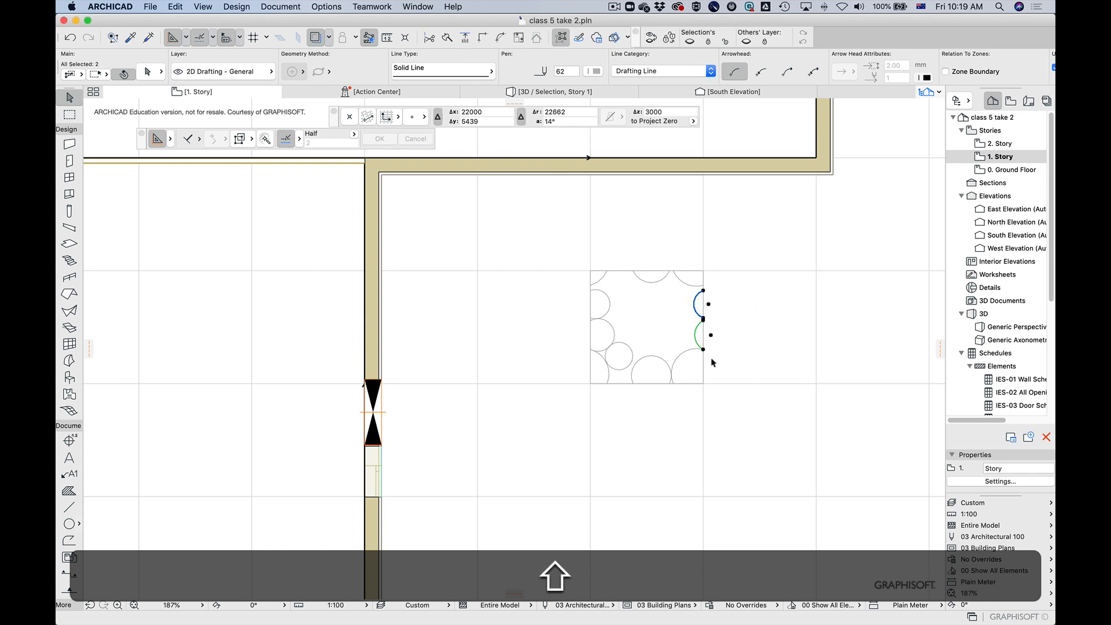
pyautogui.click(730, 405)
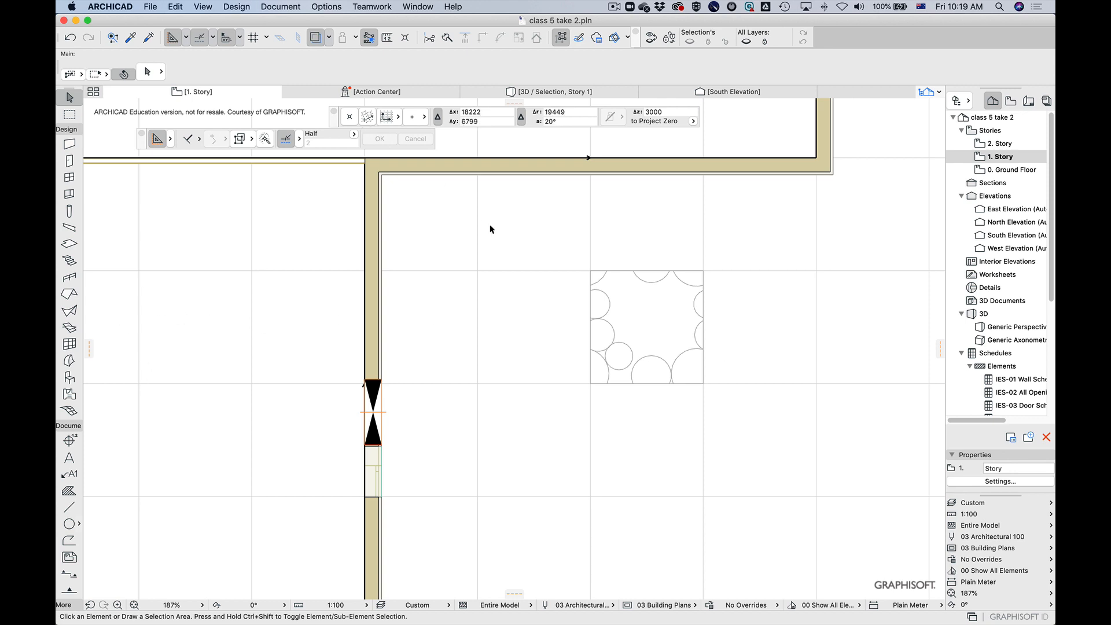
# Step: Draw a three-point circle with a radius of about 330 mm touching the small lower-left circle and the lower-edge arc
pyautogui.click(69, 524)
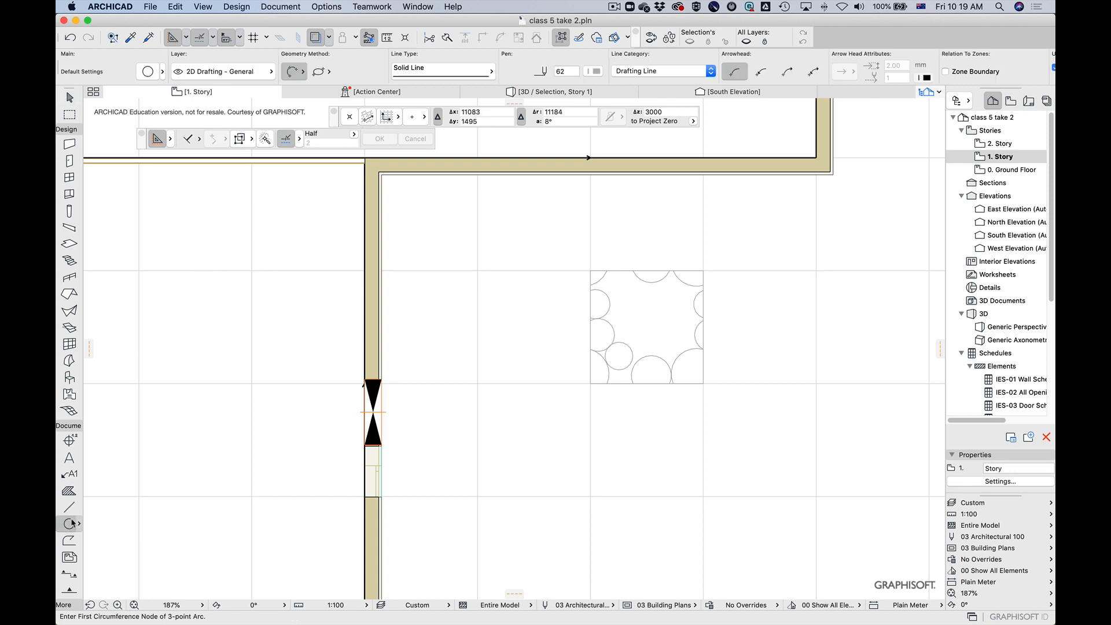
pyautogui.click(632, 349)
pyautogui.click(645, 356)
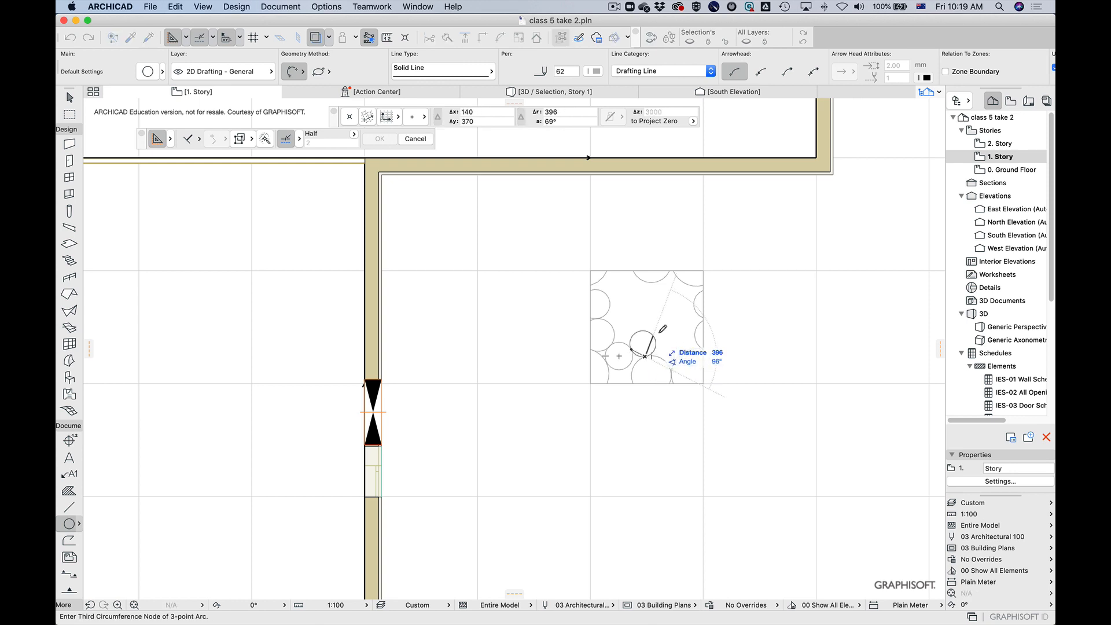
pyautogui.click(663, 322)
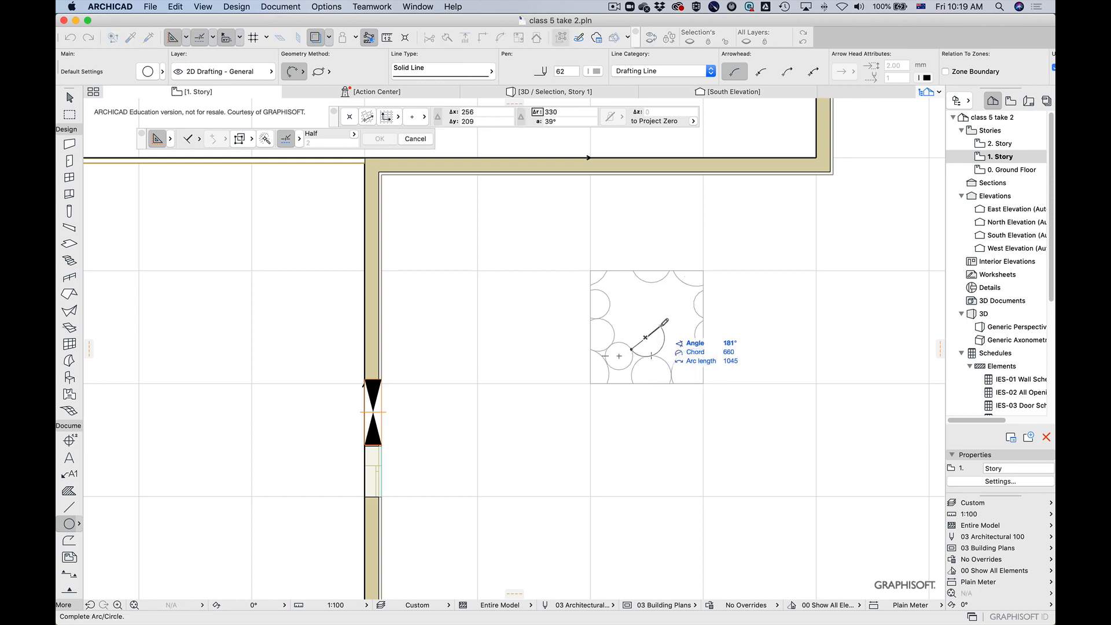
pyautogui.click(634, 348)
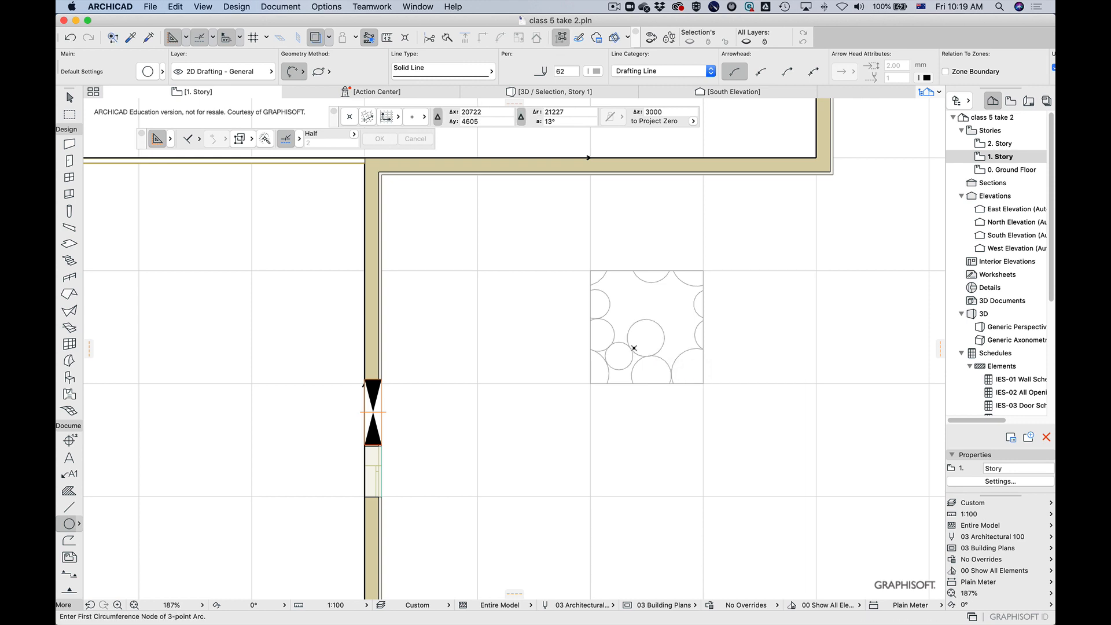
# Step: Draw a three-point circle with a radius of about 164 mm in the gap between the new circle, the lower-edge arc and the lower-right arc
pyautogui.click(678, 357)
pyautogui.click(665, 360)
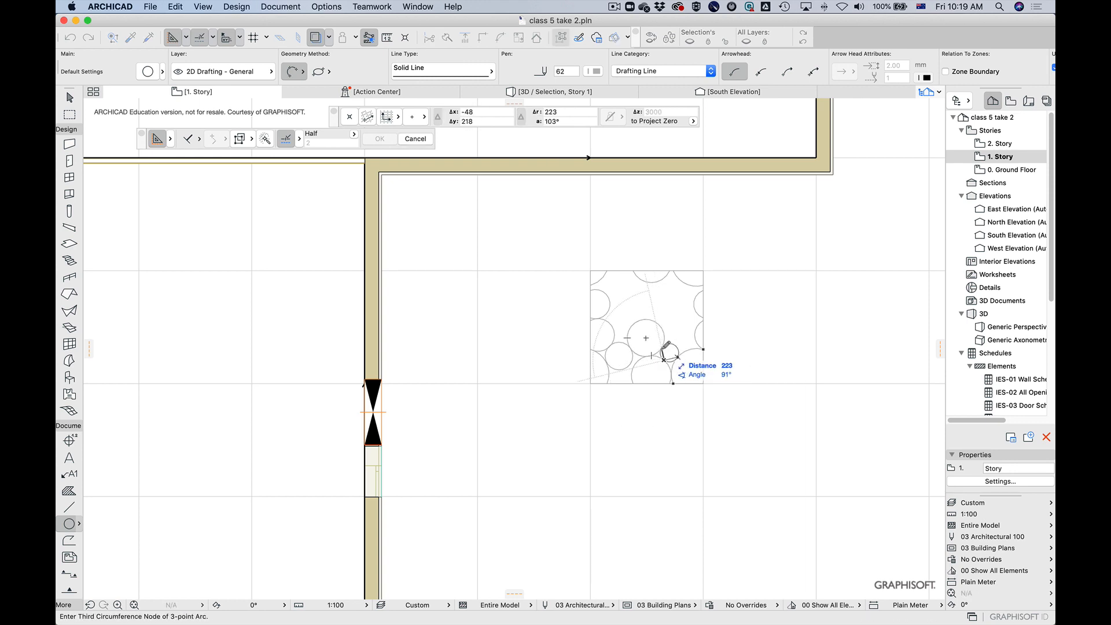
pyautogui.click(664, 348)
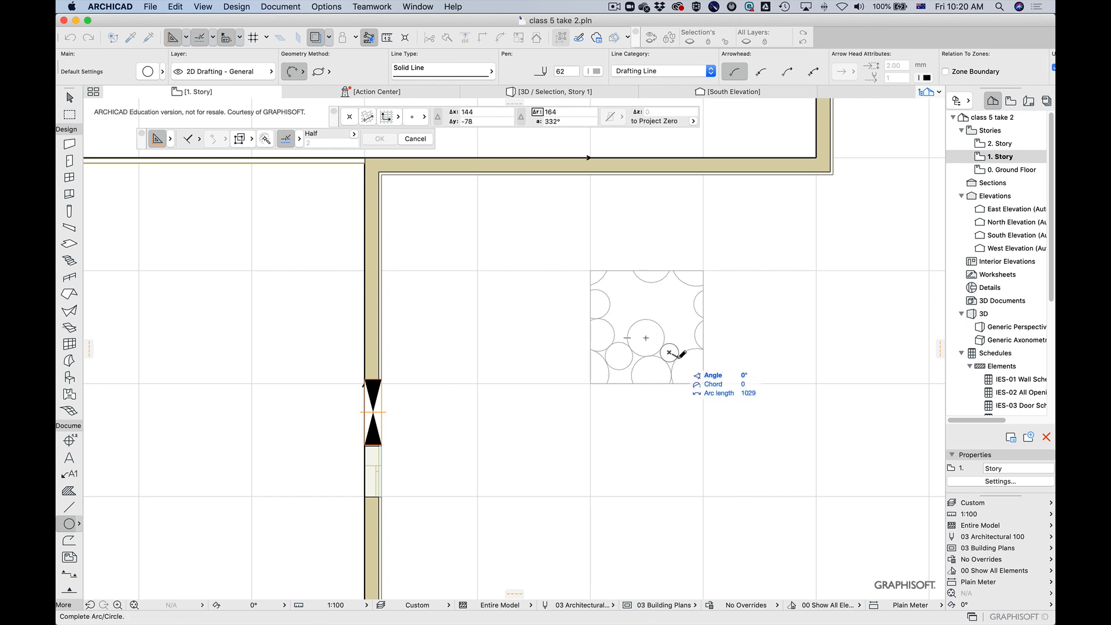
pyautogui.click(676, 358)
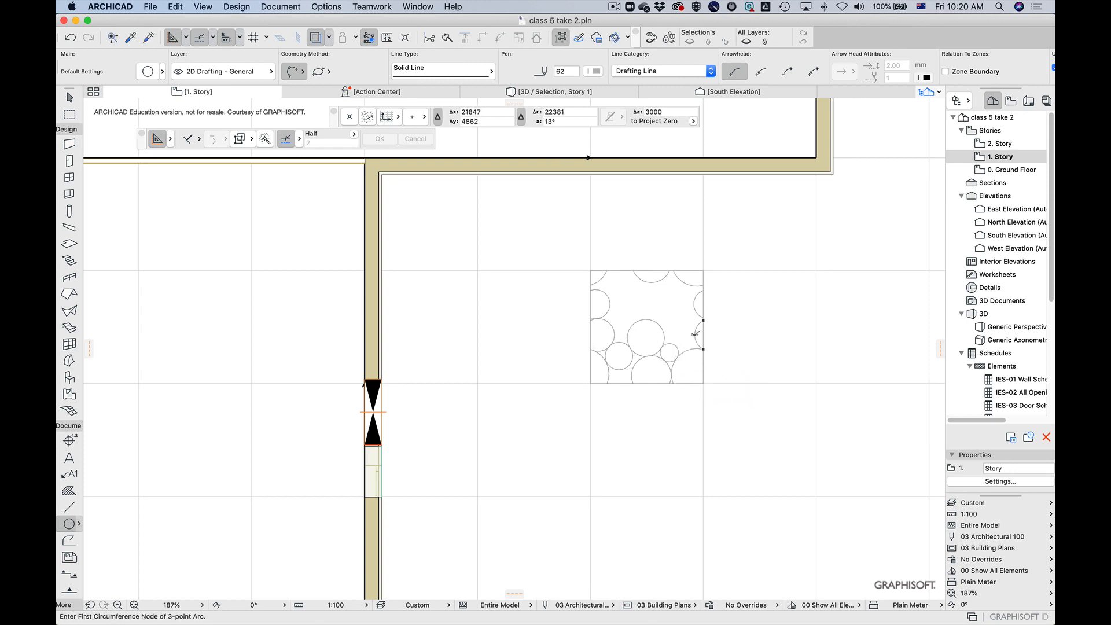
# Step: Draw a three-point arc with a radius of about 194 mm between the lower right-edge arc and the smallest circle
pyautogui.click(696, 334)
pyautogui.click(671, 352)
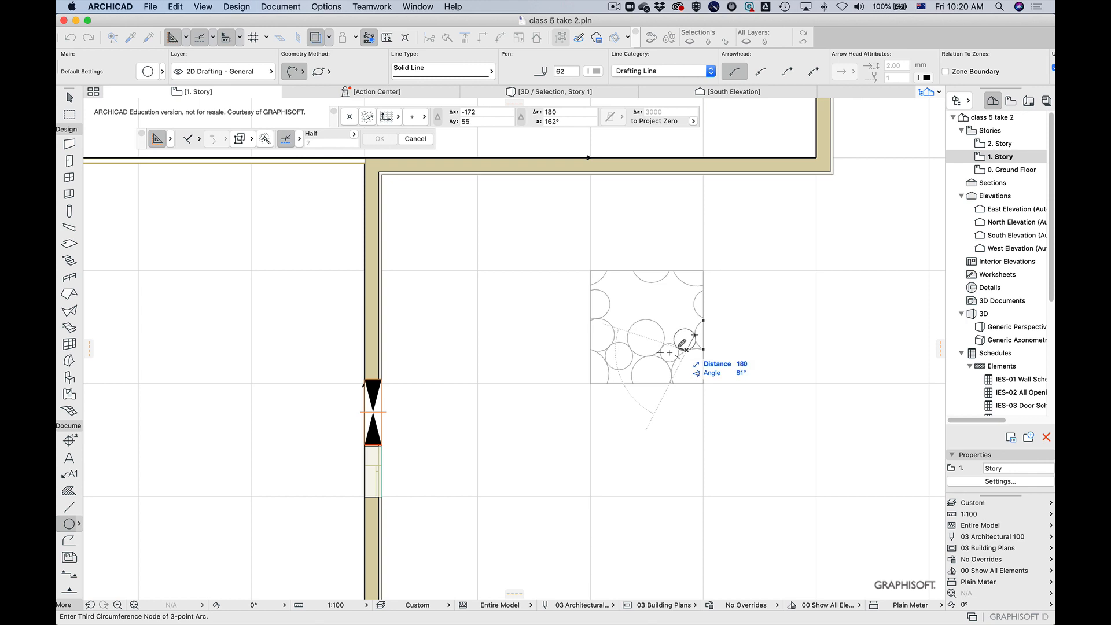
pyautogui.click(679, 347)
pyautogui.click(680, 346)
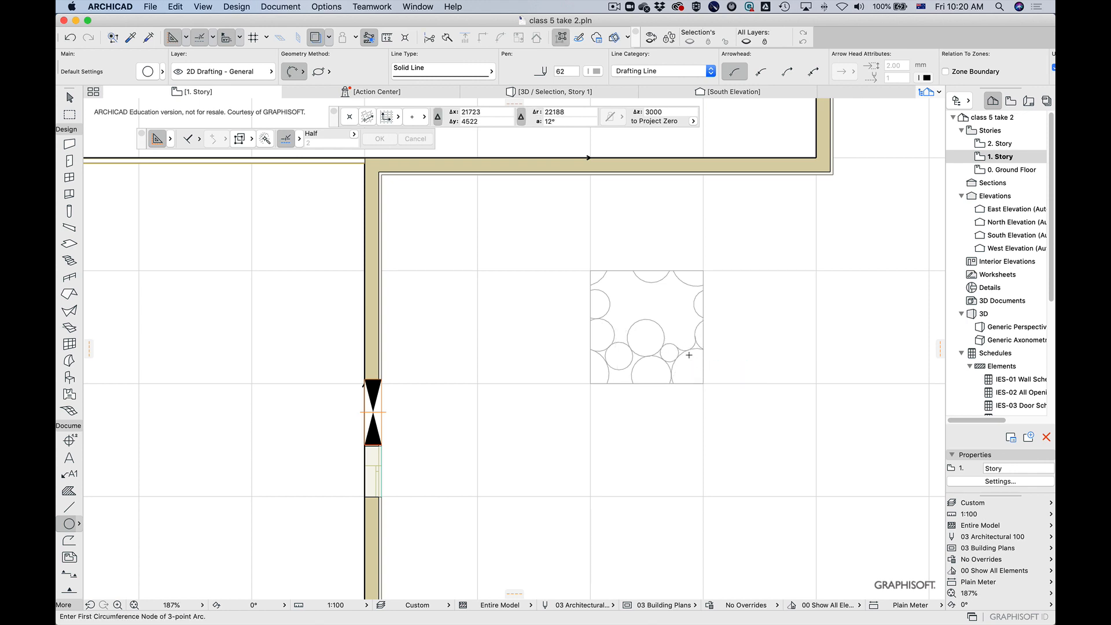
pyautogui.press('Escape')
# Step: Stretch the open arc from its lower-left end around its center so that it curves over the upper side
pyautogui.click(684, 354)
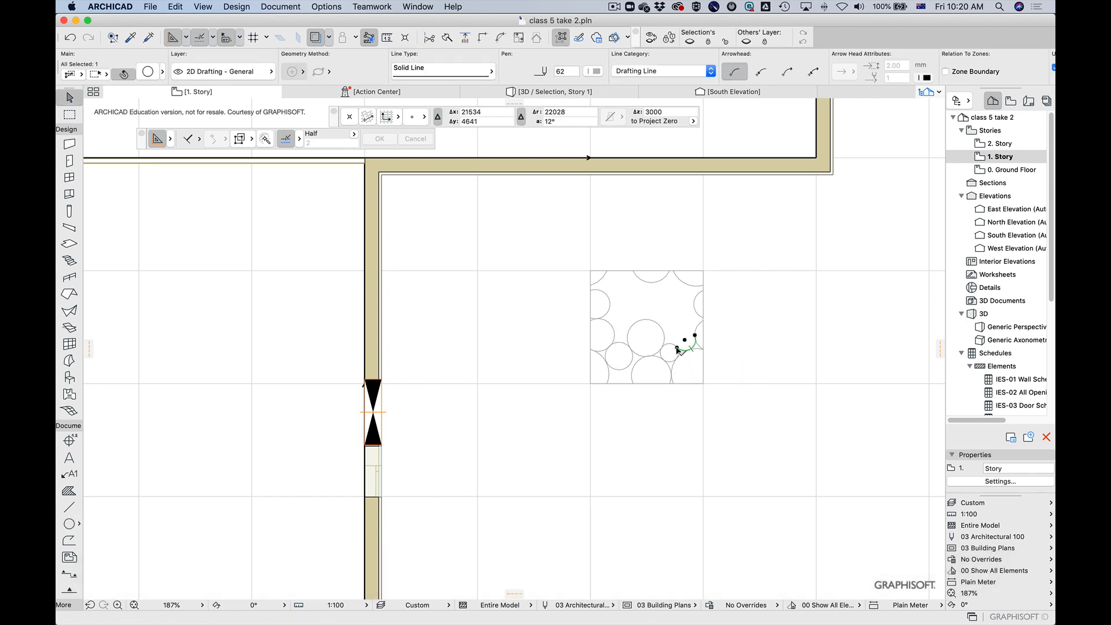
pyautogui.click(677, 349)
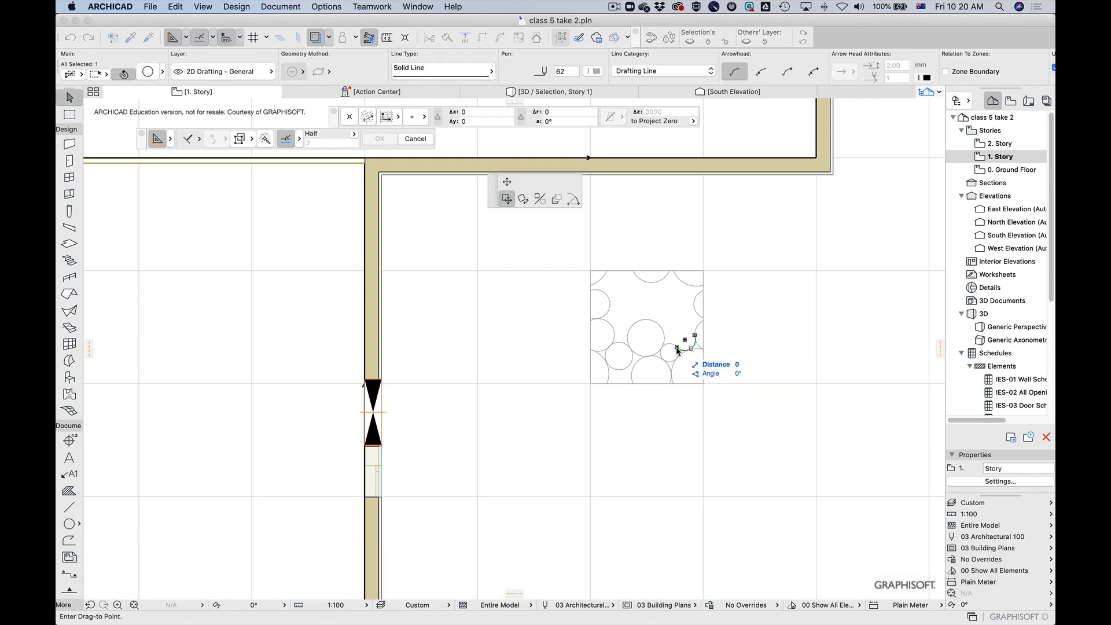
pyautogui.click(573, 200)
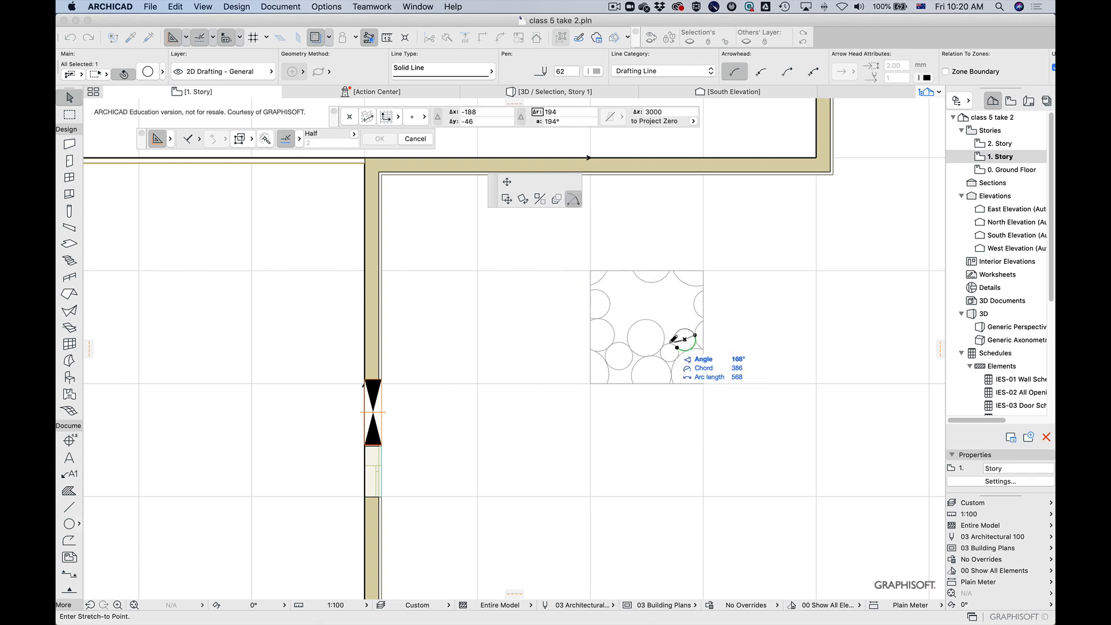
pyautogui.click(678, 347)
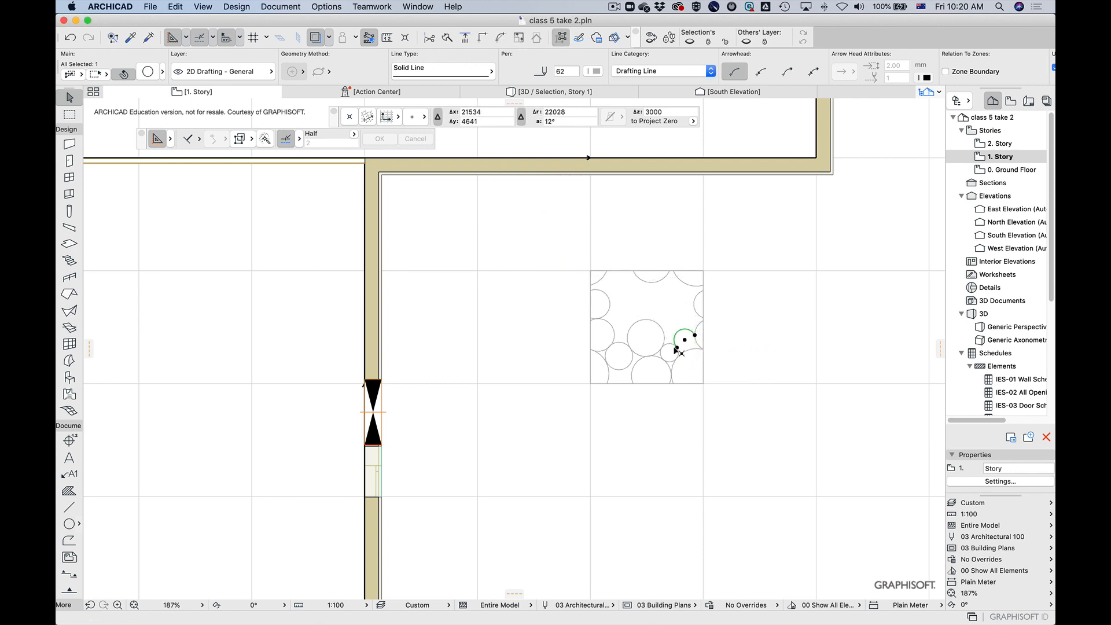
# Step: Stretch the open arc's end around its center to close it into a full circle with a radius of about 194 mm
pyautogui.click(684, 340)
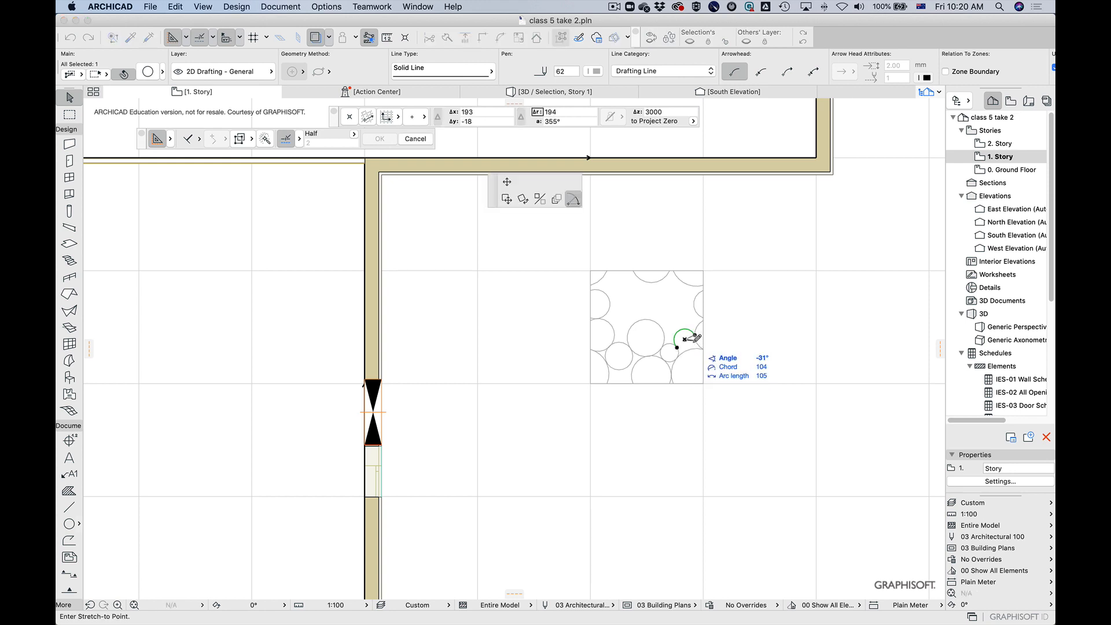
pyautogui.click(677, 348)
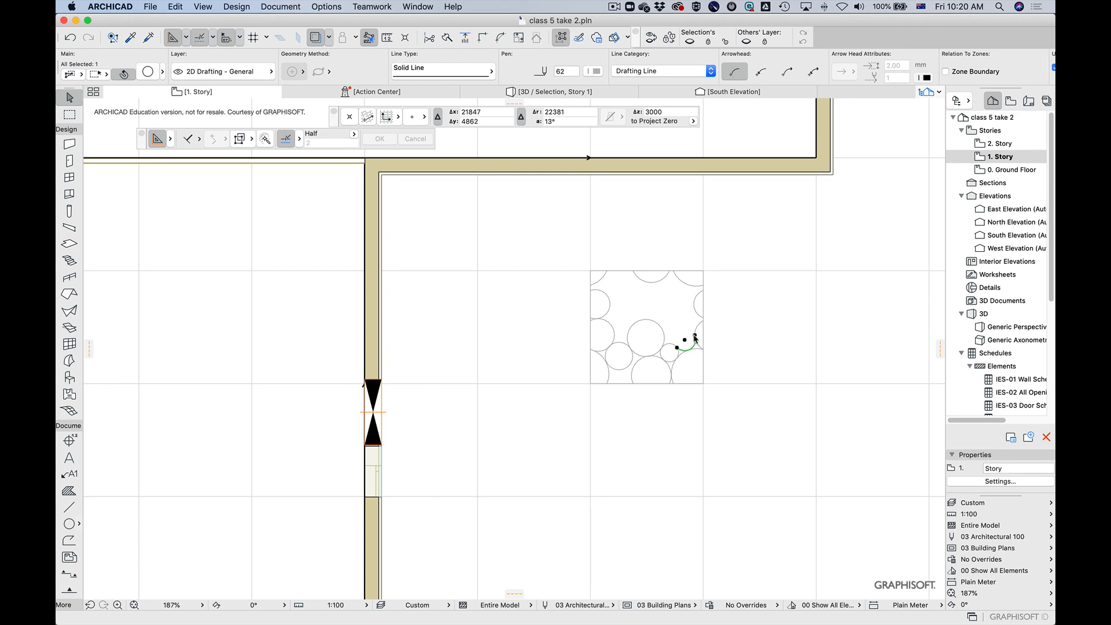
pyautogui.click(696, 338)
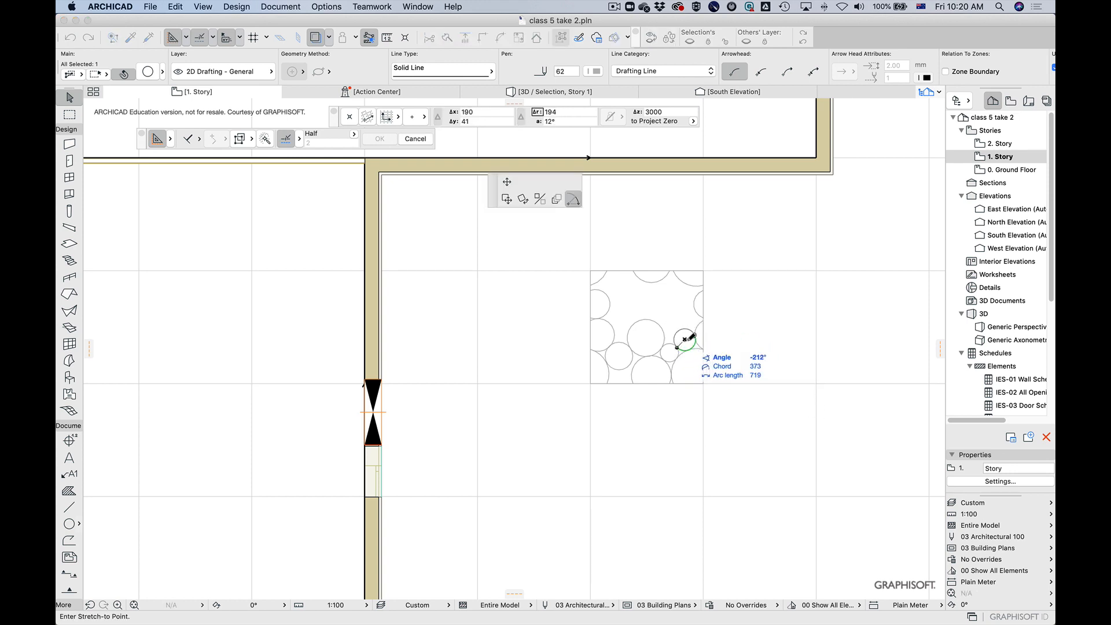
pyautogui.click(694, 335)
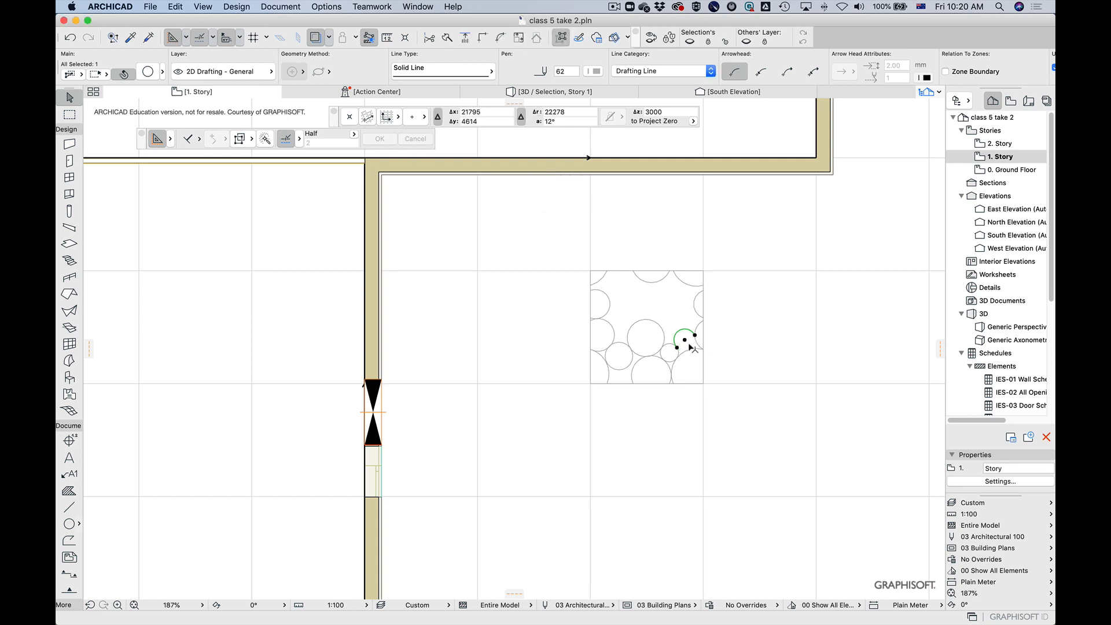
pyautogui.click(695, 338)
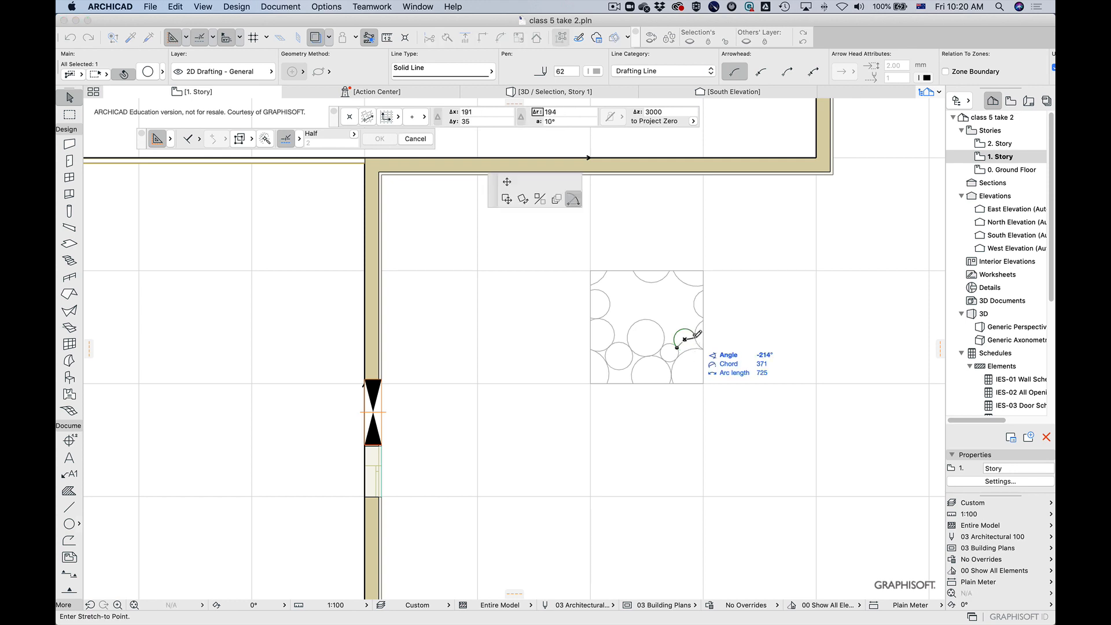
pyautogui.click(678, 347)
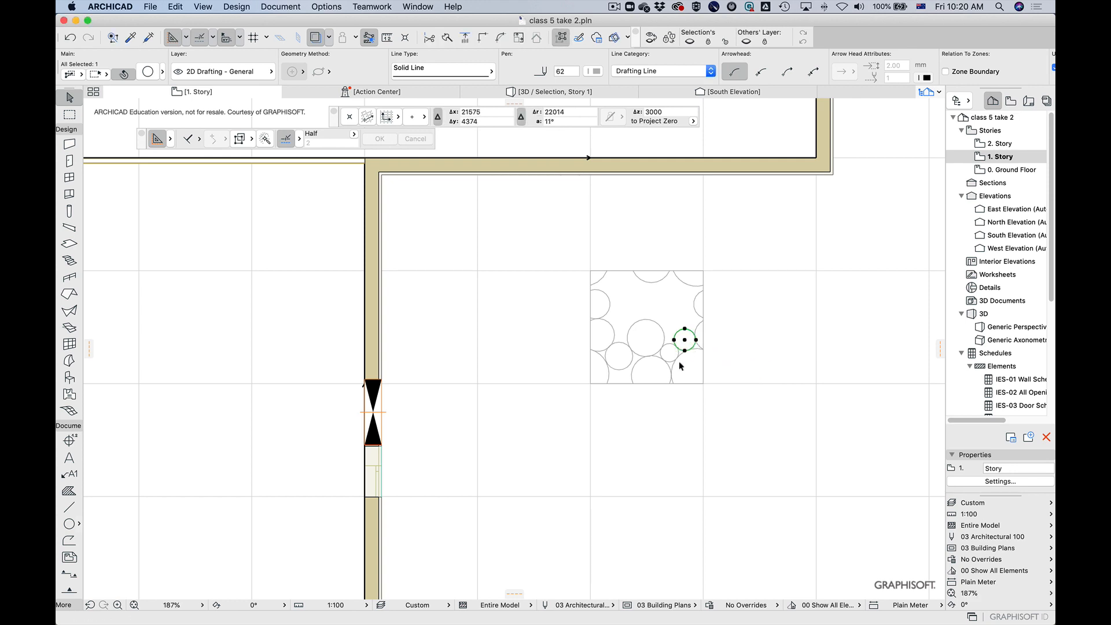
pyautogui.click(677, 317)
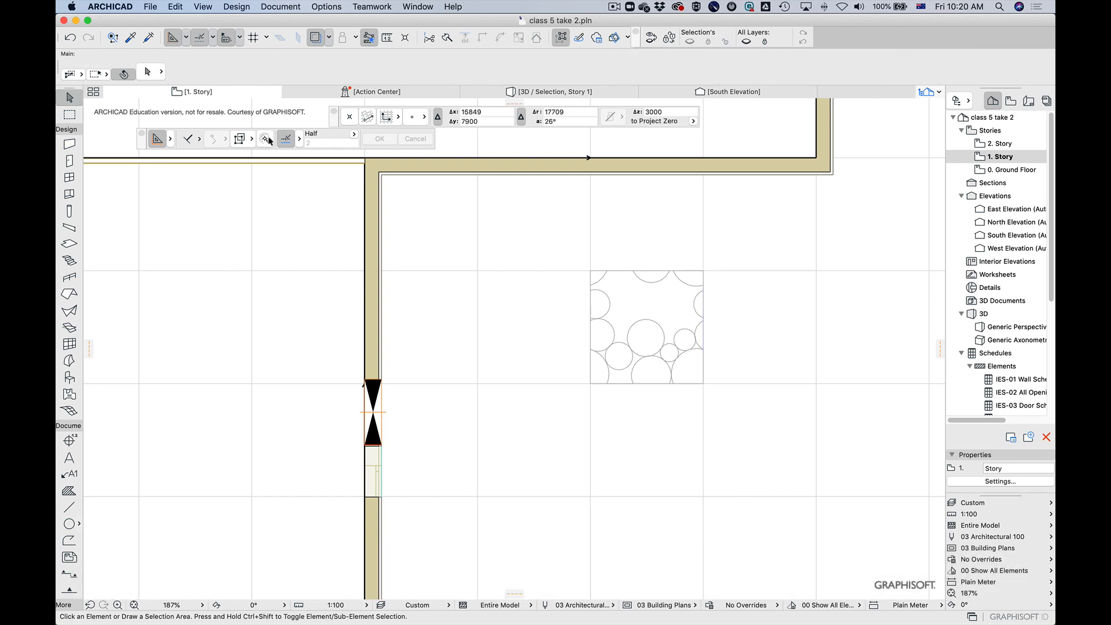
# Step: Draw a three-point circle with a radius of about 451 mm touching the 330 mm circle, the upper right-edge arc and the upper-edge arc
pyautogui.press('alt')
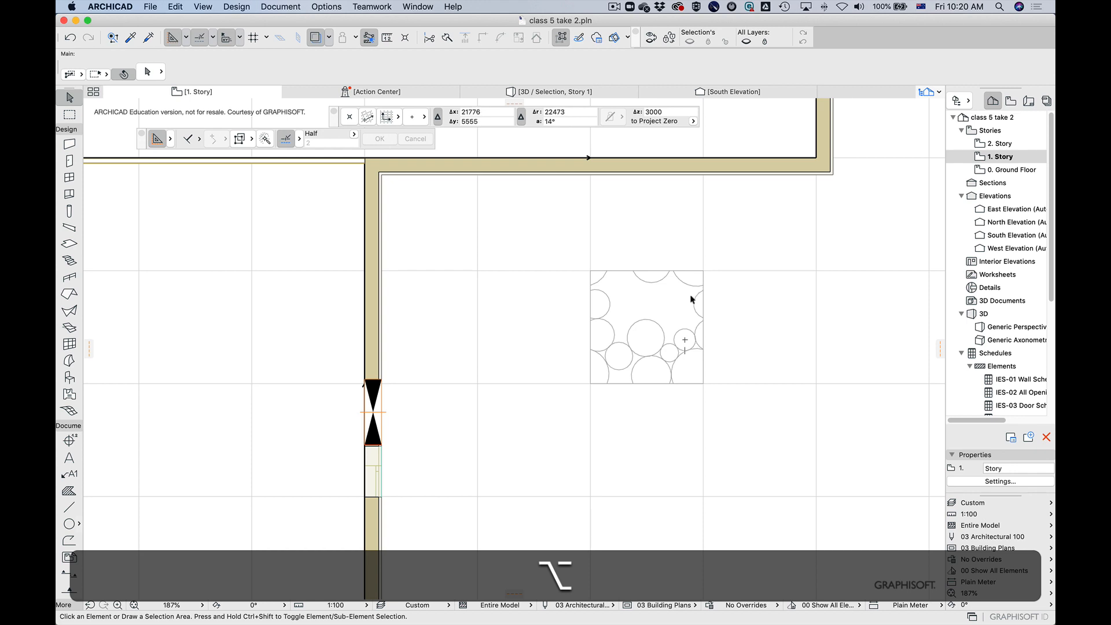
pyautogui.keyDown('alt'); pyautogui.click(662, 326); pyautogui.keyUp('alt')
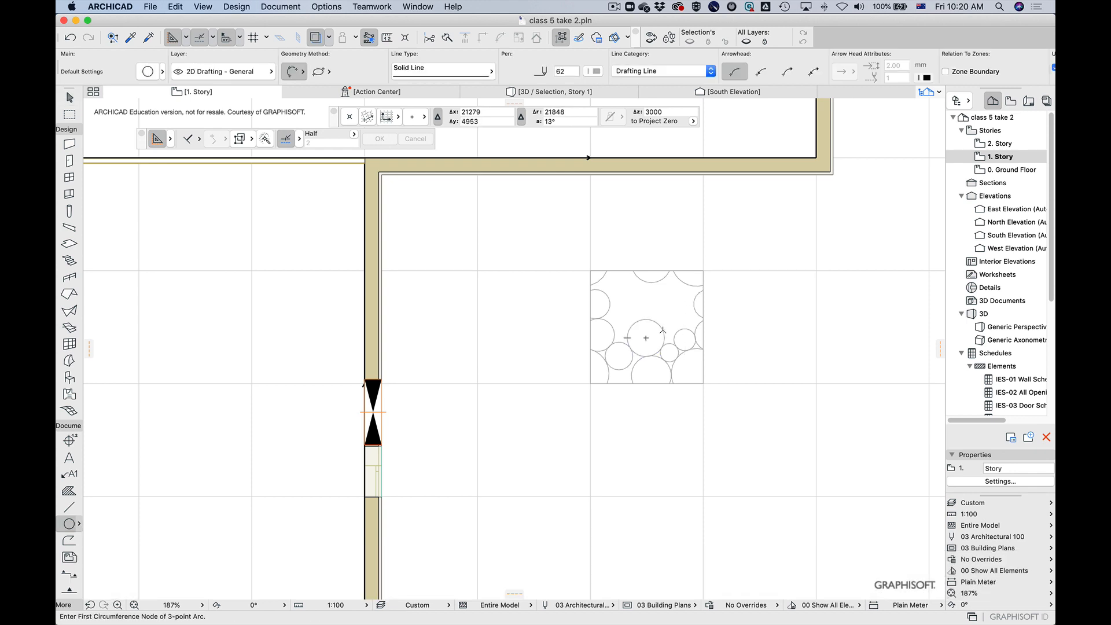
pyautogui.click(662, 327)
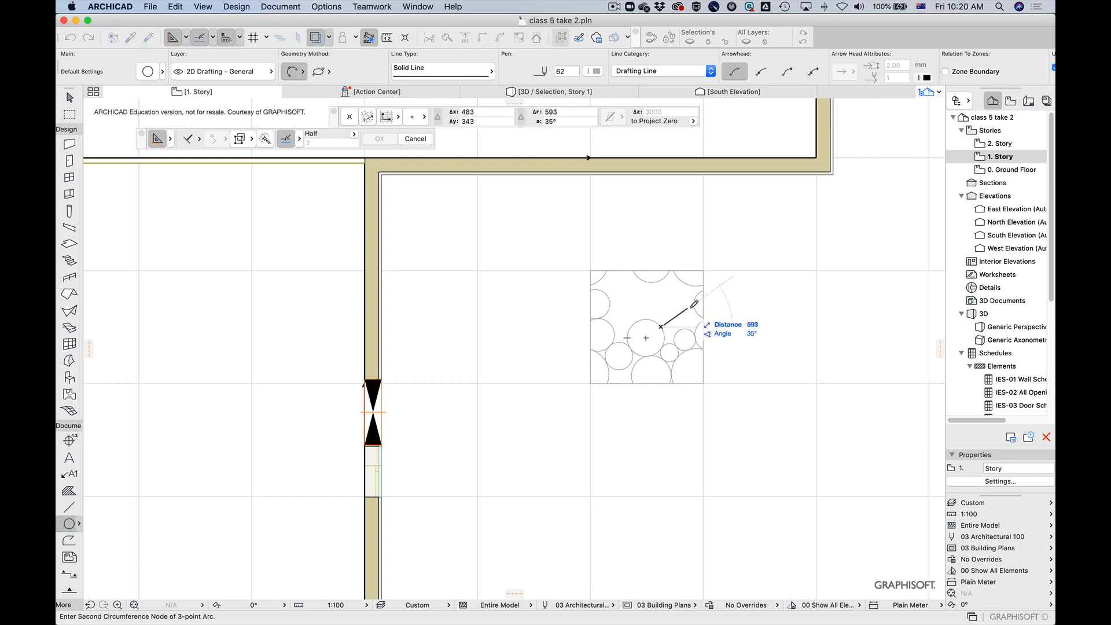
pyautogui.click(678, 297)
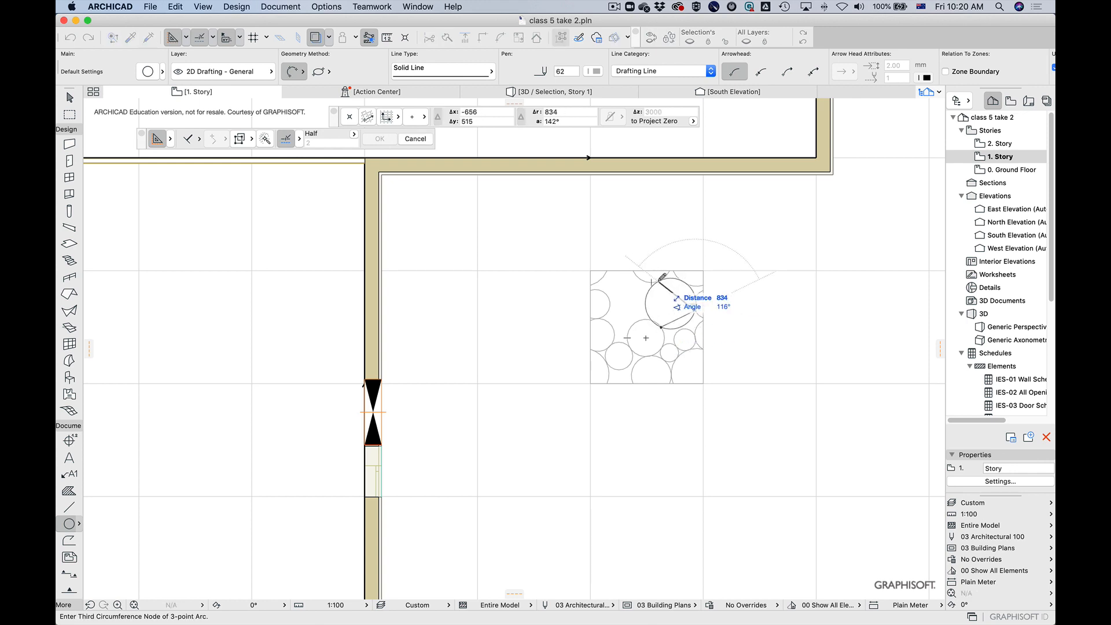
pyautogui.click(659, 287)
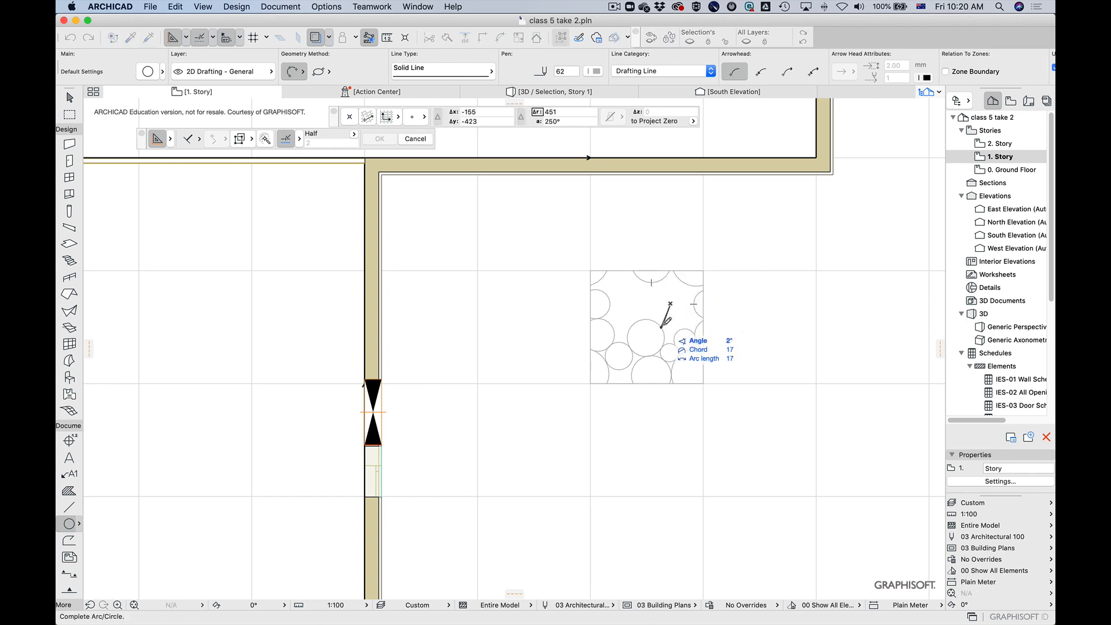
pyautogui.click(661, 327)
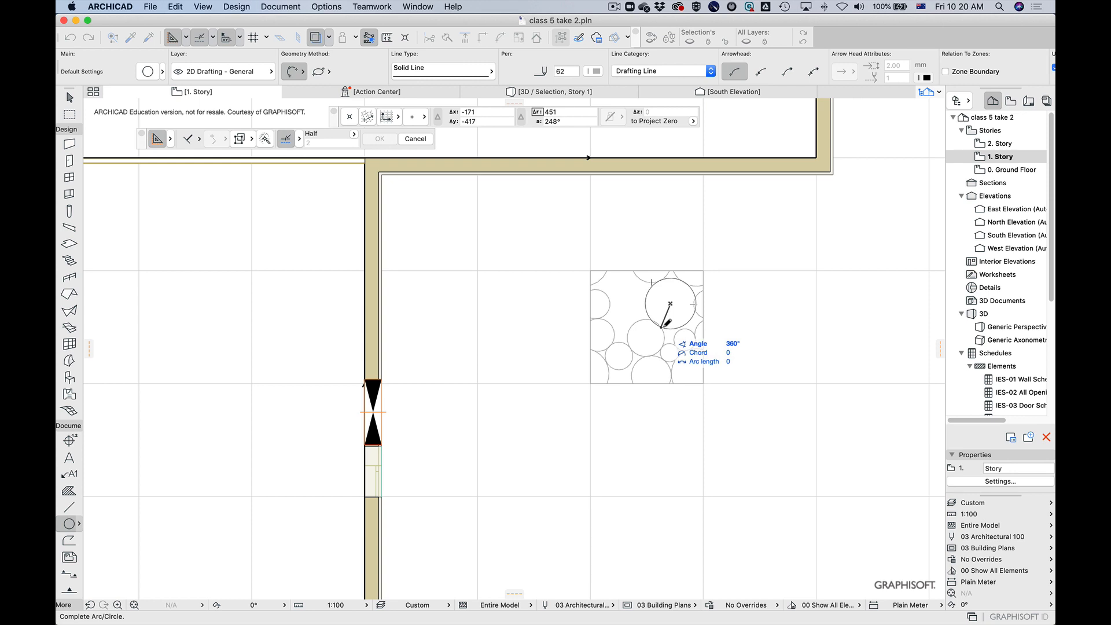
# Step: Draw a three-point circle with a radius of about 326 mm between the largest circle and the upper left-edge arc
pyautogui.click(646, 299)
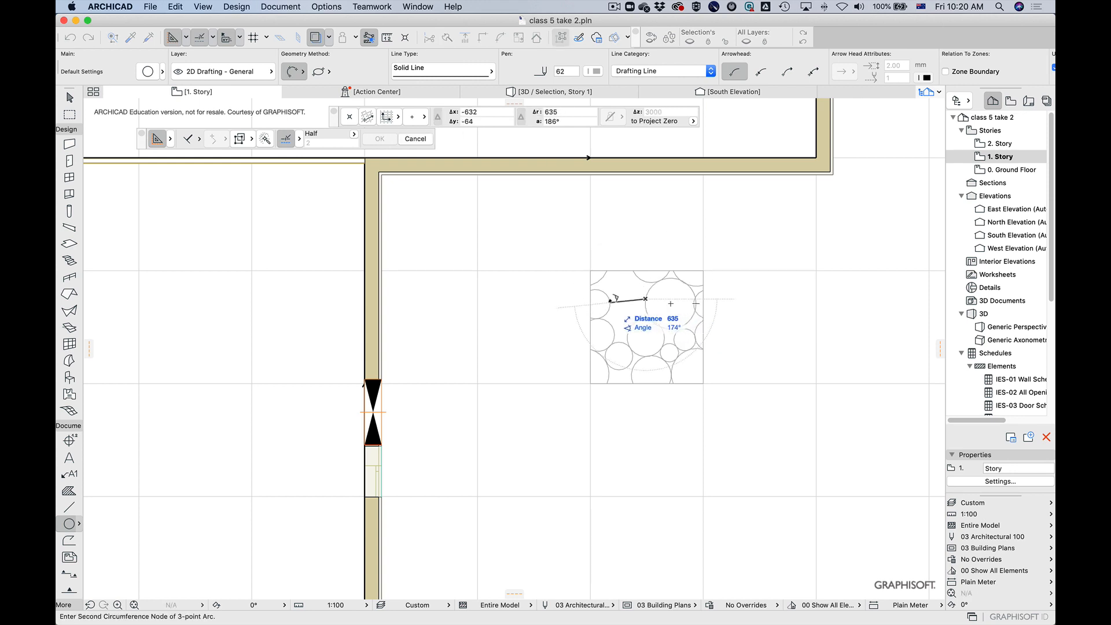
pyautogui.click(609, 304)
pyautogui.click(641, 321)
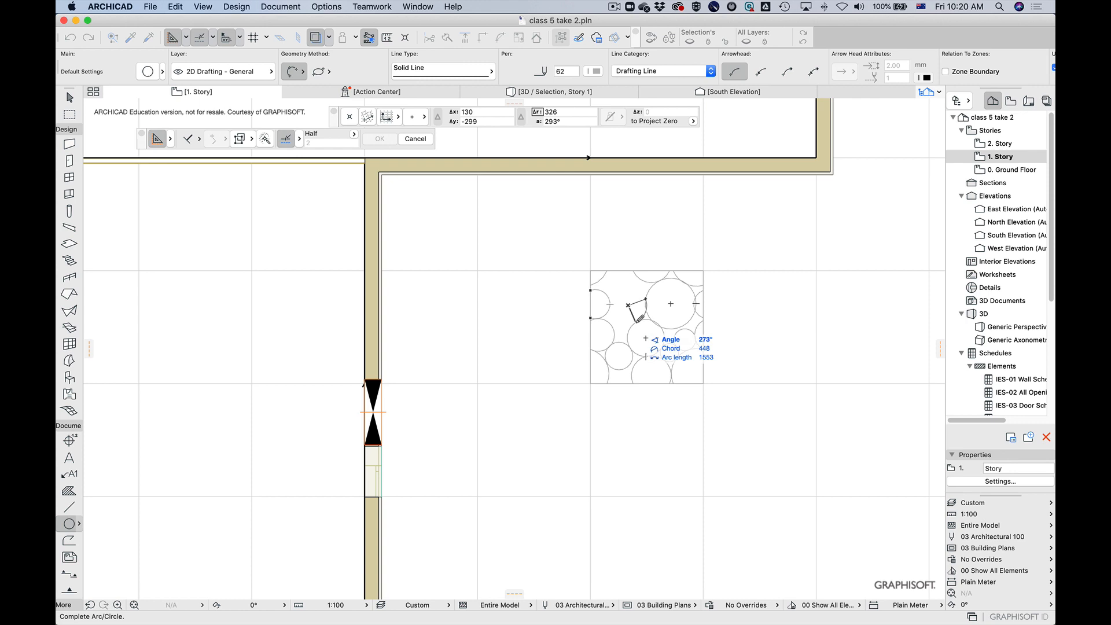
pyautogui.click(651, 294)
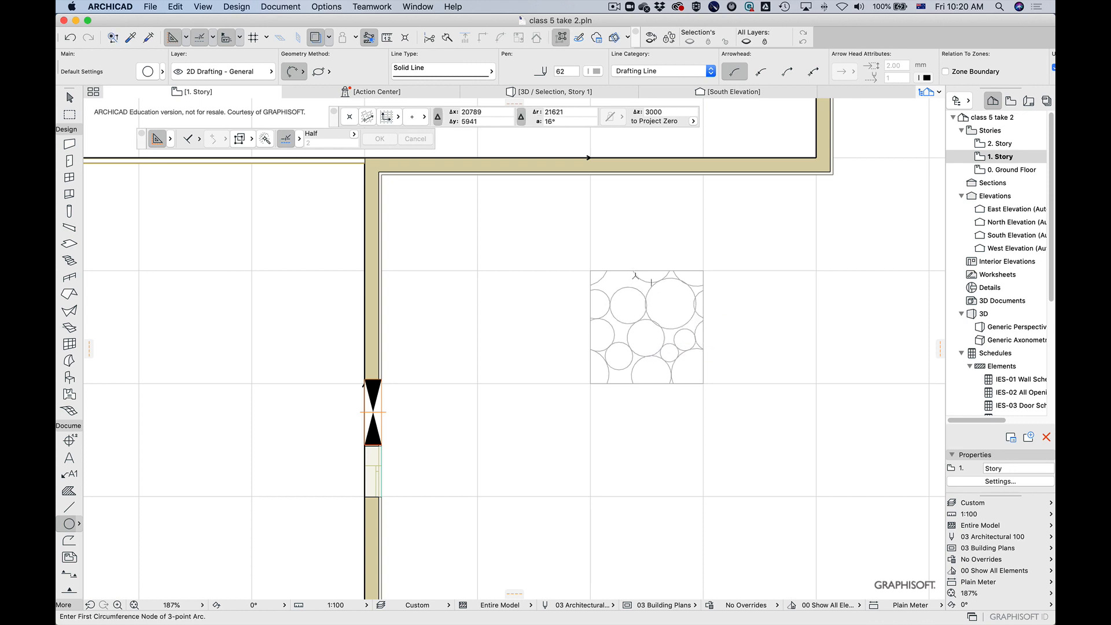
# Step: Draw a three-point circle with a radius of about 191 mm between the upper-left corner arc, the left-edge arc and the 326 mm circle
pyautogui.click(607, 276)
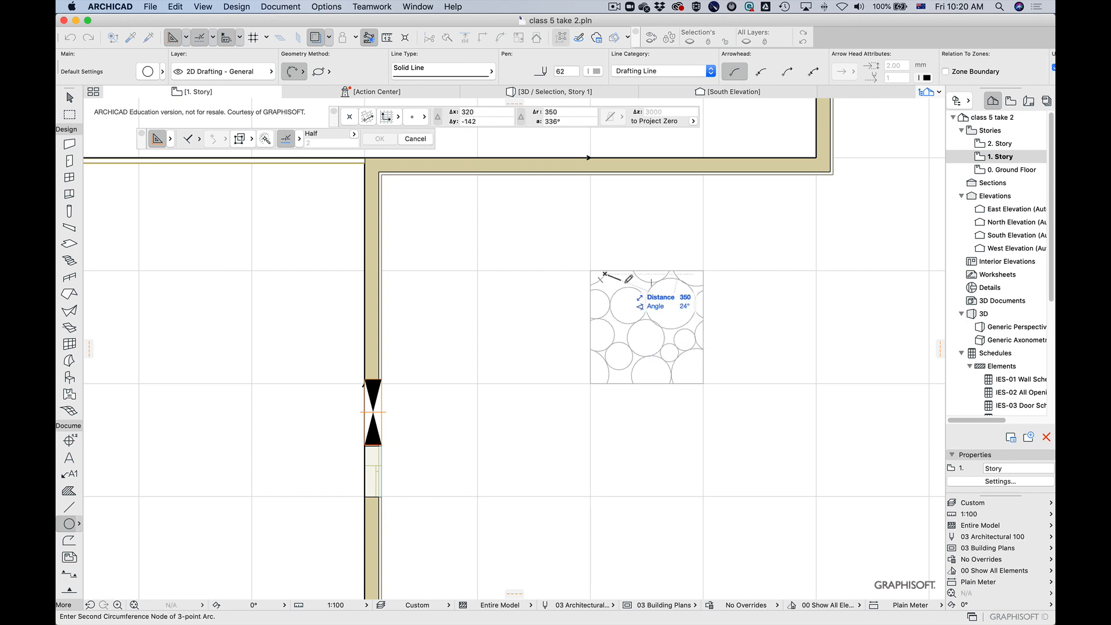
pyautogui.click(604, 291)
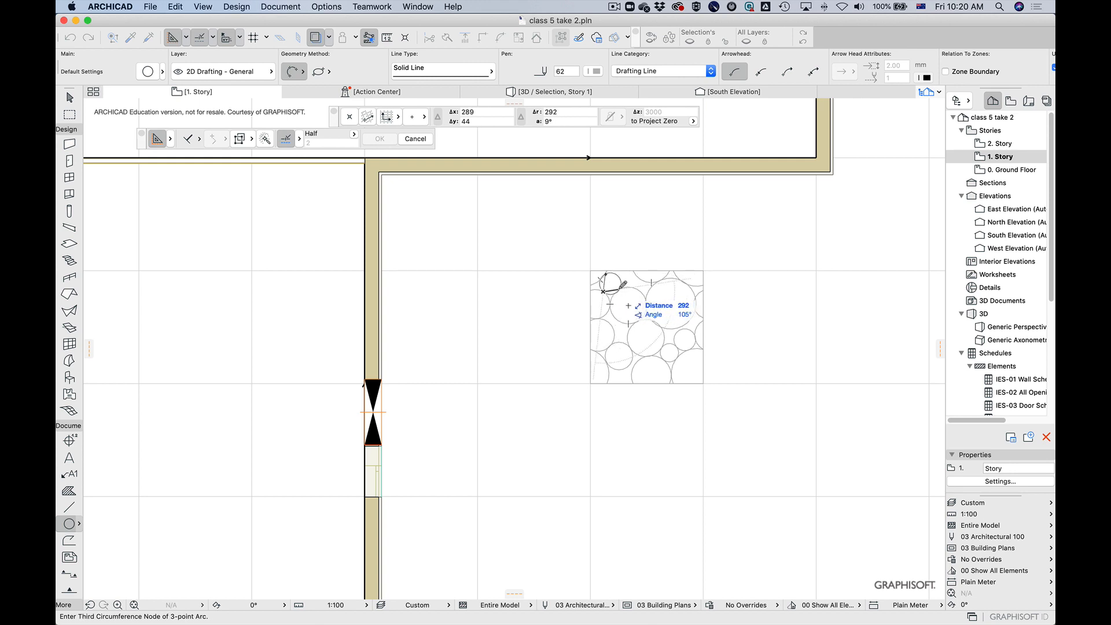
pyautogui.click(612, 272)
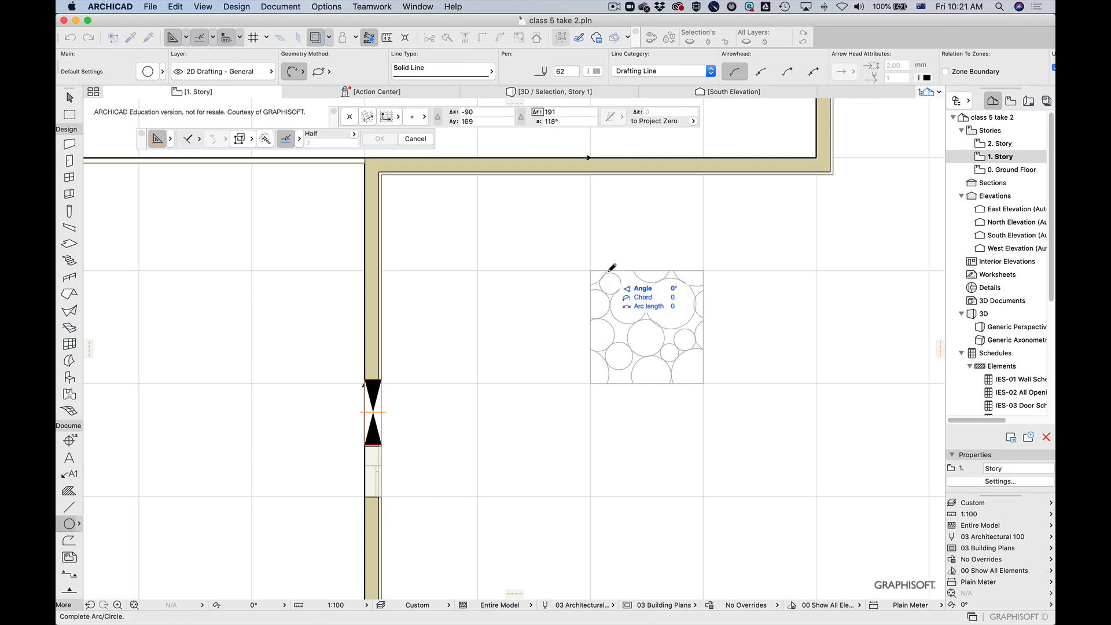
pyautogui.click(610, 270)
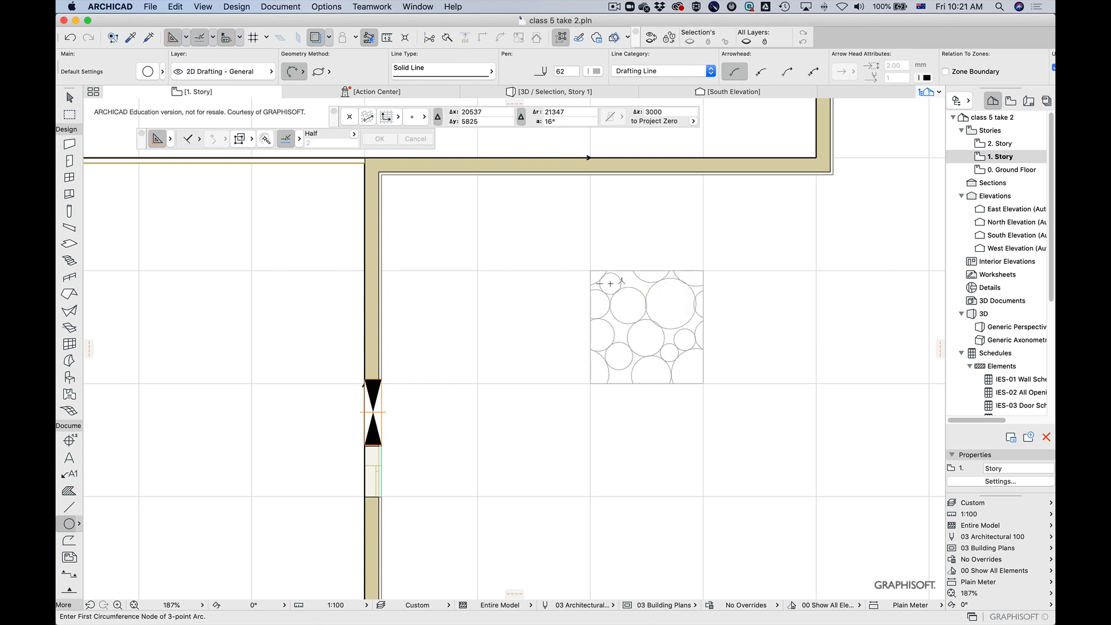
# Step: Draw a three-point circle with a radius of about 124 mm between the 191 mm circle, the 326 mm circle and the upper-edge arc
pyautogui.click(621, 282)
pyautogui.click(628, 286)
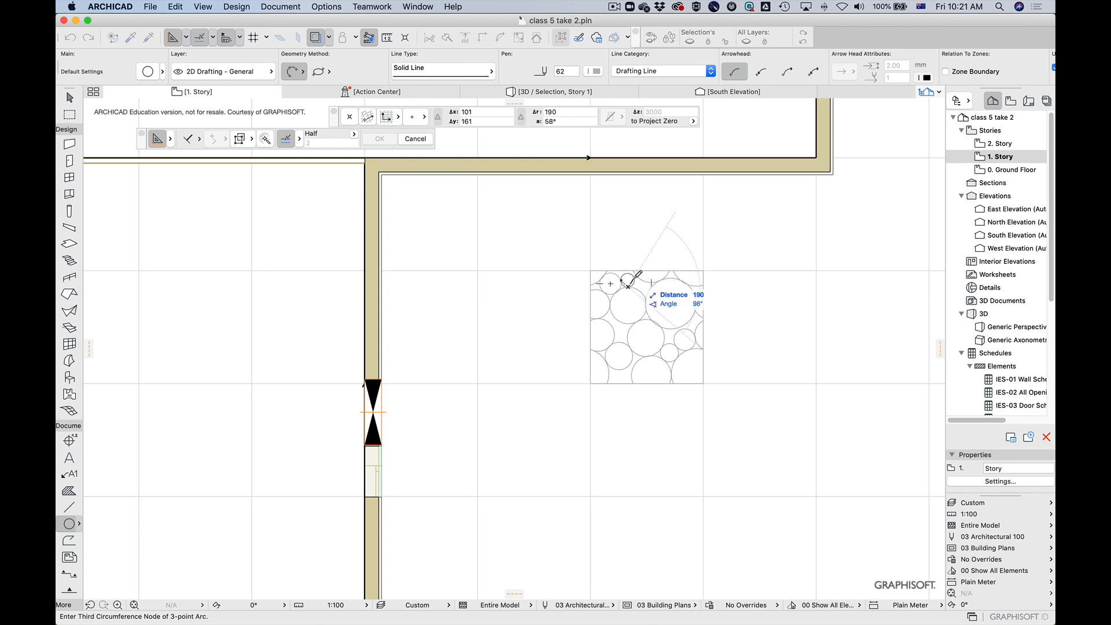
pyautogui.click(636, 280)
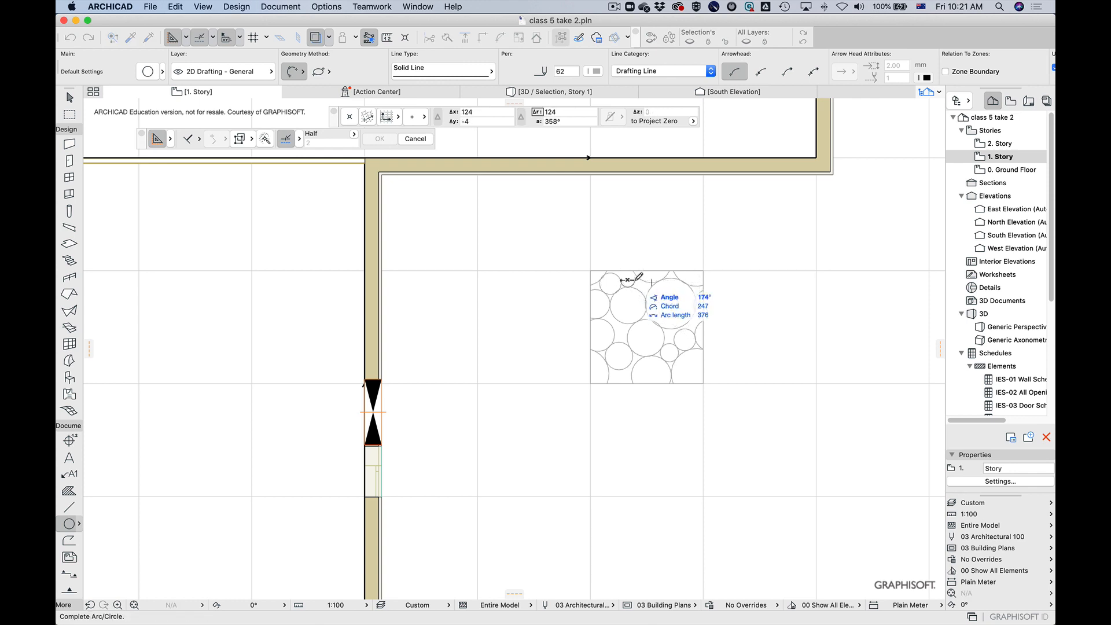
pyautogui.click(637, 283)
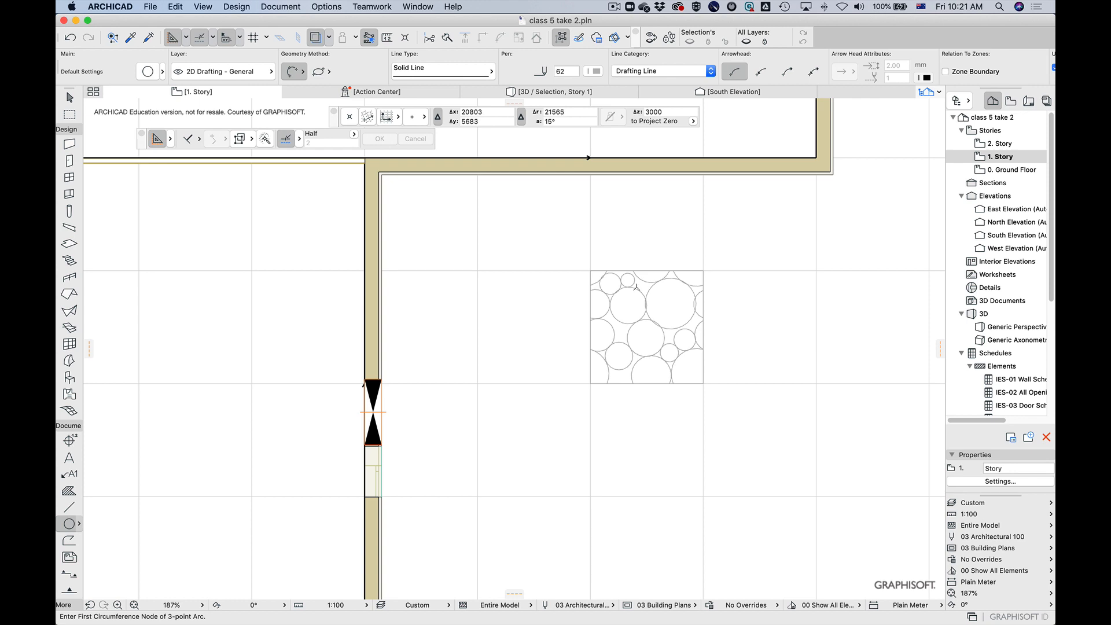
# Step: Draw a tiny three-point circle in the gap between the upper-edge arc, the 326 mm circle and the largest circle
pyautogui.click(641, 281)
pyautogui.click(643, 280)
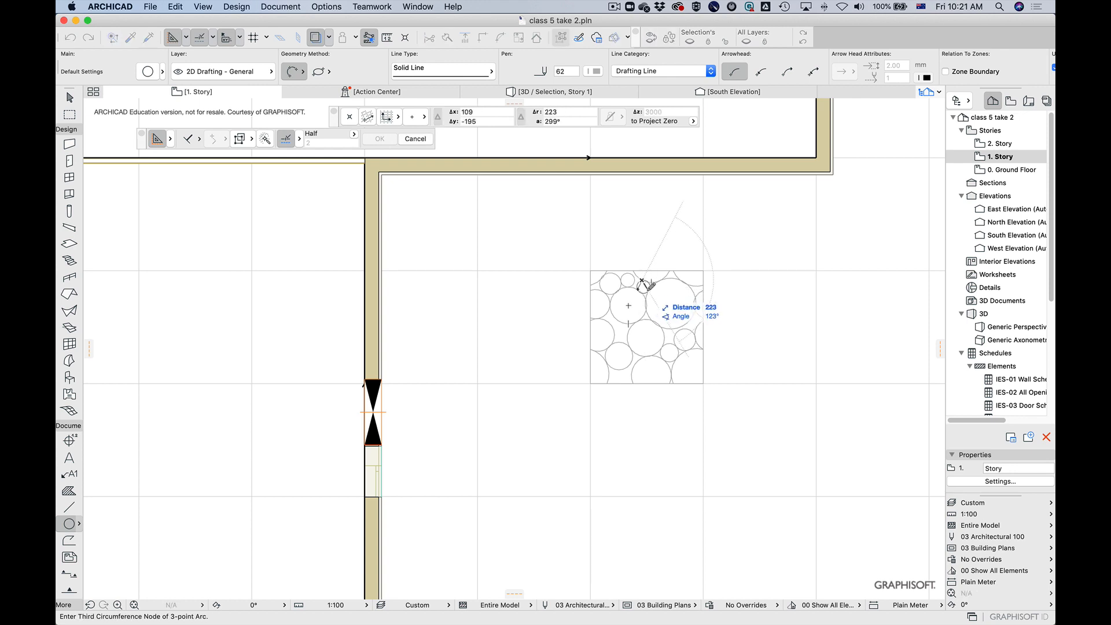
pyautogui.click(641, 285)
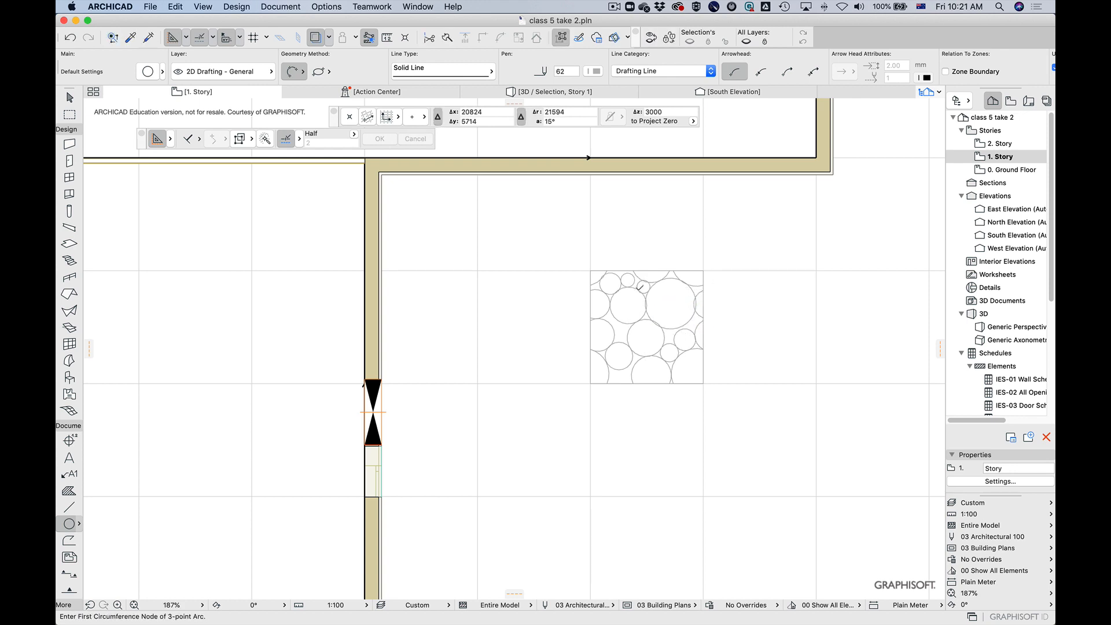
# Step: Draw a three-point circle with a radius of about 156 mm between the lower left-edge arc, the 326 mm circle and the central 330 mm circle
pyautogui.click(614, 333)
pyautogui.click(620, 321)
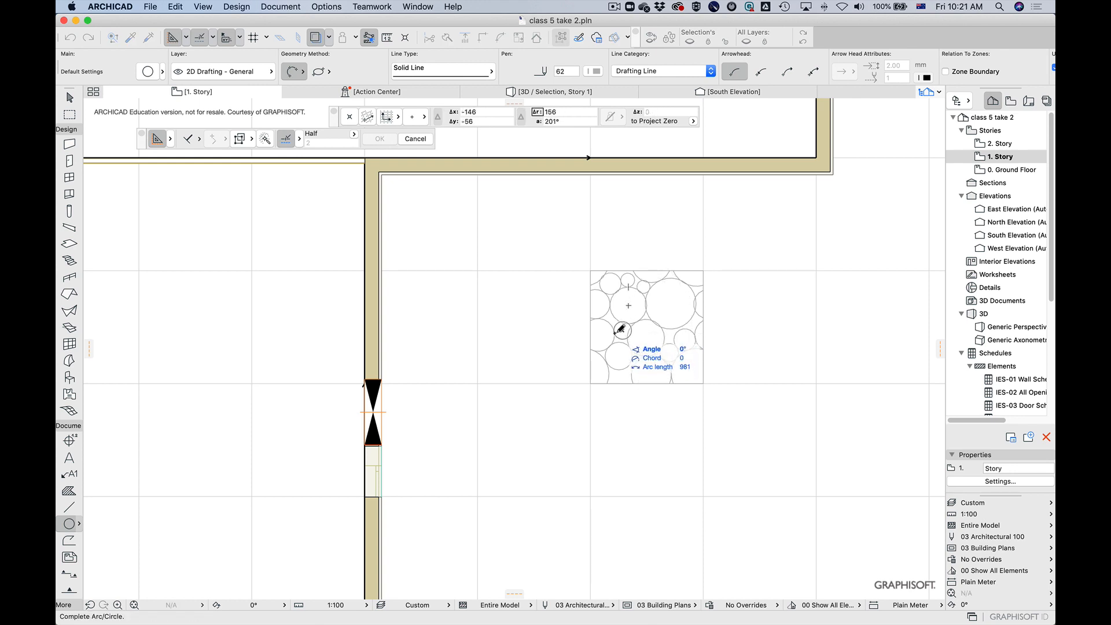
pyautogui.click(630, 333)
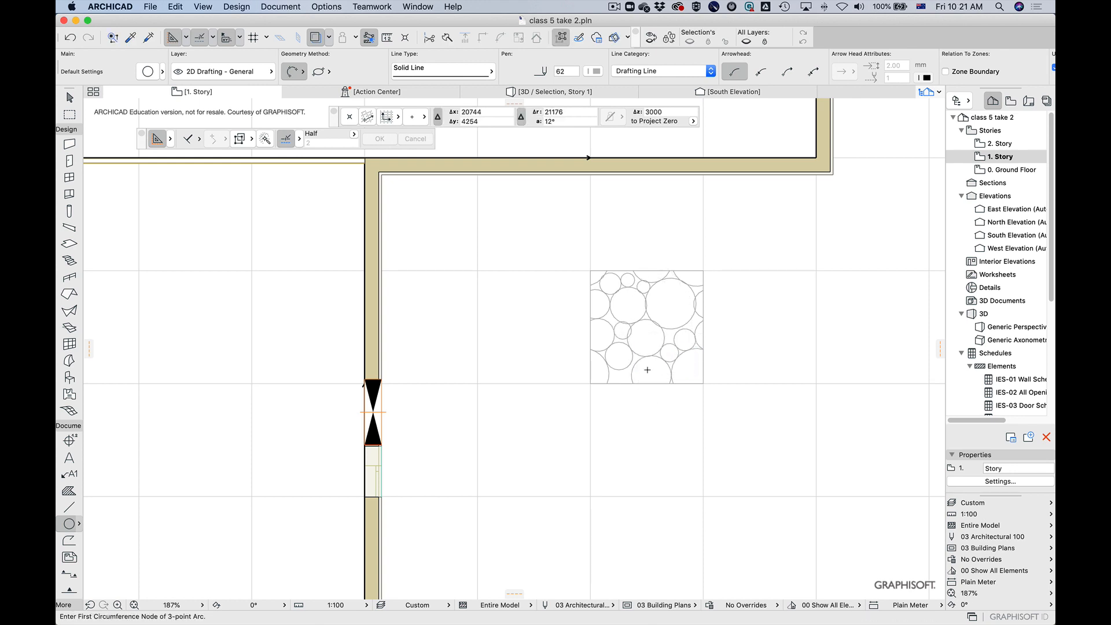
# Step: Draw a three-point circle with a radius of about 113 mm below the small lower-left circle, beside the lower-edge arc
pyautogui.click(617, 373)
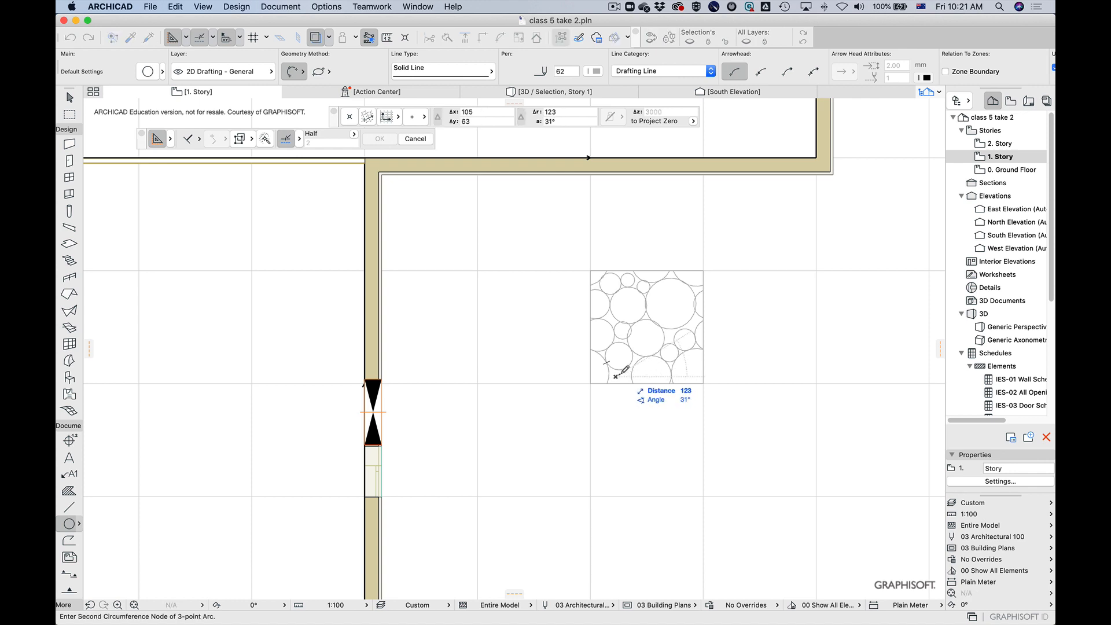
pyautogui.click(617, 361)
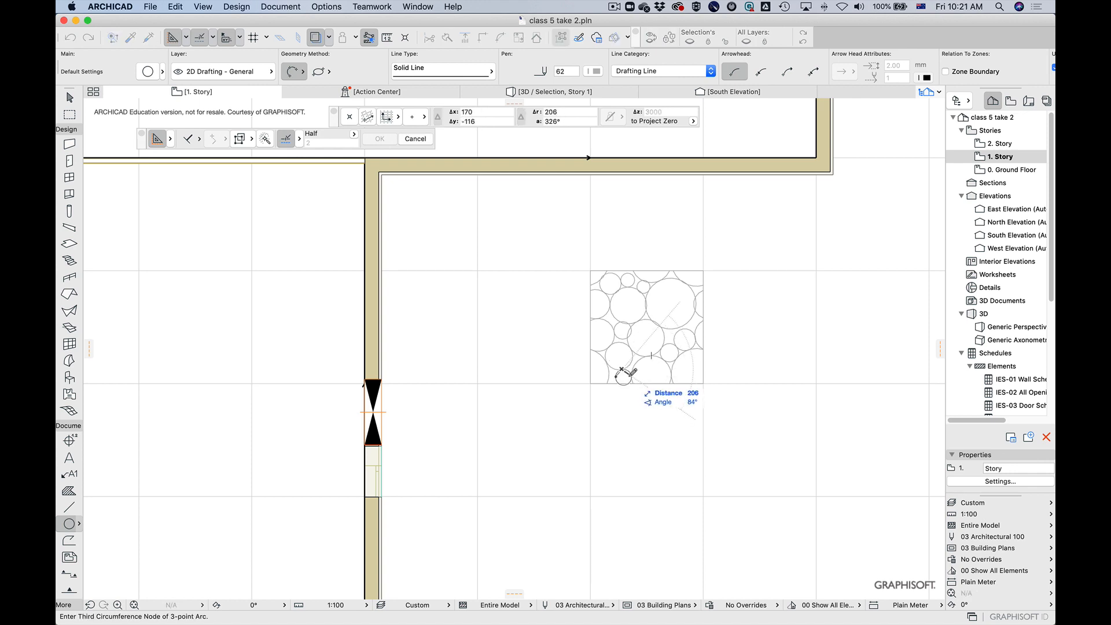
pyautogui.click(621, 371)
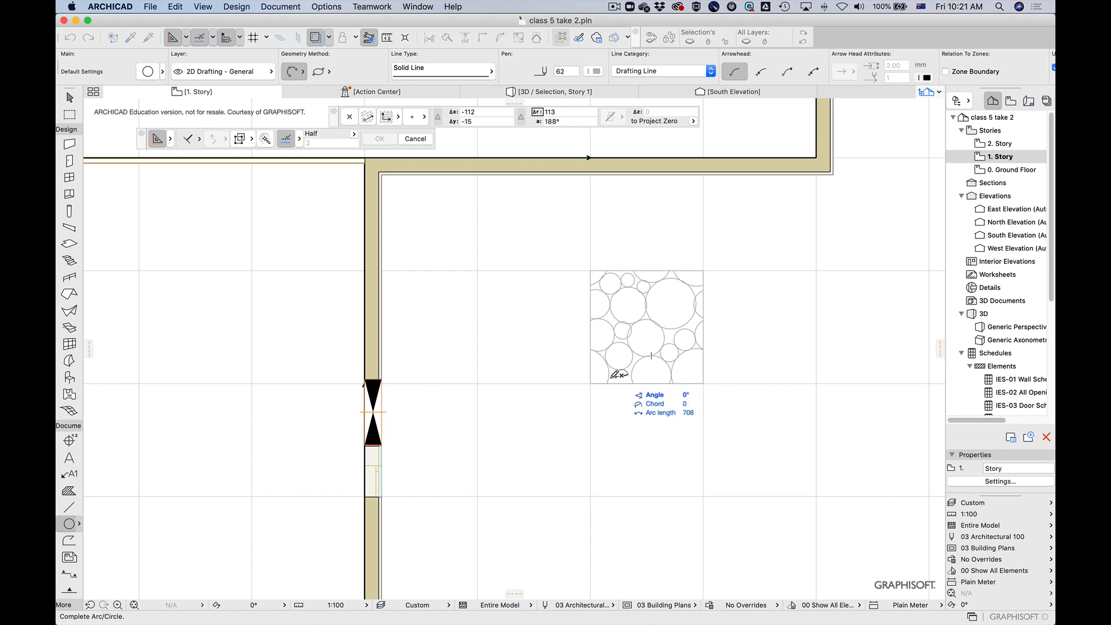
pyautogui.click(619, 375)
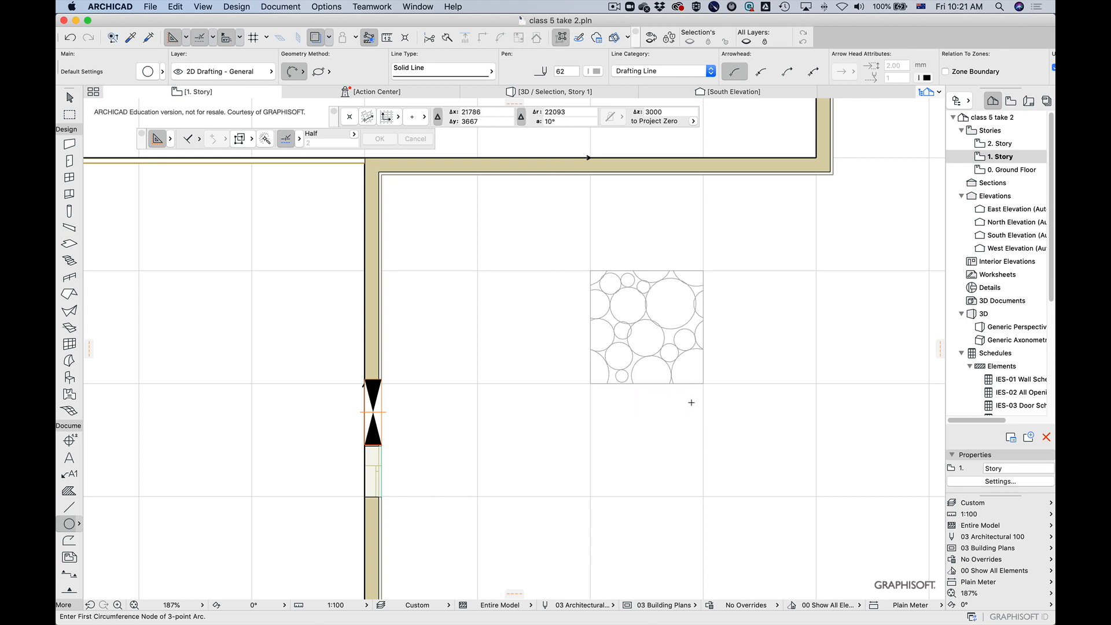
# Step: Select the four lines of the square outline together as a group and delete them, keeping only the circles and arcs
pyautogui.press('Escape')
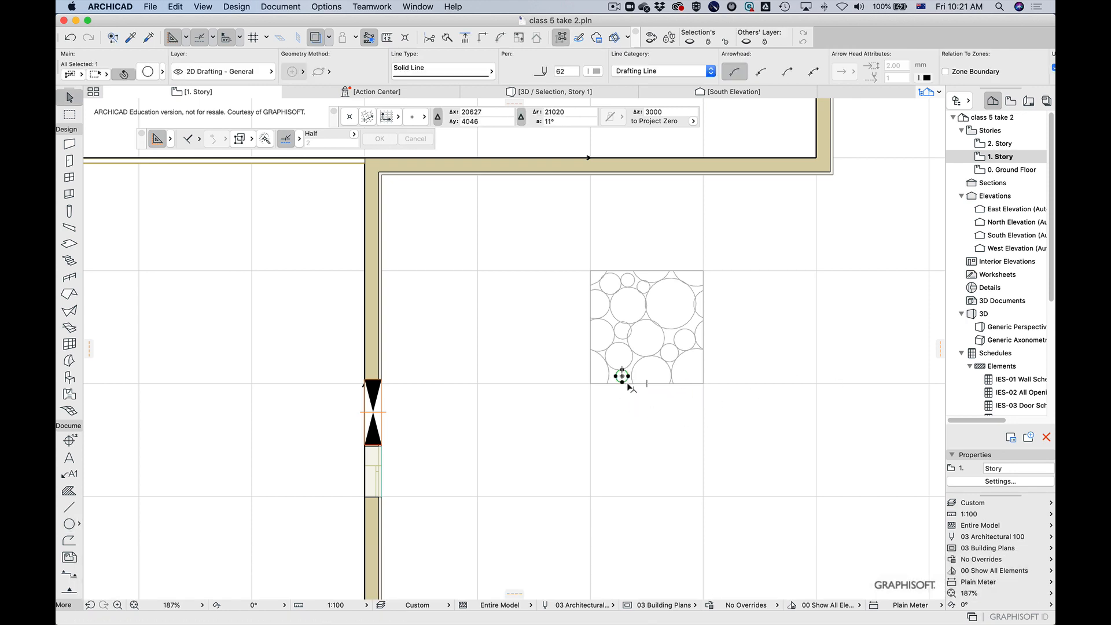
pyautogui.press('Escape')
pyautogui.click(613, 384)
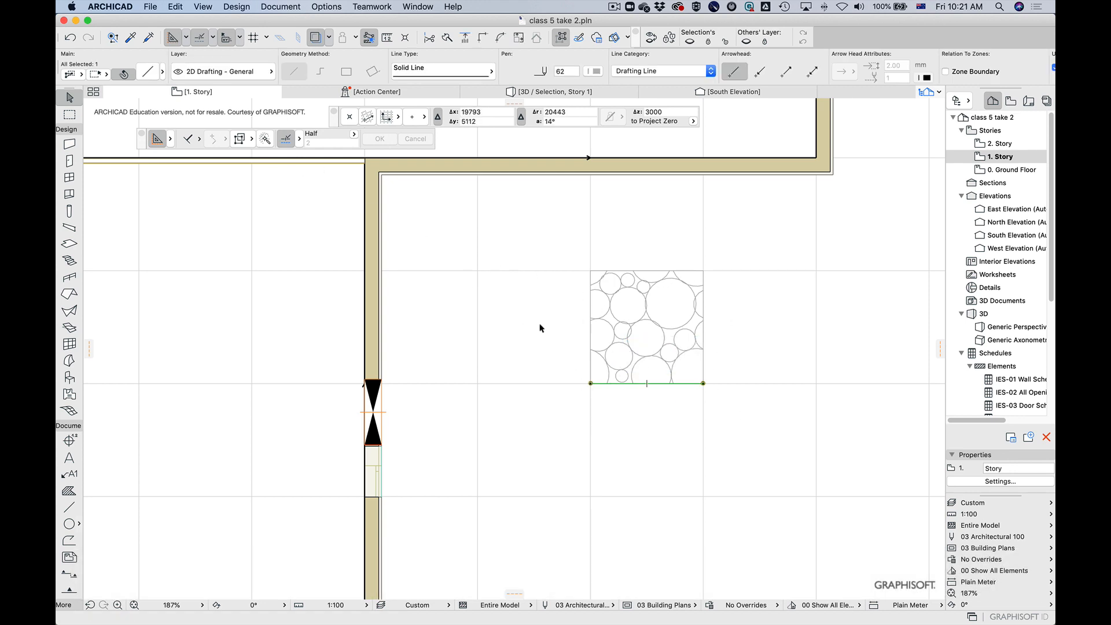
pyautogui.click(239, 138)
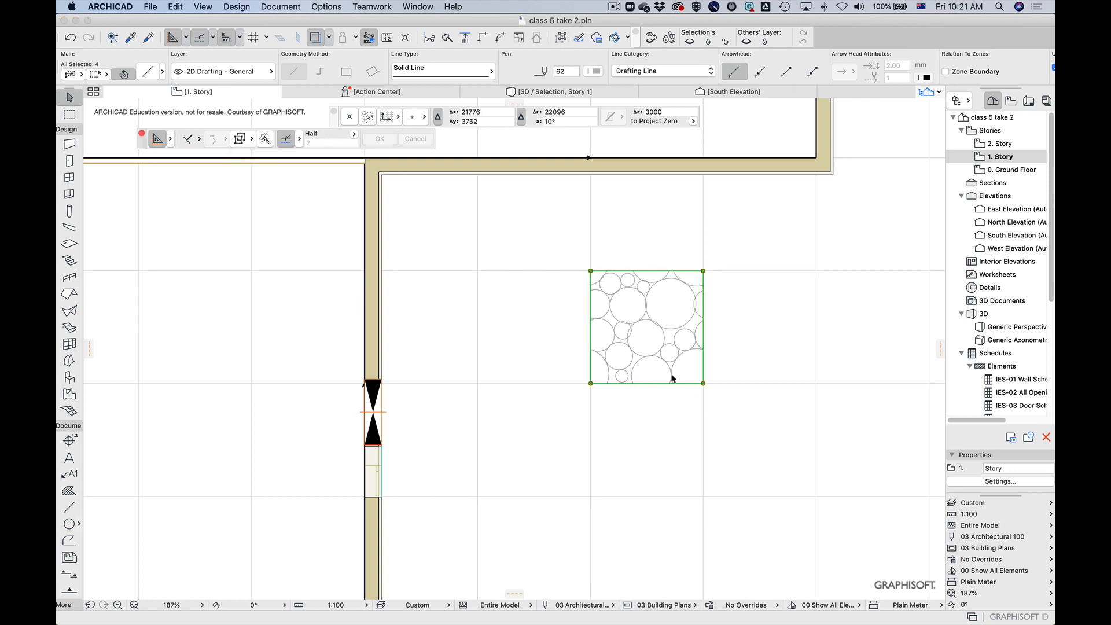
pyautogui.press('BackSpace')
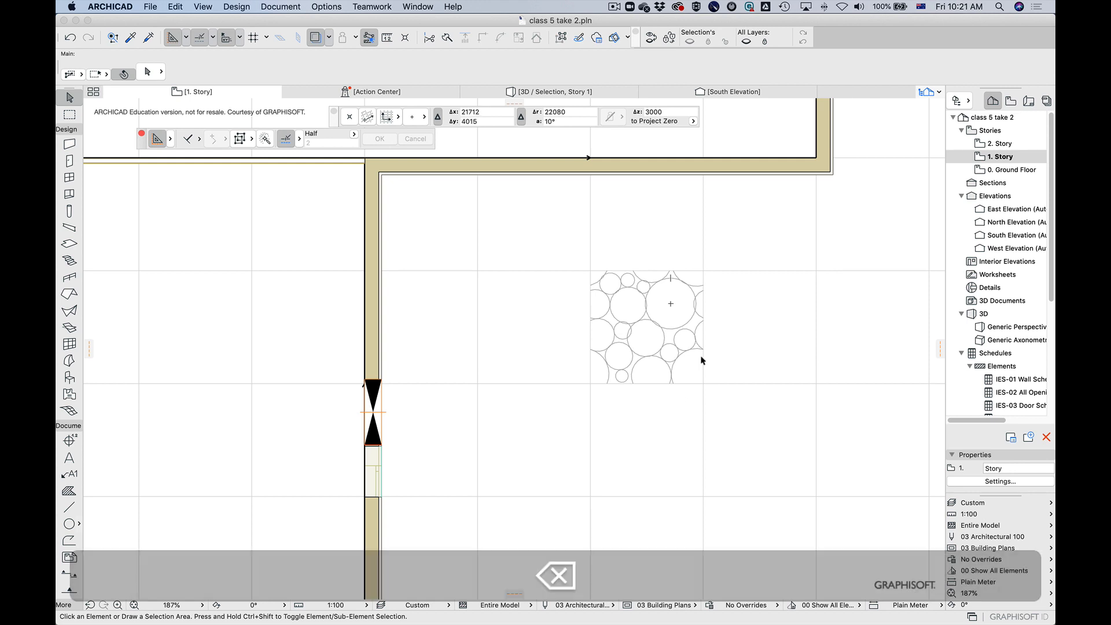
# Step: Select all the circles and arcs of the square pattern and copy them
pyautogui.press('Escape')
pyautogui.moveTo(738, 250); pyautogui.dragTo(578, 402)
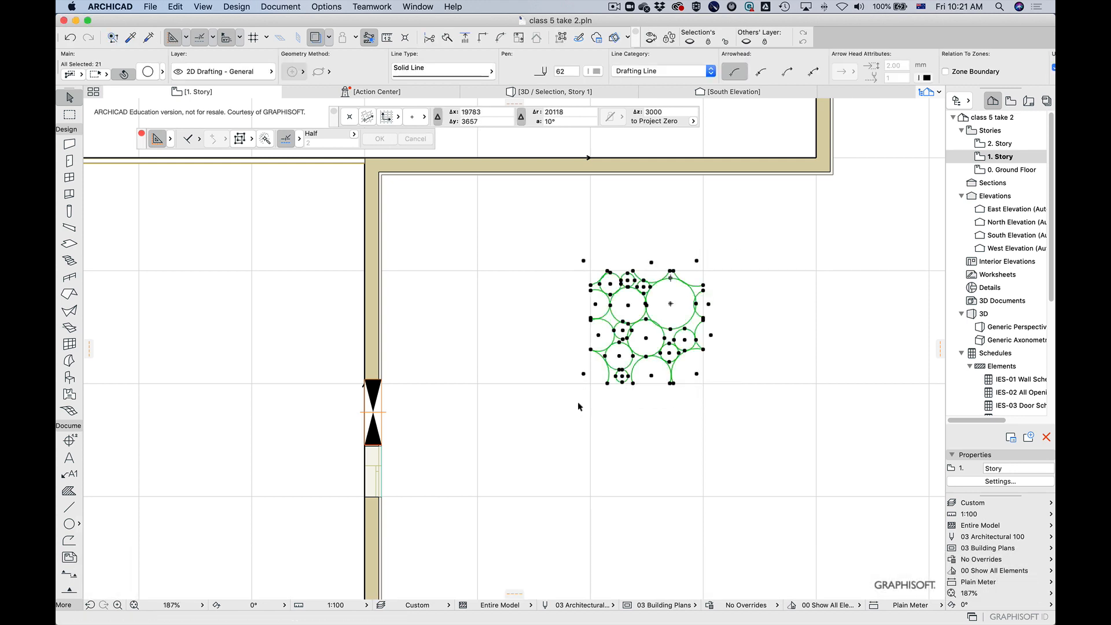
pyautogui.press('super+c')
# Step: Create a new symbol fill named "Symbol fill Z" in the Fills attributes
pyautogui.click(325, 5)
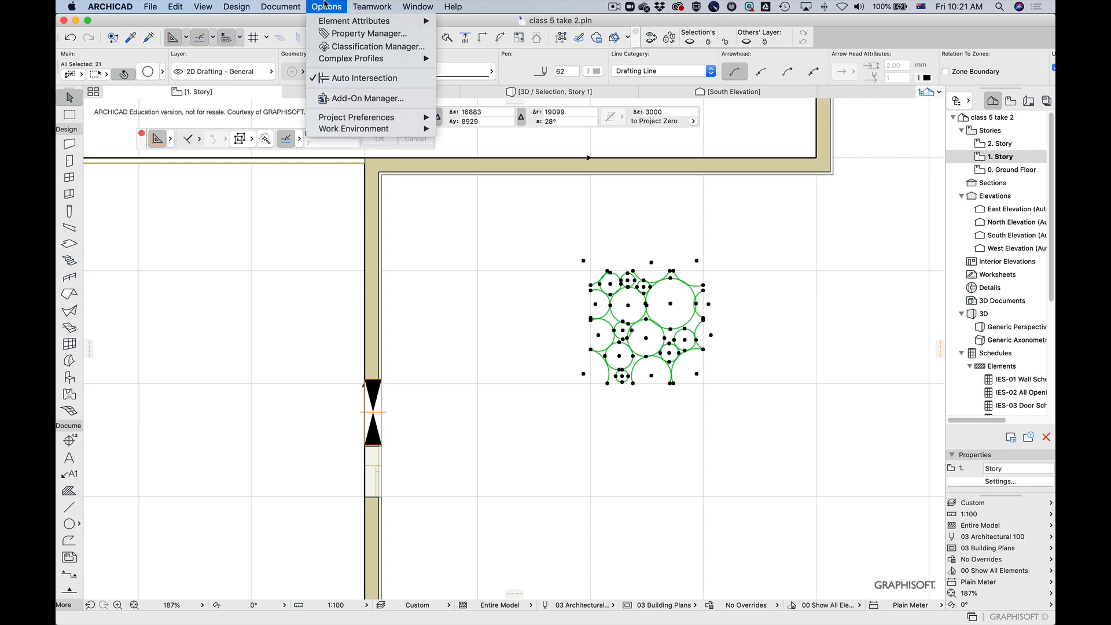
pyautogui.moveTo(370, 26)
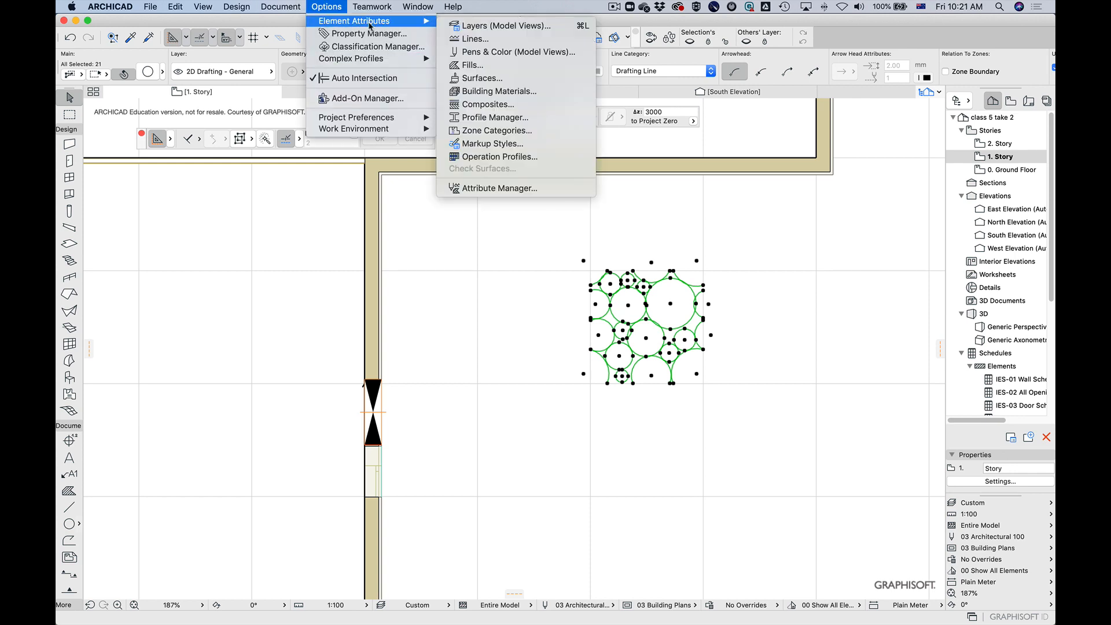
pyautogui.click(512, 65)
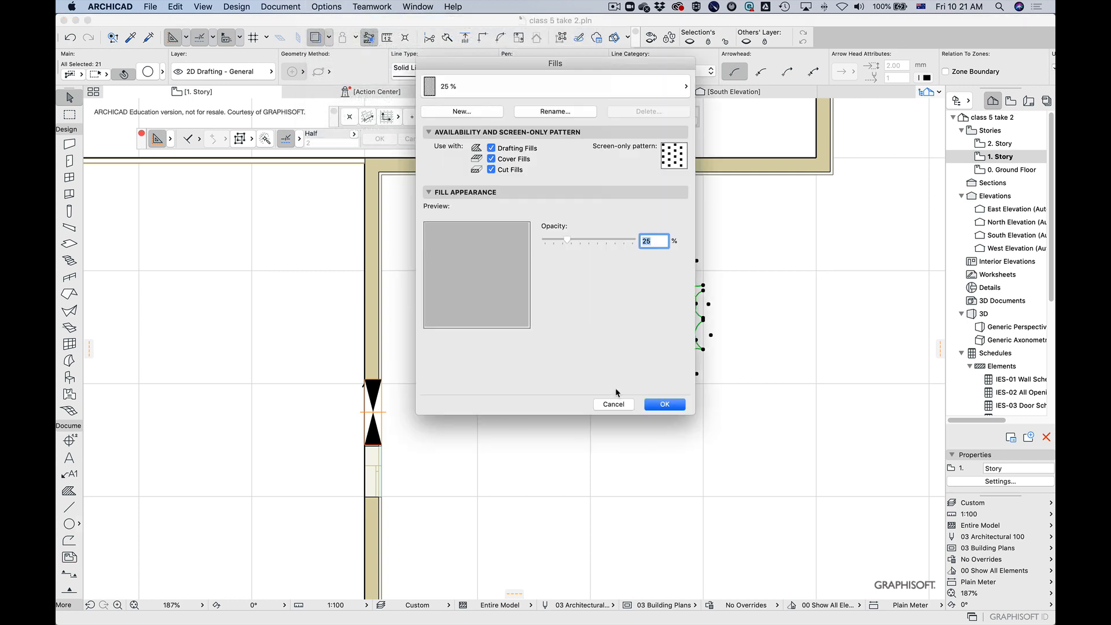
pyautogui.click(471, 112)
pyautogui.click(484, 246)
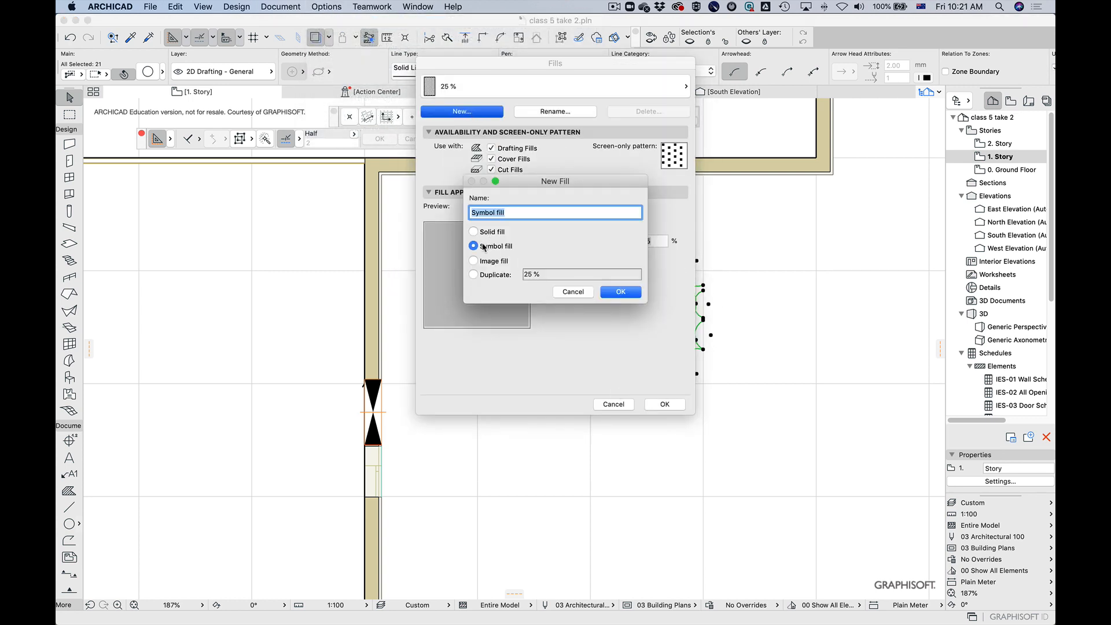
pyautogui.click(529, 212)
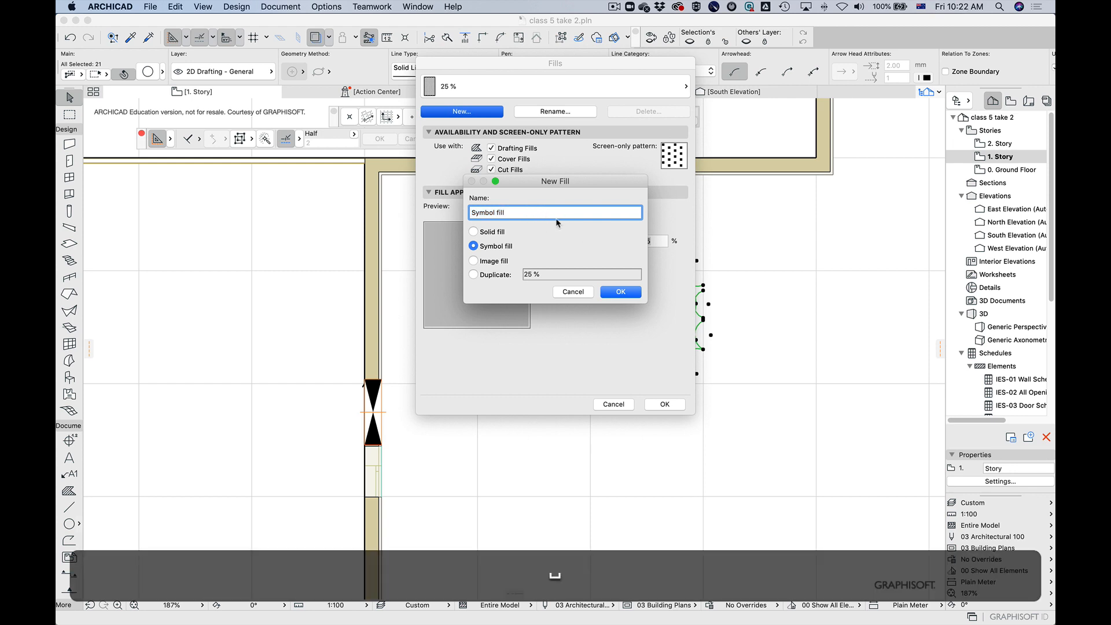
pyautogui.write('Z')
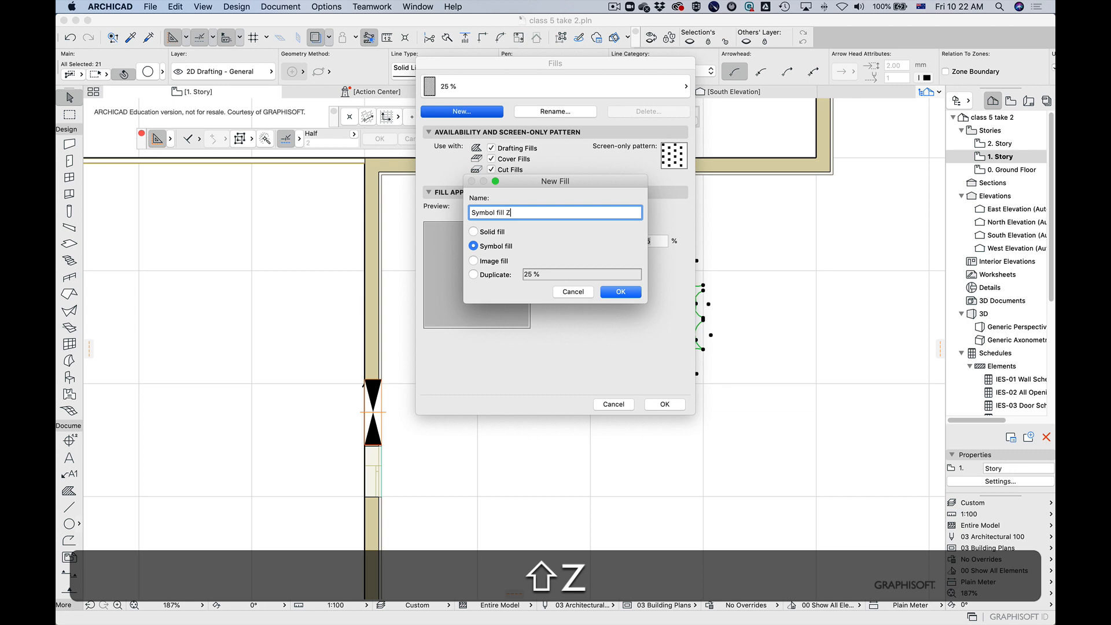
pyautogui.click(629, 294)
# Step: Paste the copied circles and arcs as the symbol pattern of Symbol fill Z, inspect the repeating preview and accept the fill
pyautogui.click(505, 210)
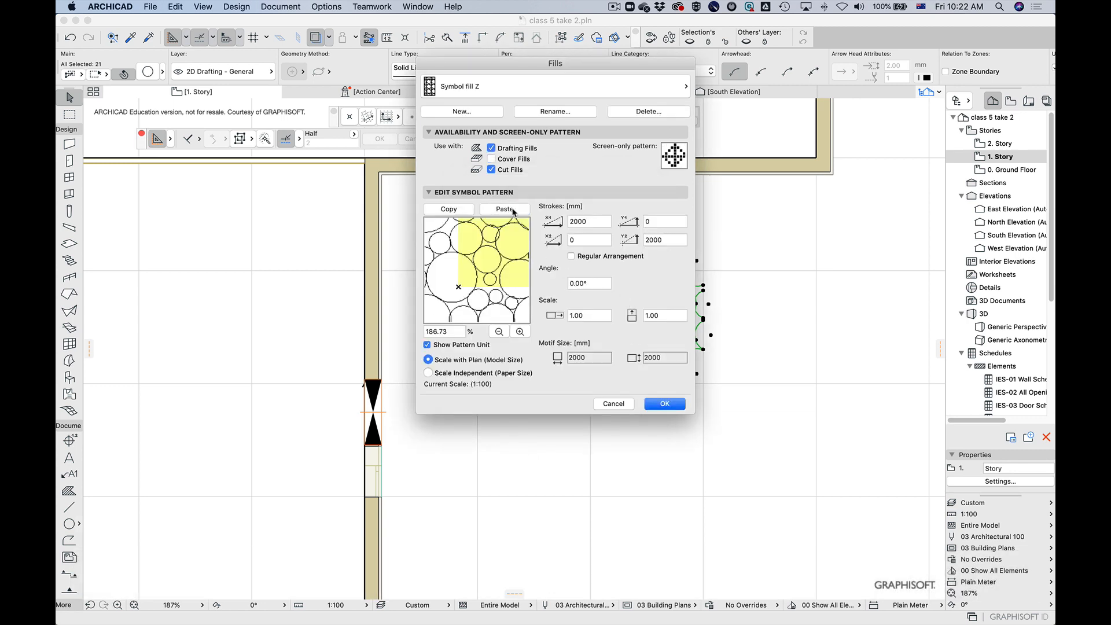
pyautogui.click(499, 332)
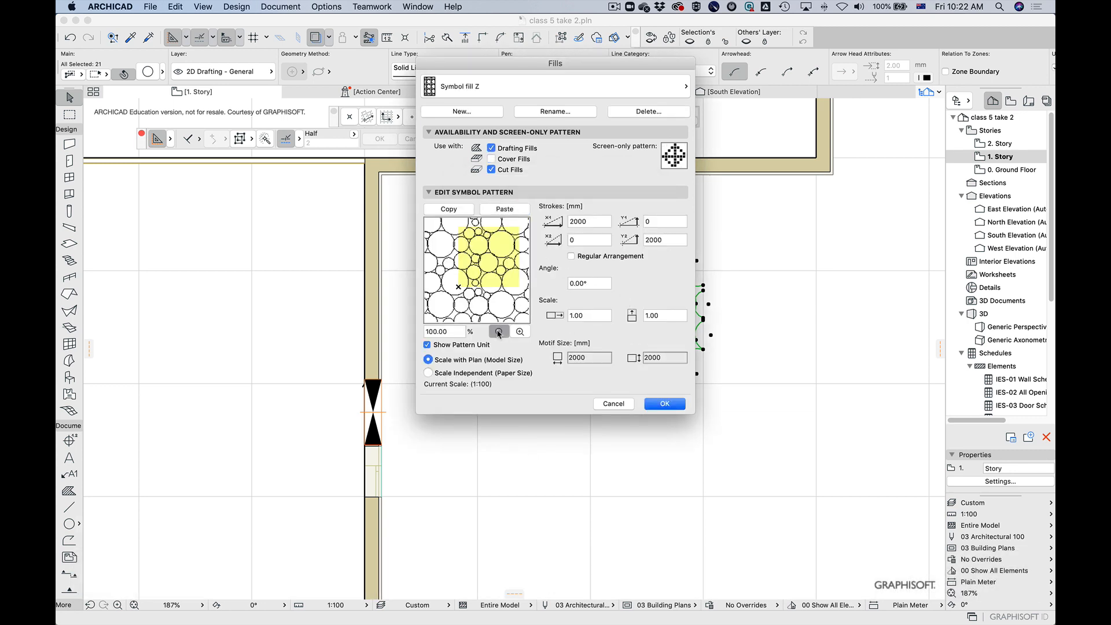
pyautogui.click(499, 332)
pyautogui.click(521, 333)
pyautogui.click(520, 333)
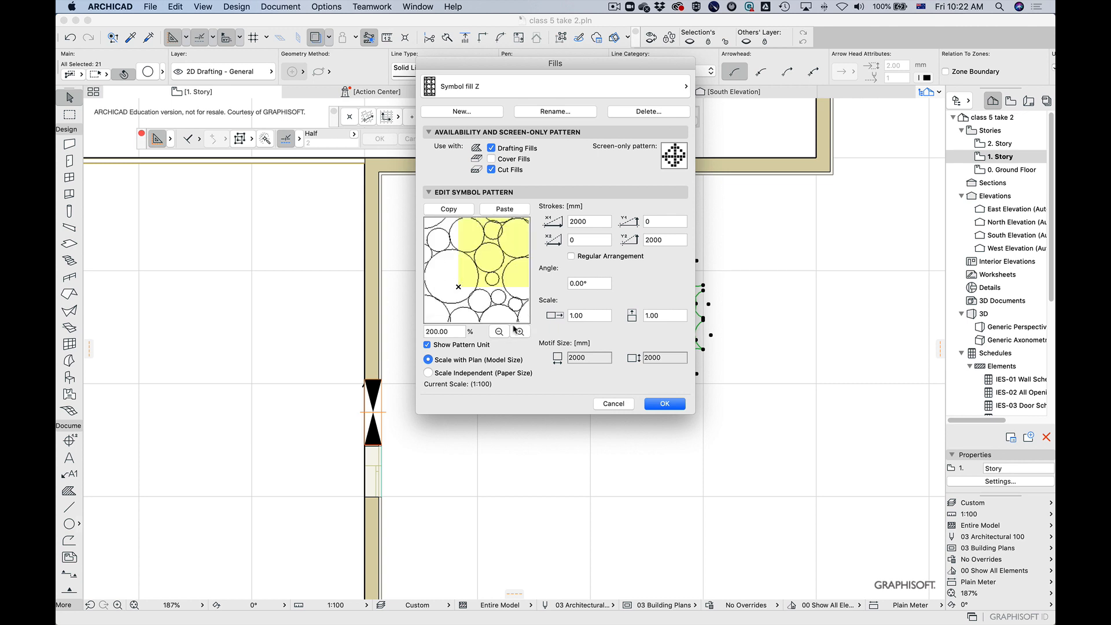
pyautogui.click(499, 331)
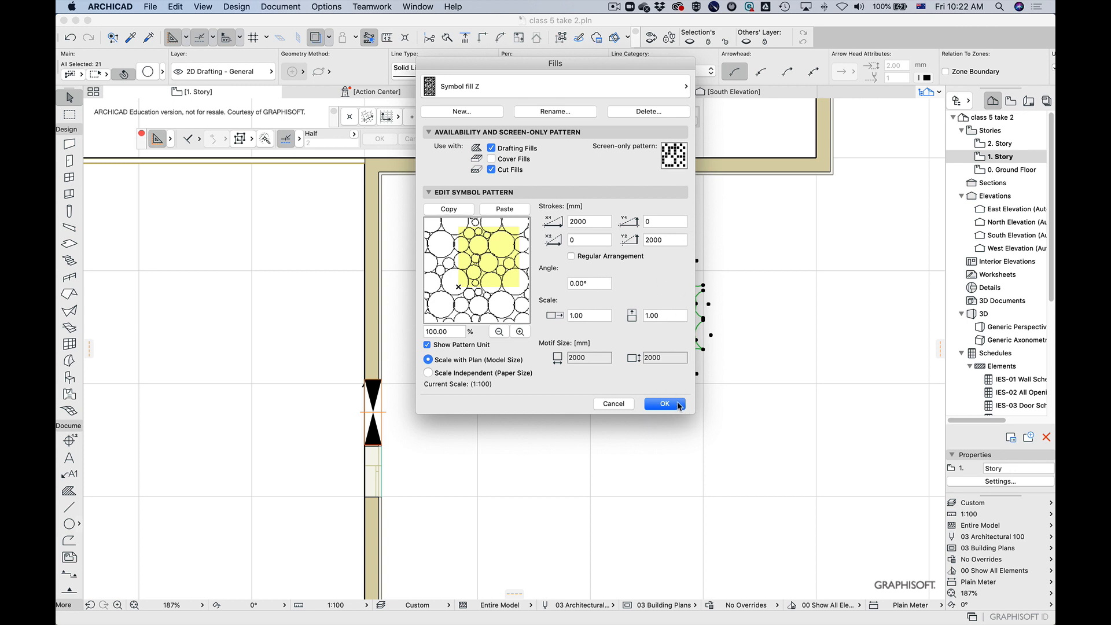
pyautogui.click(678, 405)
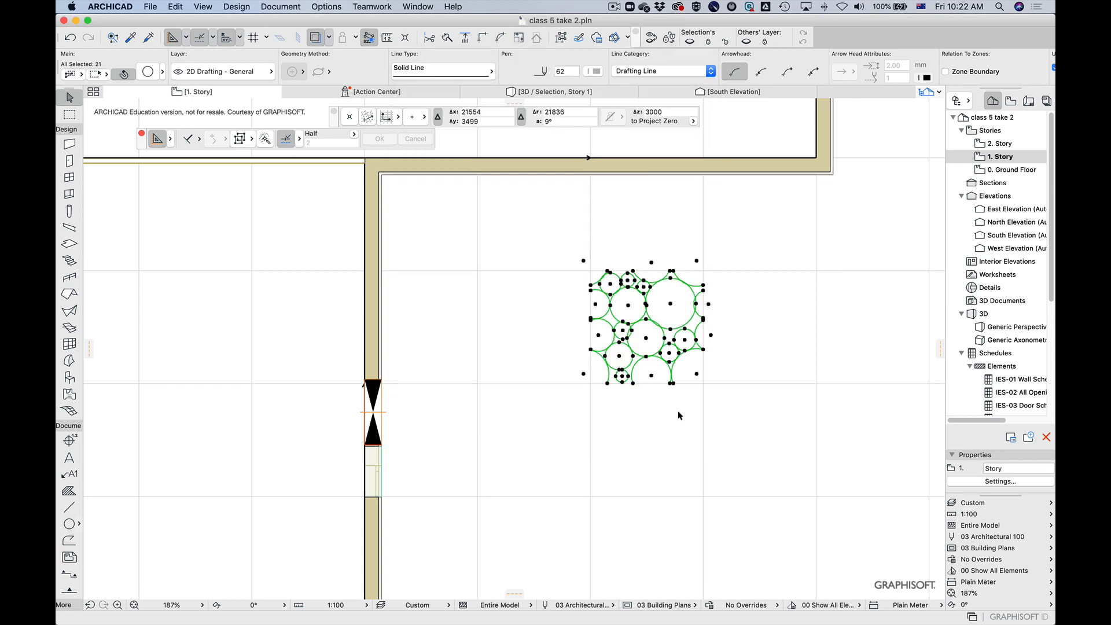
# Step: Delete the original circles and arcs from the plan and undo the deletion
pyautogui.click(732, 419)
pyautogui.moveTo(731, 247); pyautogui.dragTo(560, 412)
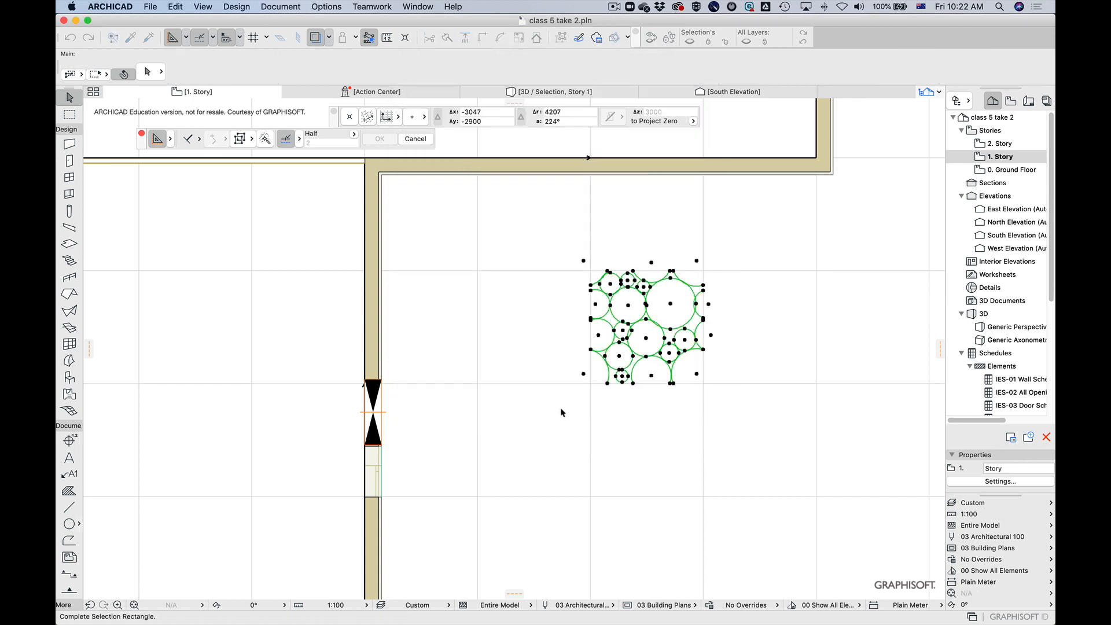
pyautogui.click(560, 412)
pyautogui.press('BackSpace')
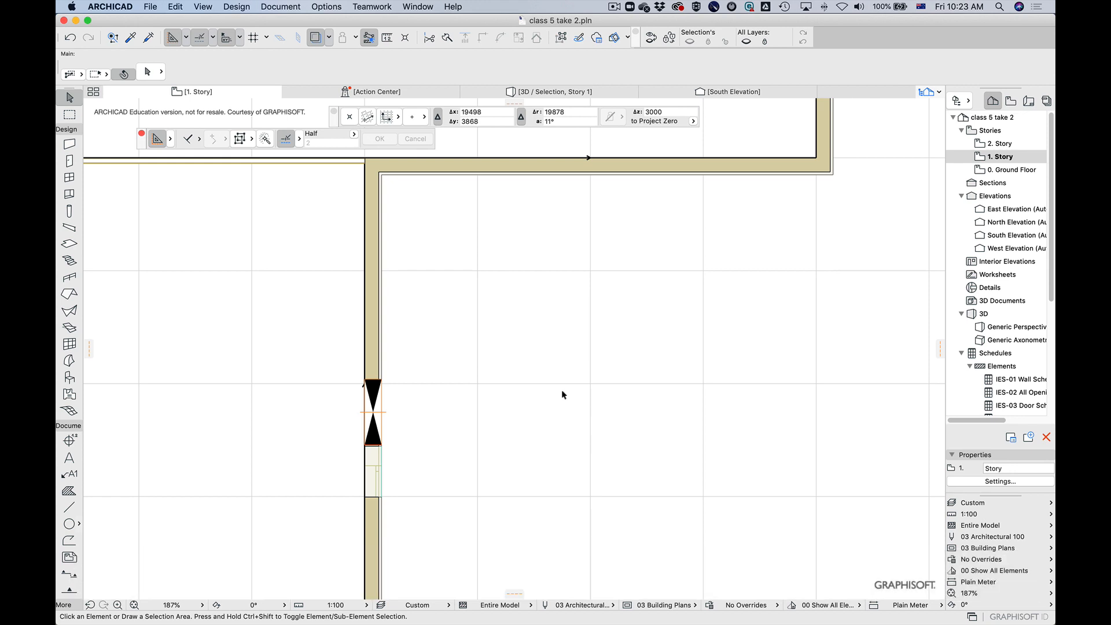
pyautogui.press('super+z')
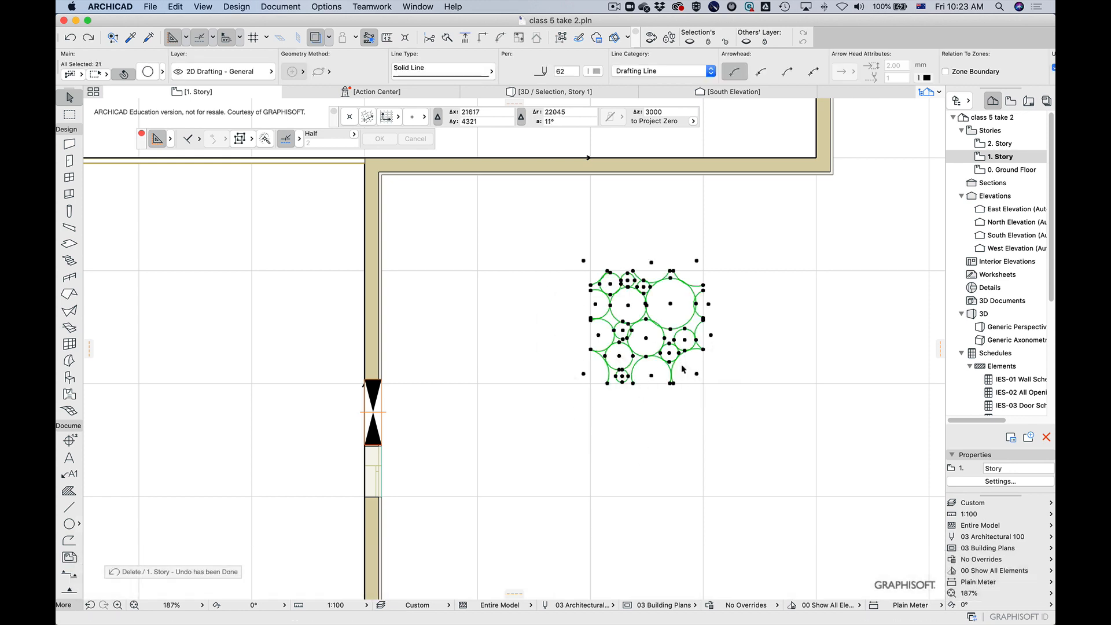
# Step: Create a new layer named "Working" and set it to hidden
pyautogui.press('super+l')
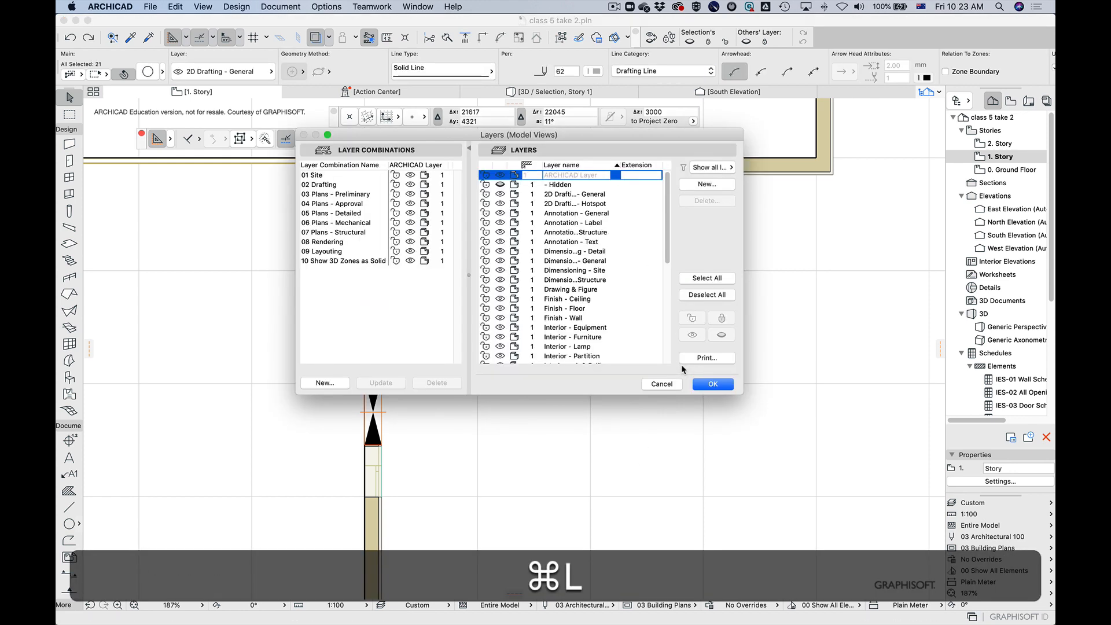
pyautogui.click(706, 184)
pyautogui.write('Working')
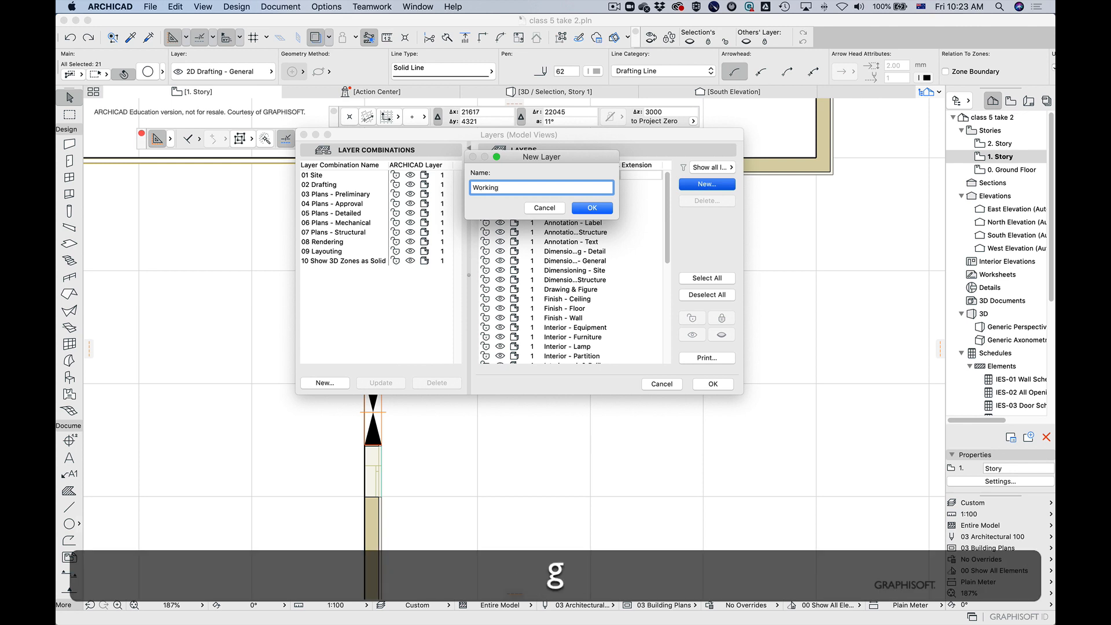
pyautogui.click(594, 209)
pyautogui.click(501, 359)
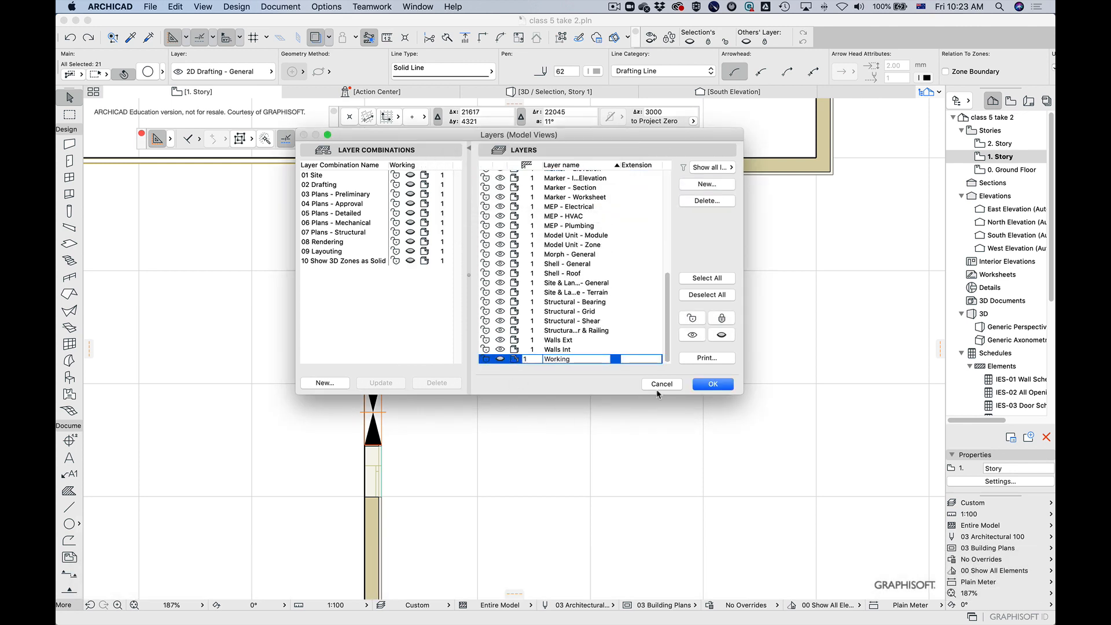
pyautogui.click(723, 384)
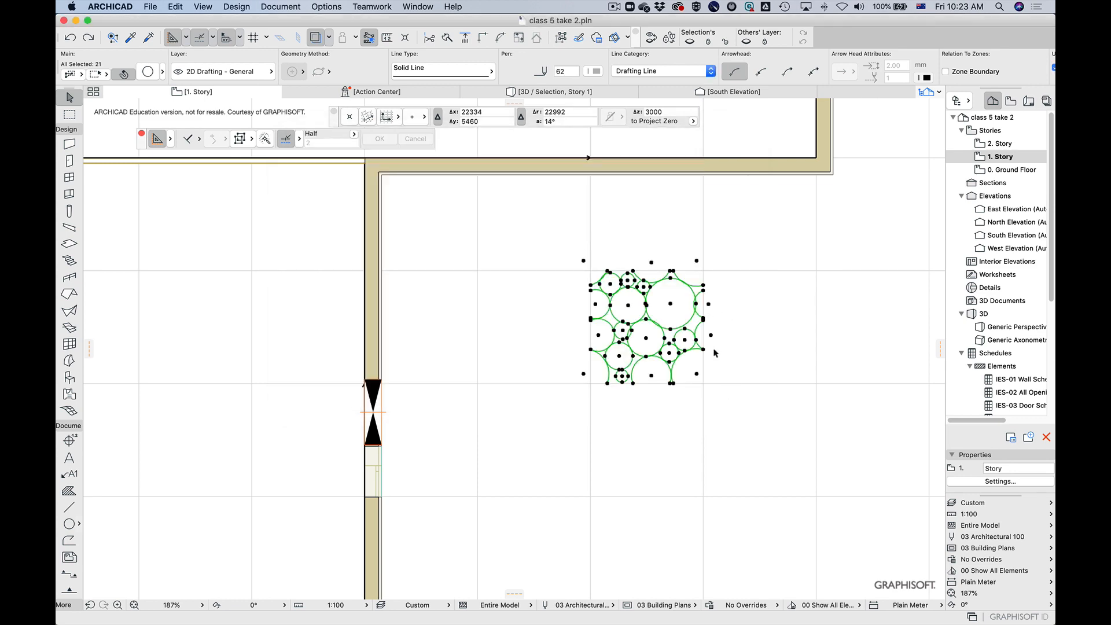
# Step: Move the selected circles and arcs to the Working layer
pyautogui.click(254, 72)
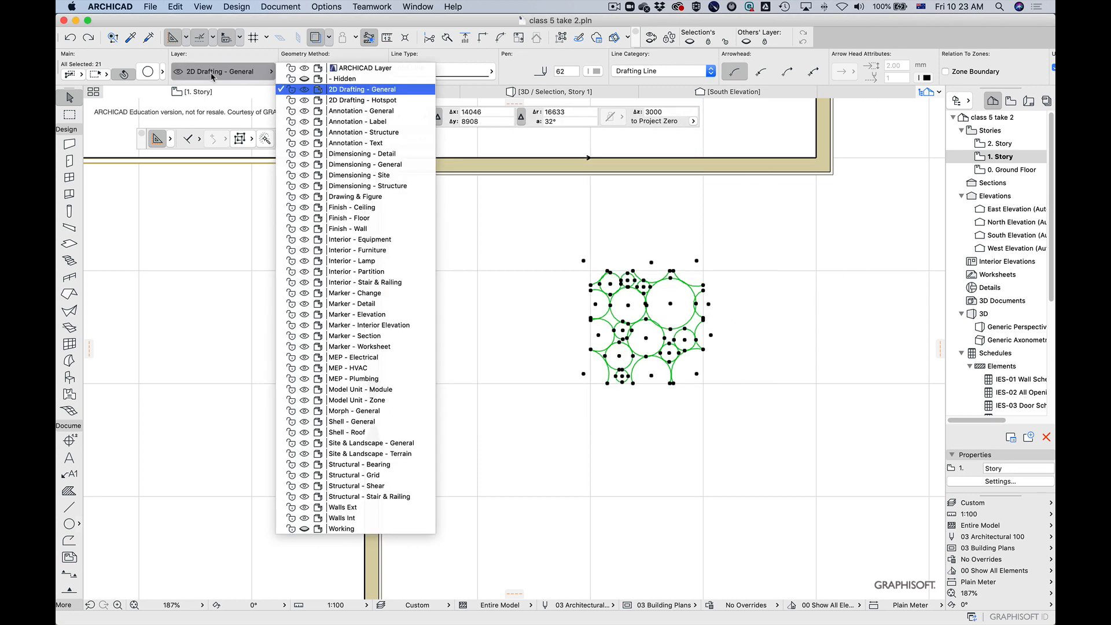
pyautogui.click(379, 529)
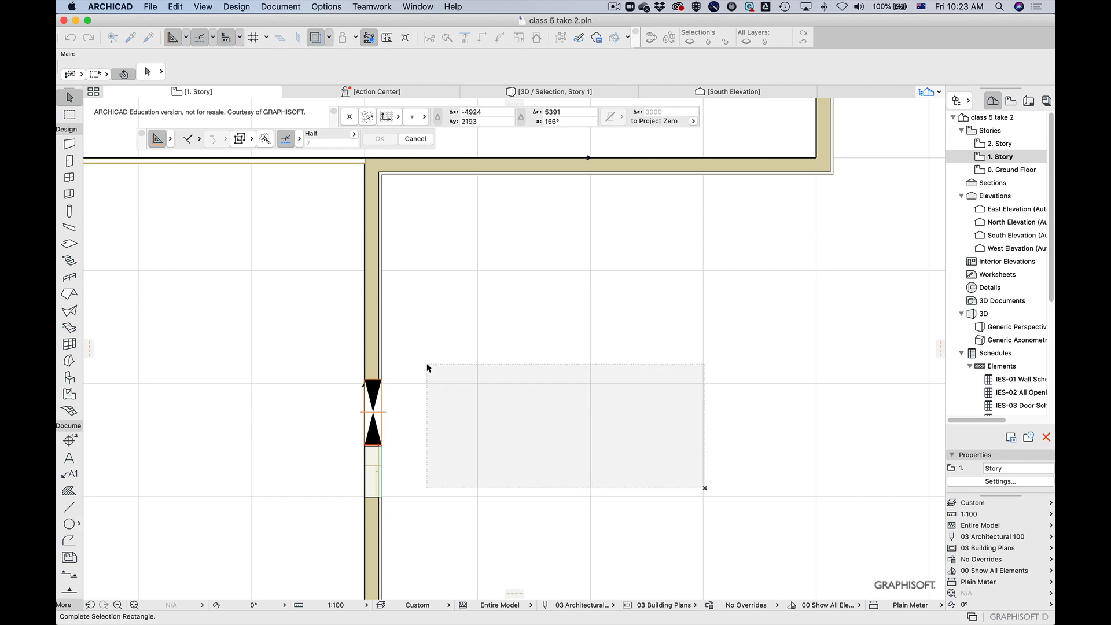
pyautogui.click(427, 365)
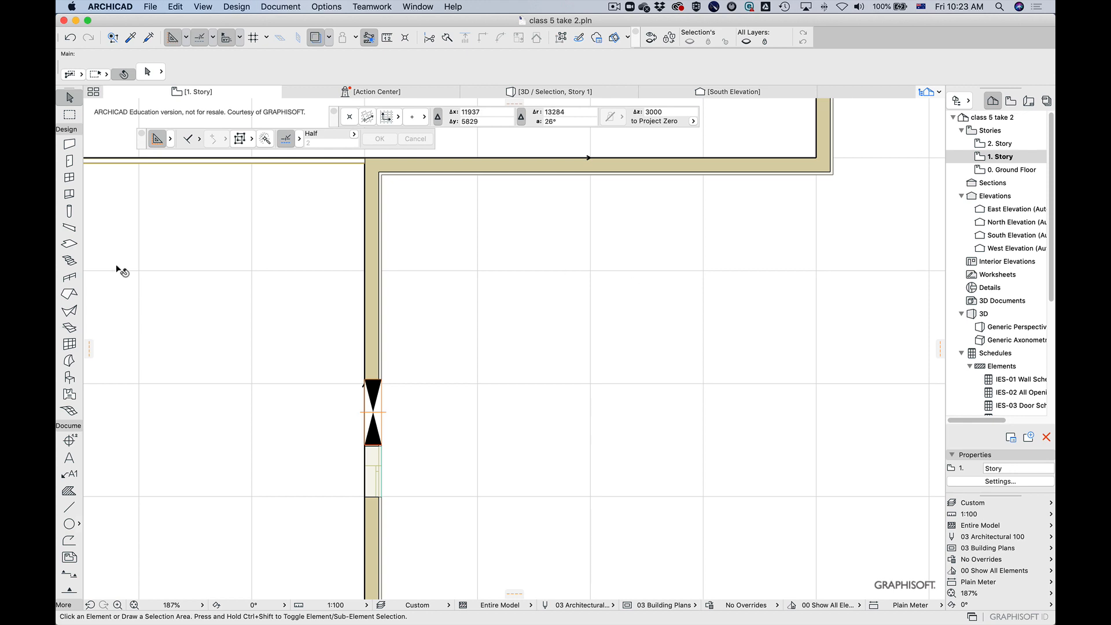
# Step: Draw a triangular fill with the Symbol fill Z pattern in the open floor area beside the wall
pyautogui.click(69, 492)
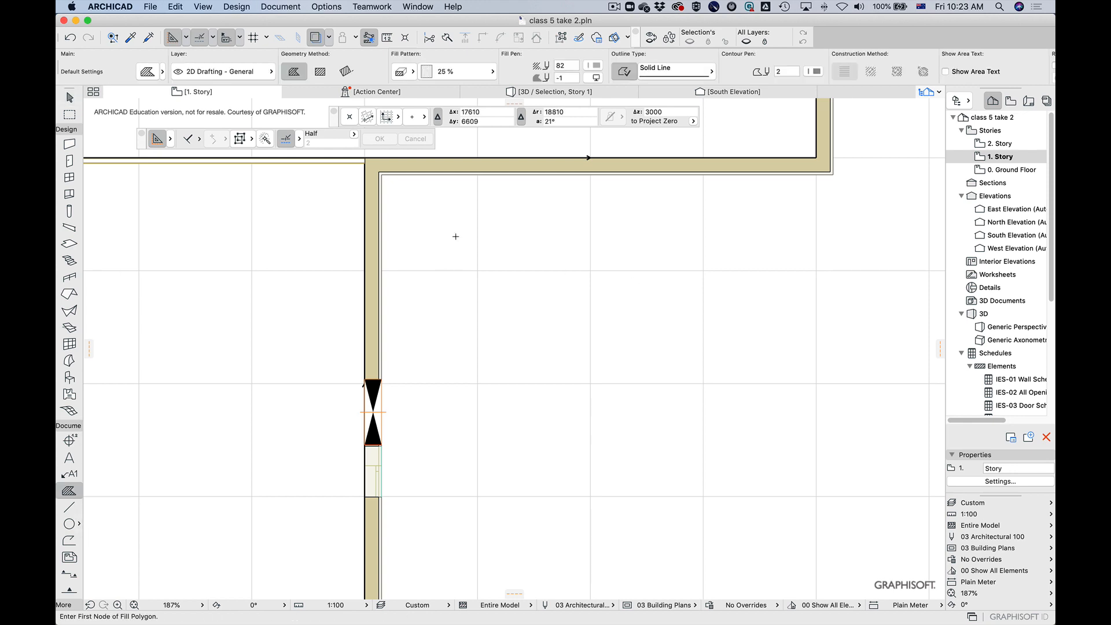
pyautogui.click(461, 75)
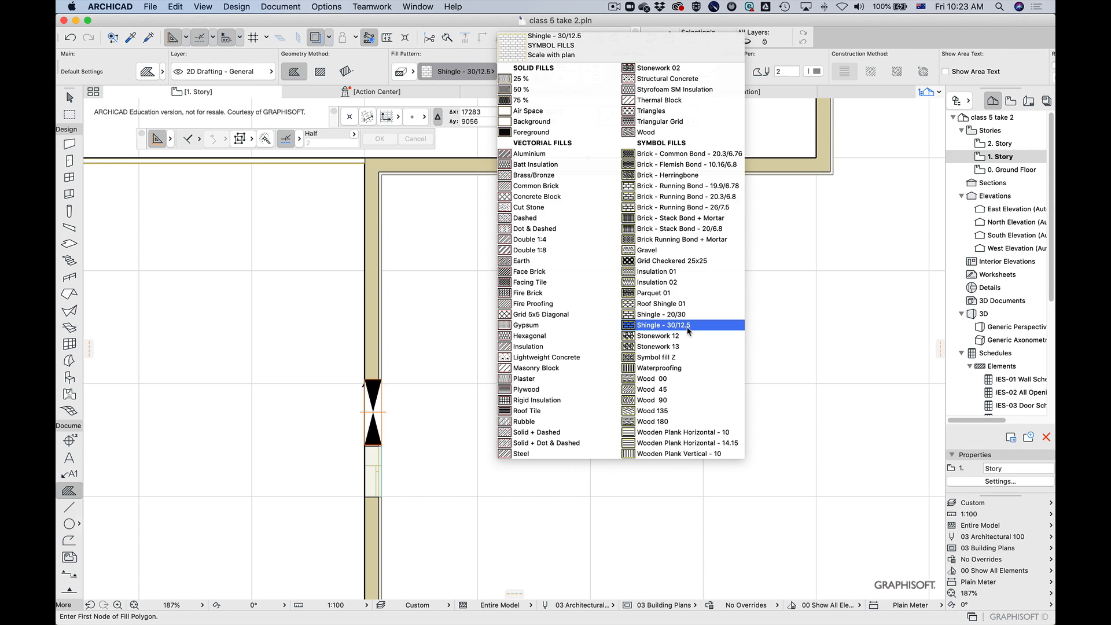
pyautogui.click(655, 359)
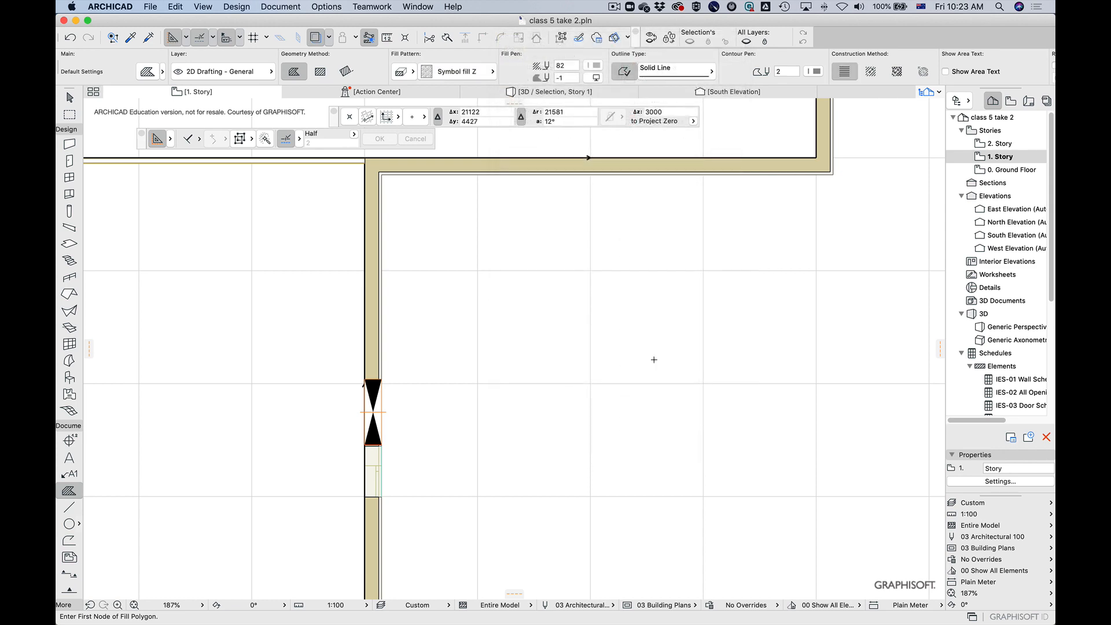
pyautogui.click(615, 306)
pyautogui.click(706, 394)
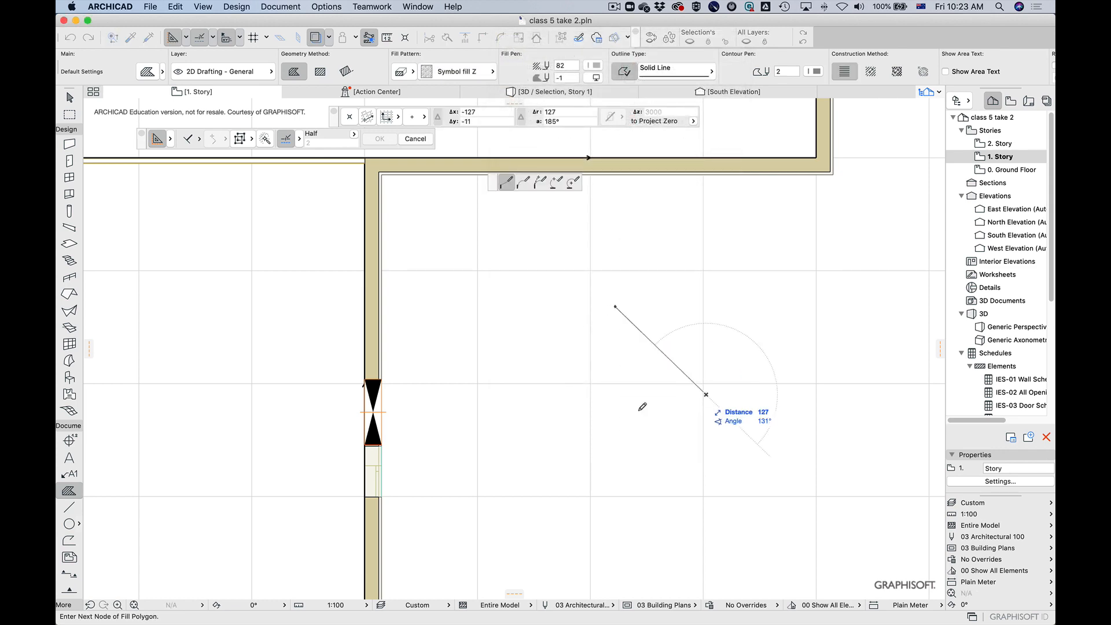
pyautogui.click(498, 433)
pyautogui.click(615, 306)
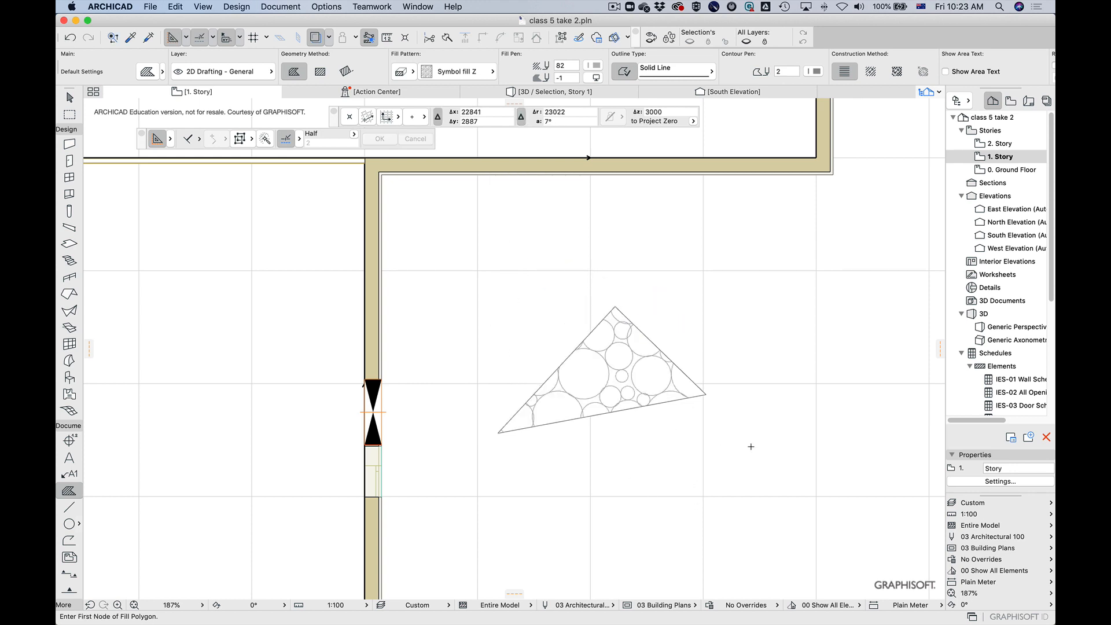
pyautogui.press('Escape')
# Step: Insert a new node on the triangular fill's lower edge and pull it downward to make the fill four-sided
pyautogui.click(649, 411)
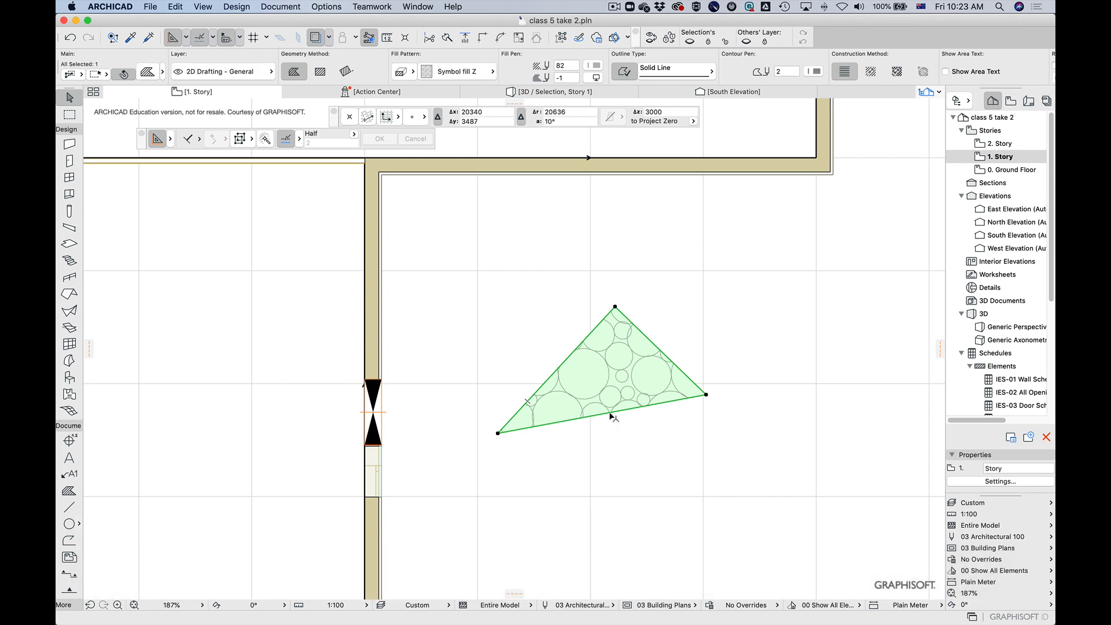
pyautogui.click(609, 412)
pyautogui.click(506, 182)
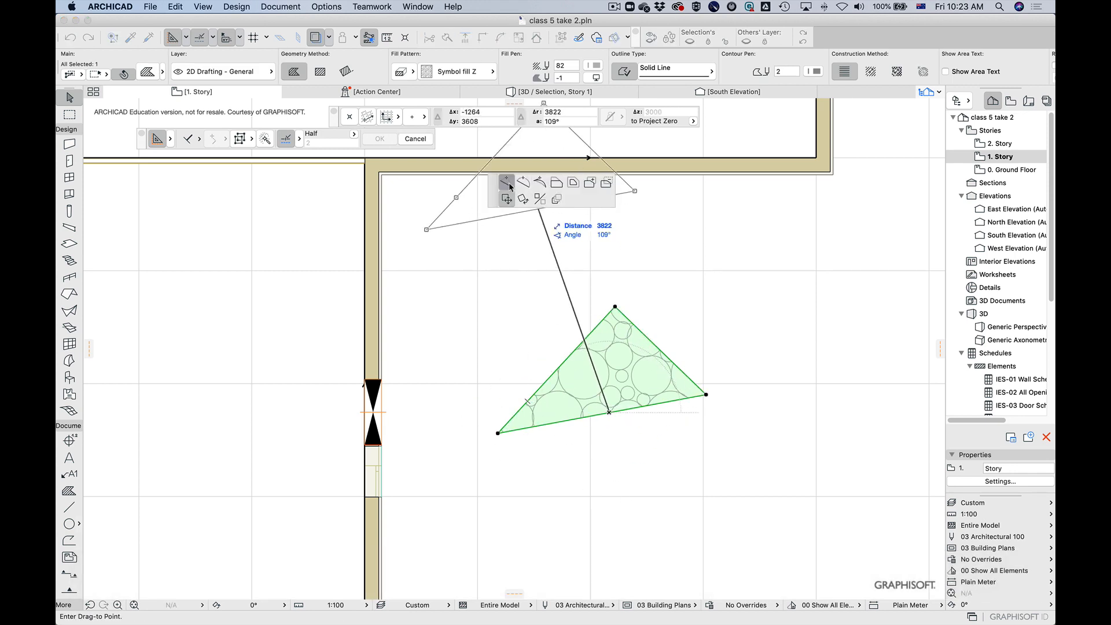
pyautogui.click(665, 541)
pyautogui.click(803, 491)
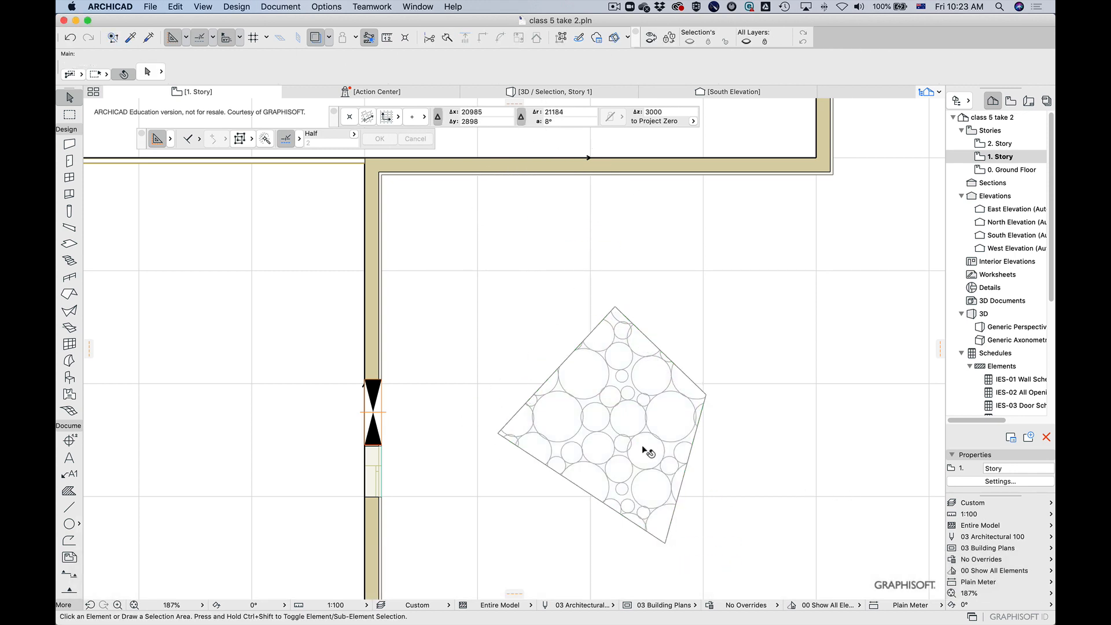
# Step: Move the four-sided fill up and to the right in the plan and delete it
pyautogui.moveTo(645, 449); pyautogui.dragTo(749, 391)
pyautogui.click(815, 443)
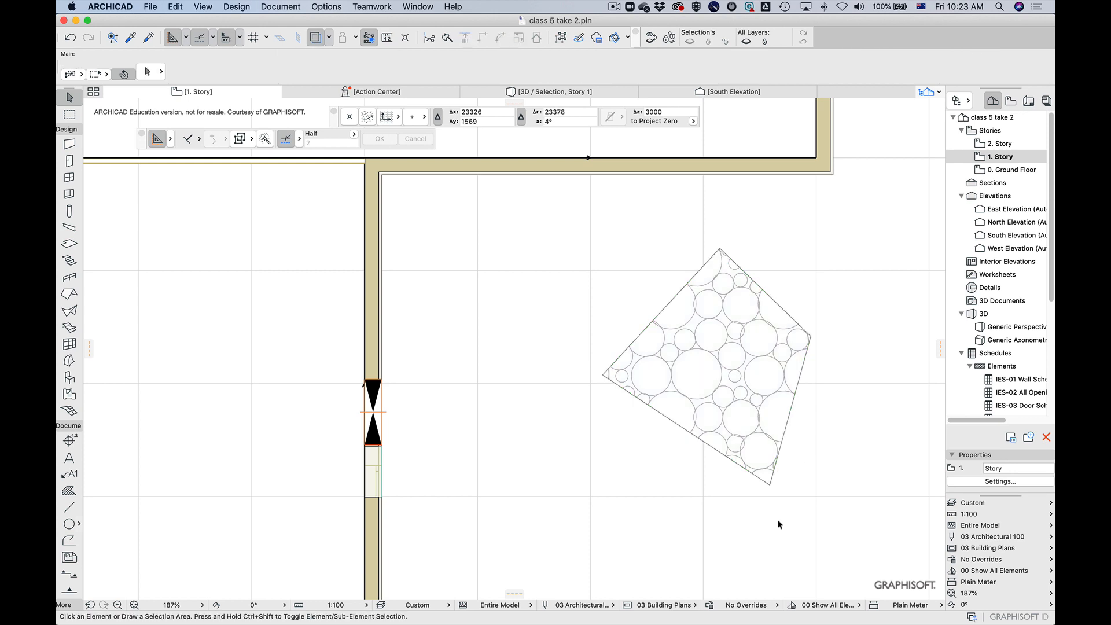
pyautogui.click(780, 376)
pyautogui.click(838, 327)
pyautogui.moveTo(849, 287); pyautogui.dragTo(740, 435)
pyautogui.press('BackSpace')
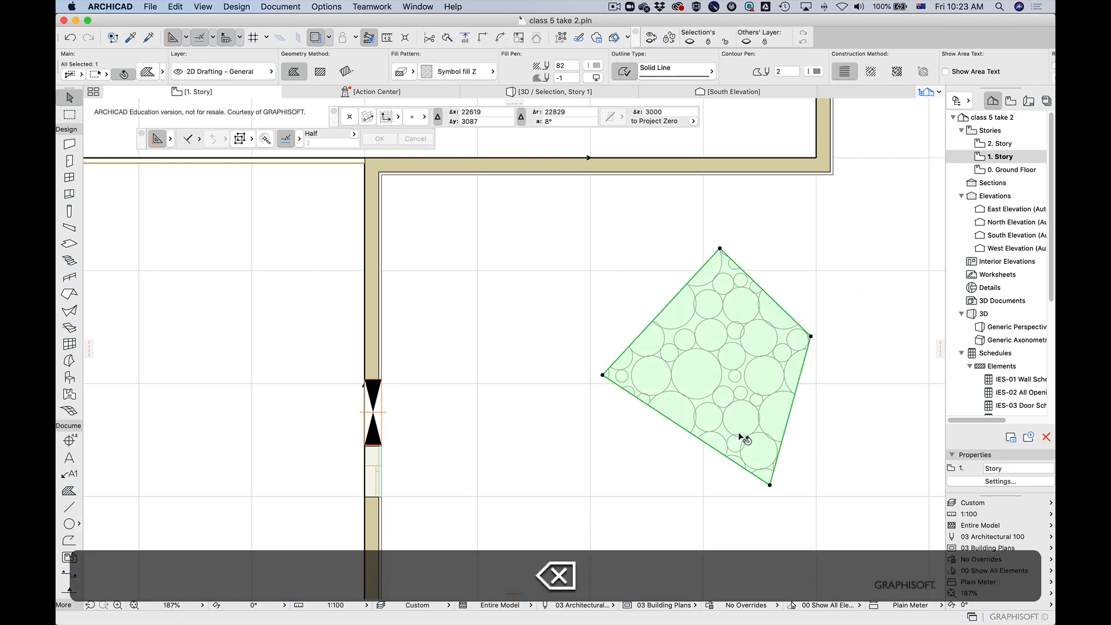
# Step: Create a new, non-duplicated building material named with the author's first name followed by "Material"
pyautogui.click(327, 6)
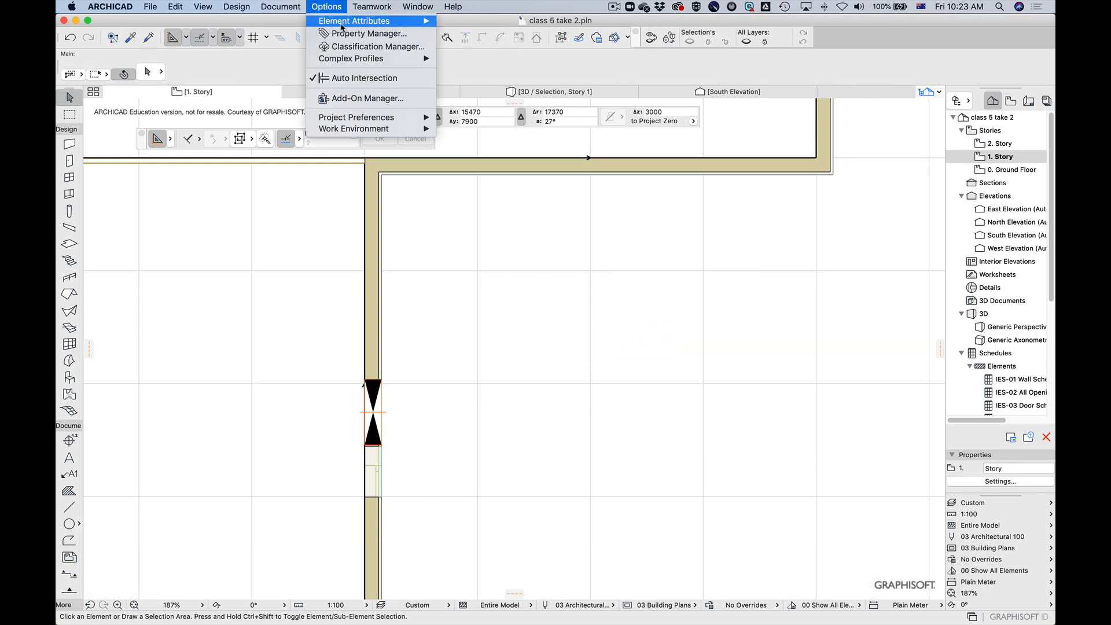
pyautogui.moveTo(342, 27)
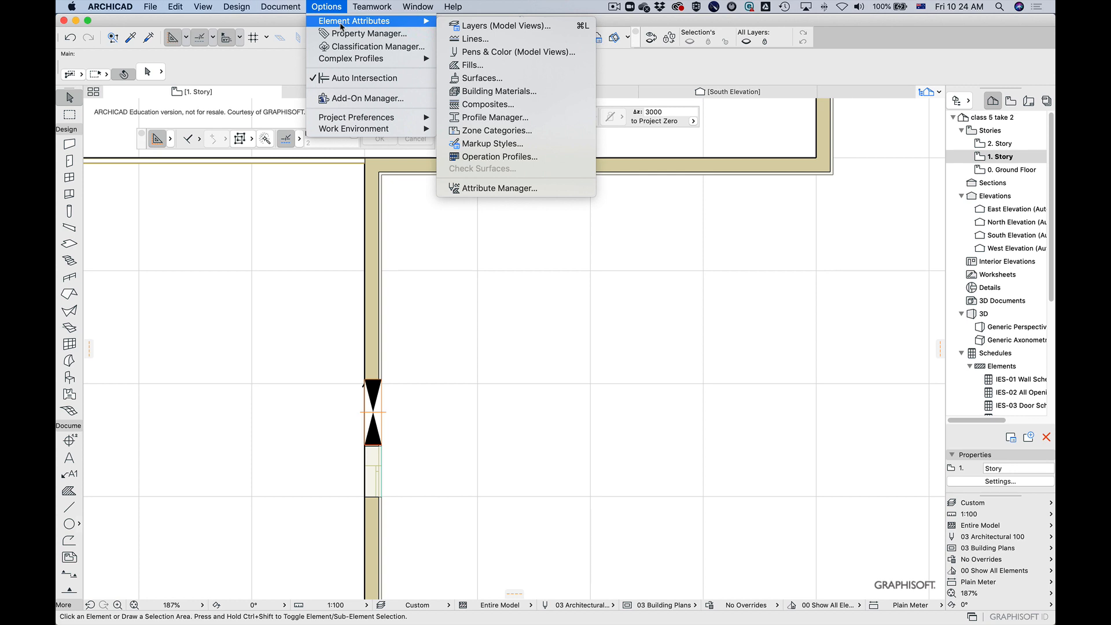
pyautogui.click(523, 91)
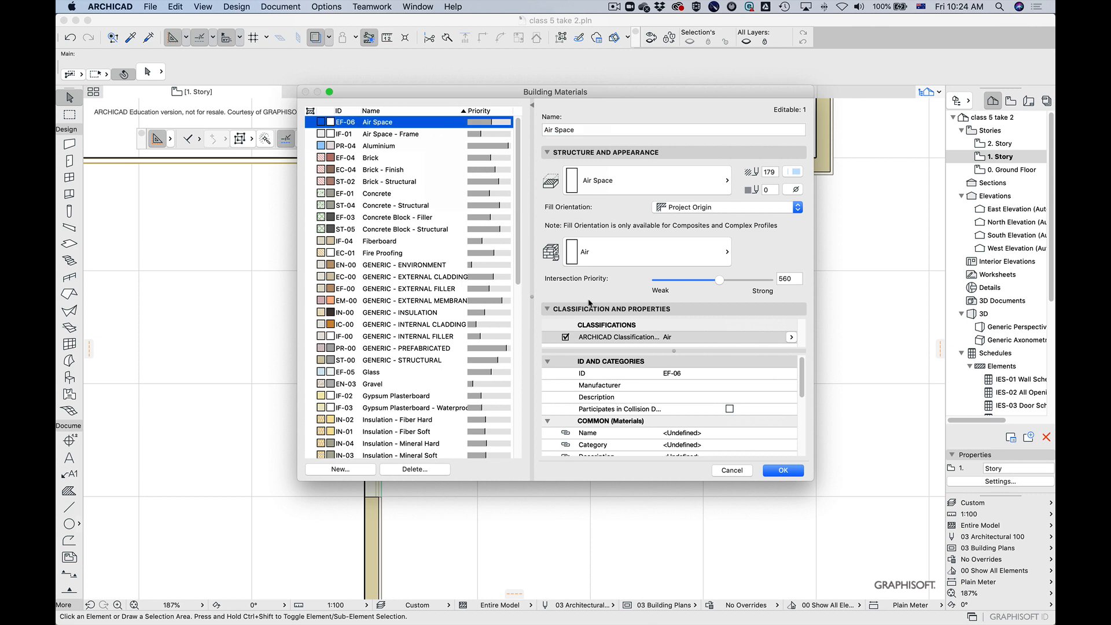
pyautogui.click(340, 470)
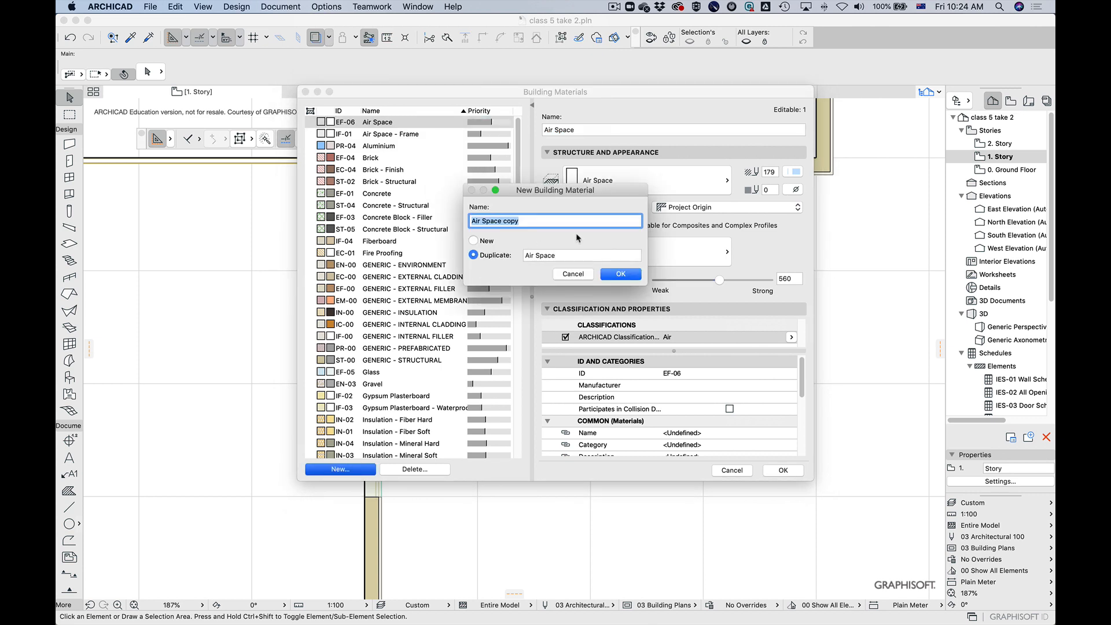
pyautogui.write('Zanes ')
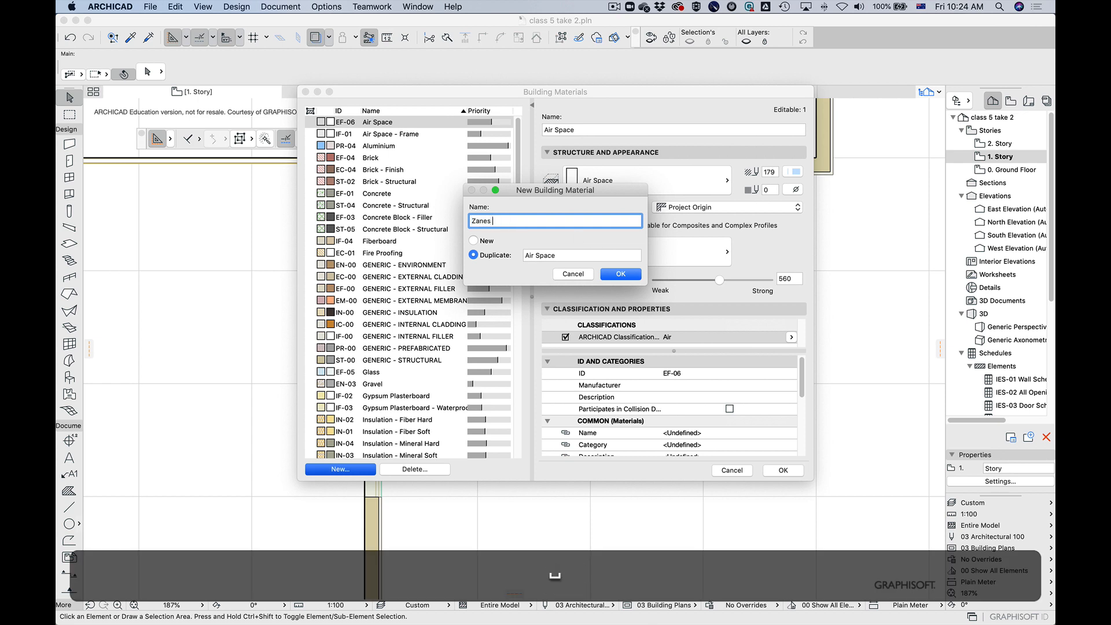
pyautogui.write('Material')
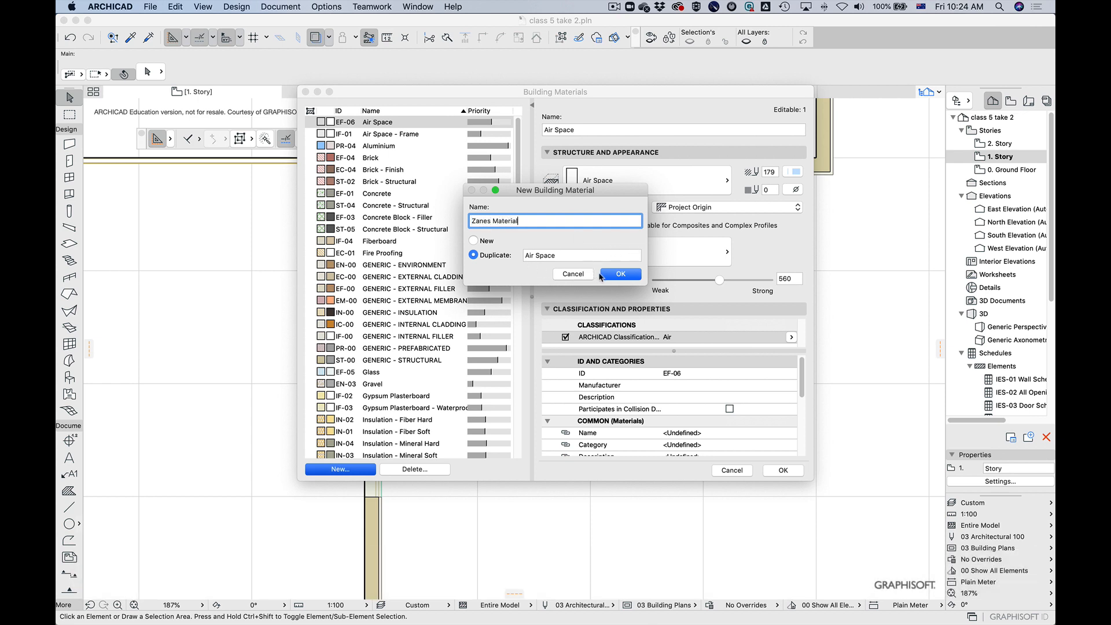
pyautogui.click(477, 243)
pyautogui.click(622, 277)
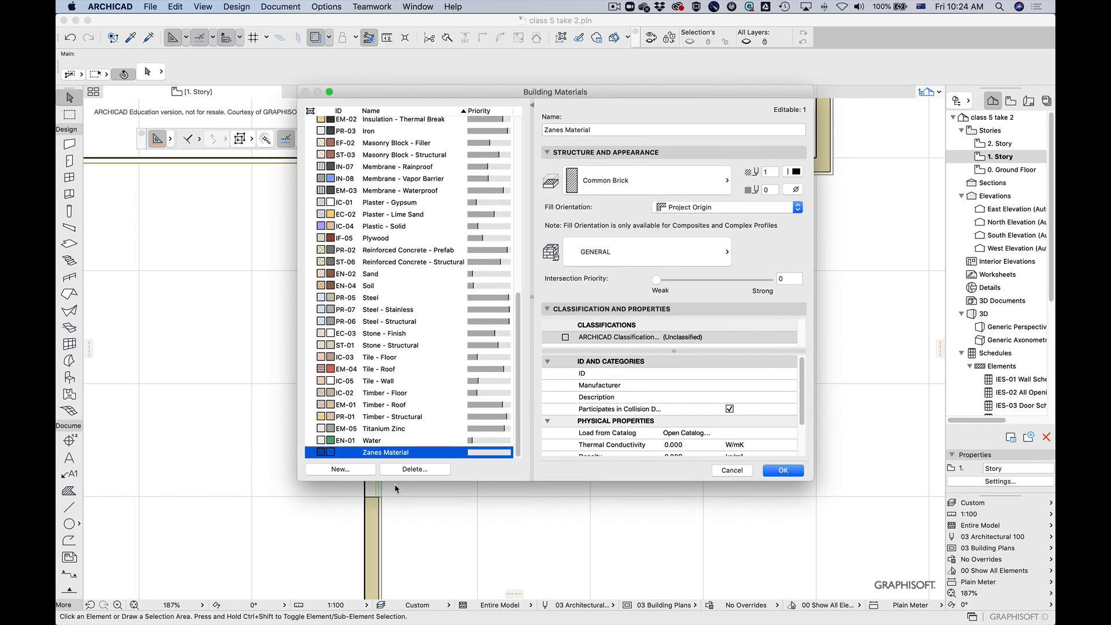
# Step: Set the new building material's cut fill to Symbol fill Z and its fill foreground pen to red pen 8
pyautogui.click(666, 187)
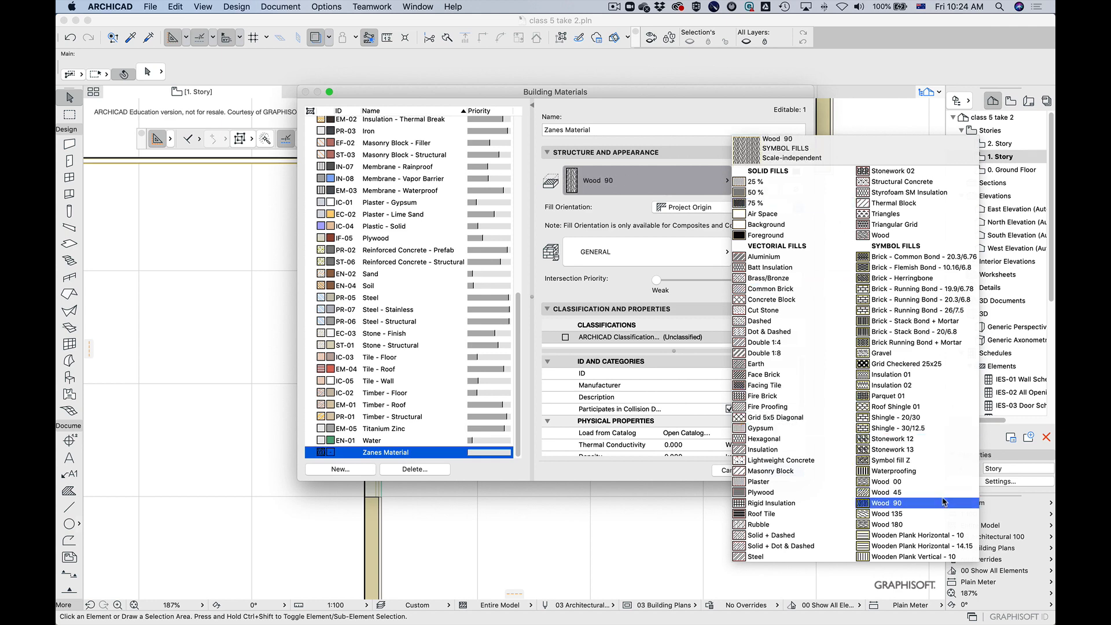
pyautogui.click(930, 460)
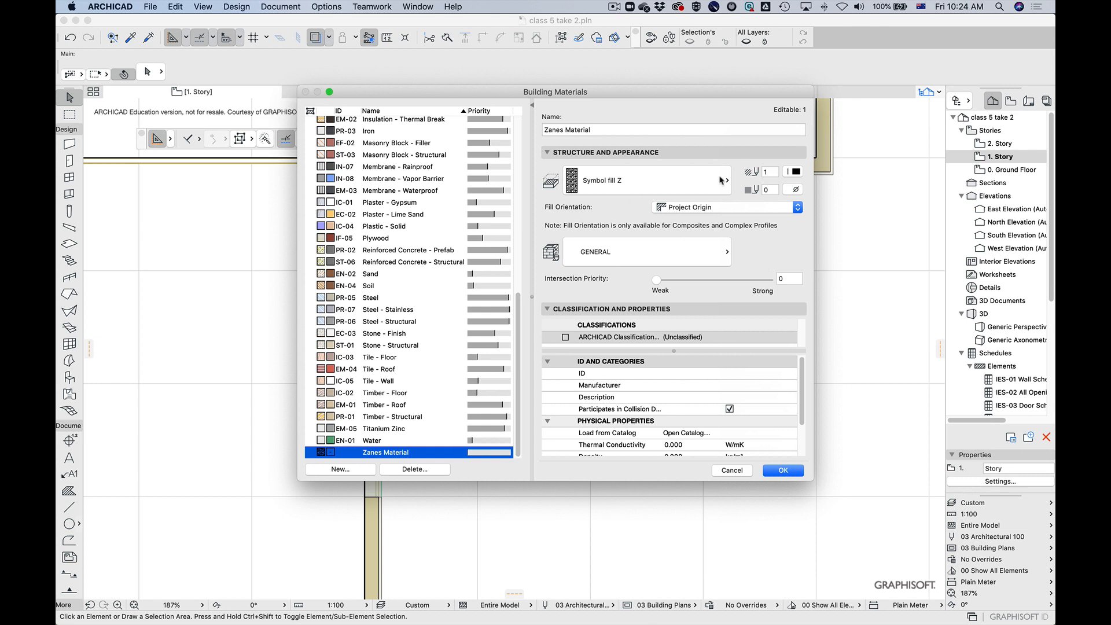
pyautogui.click(797, 173)
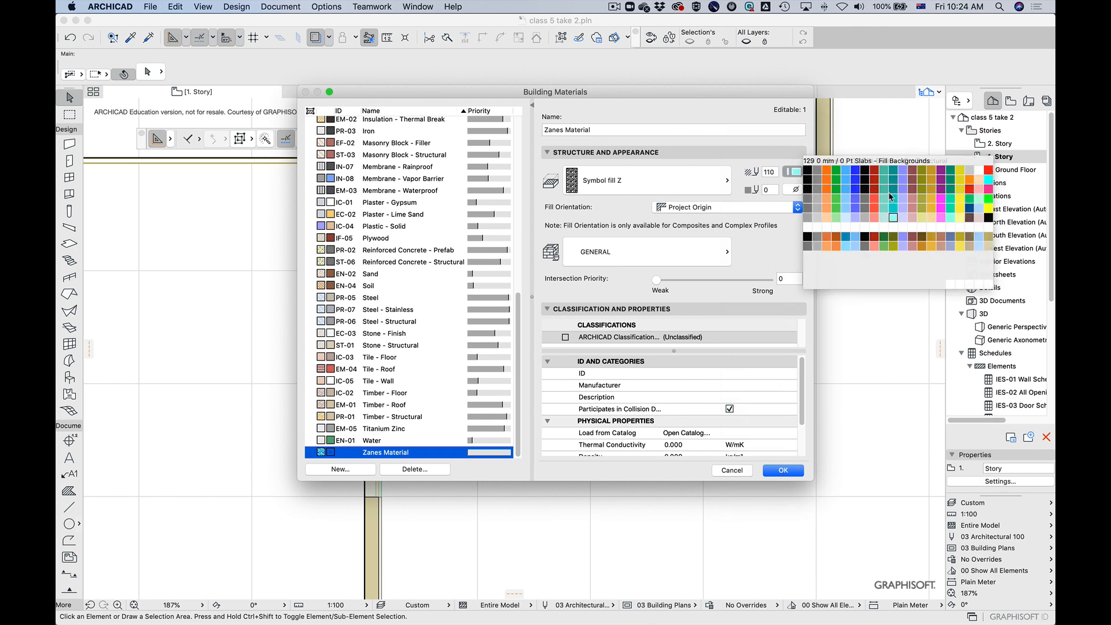
pyautogui.click(874, 170)
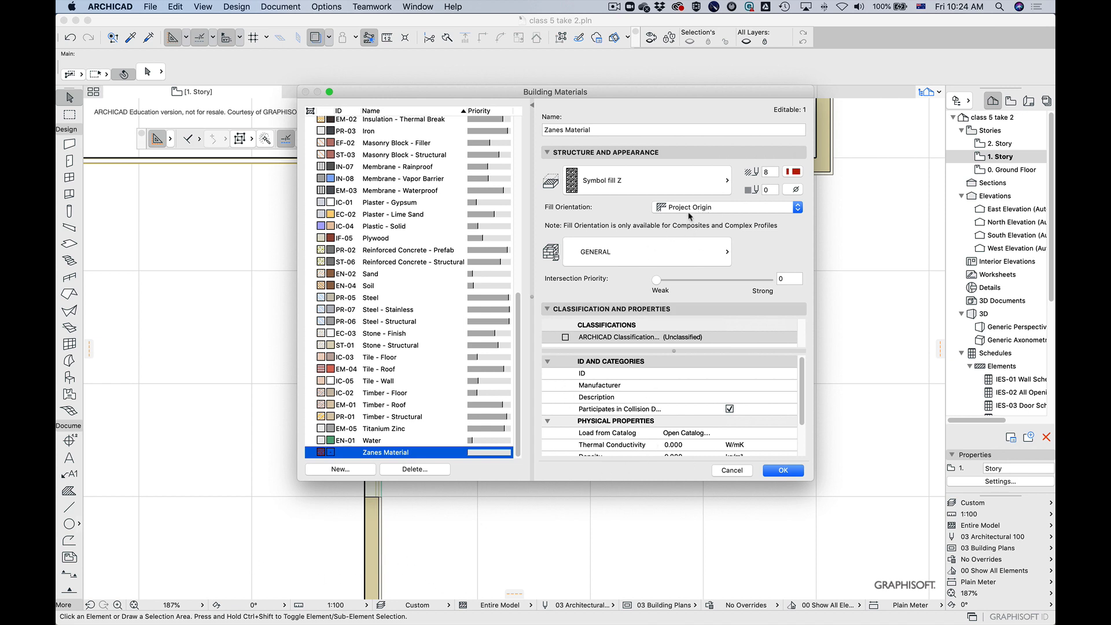
# Step: Keep the material's fill orientation at Project Origin and set its surface to Orange Concrete Z
pyautogui.click(656, 207)
pyautogui.click(649, 207)
pyautogui.click(712, 209)
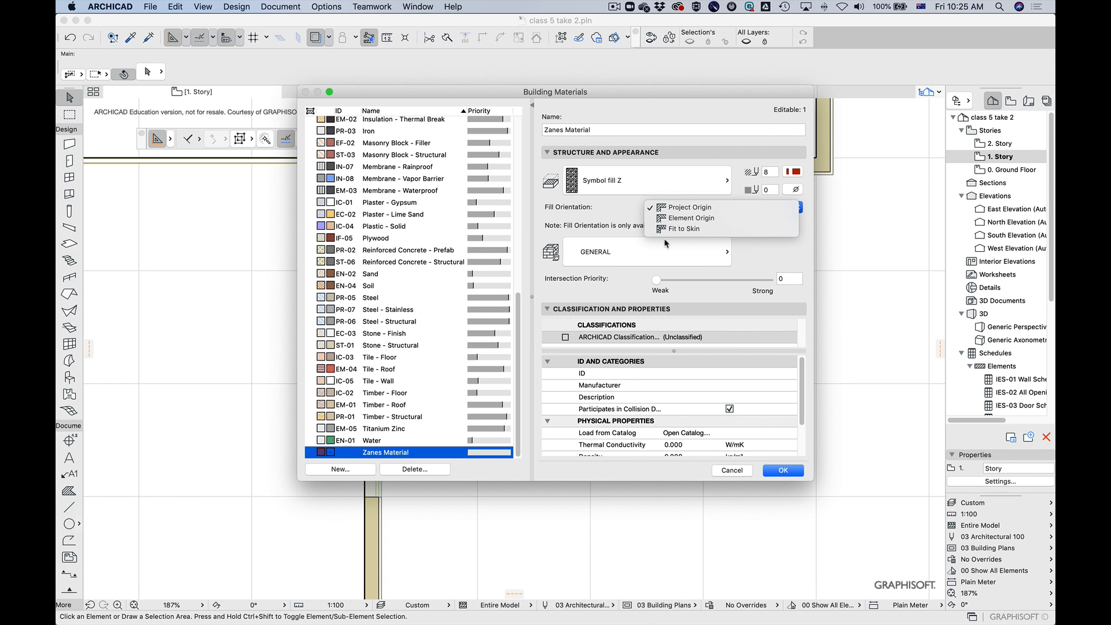
pyautogui.click(671, 207)
pyautogui.click(642, 252)
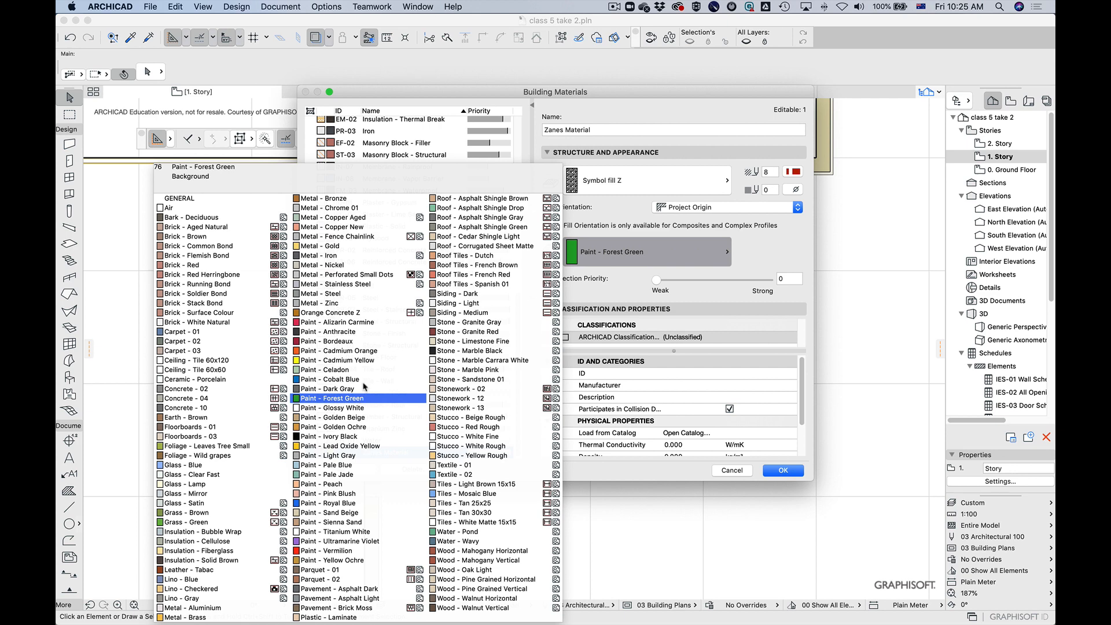
pyautogui.click(340, 315)
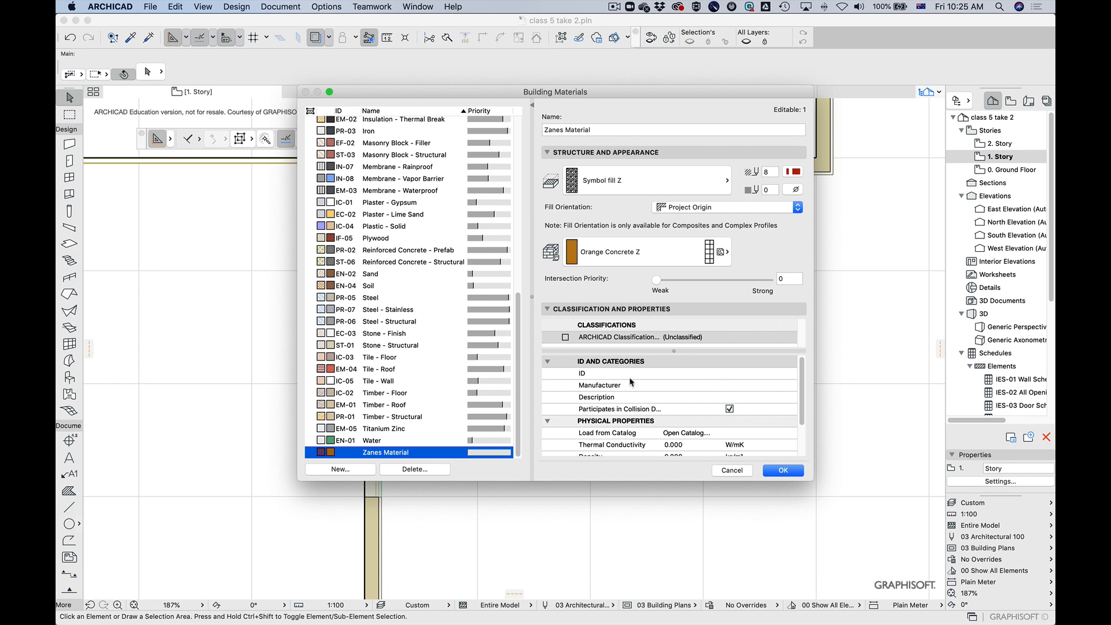
# Step: Set the new material's intersection priority to 772 and save the building material changes
pyautogui.moveTo(657, 280); pyautogui.dragTo(750, 281)
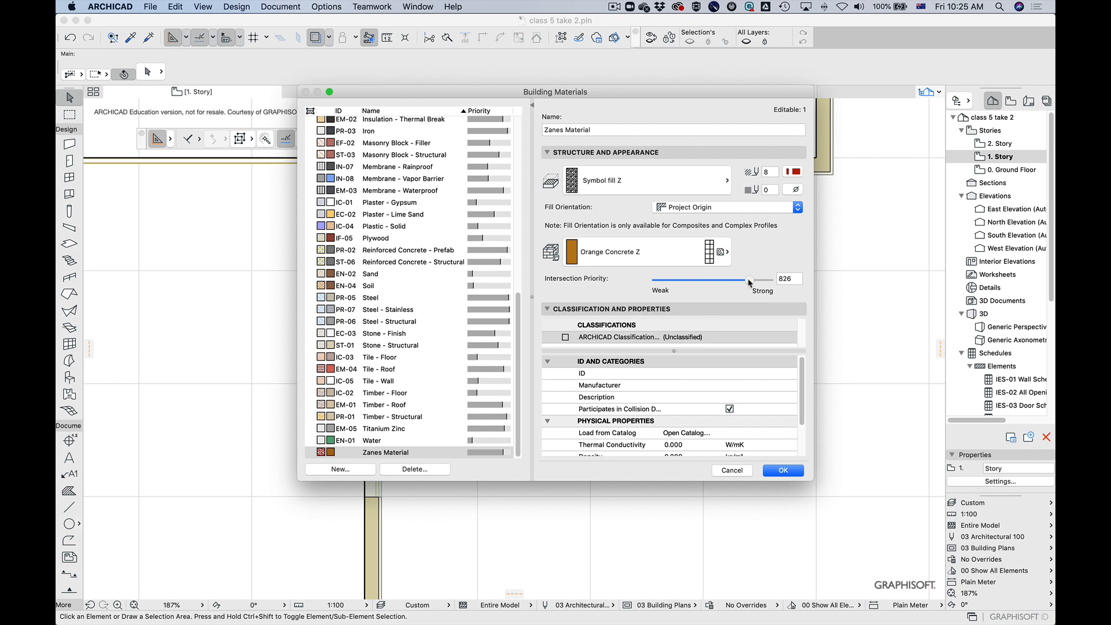
pyautogui.moveTo(748, 280); pyautogui.dragTo(743, 282)
pyautogui.click(783, 470)
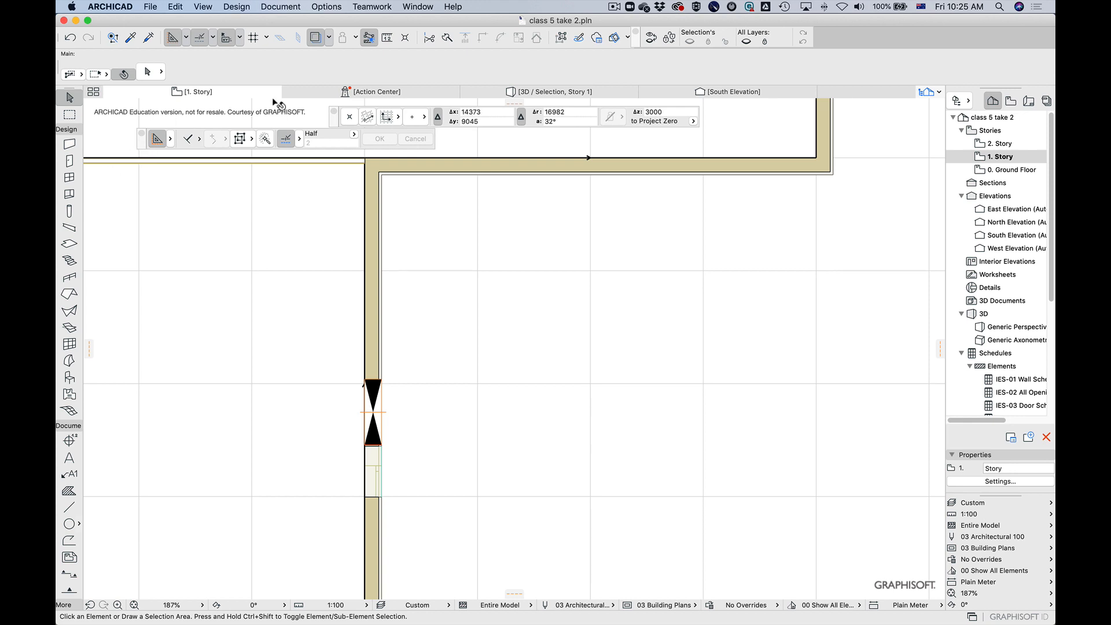
# Step: Reopen the building materials settings to check the new material and close them without changes
pyautogui.click(326, 7)
pyautogui.moveTo(328, 24)
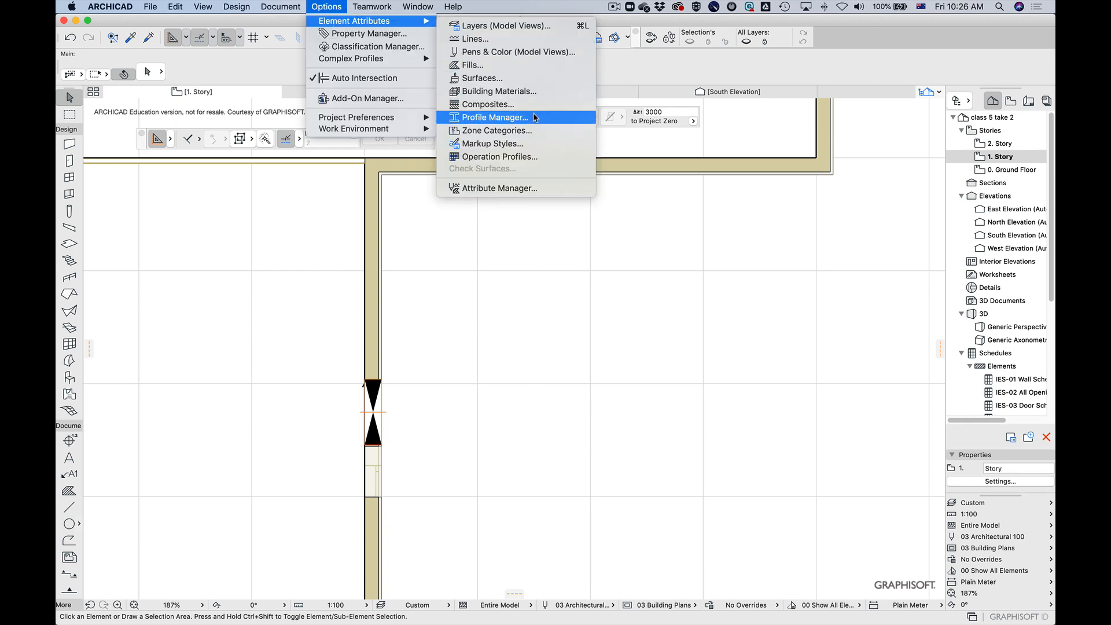
pyautogui.click(508, 93)
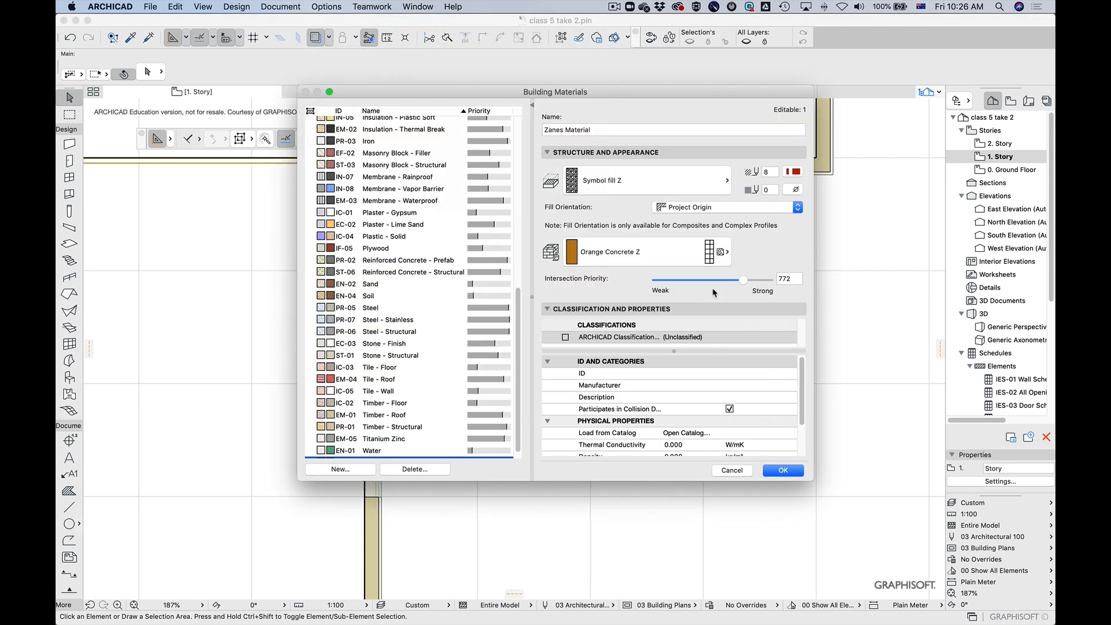
pyautogui.click(736, 473)
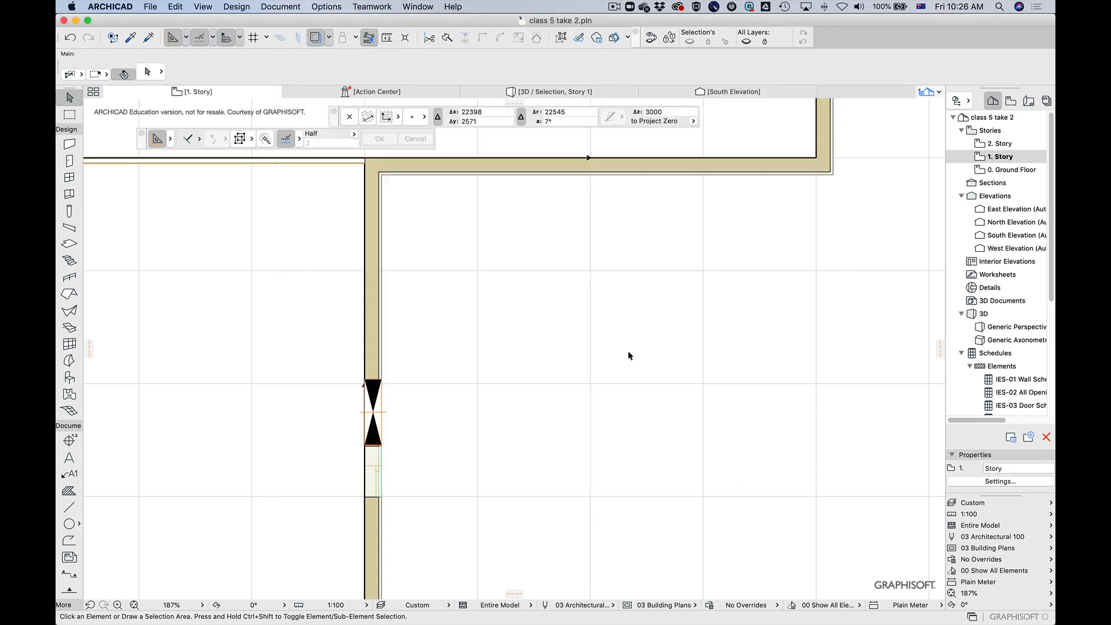
# Step: Look at the skin structure of the Concrete Floor Insulated with Parquet composite and close without changes
pyautogui.click(281, 6)
pyautogui.moveTo(345, 23)
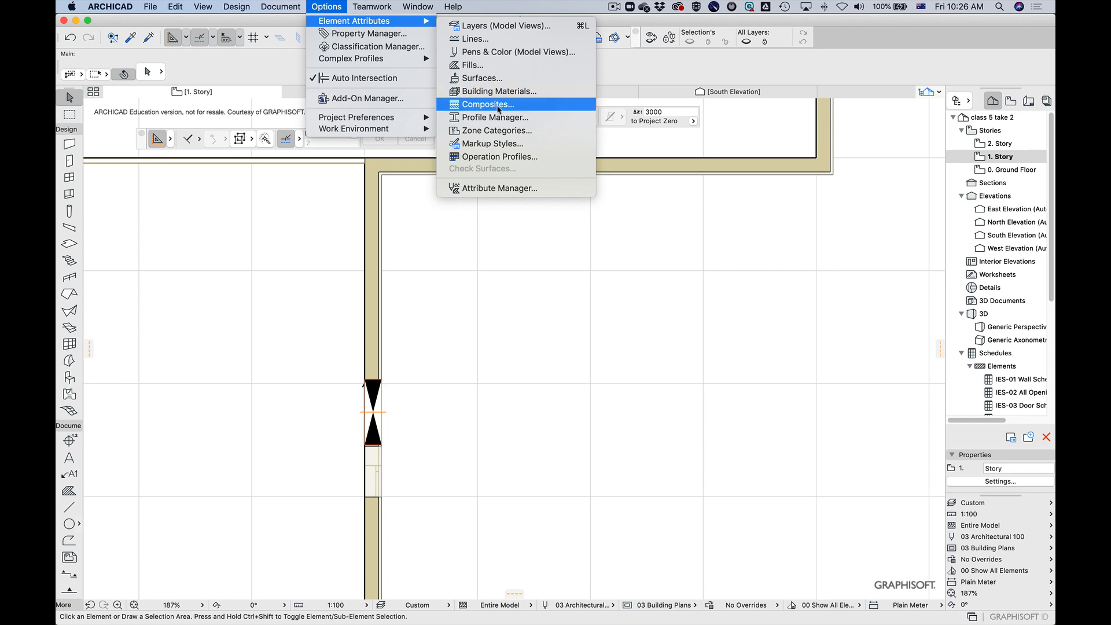
pyautogui.click(501, 107)
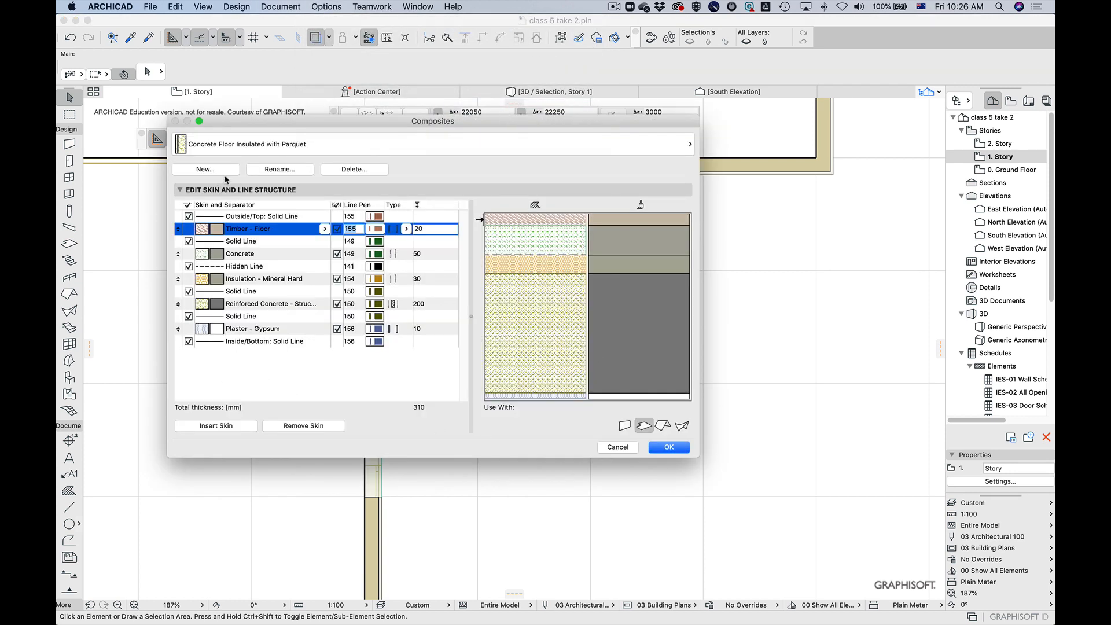
pyautogui.click(617, 448)
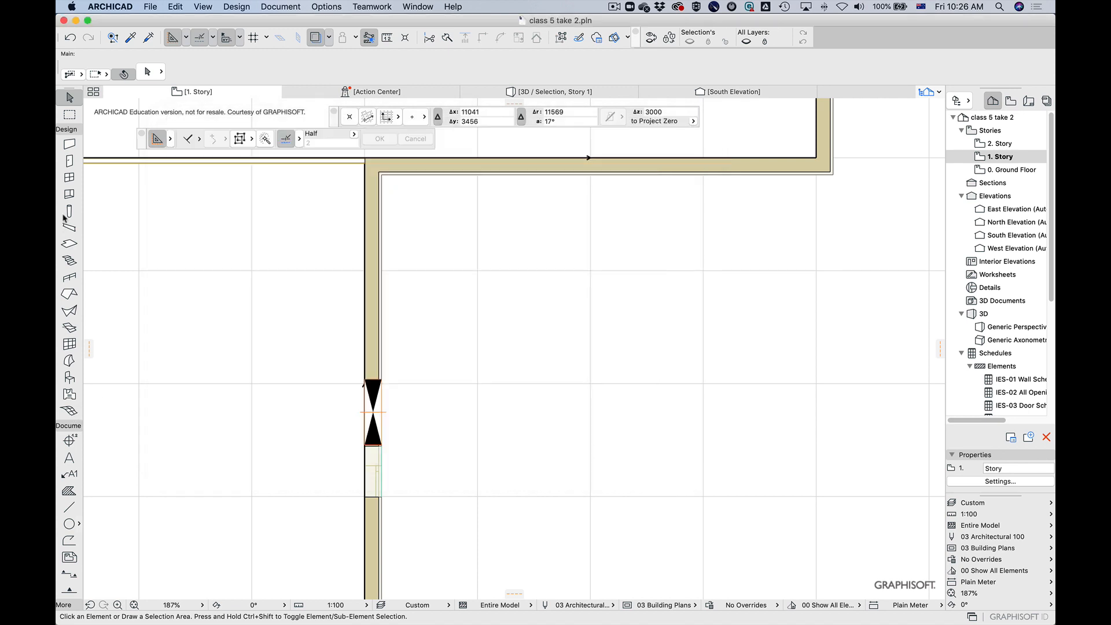
# Step: Draw a diagonal 100 mm thick concrete wall on the Walls Int layer in the open floor area
pyautogui.click(69, 144)
pyautogui.click(522, 322)
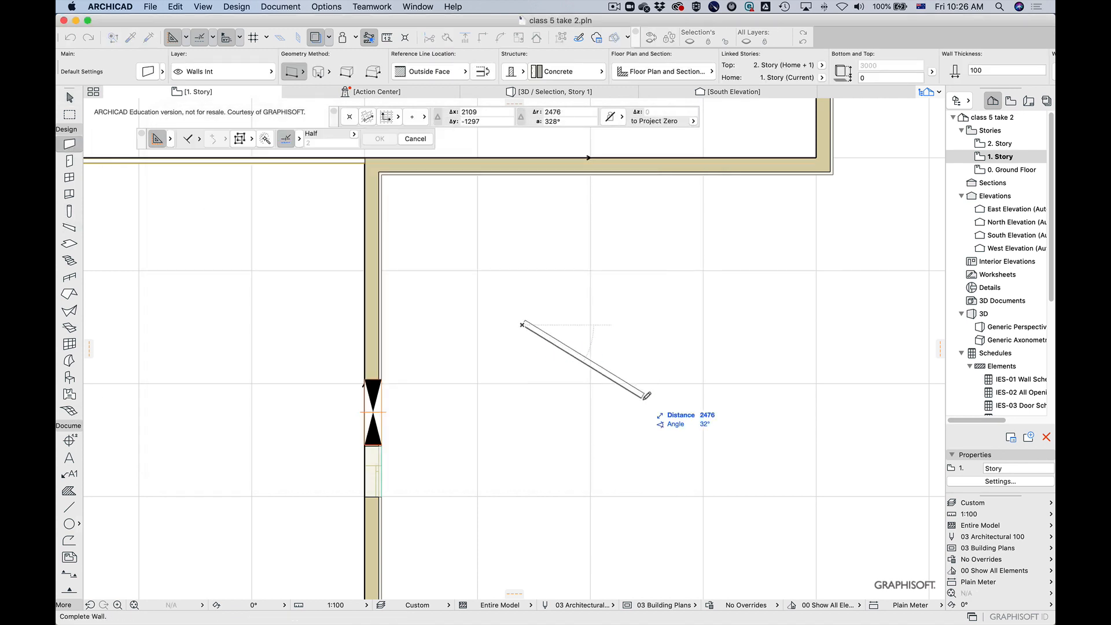
pyautogui.click(677, 412)
pyautogui.press('Escape')
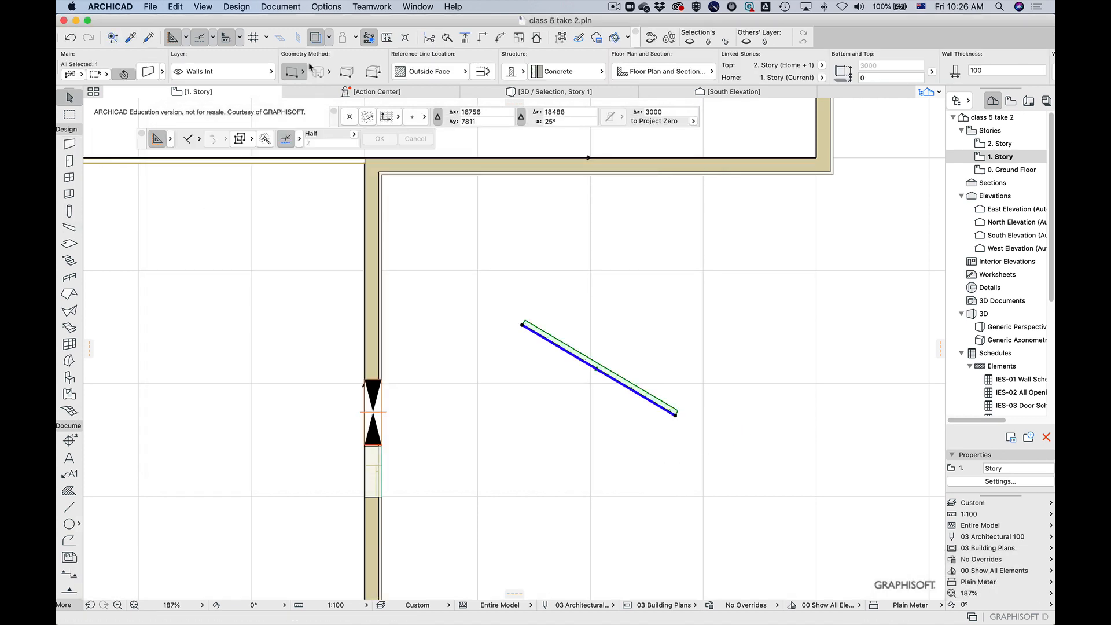
# Step: Open the diagonal wall's settings and switch its structure to composite and back to basic
pyautogui.click(148, 71)
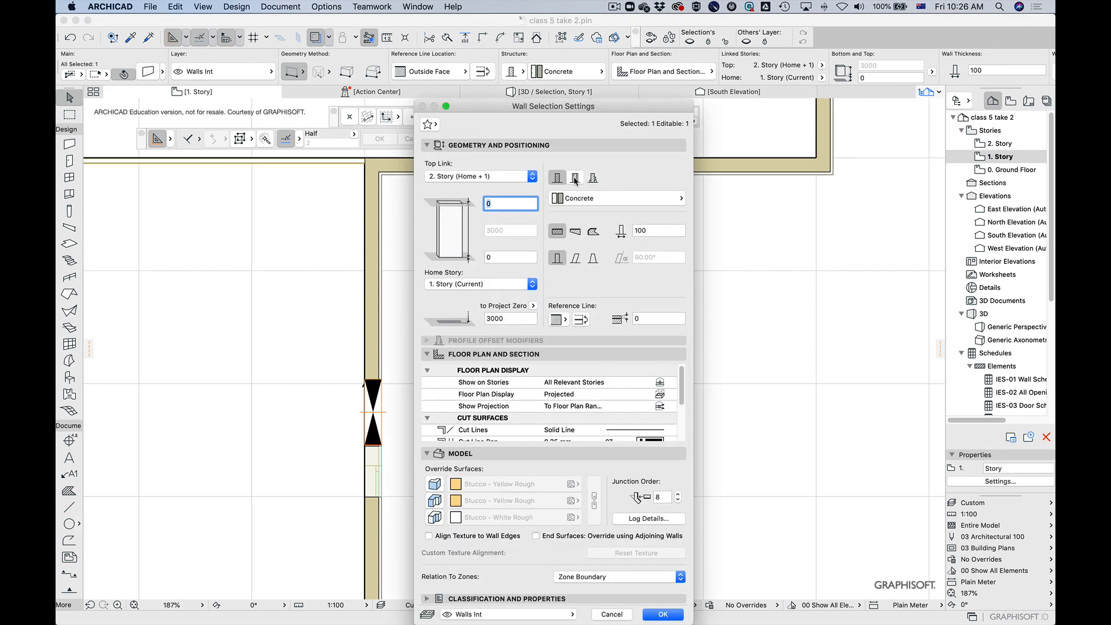
pyautogui.click(575, 179)
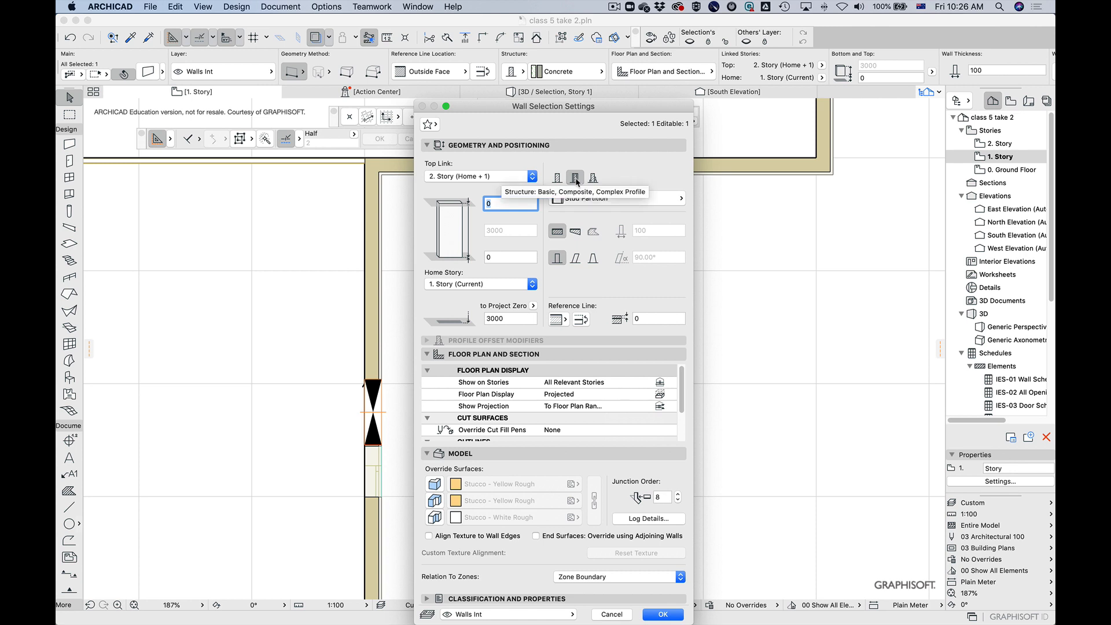
pyautogui.click(558, 179)
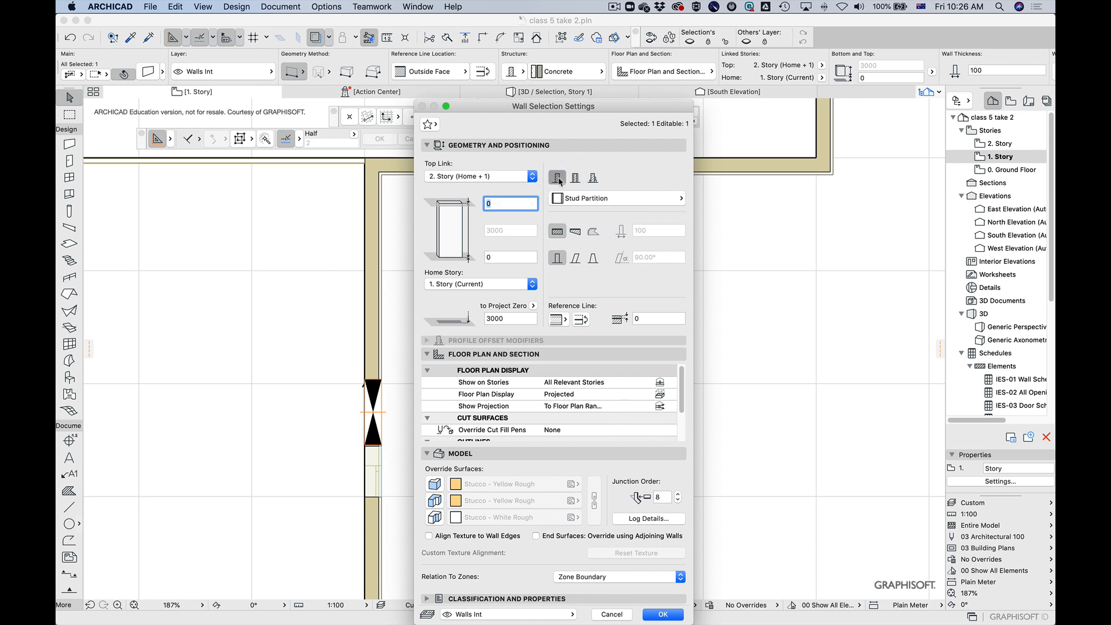
pyautogui.click(574, 177)
pyautogui.click(559, 178)
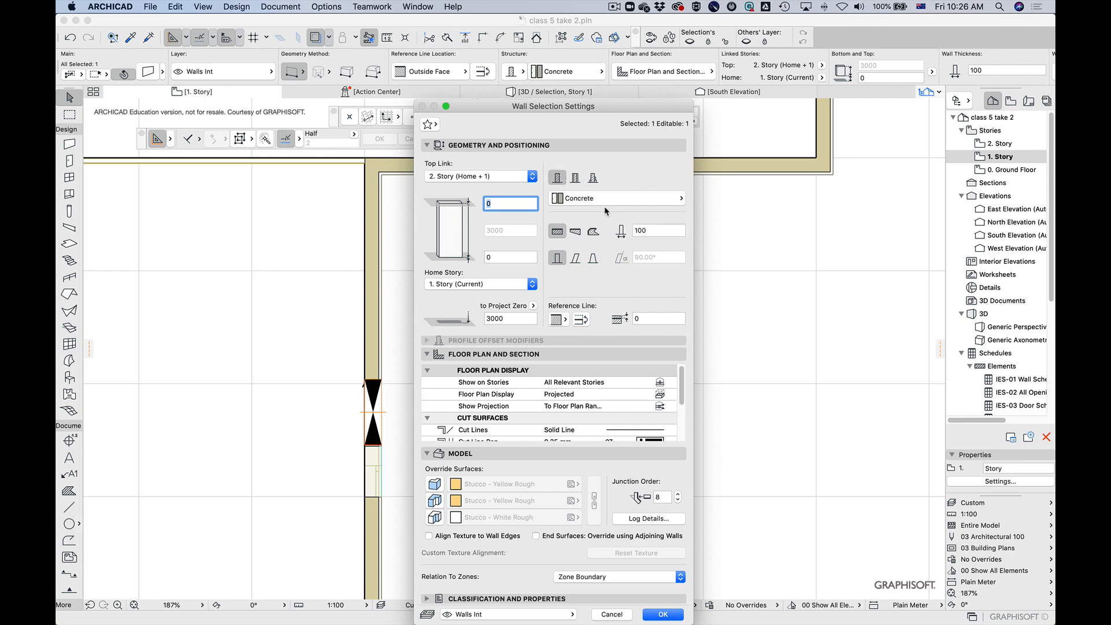
# Step: Set the diagonal wall's building material to the custom one with Symbol fill Z and Orange Concrete Z, and apply it
pyautogui.click(609, 201)
pyautogui.press('Down')
pyautogui.press('Down')
pyautogui.press('Down')
pyautogui.press('Down')
pyautogui.press('Down')
pyautogui.press('Down')
pyautogui.press('Down')
pyautogui.press('Down')
pyautogui.press('Down')
pyautogui.press('Down')
pyautogui.press('Down')
pyautogui.press('Down')
pyautogui.press('Down')
pyautogui.press('Down')
pyautogui.press('Down')
pyautogui.press('Down')
pyautogui.press('Down')
pyautogui.press('Down')
pyautogui.press('Down')
pyautogui.press('Down')
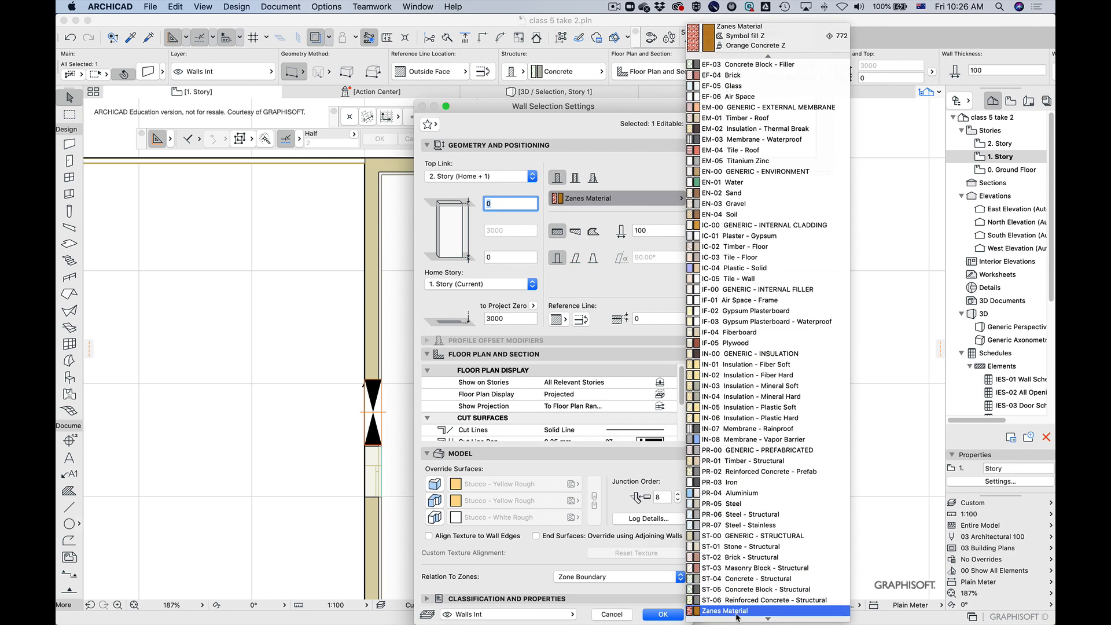
pyautogui.click(735, 613)
pyautogui.click(663, 614)
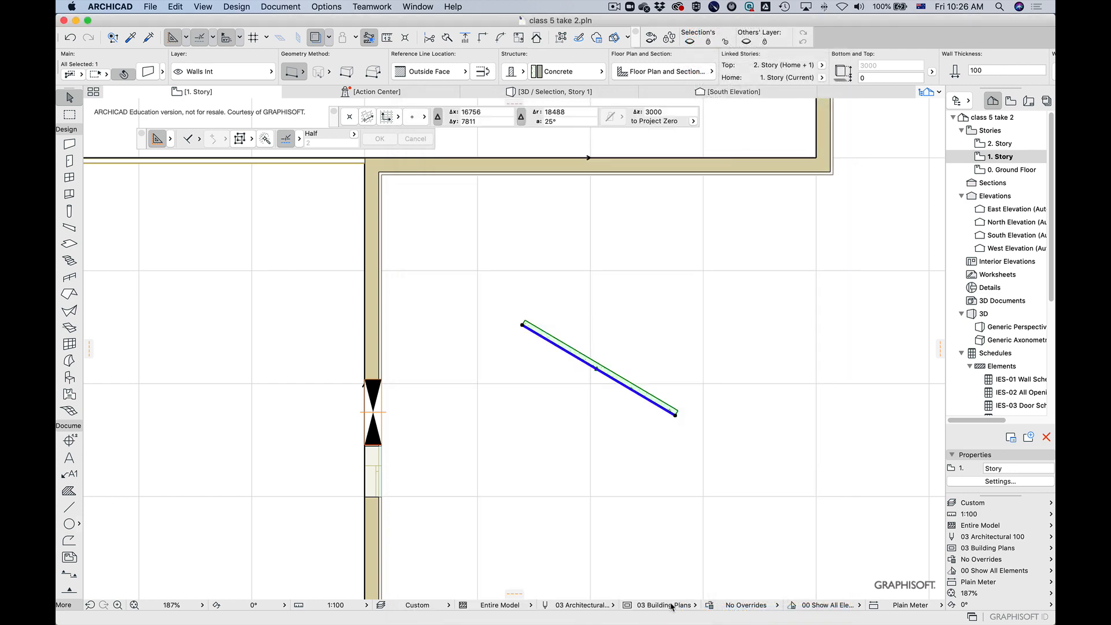
# Step: Stretch the lower end of the diagonal wall outward to lengthen it and flatten its angle slightly
pyautogui.click(694, 484)
pyautogui.scroll(5, 646, 383)
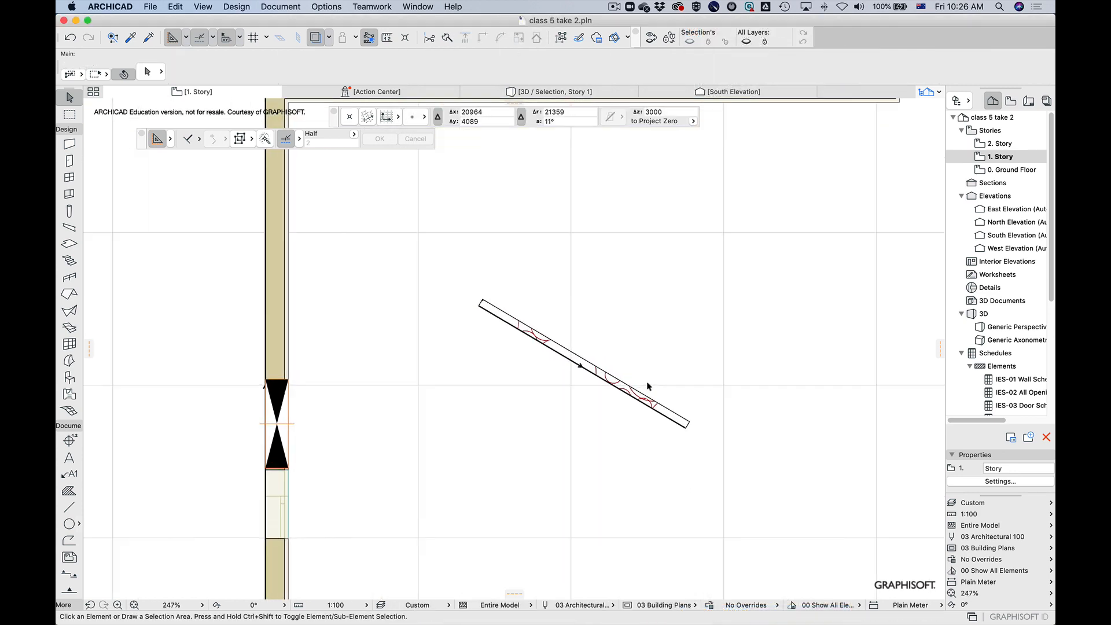
pyautogui.click(662, 462)
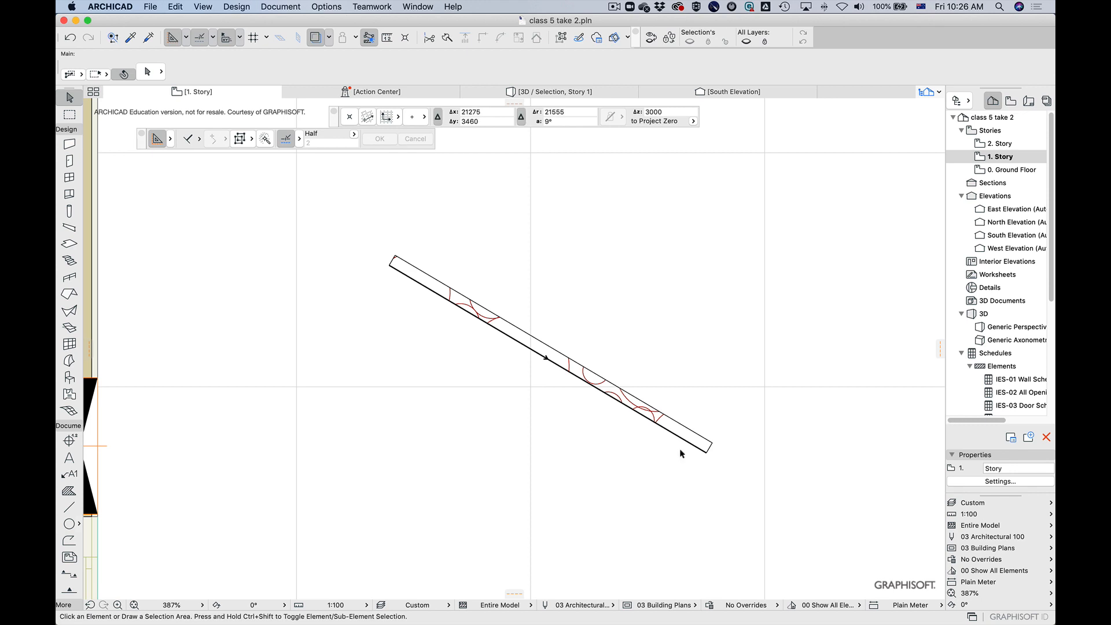
pyautogui.click(701, 447)
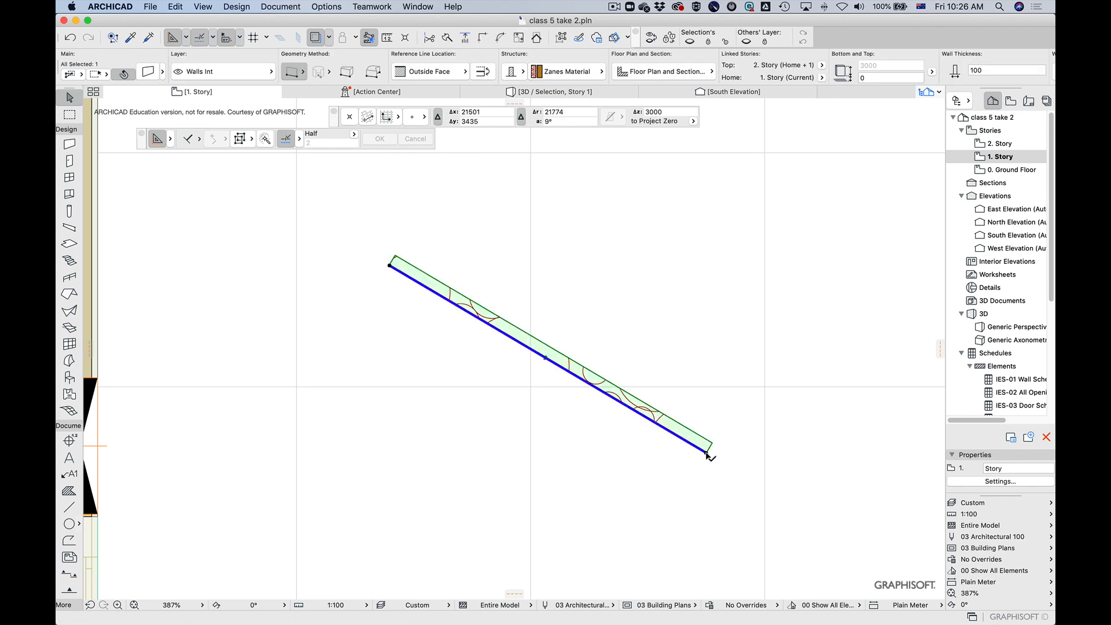
pyautogui.click(706, 453)
pyautogui.click(785, 465)
pyautogui.click(724, 485)
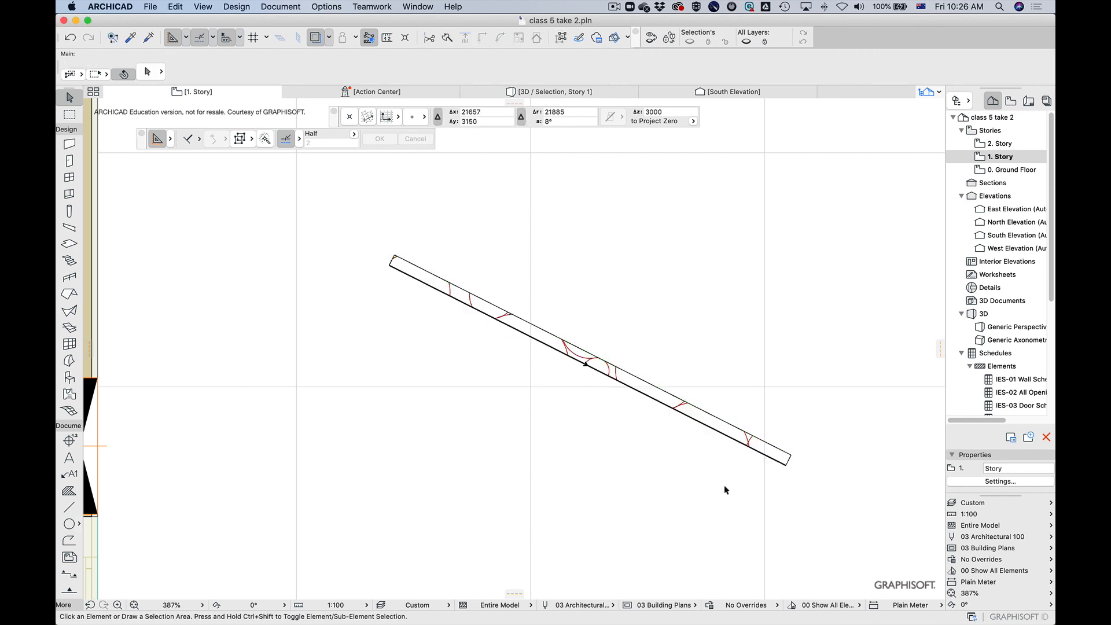
# Step: Display the diagonal wall in the 3D perspective view
pyautogui.click(798, 446)
pyautogui.press('F4')
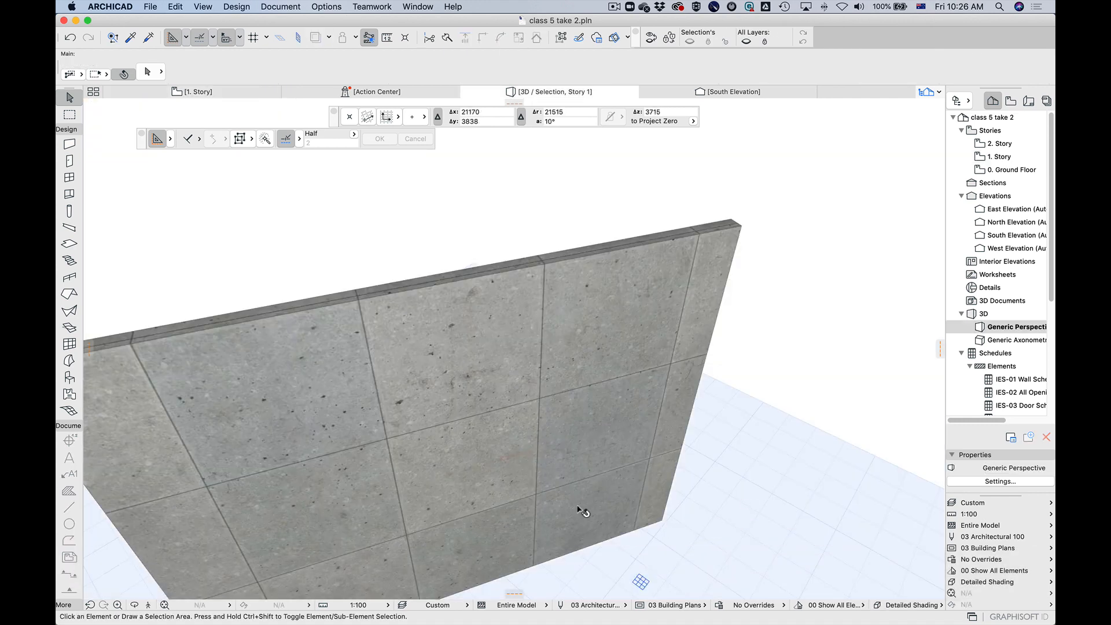
# Step: Orbit to face the diagonal wall, render it as a PhotoRender projection, and return to the 3D view
pyautogui.moveTo(606, 498); pyautogui.dragTo(768, 406)
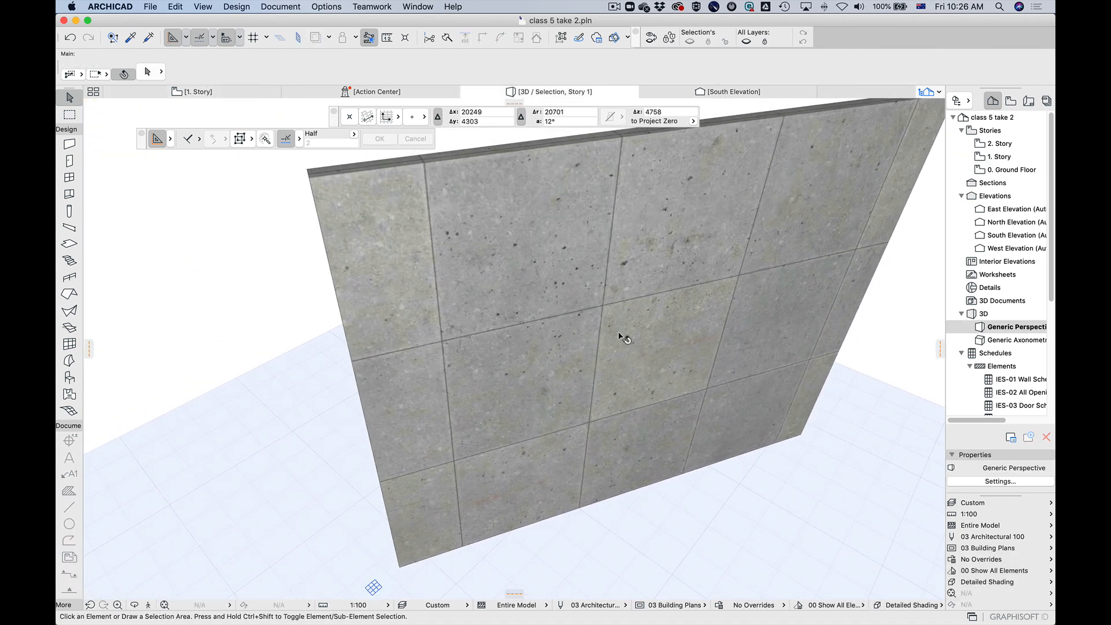
pyautogui.click(327, 7)
pyautogui.moveTo(280, 6)
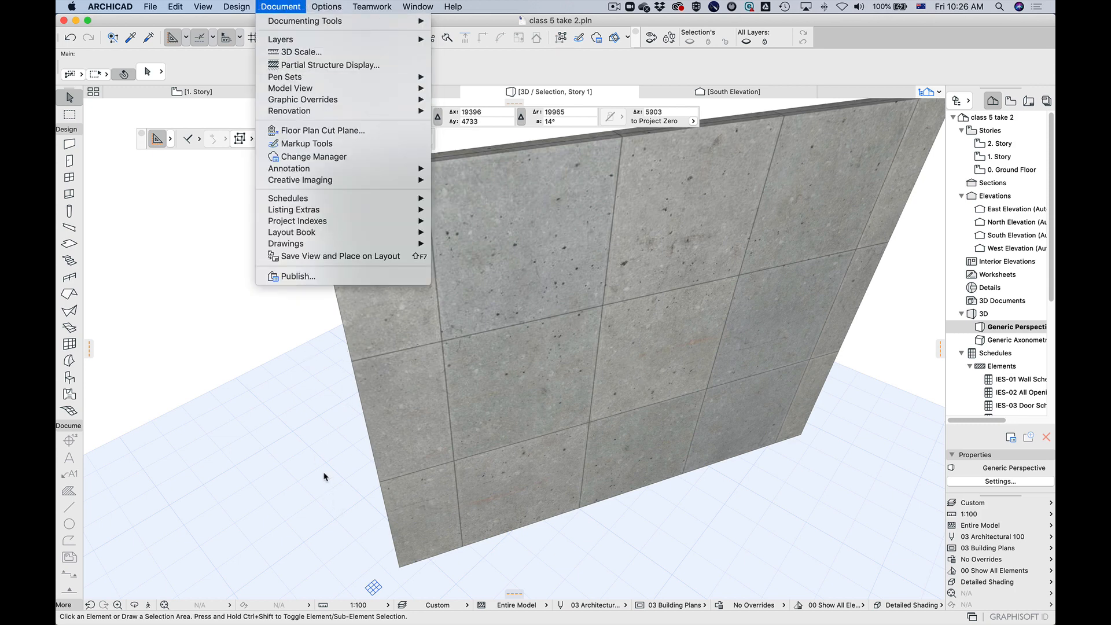
pyautogui.moveTo(346, 183)
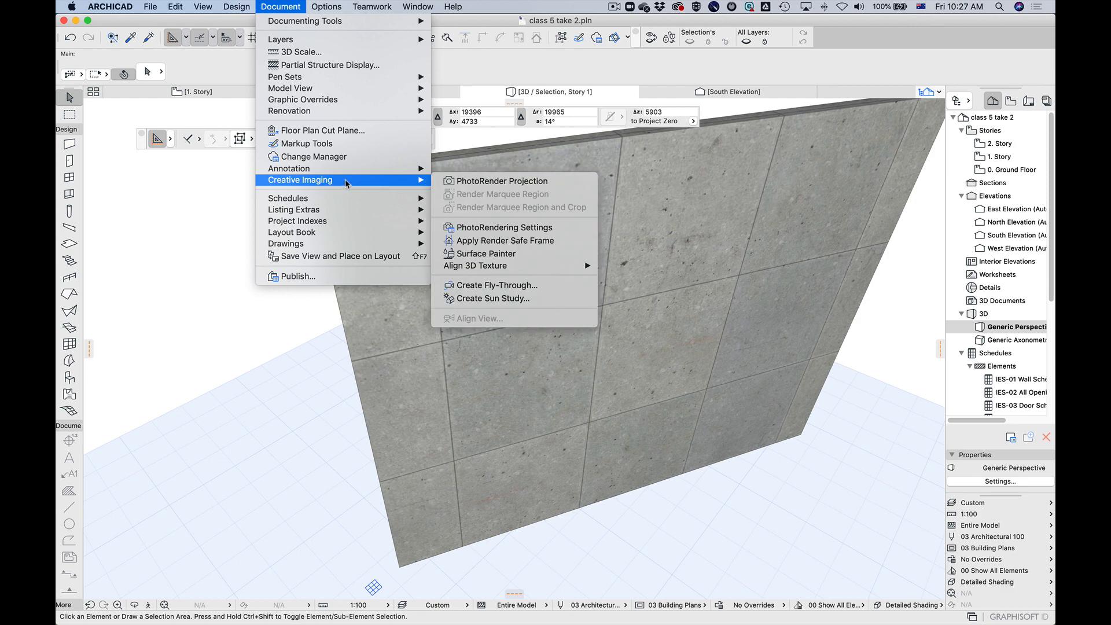
pyautogui.click(521, 182)
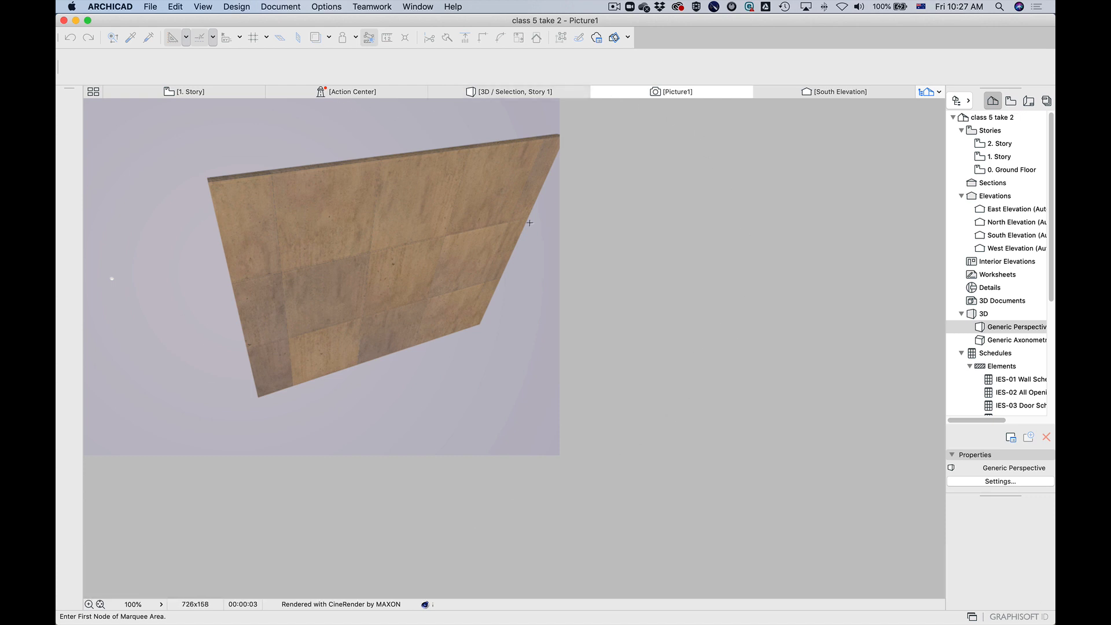
pyautogui.click(597, 91)
pyautogui.click(538, 265)
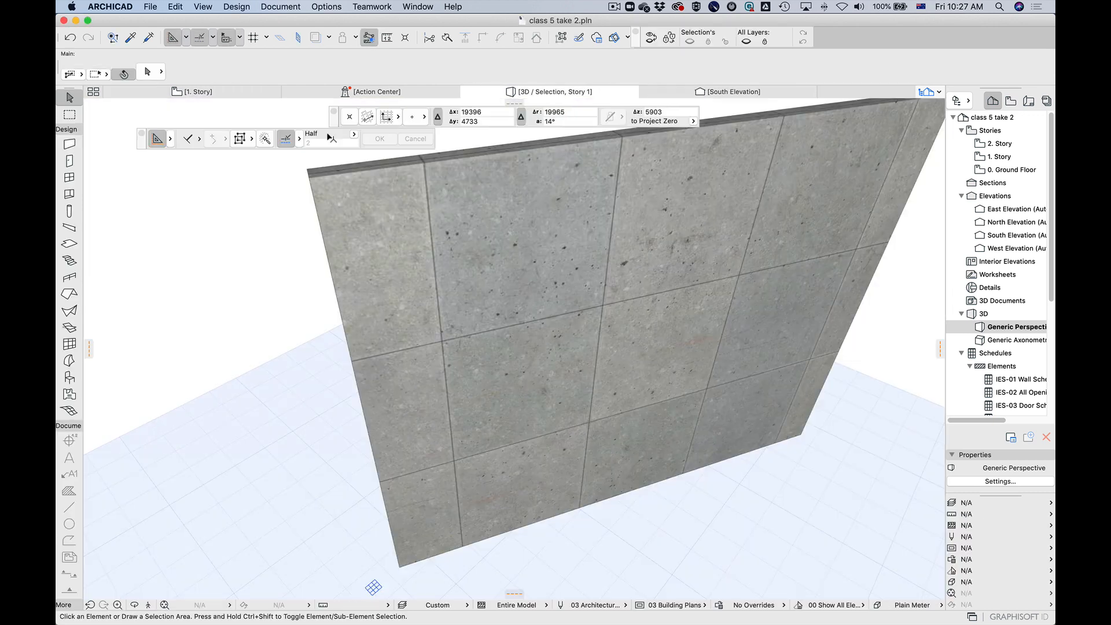
# Step: Return to the 1. Story floor plan with nothing selected
pyautogui.press('F2')
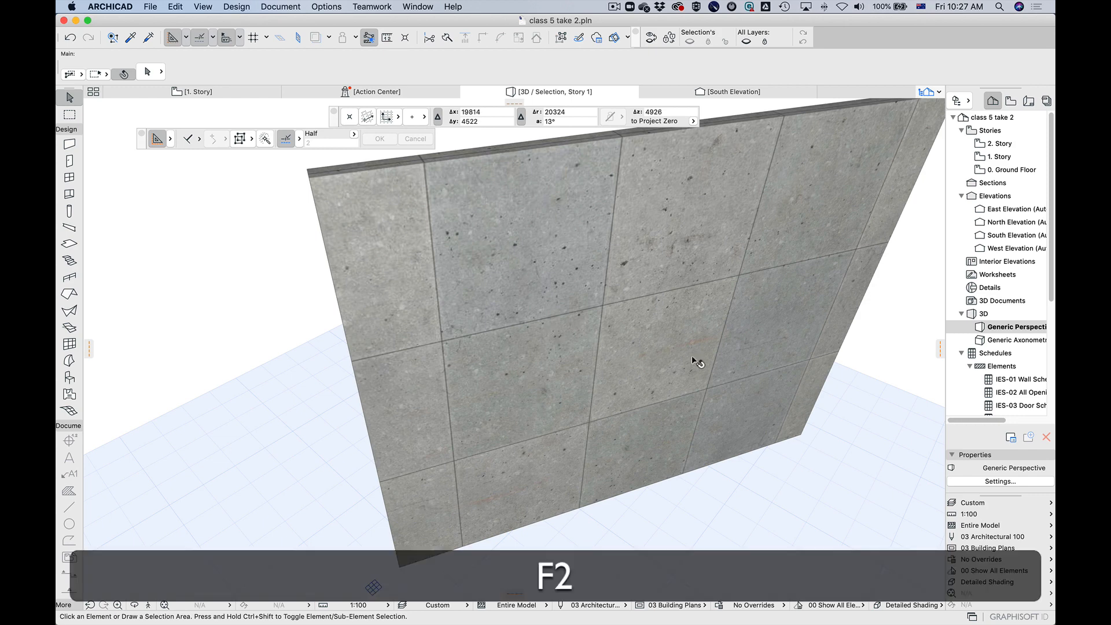
pyautogui.press('Escape')
pyautogui.moveTo(734, 497); pyautogui.dragTo(808, 428)
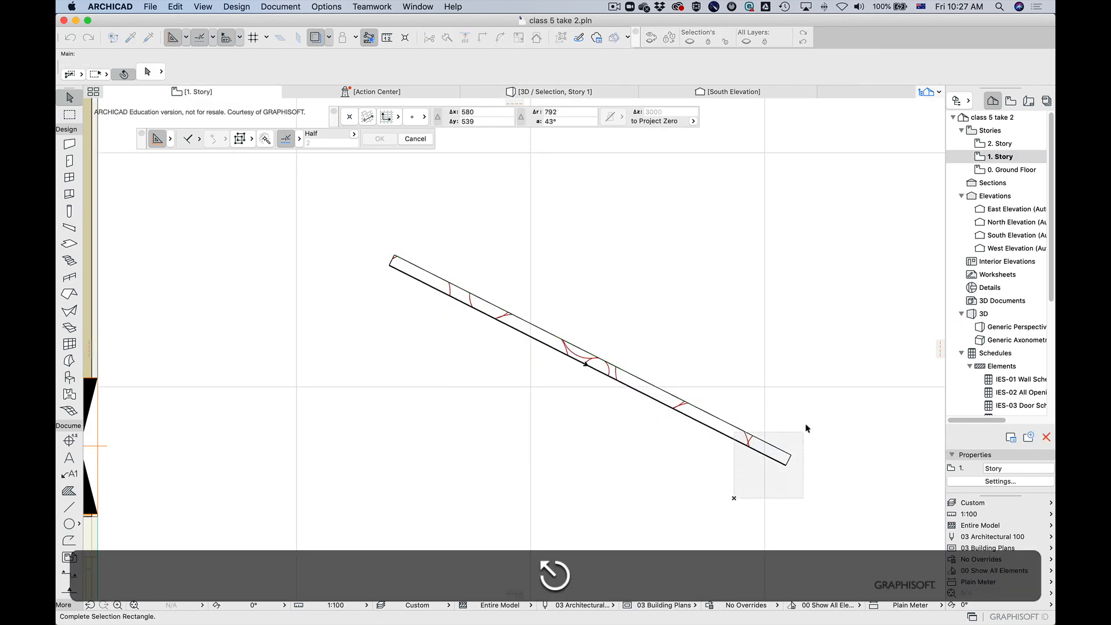
pyautogui.click(806, 428)
pyautogui.press('Escape')
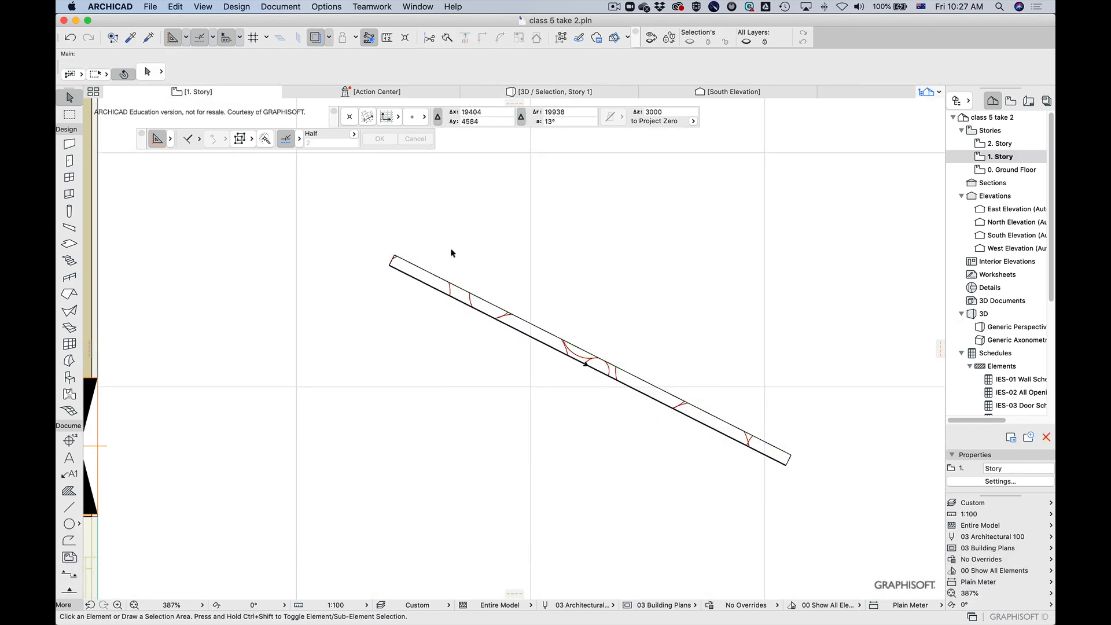
# Step: Open the Composites attribute settings and start a new composite structure
pyautogui.click(281, 7)
pyautogui.moveTo(326, 7)
pyautogui.moveTo(349, 21)
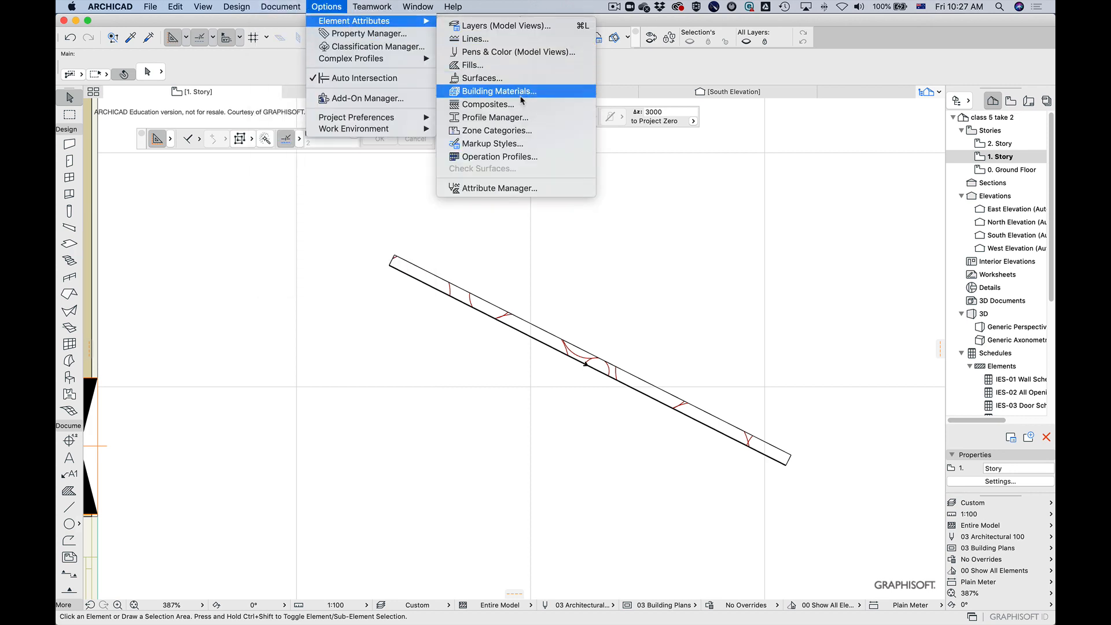
pyautogui.click(520, 105)
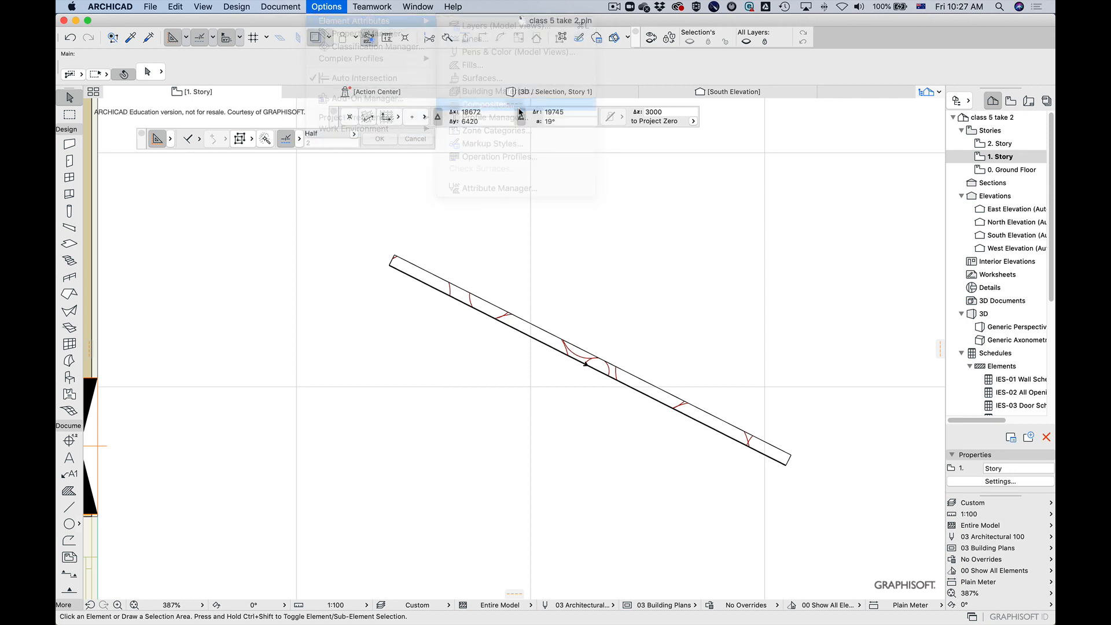
pyautogui.click(220, 175)
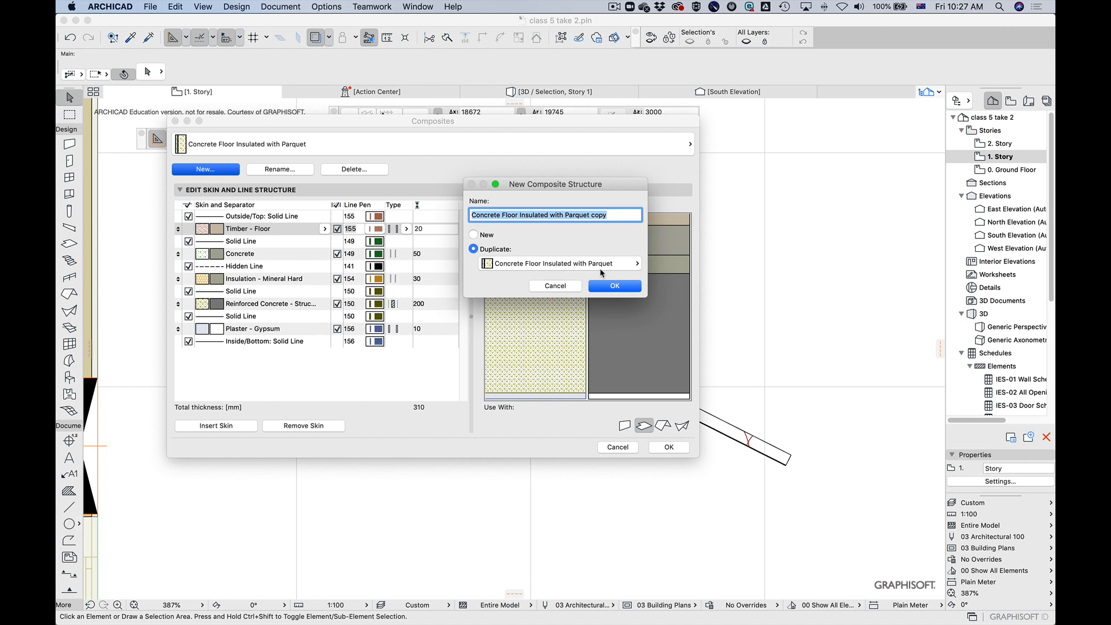
# Step: Create the composite from scratch, not as a duplicate, with the name Painted Orange Concrete
pyautogui.write('Painted')
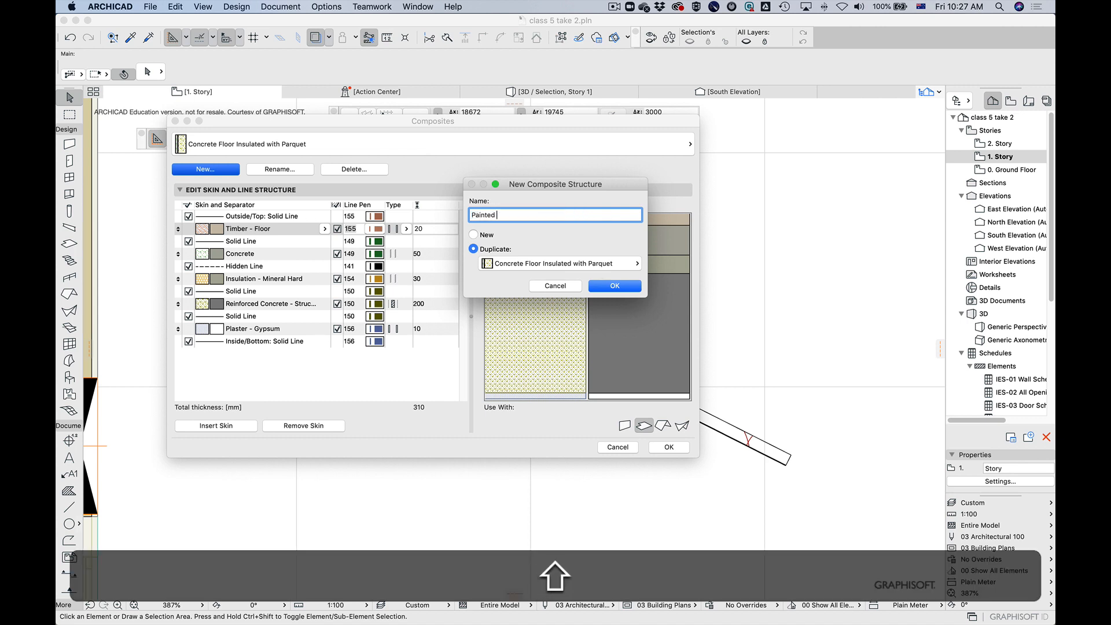
pyautogui.write(' Orange Concrete')
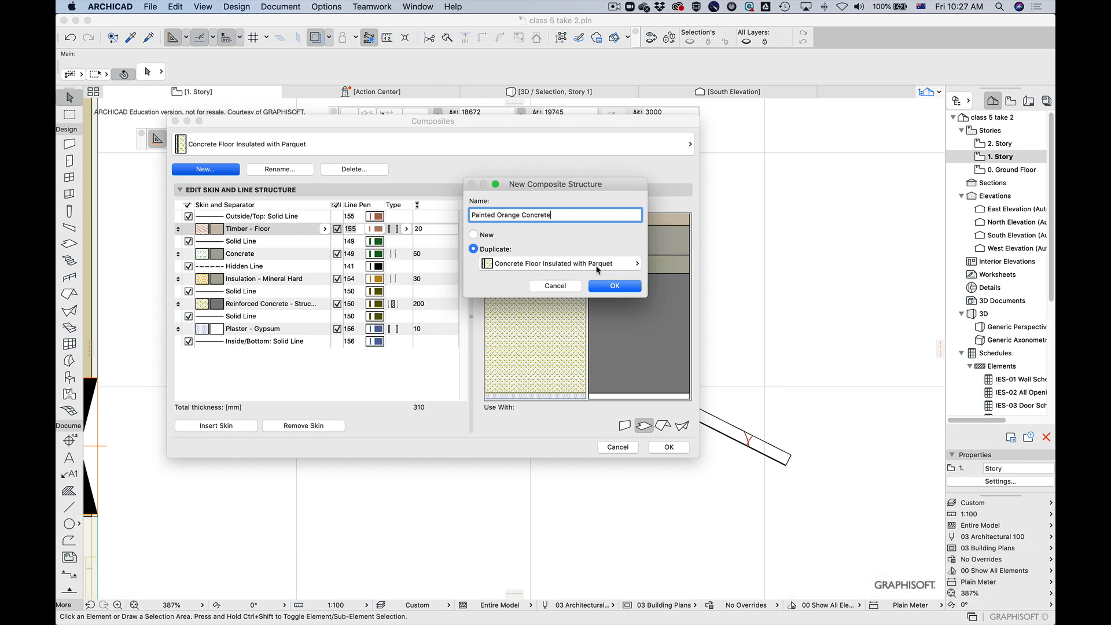
pyautogui.click(474, 235)
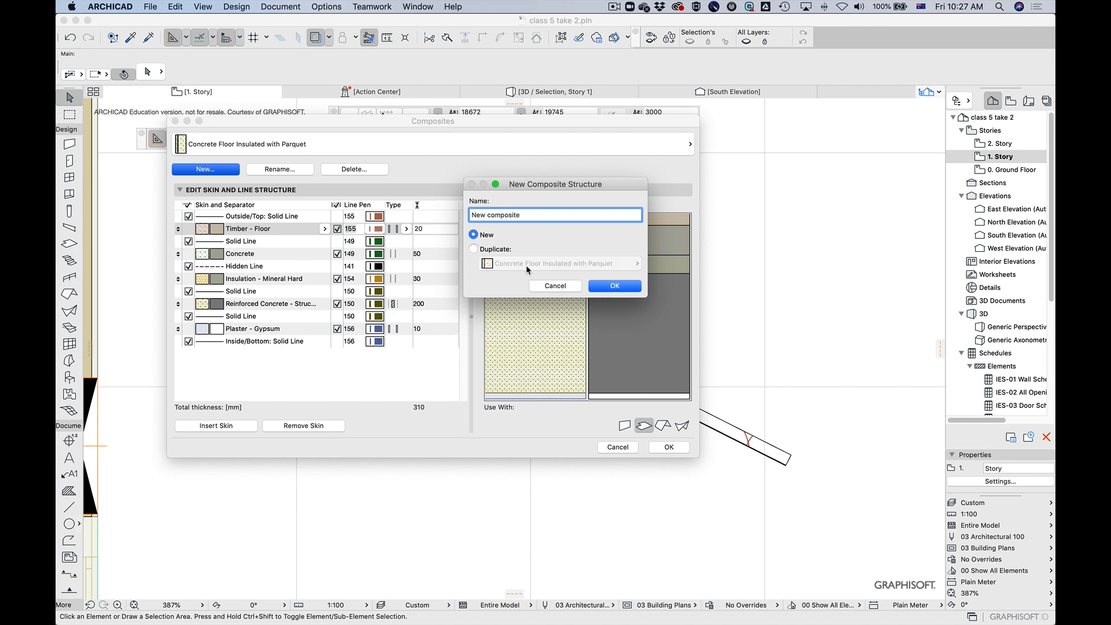
pyautogui.click(473, 249)
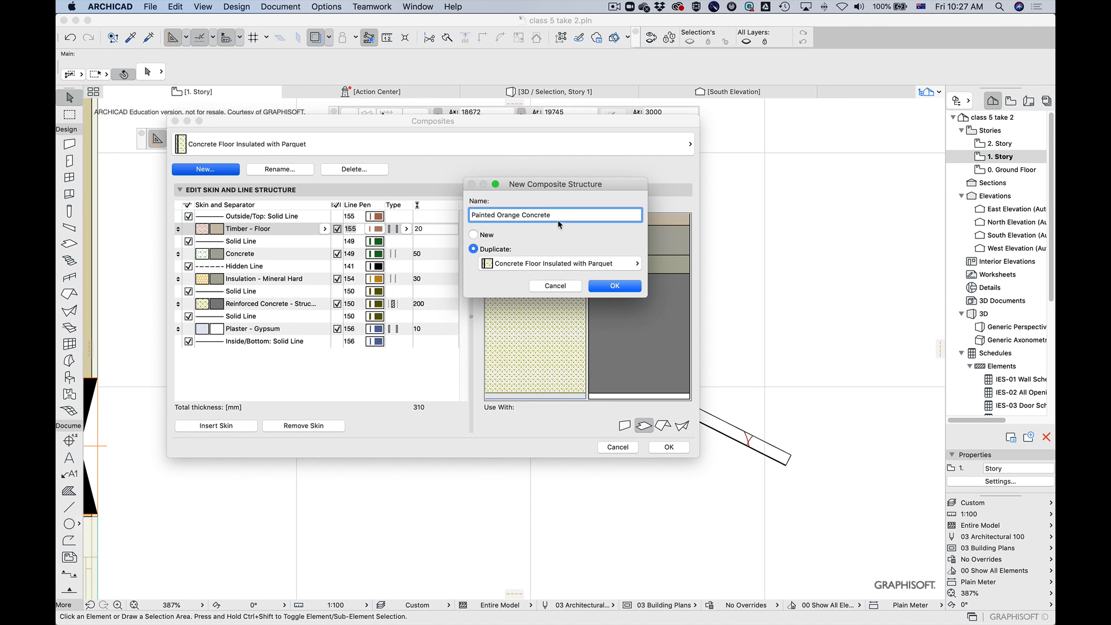
pyautogui.tripleClick(519, 212)
pyautogui.press('super+c')
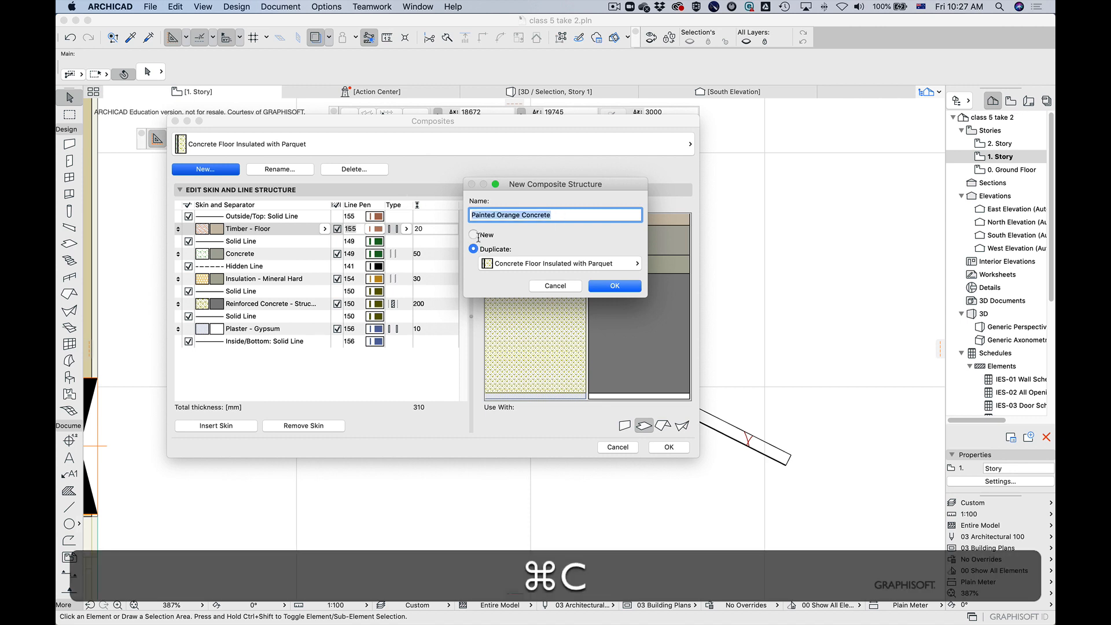
pyautogui.click(474, 235)
pyautogui.press('super+v')
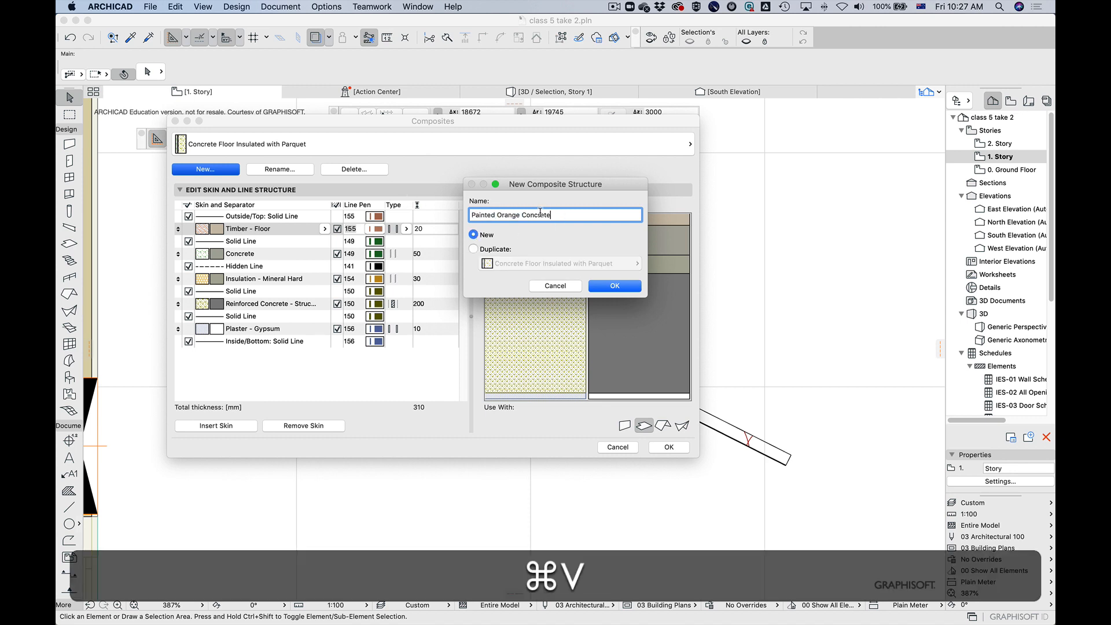
pyautogui.click(626, 286)
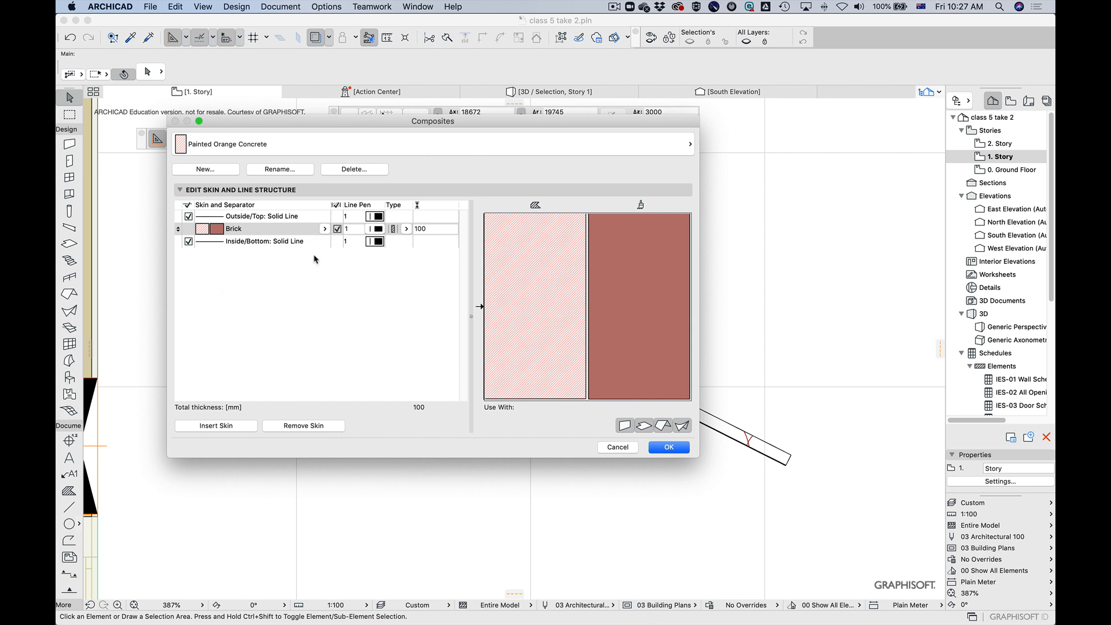
# Step: Replace the brick skin of the Painted Orange Concrete composite with the custom symbol-fill orange building material
pyautogui.click(324, 230)
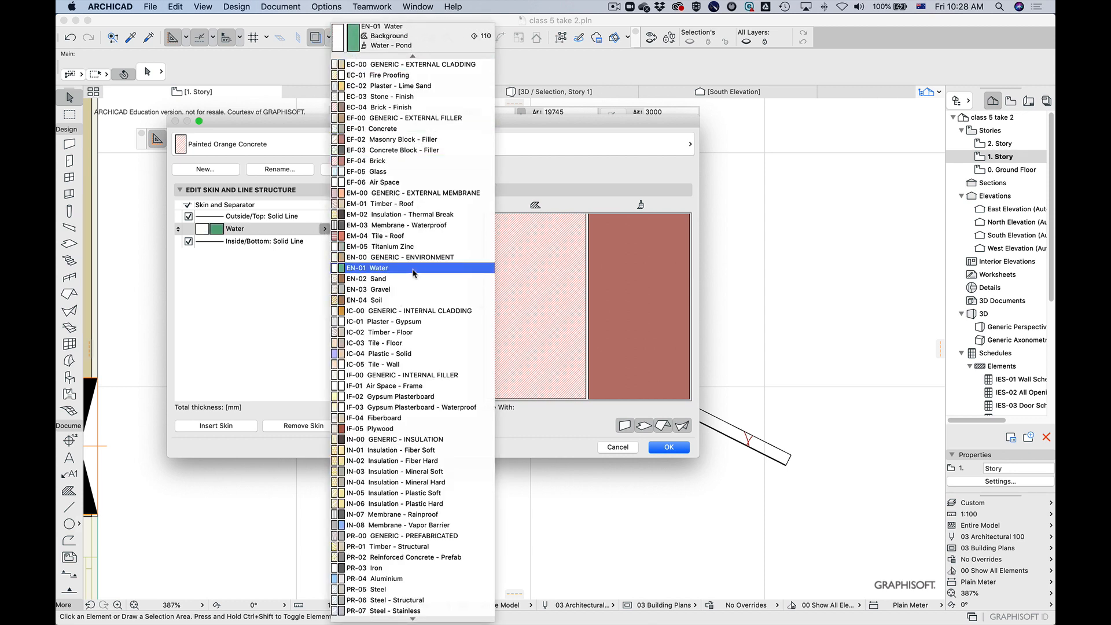
pyautogui.scroll(-3, 418, 420)
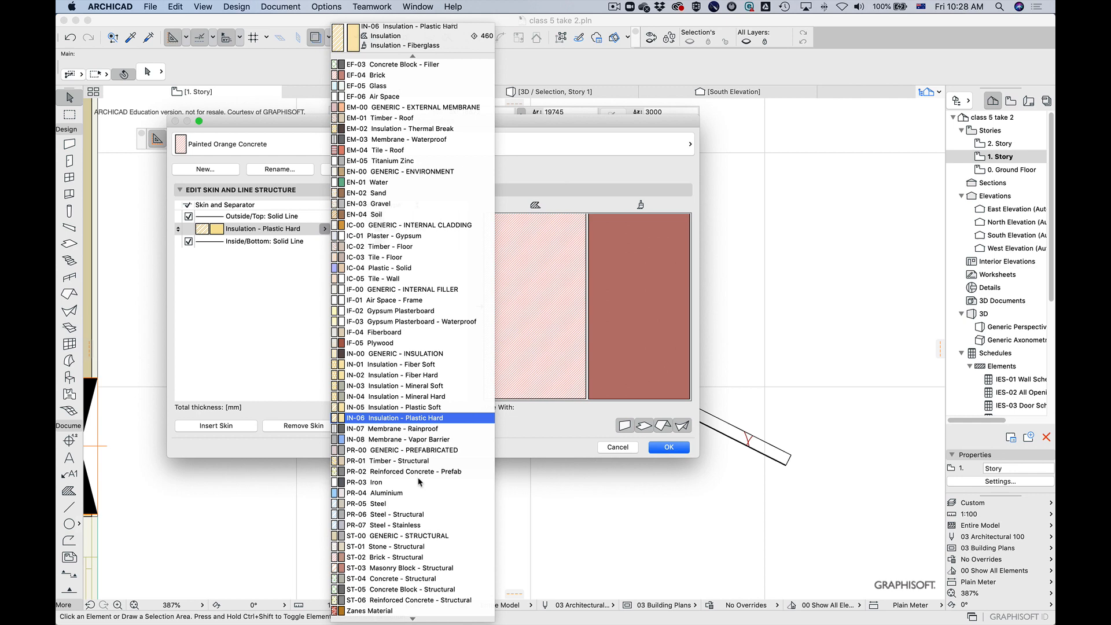
pyautogui.click(380, 611)
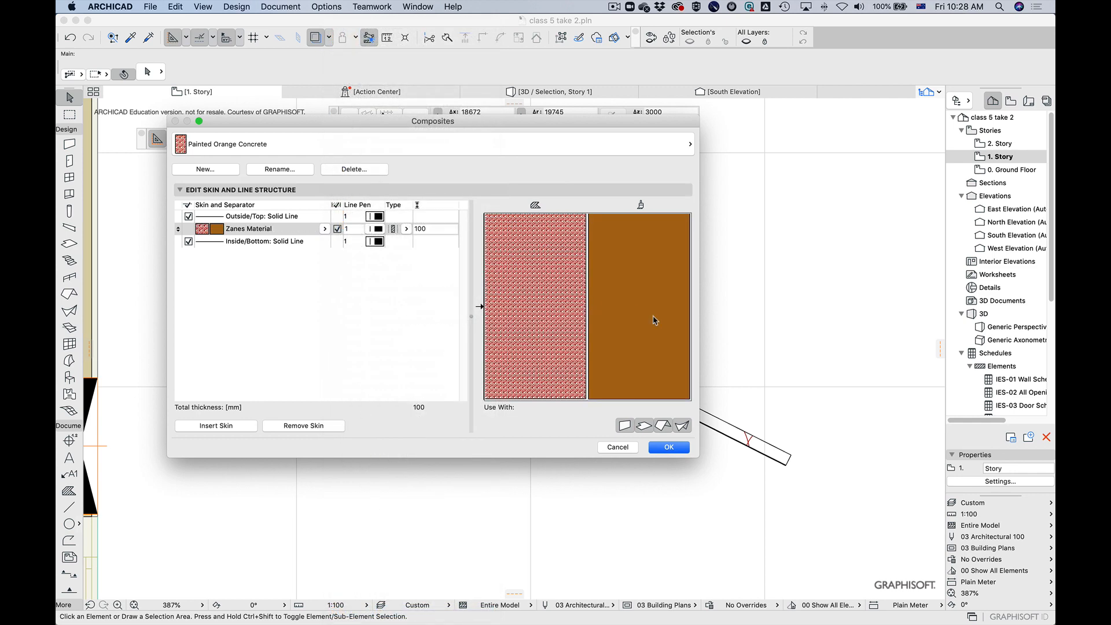
pyautogui.click(342, 287)
pyautogui.click(260, 242)
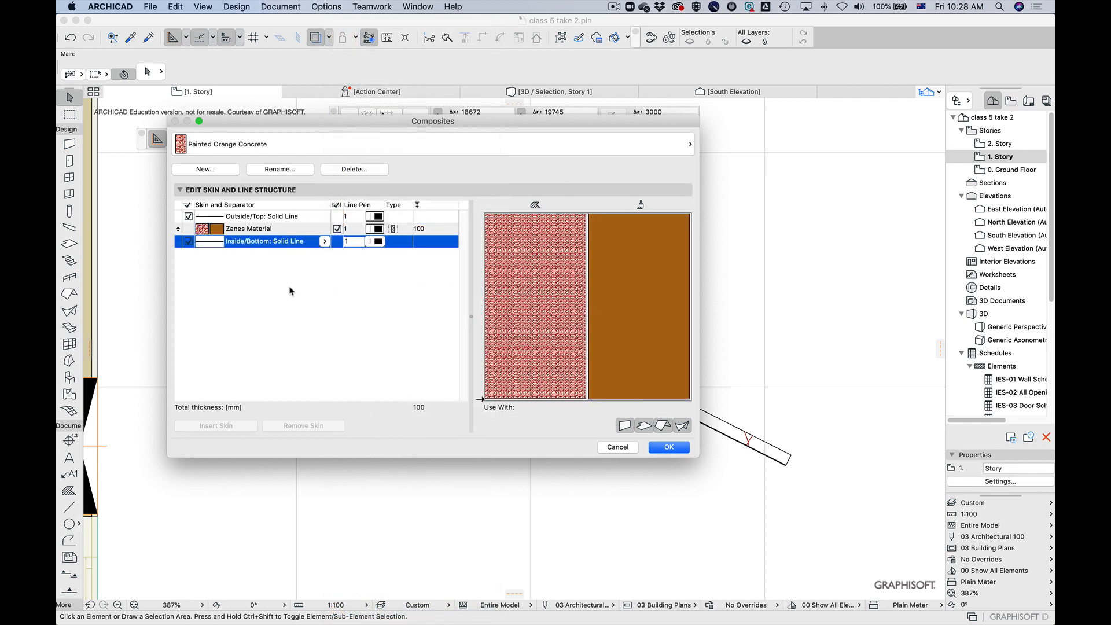
pyautogui.press('Up')
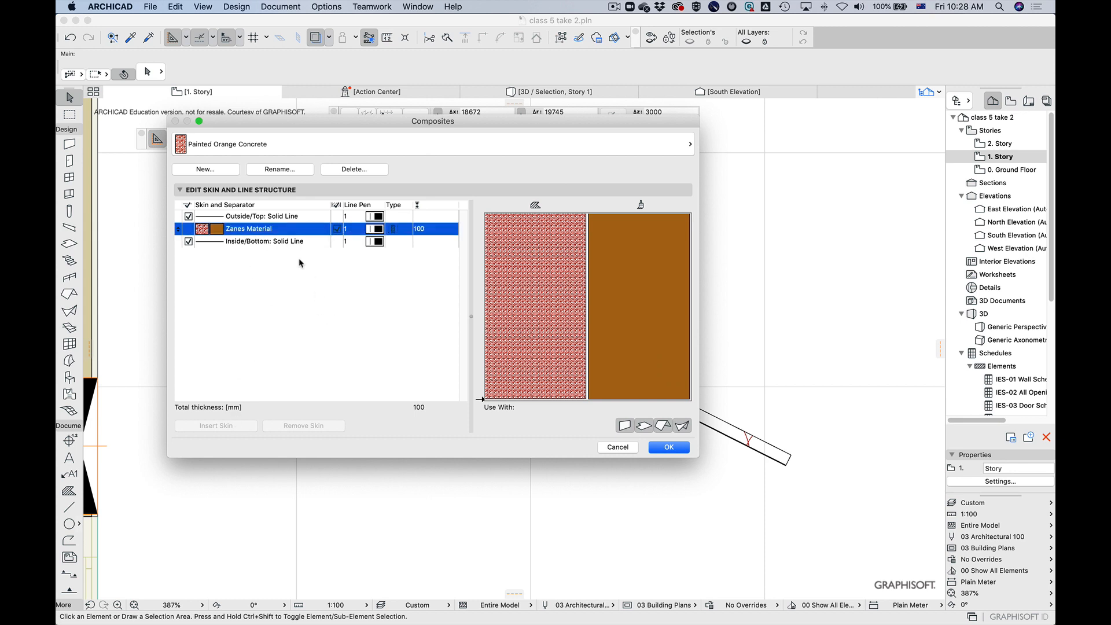
pyautogui.click(621, 320)
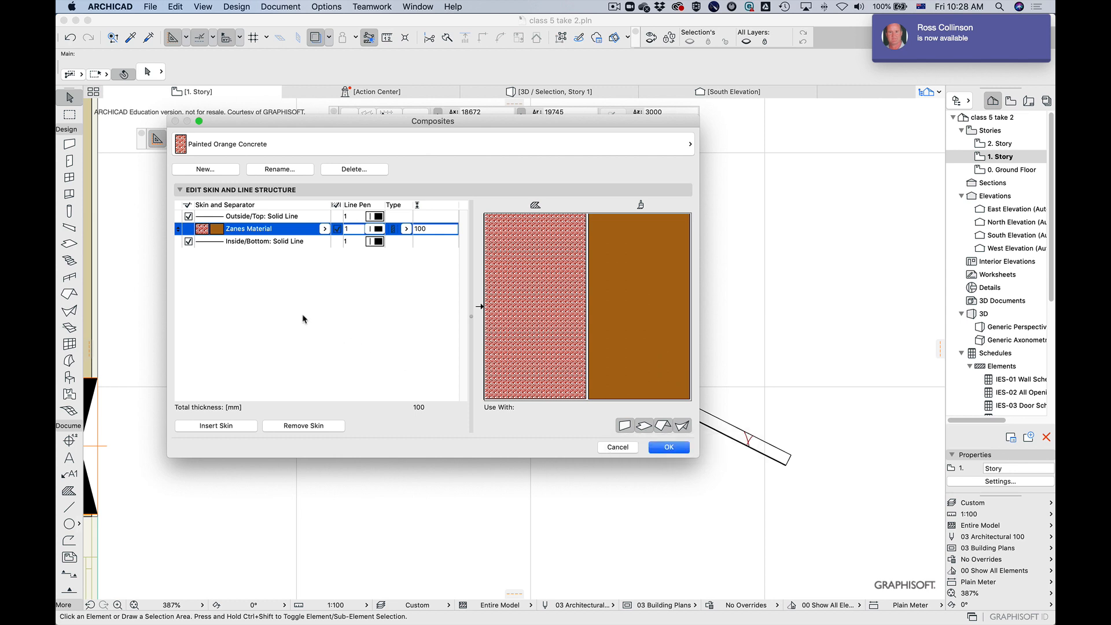
# Step: Insert a second skin below the orange one, using Gypsum Plasterboard with a thickness of 6 mm
pyautogui.click(224, 426)
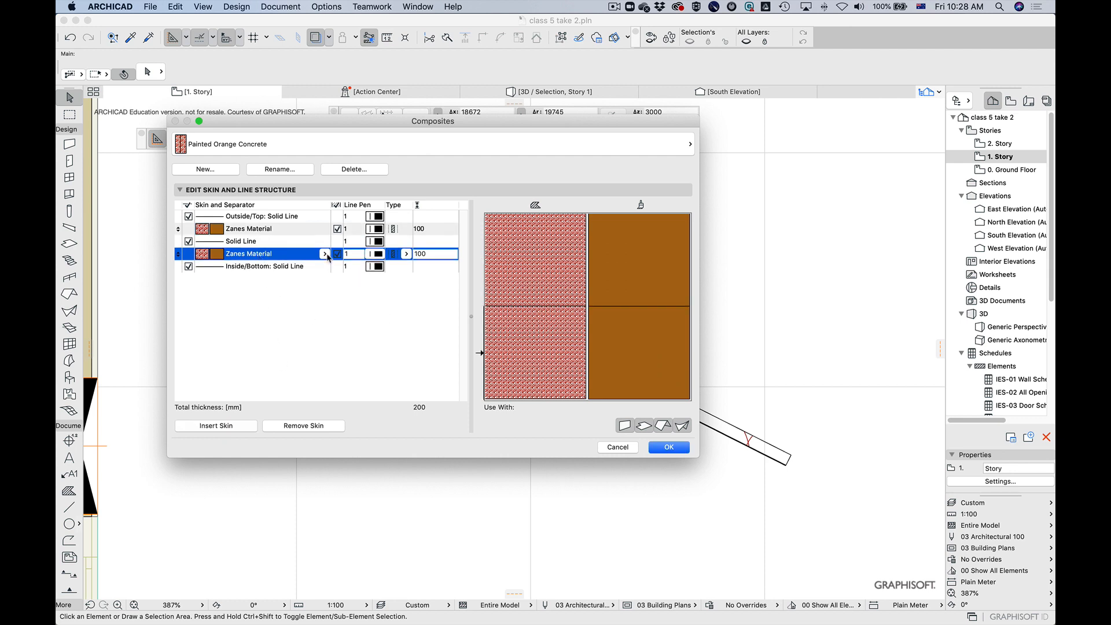
pyautogui.click(325, 254)
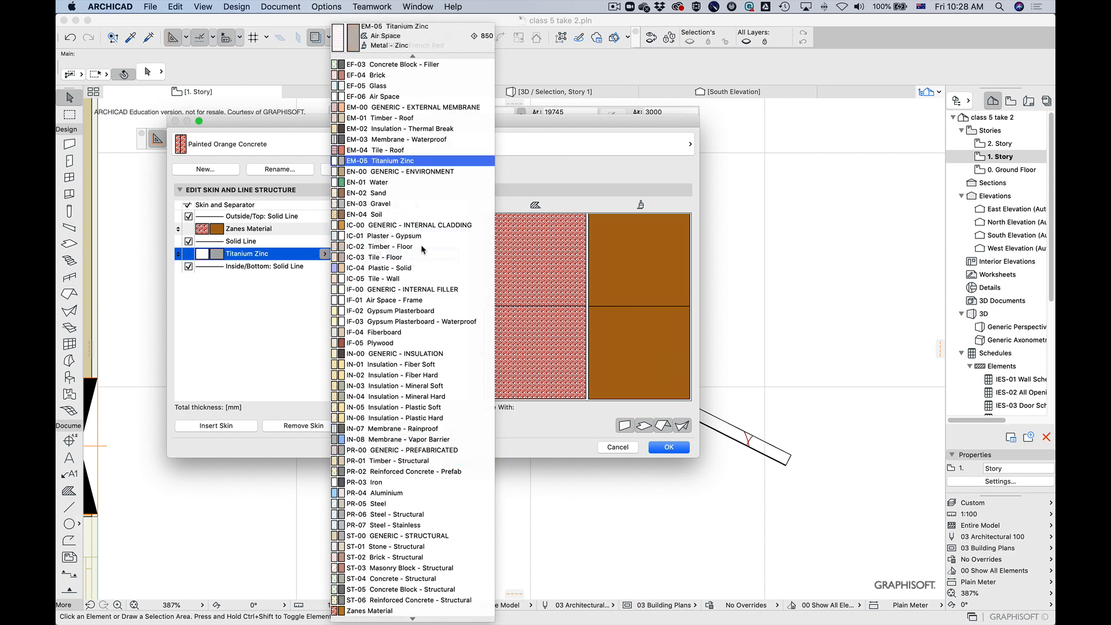
pyautogui.click(428, 311)
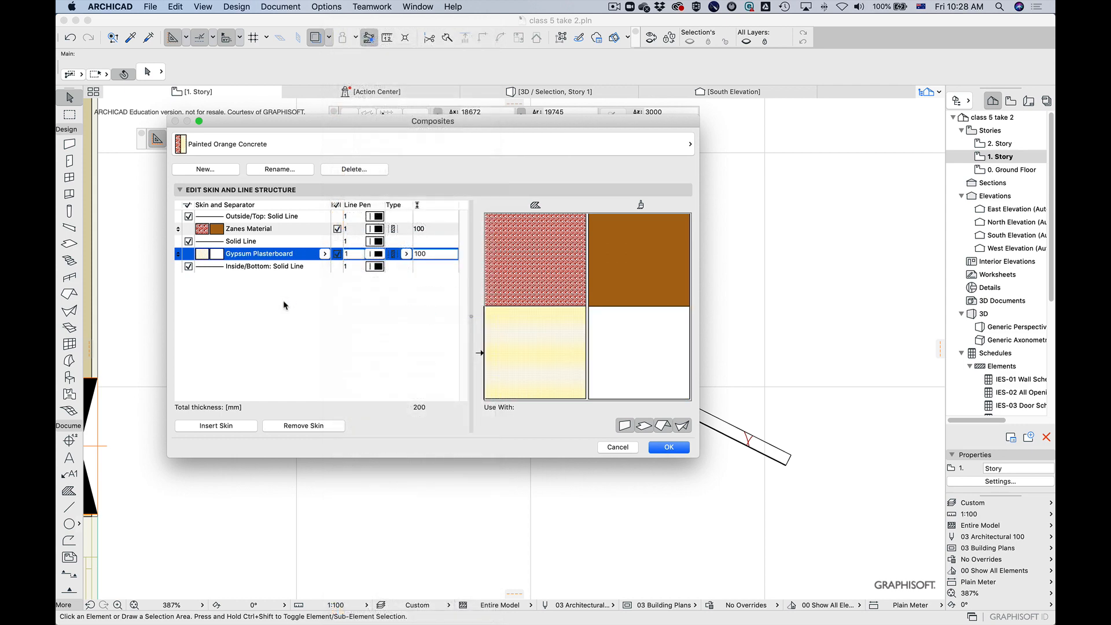
pyautogui.press('Tab')
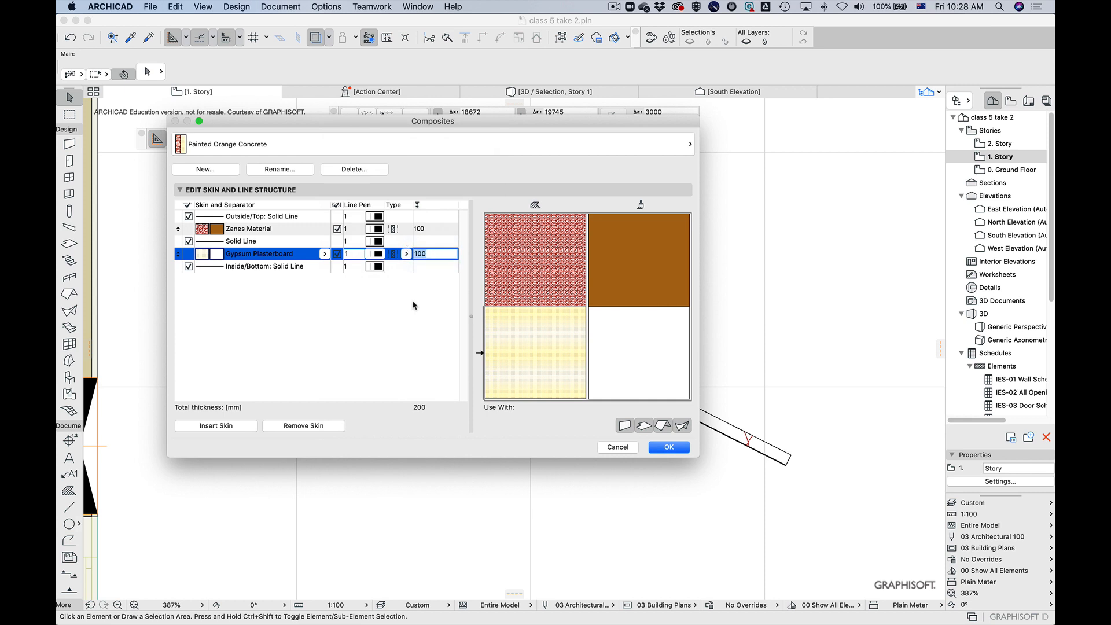
pyautogui.write('6')
pyautogui.click(415, 318)
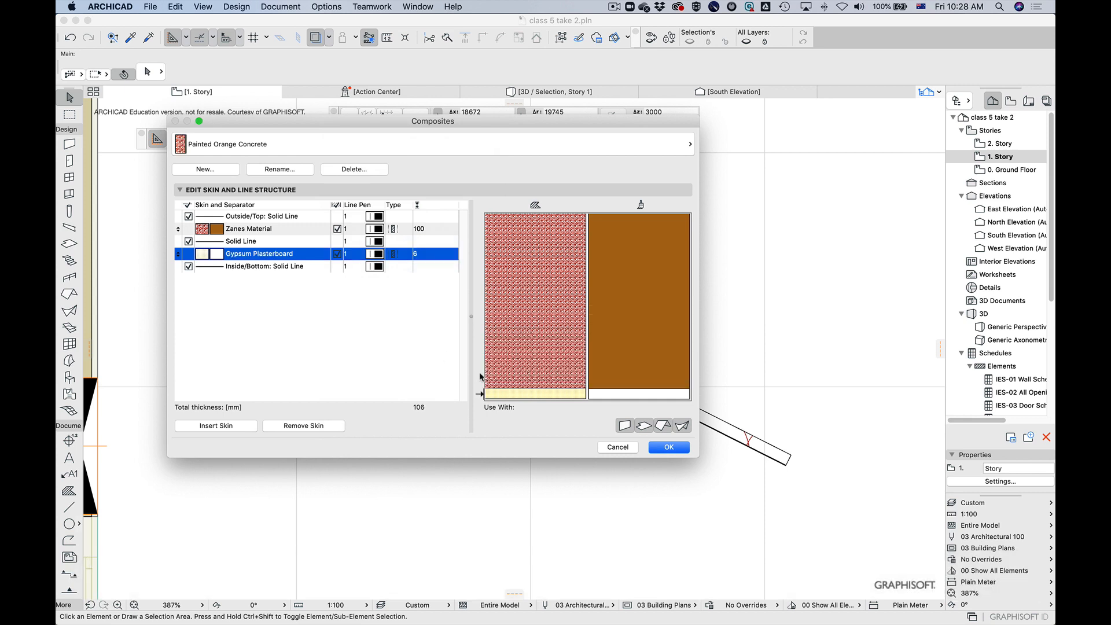
# Step: Set the thickness of the custom orange material skin to 120 mm
pyautogui.click(435, 230)
pyautogui.write('120')
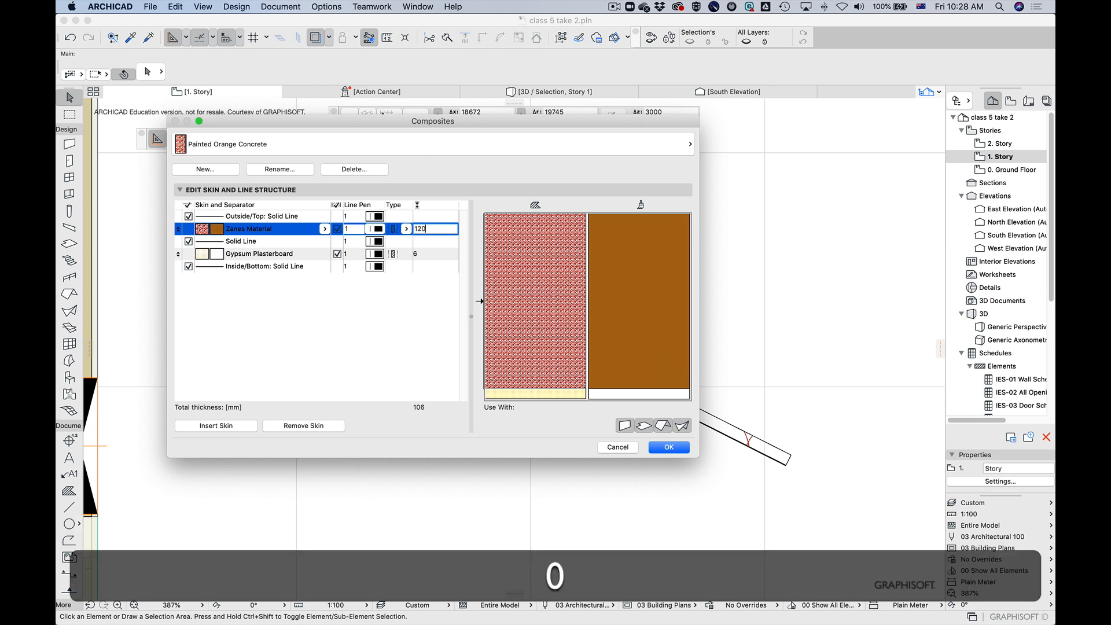
pyautogui.click(398, 319)
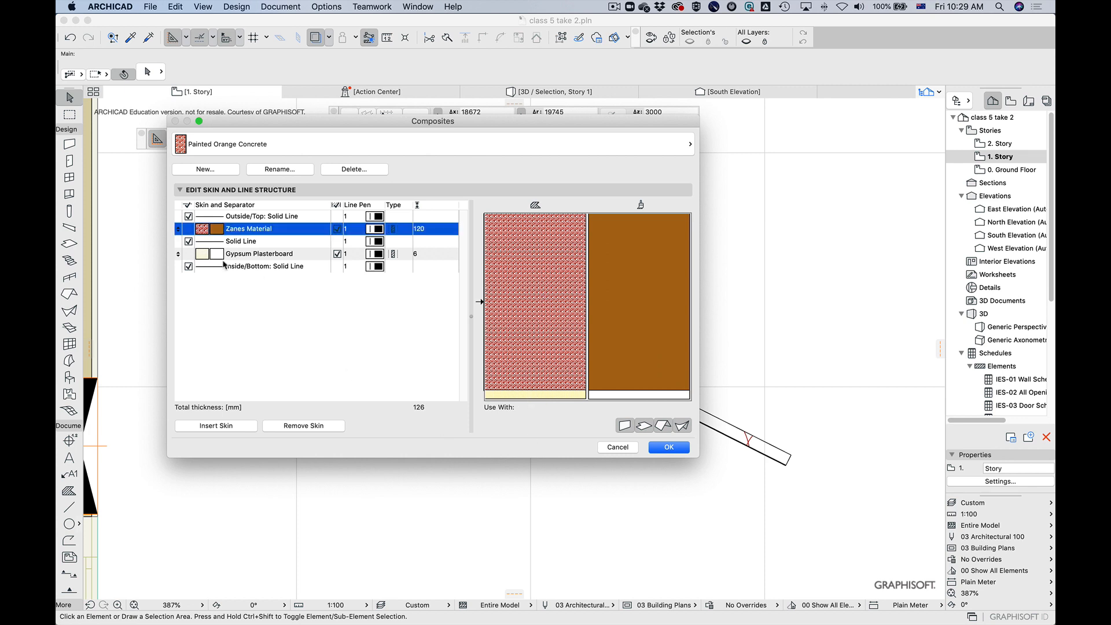
# Step: Try the Wave line type on the separator between the two skins, restoring it to Solid Line
pyautogui.click(218, 243)
pyautogui.click(324, 241)
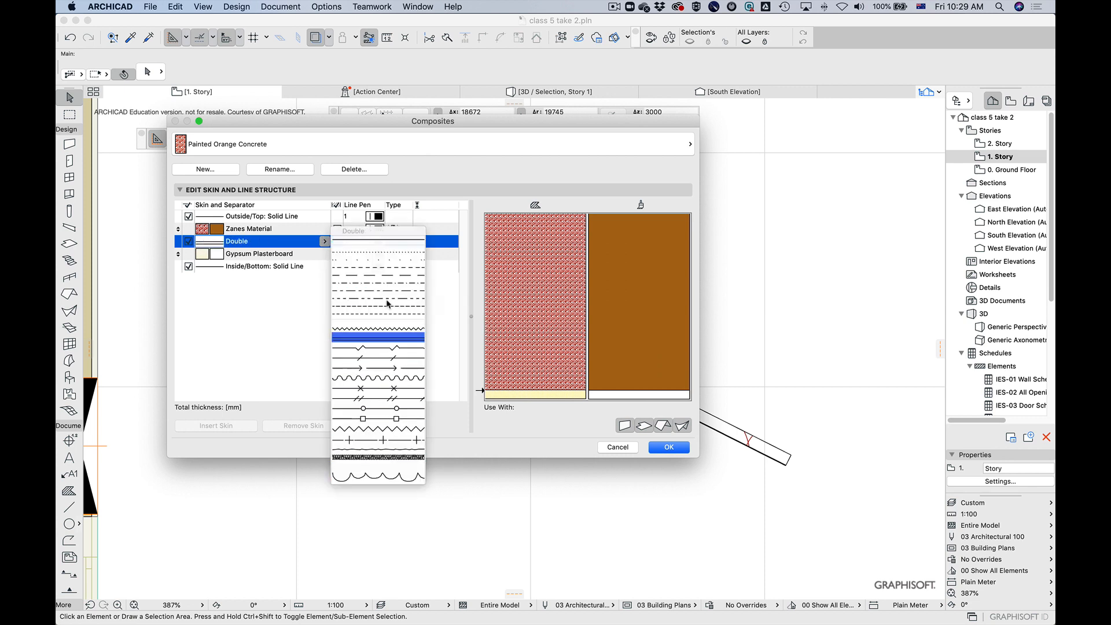
pyautogui.click(400, 397)
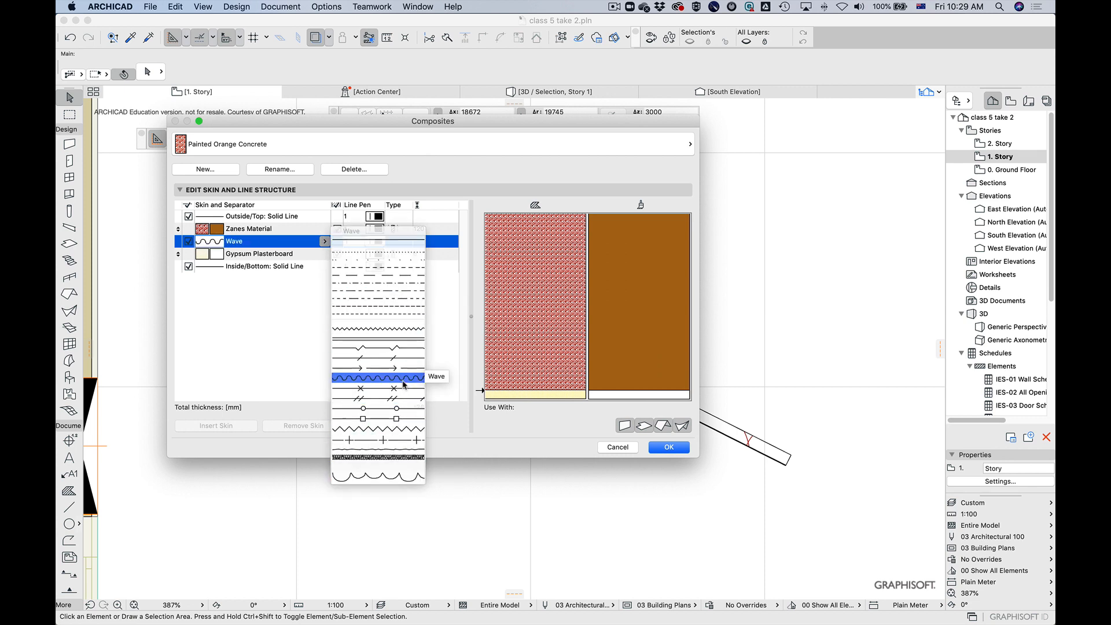
pyautogui.click(405, 378)
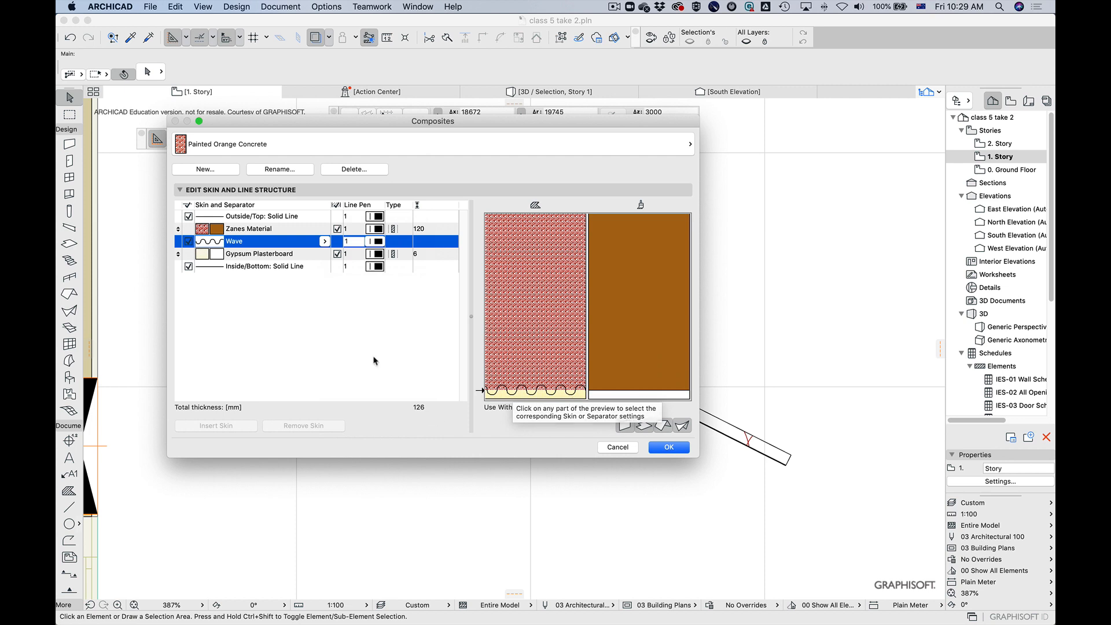
pyautogui.click(325, 242)
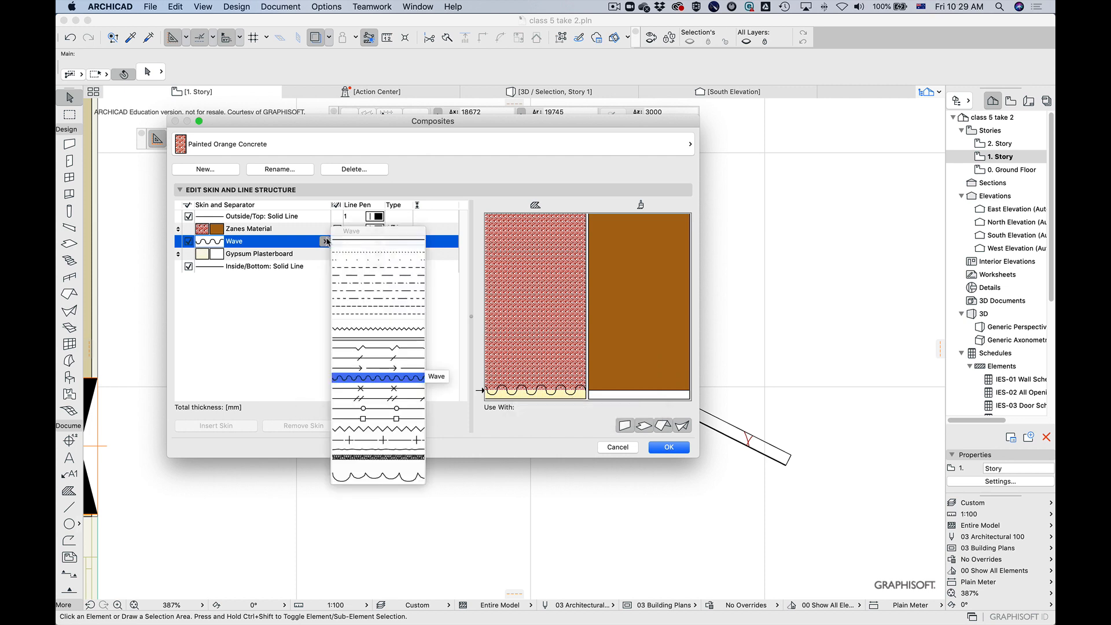
pyautogui.click(364, 246)
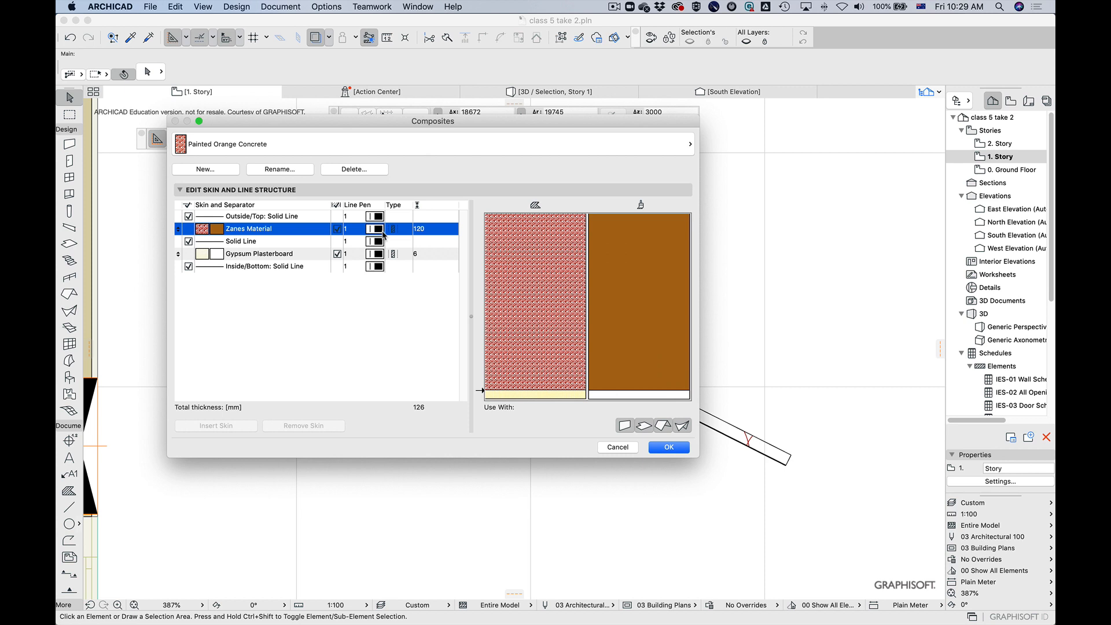
# Step: Set the pen of the separator line between the two skins to 61 and save the composite
pyautogui.click(238, 242)
pyautogui.click(377, 246)
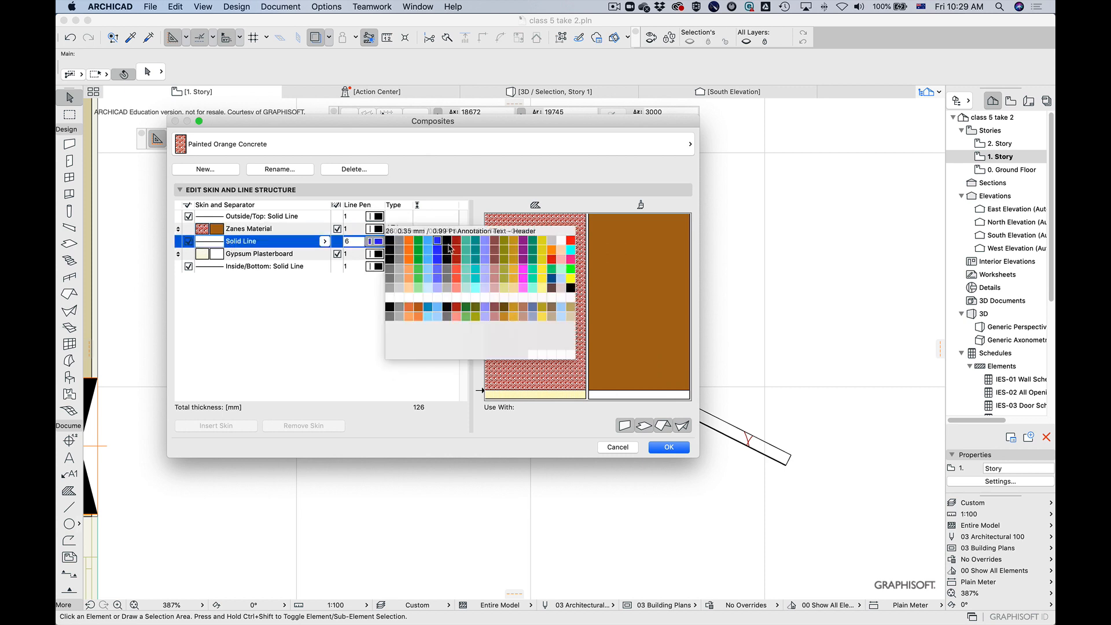
pyautogui.click(391, 269)
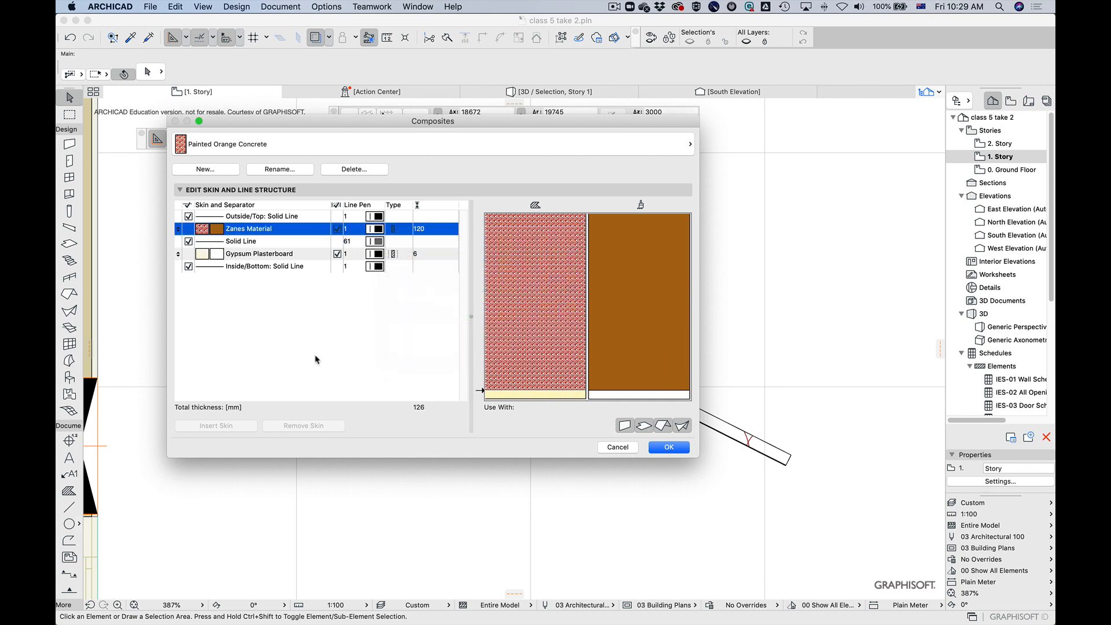
pyautogui.click(683, 453)
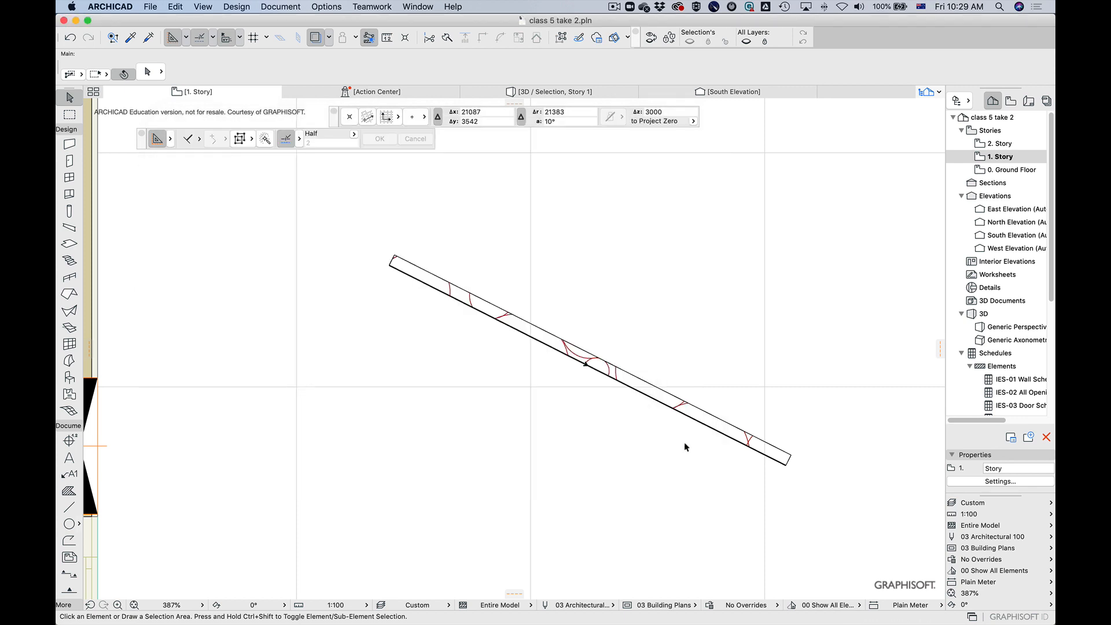
# Step: Switch the freestanding diagonal wall to a composite structure using Painted Orange Concrete
pyautogui.click(744, 444)
pyautogui.click(149, 73)
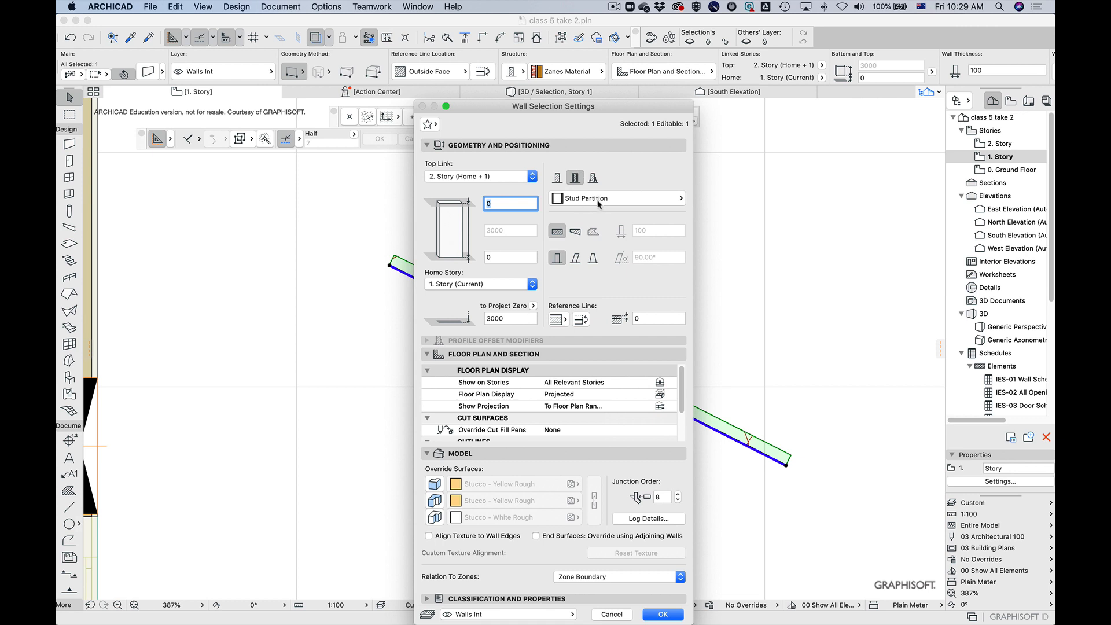
pyautogui.click(602, 199)
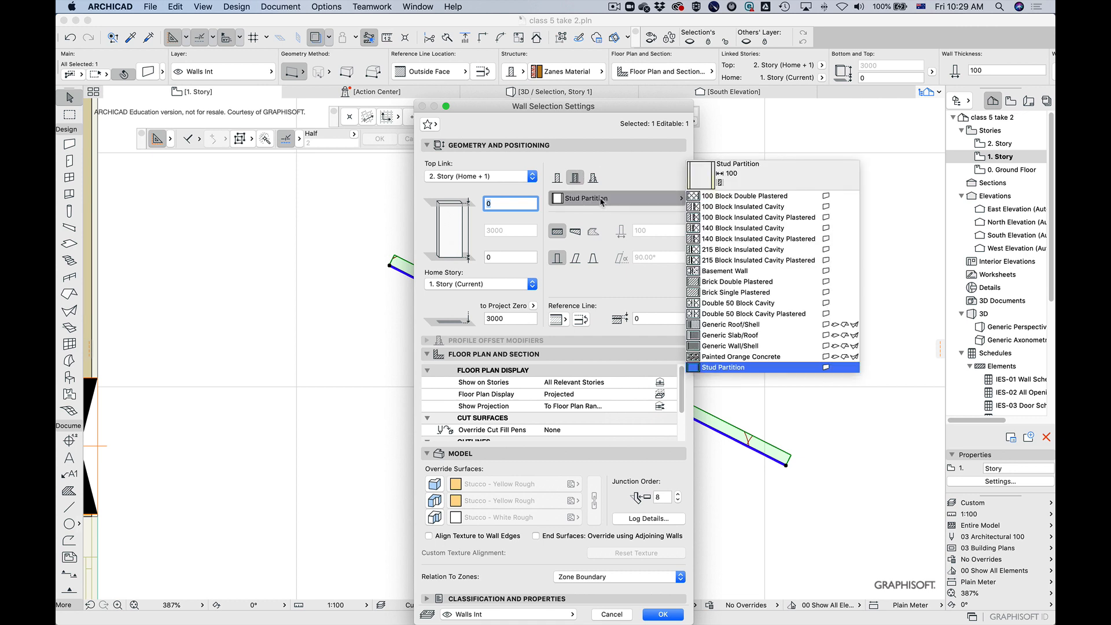
pyautogui.click(746, 356)
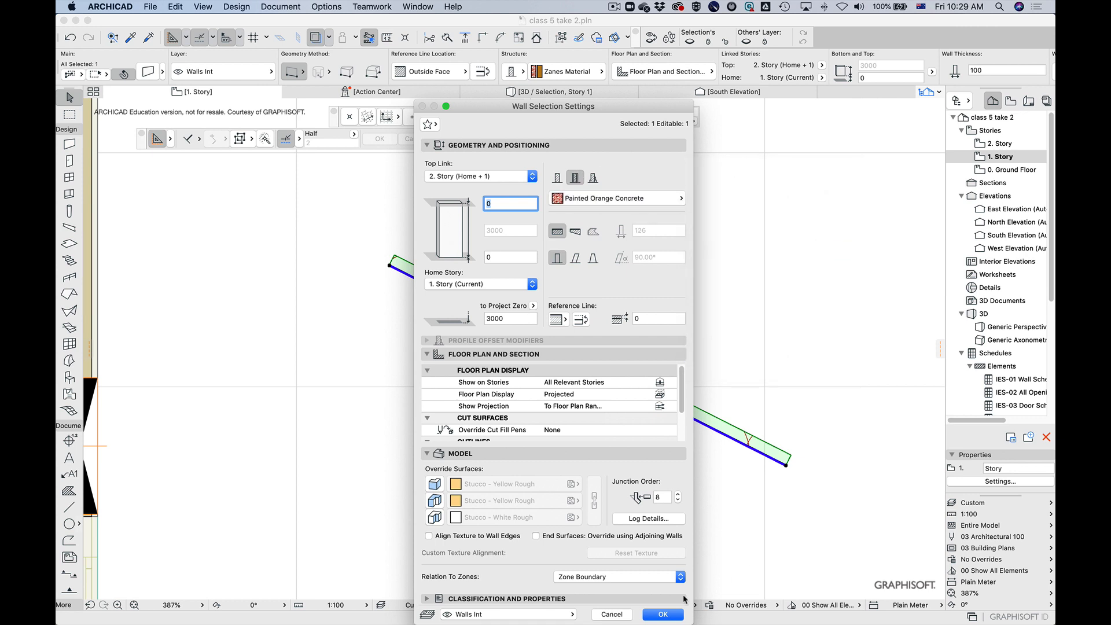
pyautogui.click(664, 614)
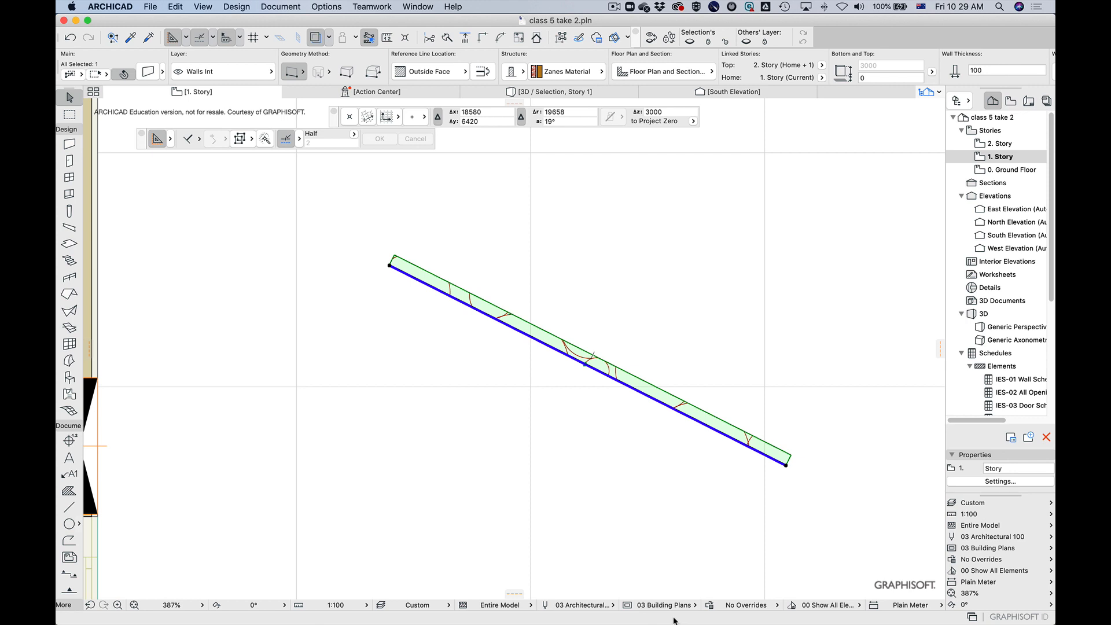
# Step: Examine the skins and separator line at the end of the diagonal wall on the floor plan
pyautogui.click(794, 481)
pyautogui.click(790, 463)
pyautogui.scroll(-5, 814, 515)
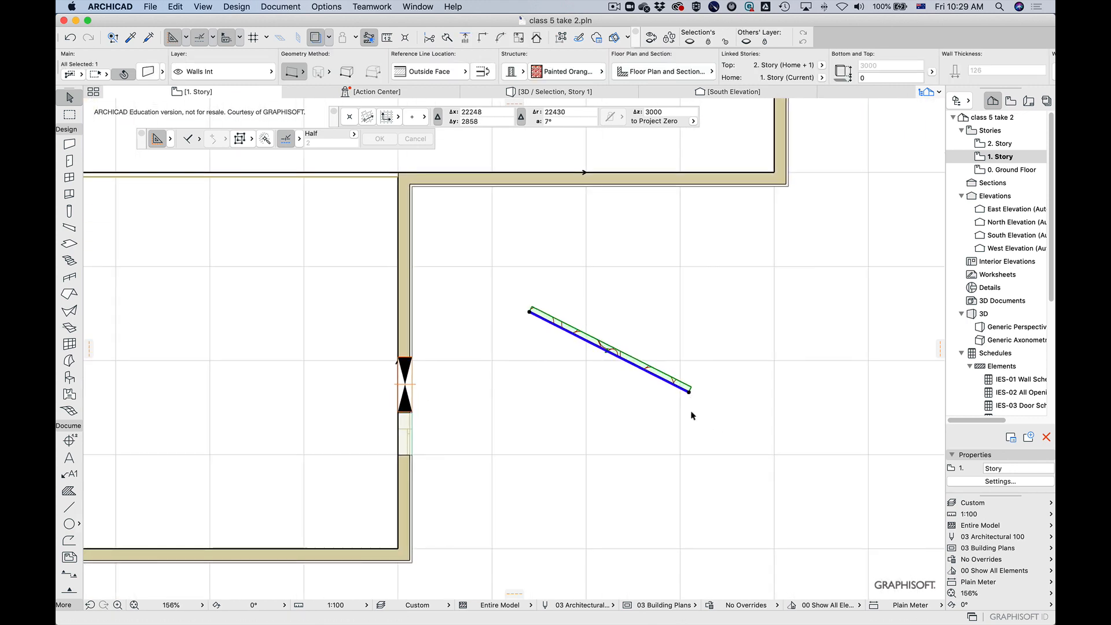
pyautogui.scroll(5, 685, 387)
pyautogui.scroll(2, 671, 408)
pyautogui.click(663, 429)
pyautogui.scroll(6, 747, 364)
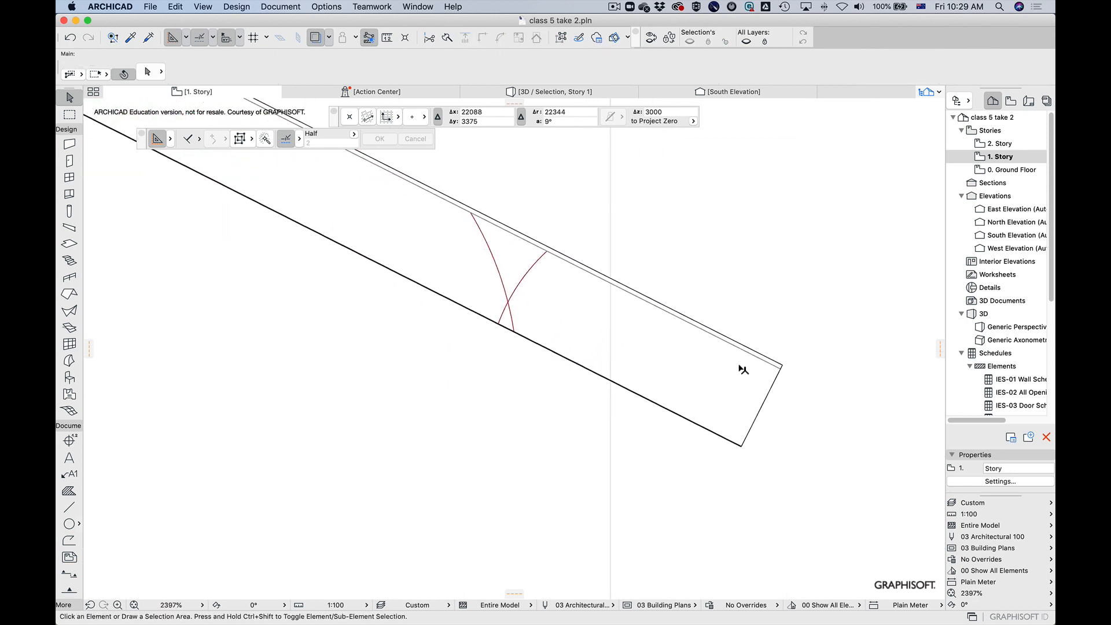
pyautogui.scroll(-4, 775, 463)
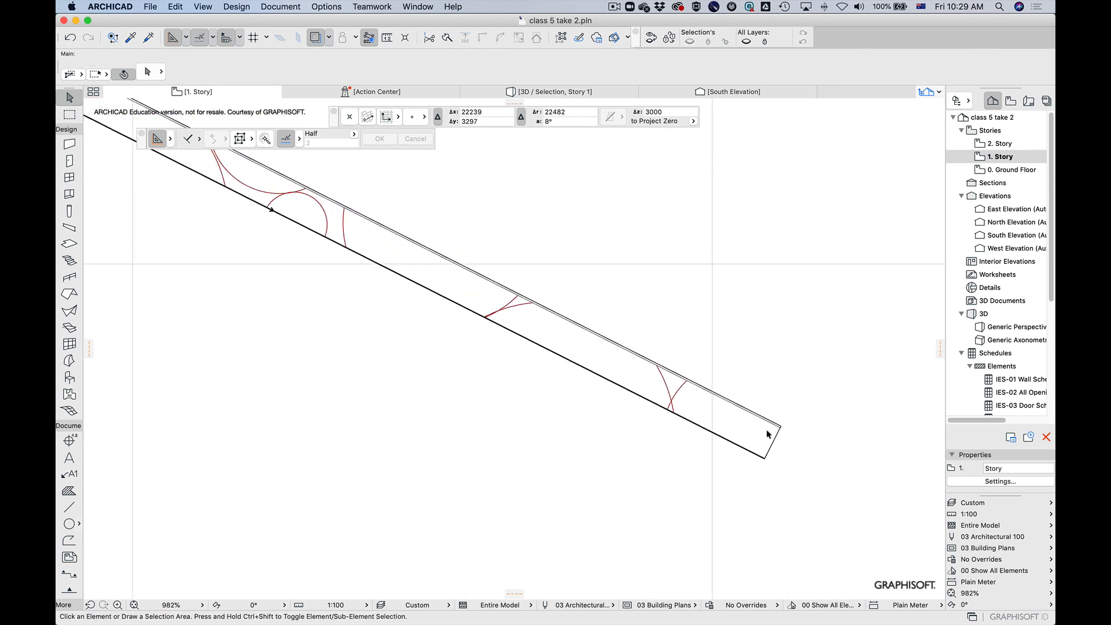
pyautogui.scroll(-3, 740, 478)
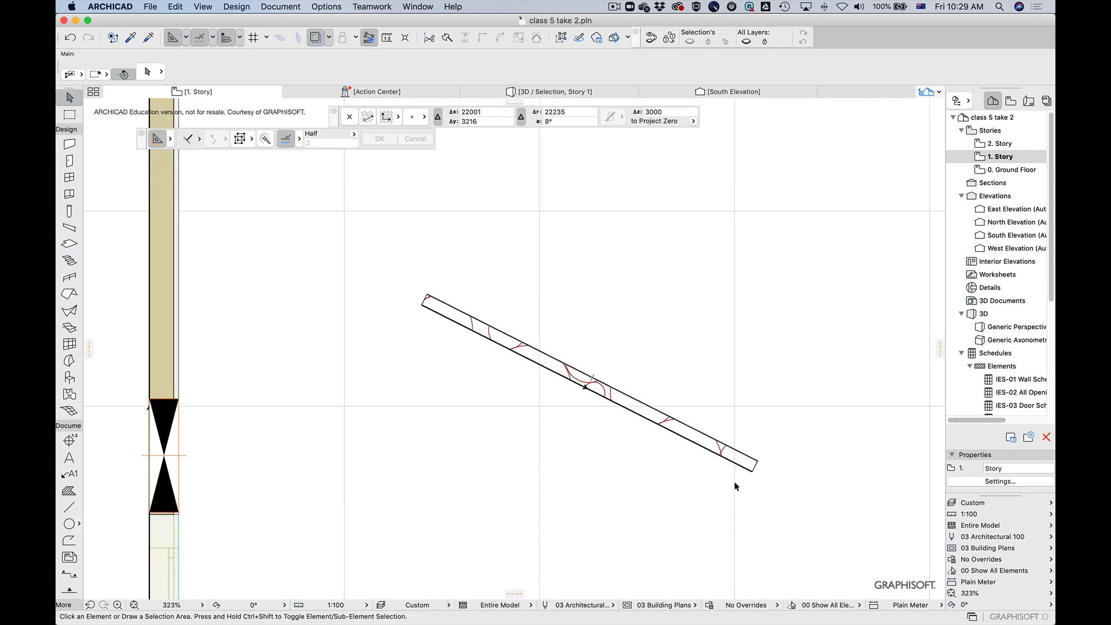
# Step: Inspect the diagonal composite wall on its own in 3D from both sides and return to the floor plan
pyautogui.click(761, 472)
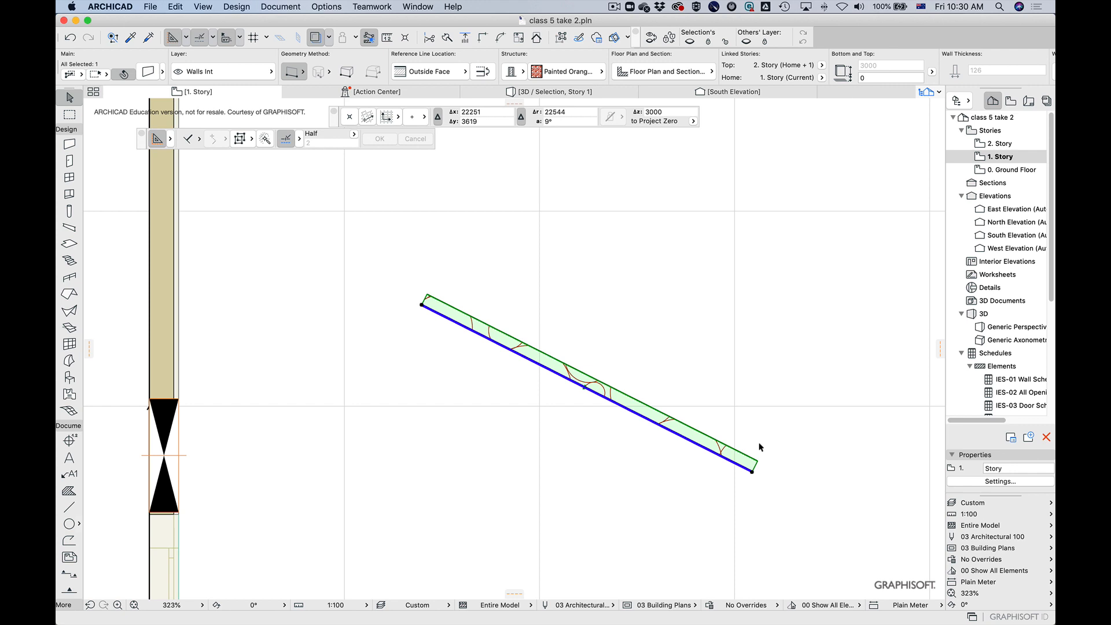
pyautogui.press('F3')
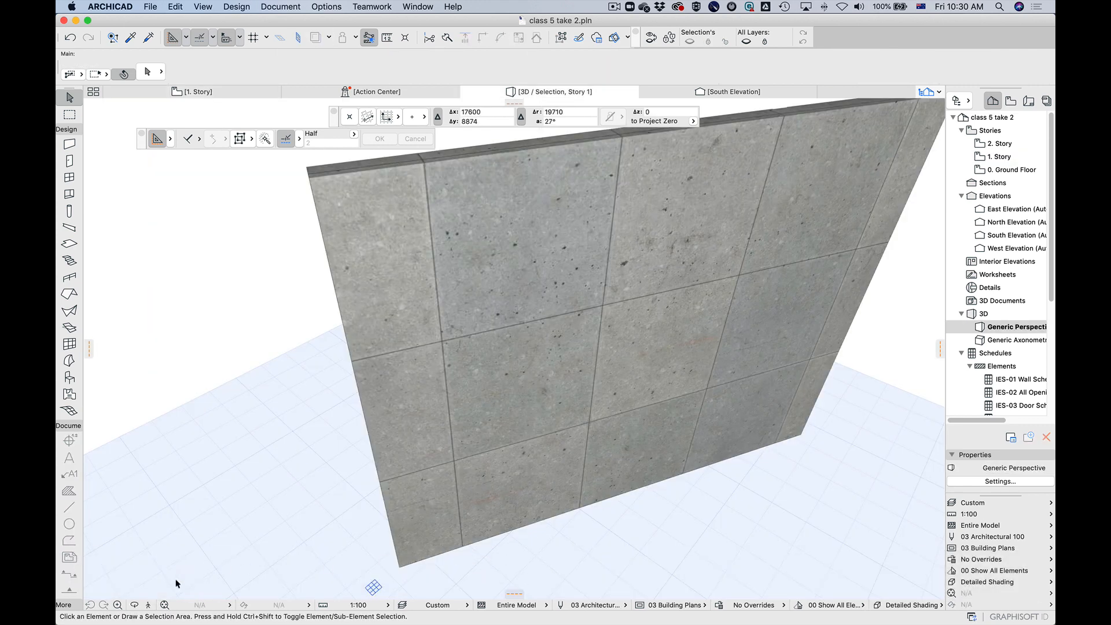
pyautogui.click(134, 605)
pyautogui.moveTo(310, 484); pyautogui.dragTo(735, 425)
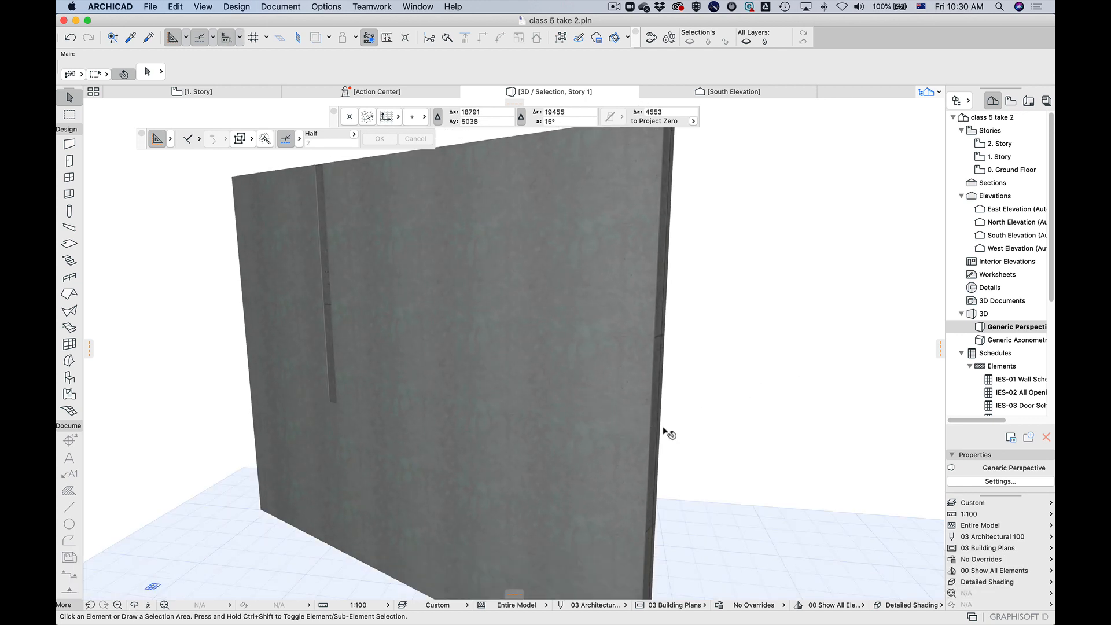
pyautogui.click(134, 605)
pyautogui.moveTo(554, 496); pyautogui.dragTo(598, 389)
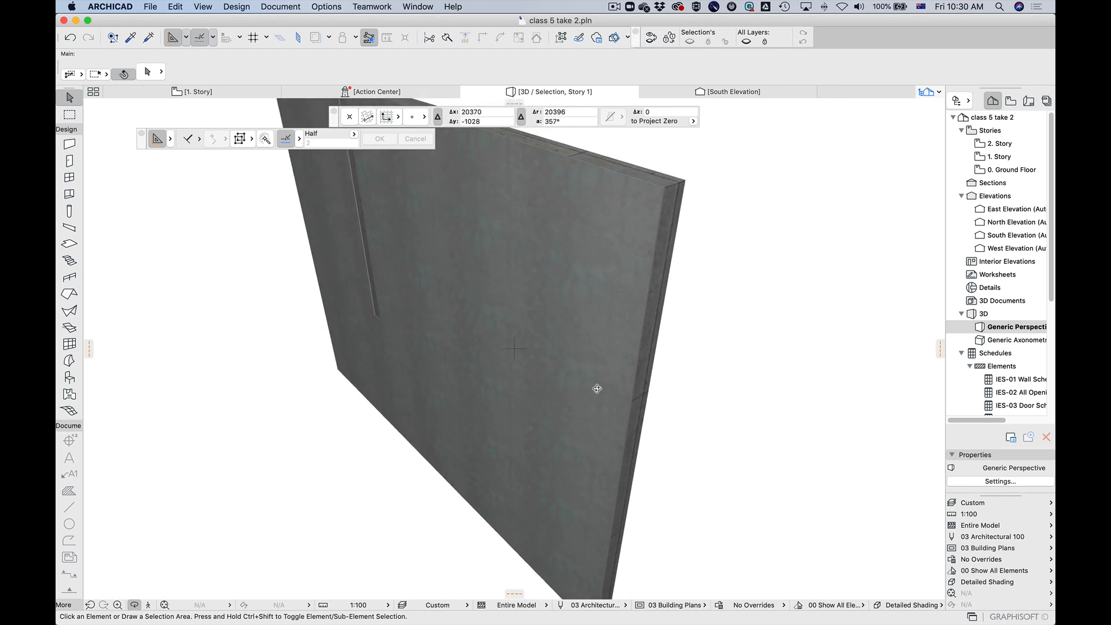
pyautogui.press('F2')
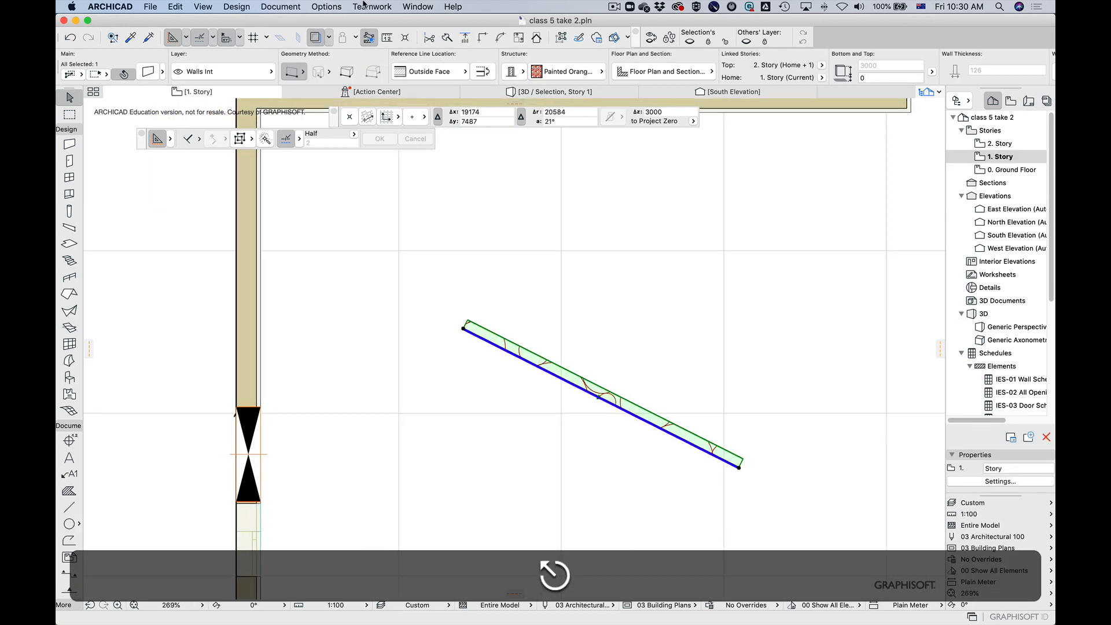
pyautogui.click(317, 7)
pyautogui.moveTo(371, 21)
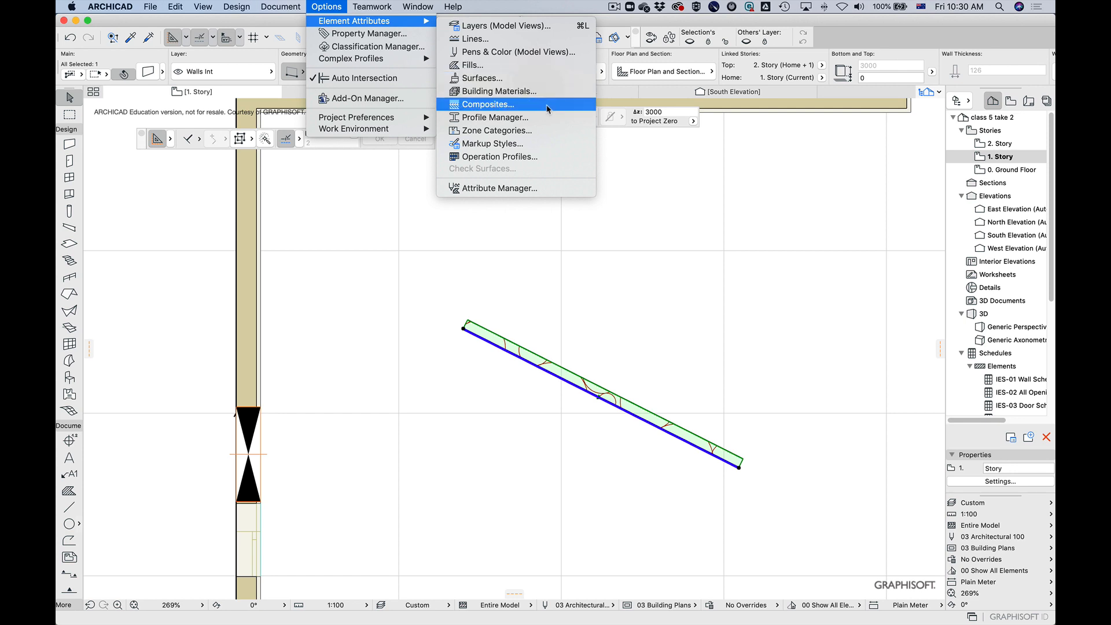
pyautogui.click(319, 4)
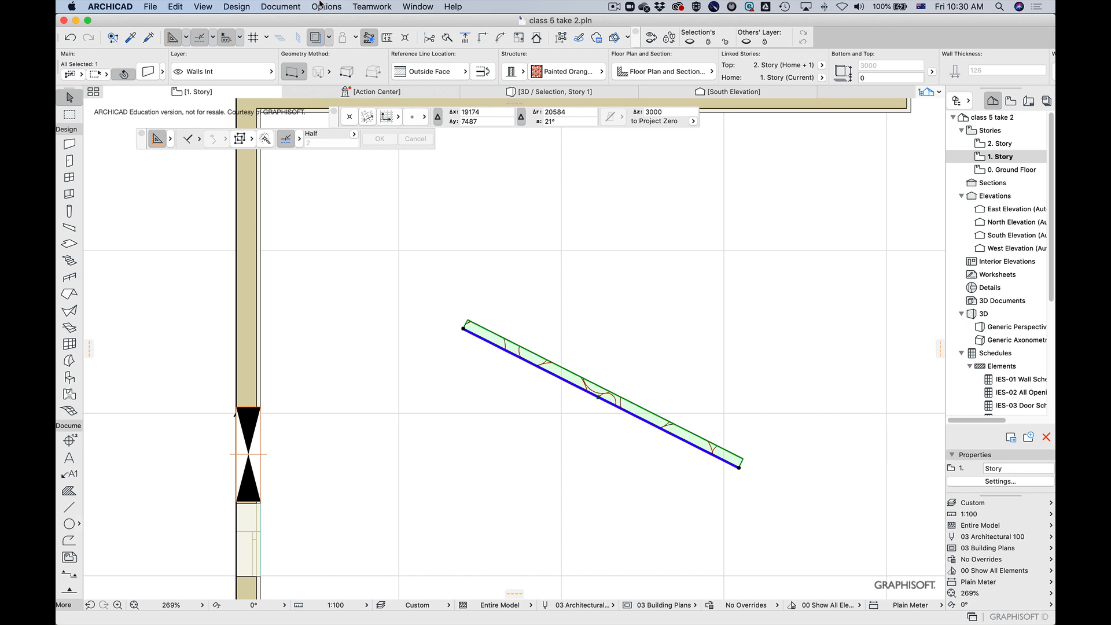
pyautogui.click(615, 6)
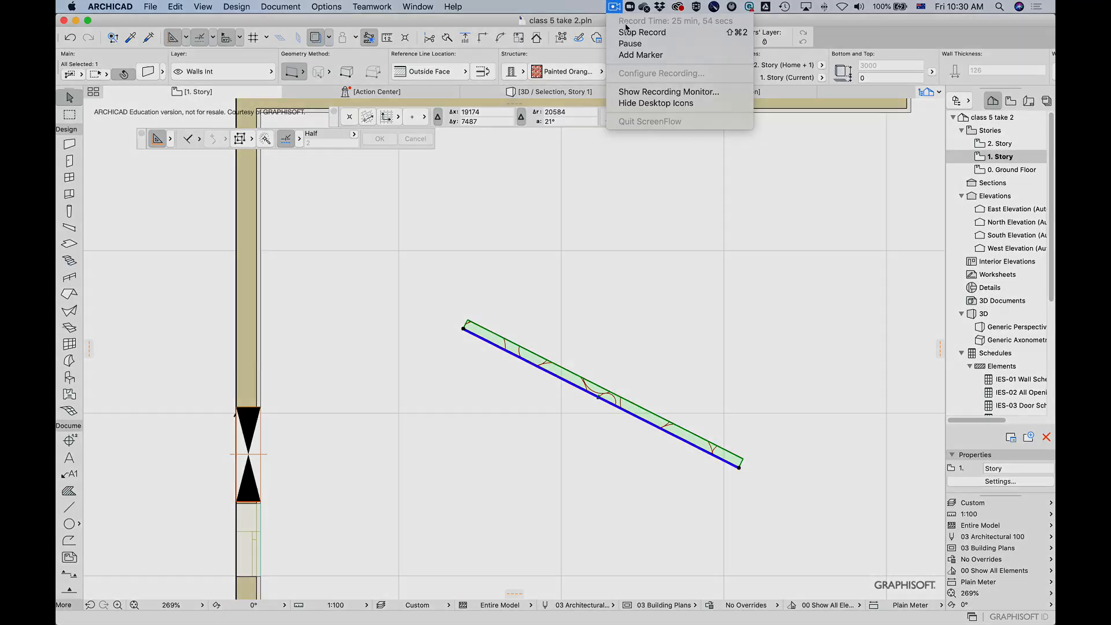